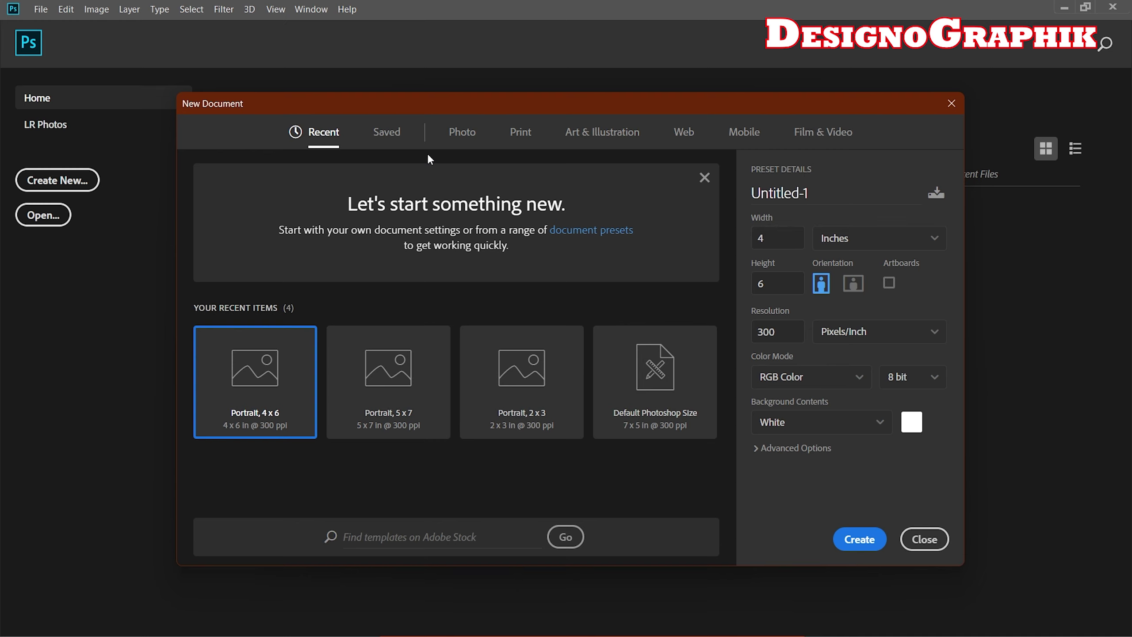
Step: View the Dekko font specimen in Google Fonts, then go to the Shri Ram silhouette PNG page
{"action": "left_click", "coordinate": [461, 133]}
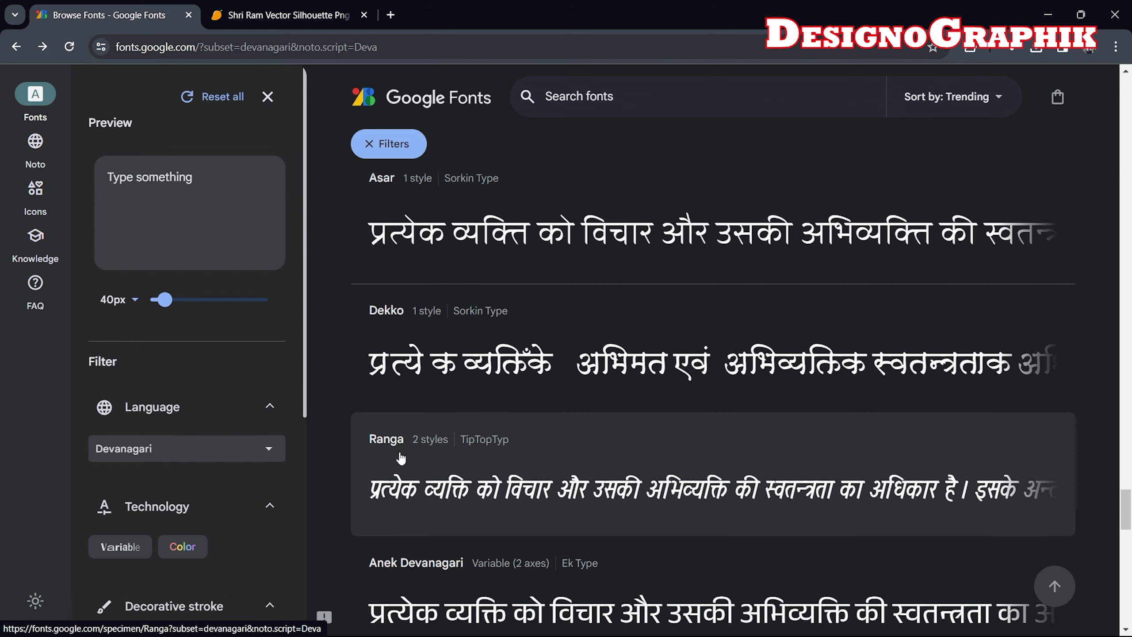
{"action": "left_click", "coordinate": [672, 351]}
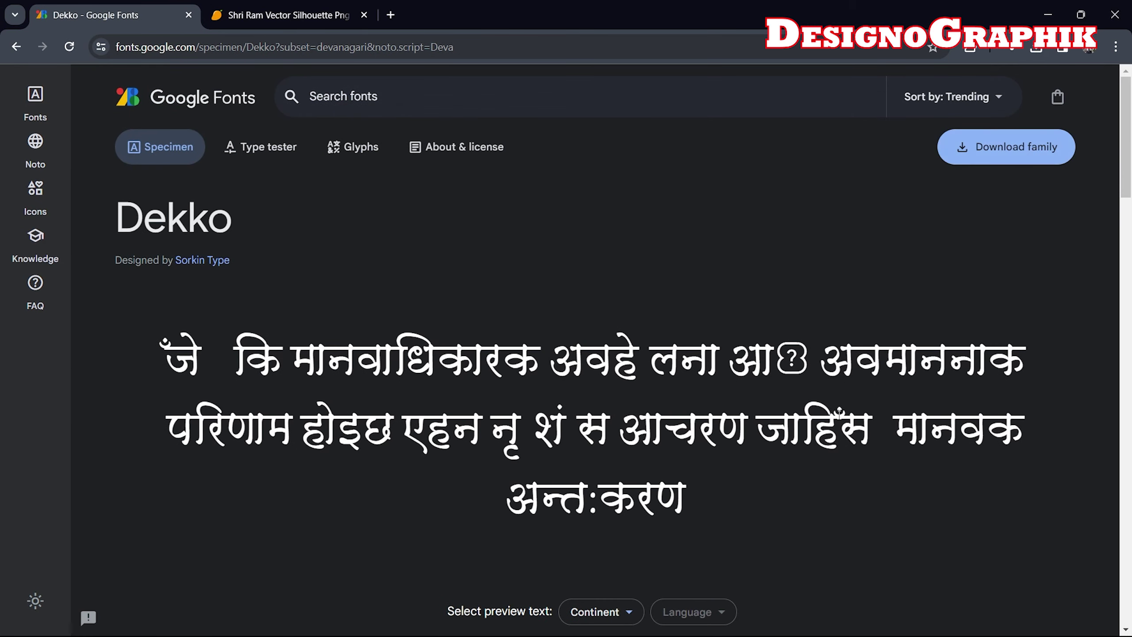
{"action": "left_click", "coordinate": [312, 13]}
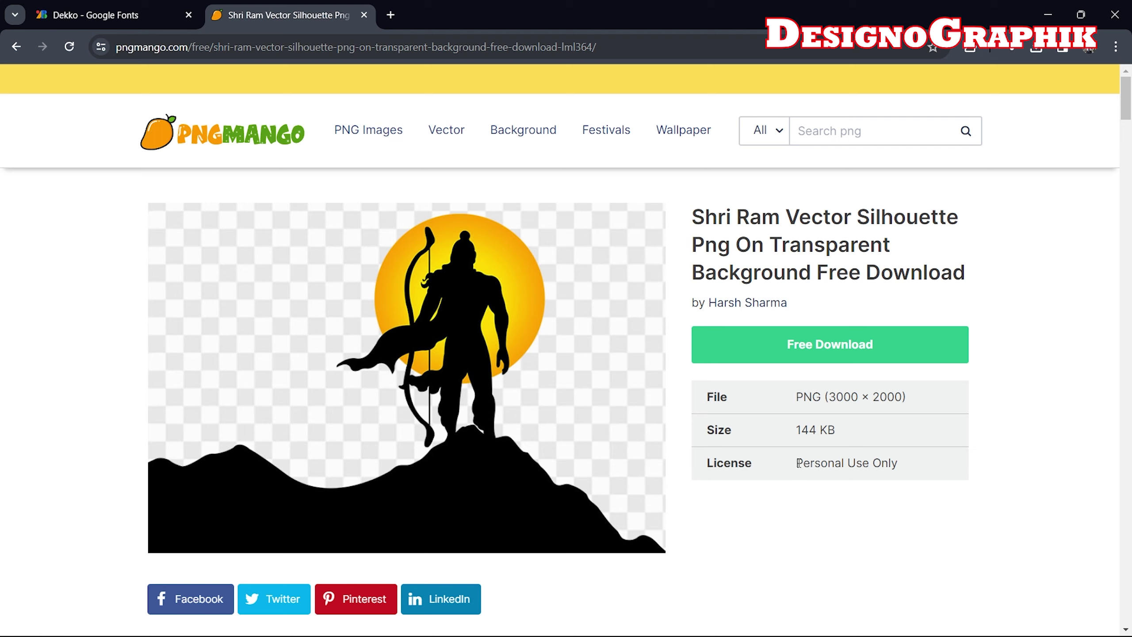
{"action": "left_click_drag", "start_coordinate": [797, 462], "coordinate": [921, 470]}
{"action": "left_click", "coordinate": [835, 521]}
Step: Create a blank Photo Portrait 4 × 6 inch document
{"action": "left_click", "coordinate": [128, 14]}
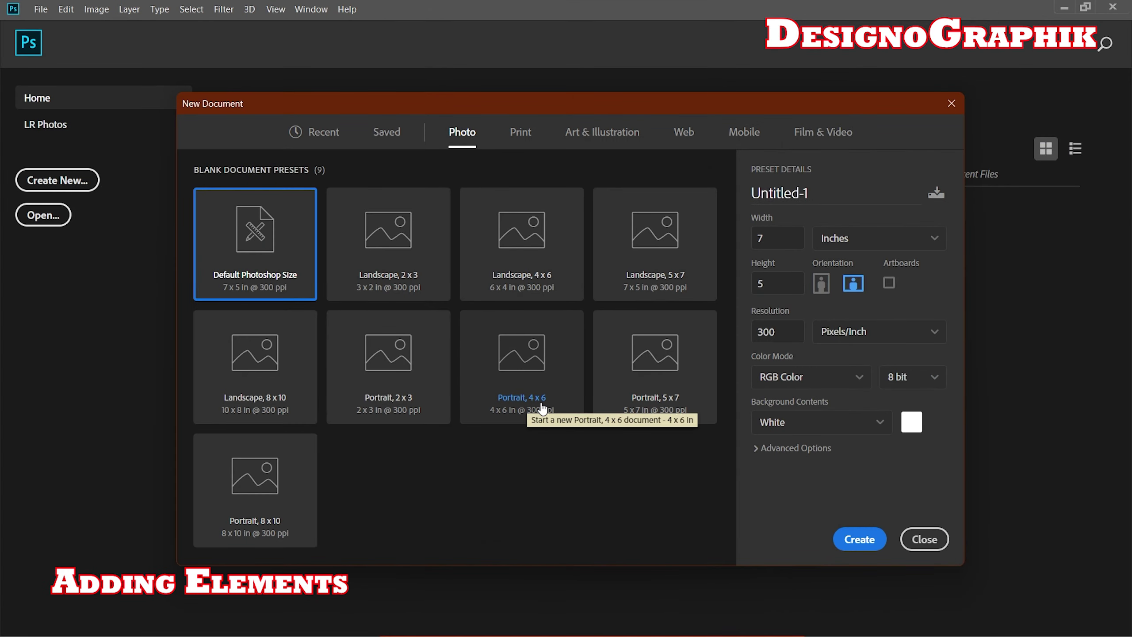
{"action": "left_click", "coordinate": [499, 387]}
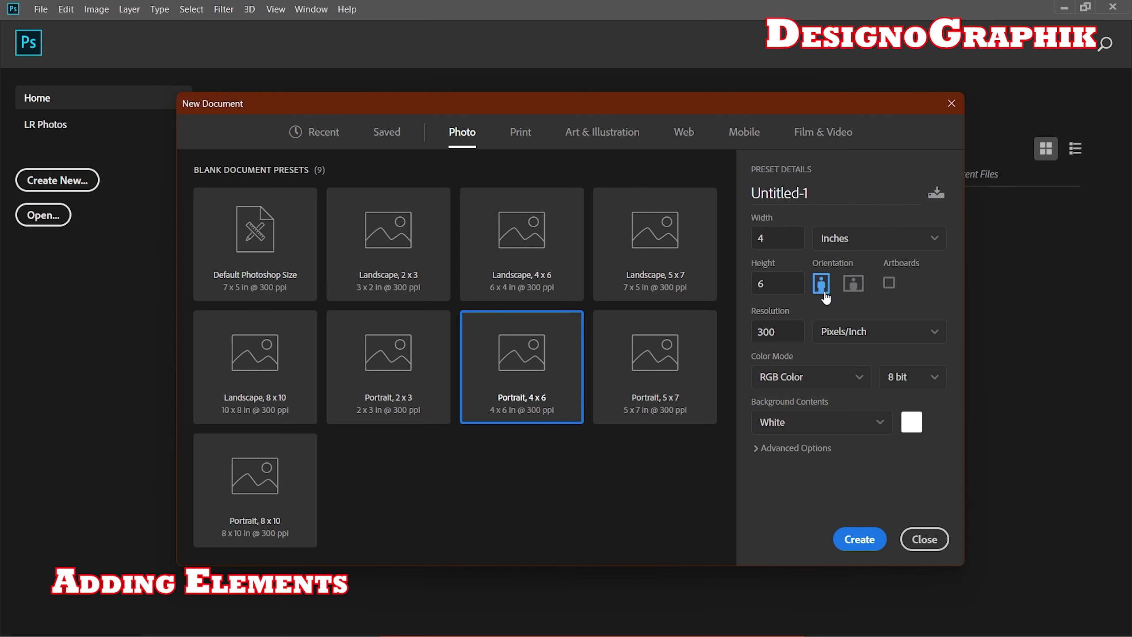
{"action": "key", "text": "Return"}
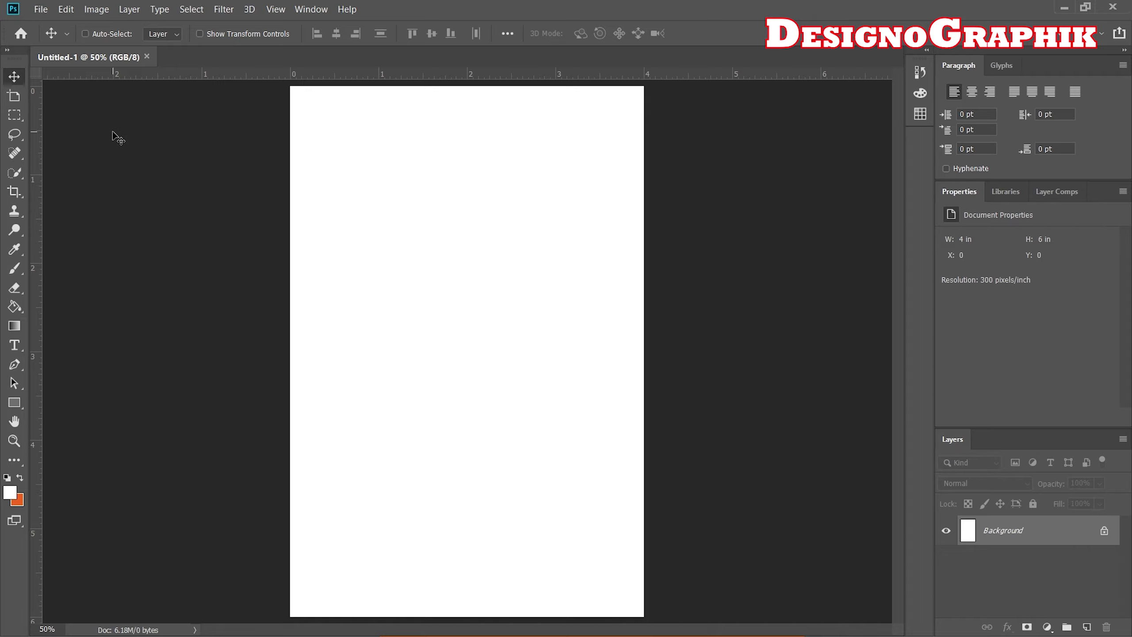
Step: Open the Iml364 Shri Ram silhouette PNG from Downloads
{"action": "key", "text": "ctrl+o"}
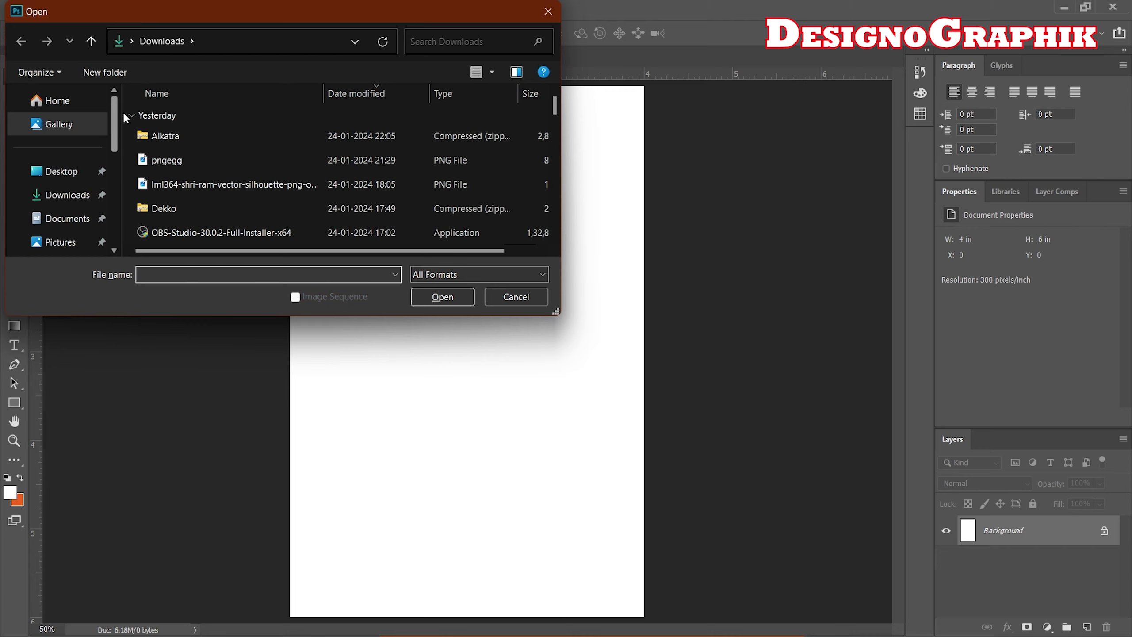
{"action": "left_click", "coordinate": [181, 191]}
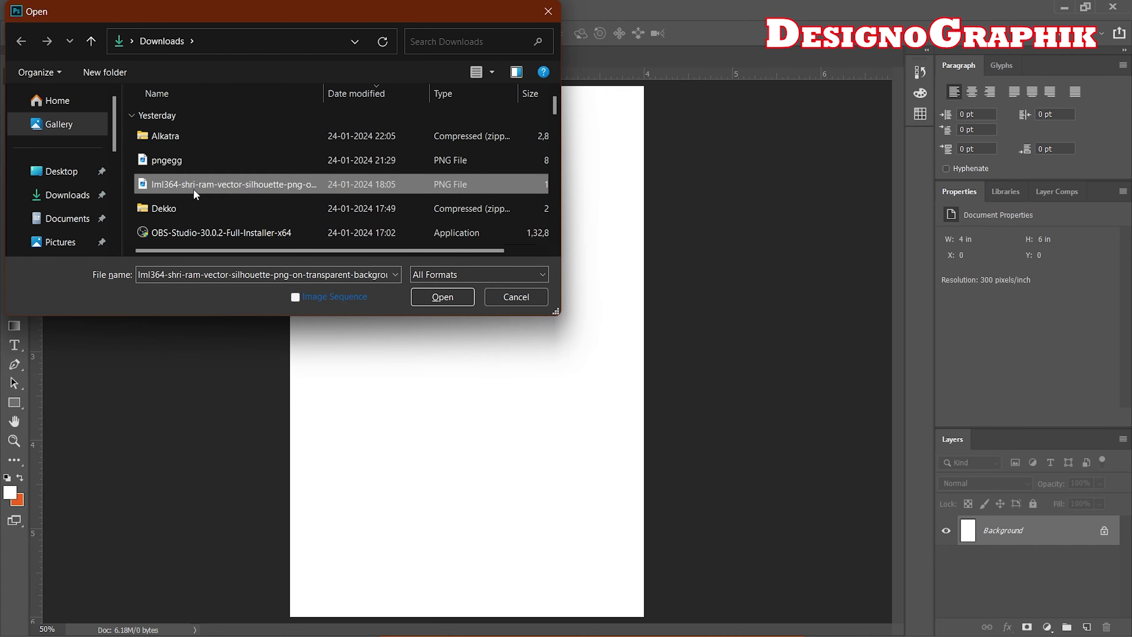
{"action": "left_click", "coordinate": [427, 298]}
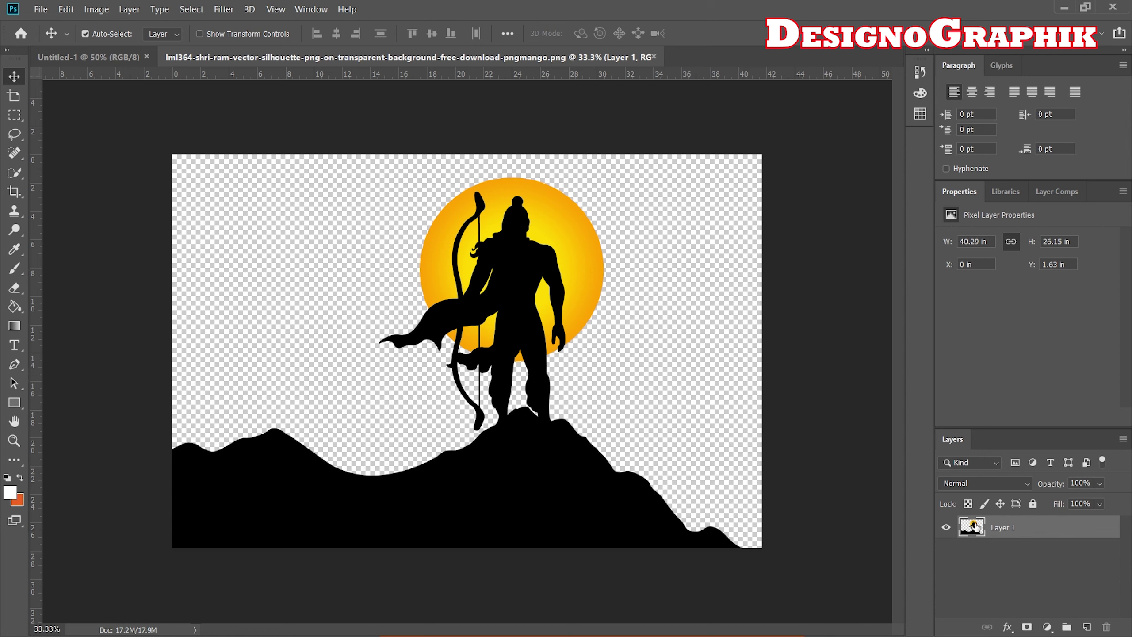
Step: Drag the silhouette layer into the Untitled-1 poster and move it down-left
{"action": "right_click", "coordinate": [990, 533]}
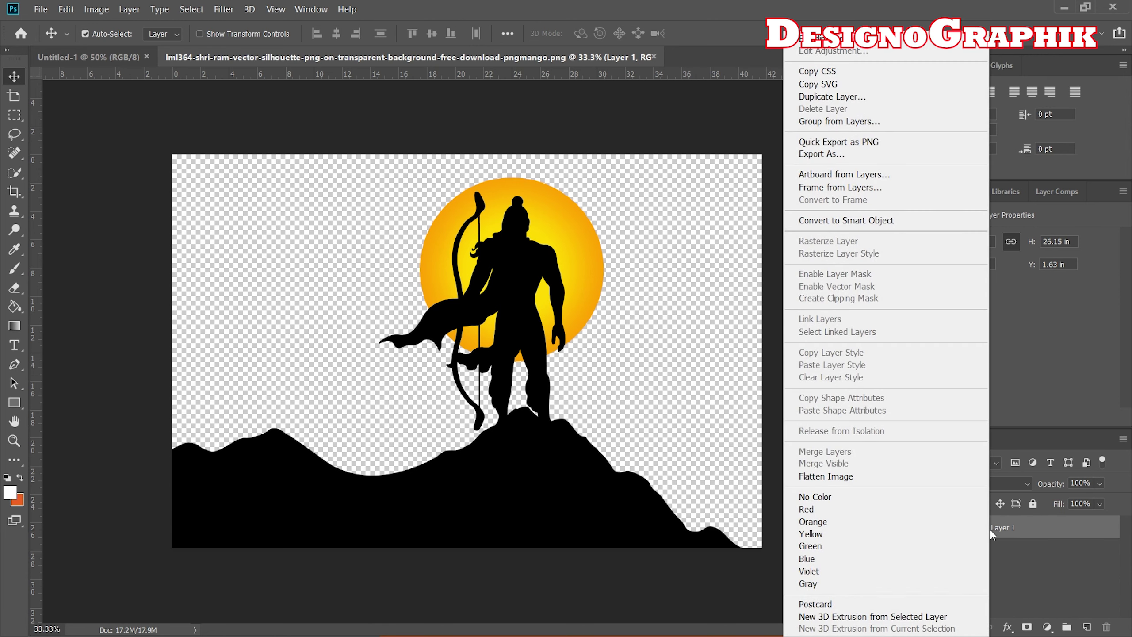
{"action": "left_click", "coordinate": [739, 126]}
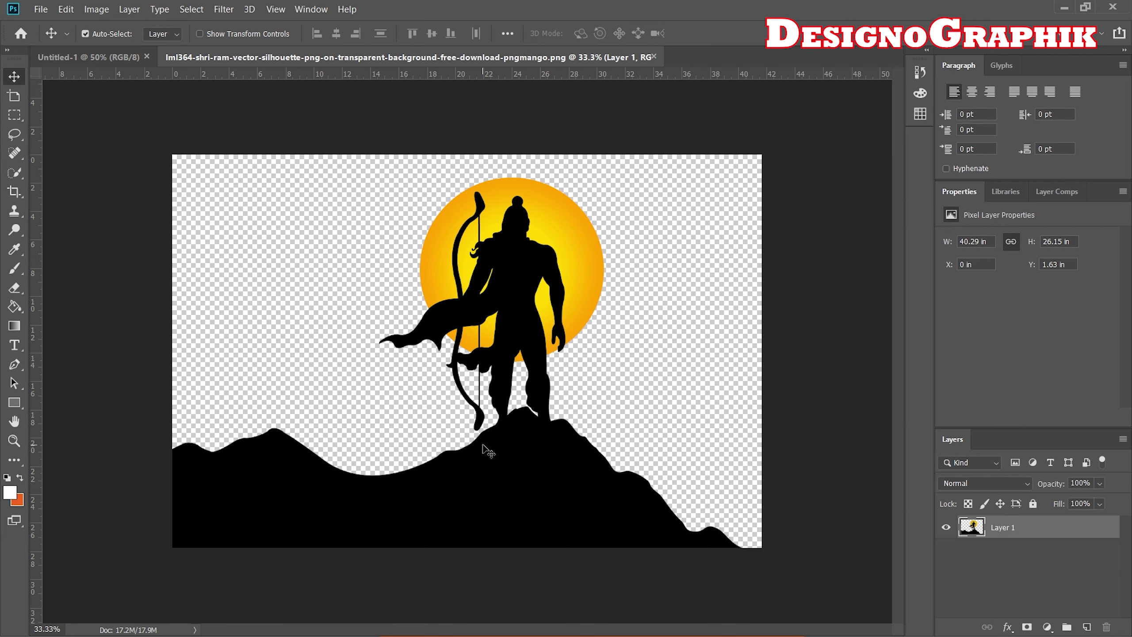
{"action": "mouse_move", "coordinate": [489, 452]}
{"action": "left_mouse_down"}
{"action": "mouse_move", "coordinate": [75, 61]}
{"action": "mouse_move", "coordinate": [447, 326]}
{"action": "left_mouse_up"}
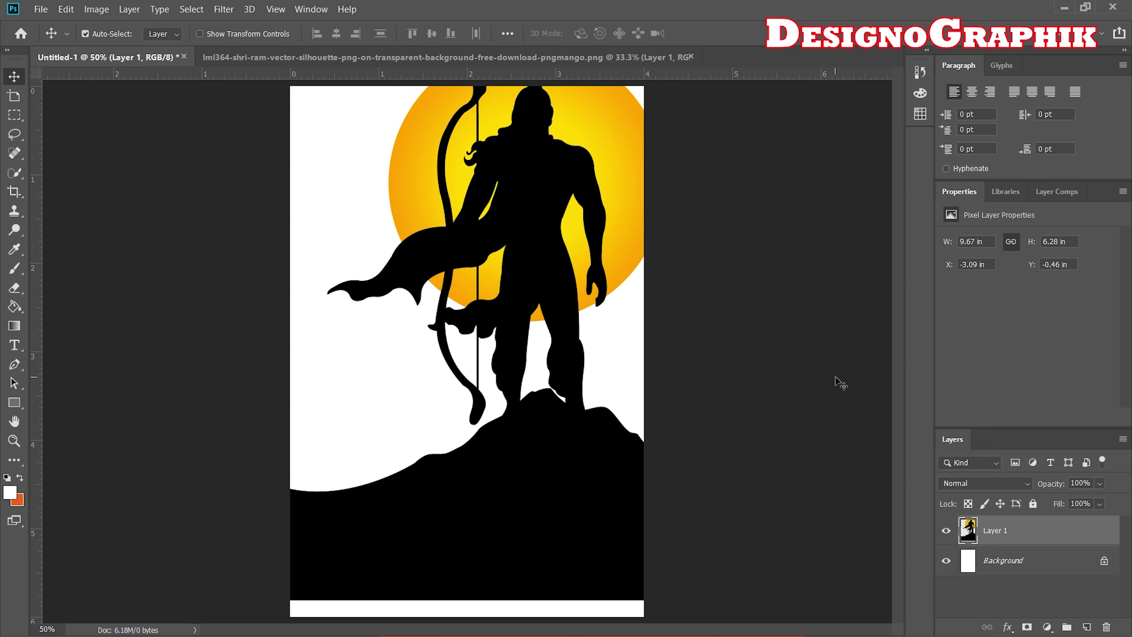
{"action": "key", "text": "ctrl"}
{"action": "key", "text": "ctrl+minus"}
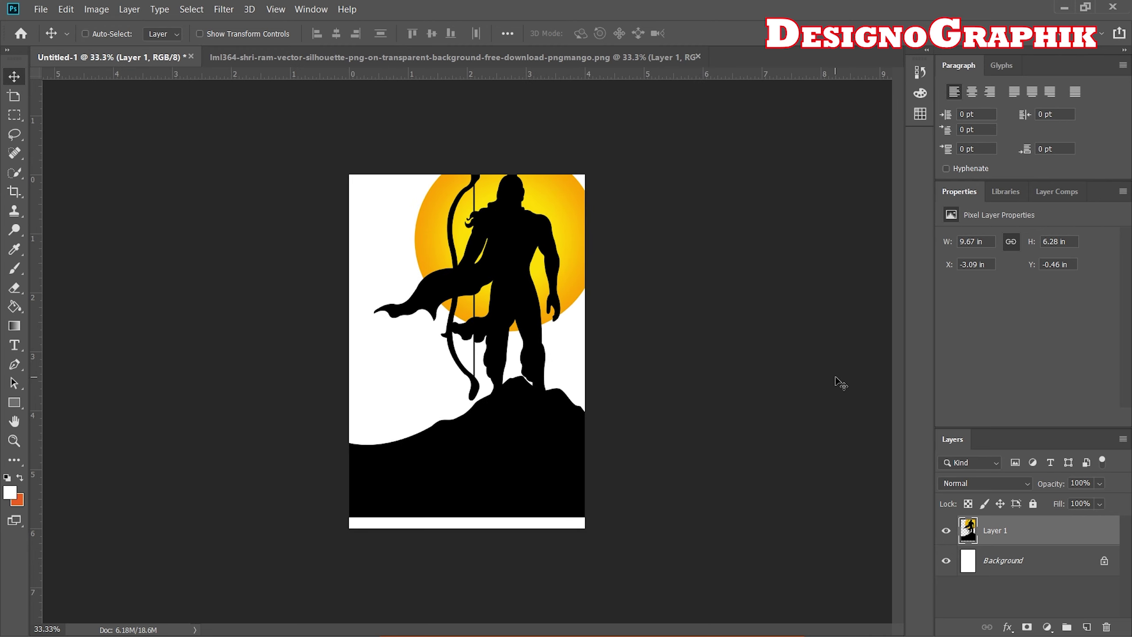
{"action": "key", "text": "ctrl+minus"}
{"action": "left_click_drag", "start_coordinate": [513, 300], "coordinate": [479, 377]}
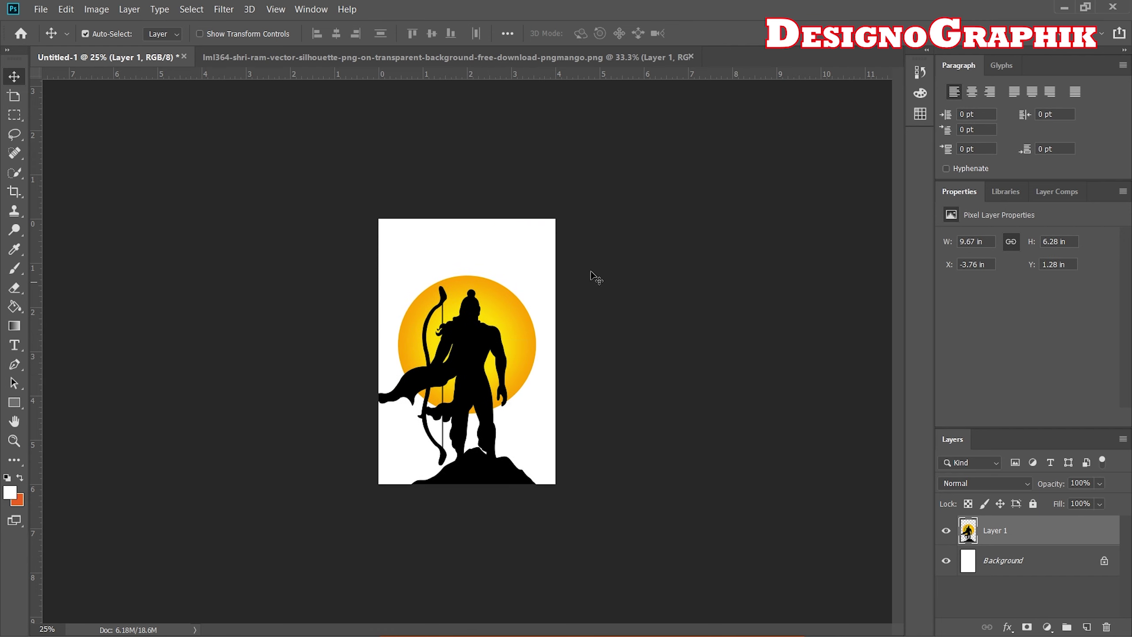
Step: Scale the silhouette to about 70% and position it near the poster bottom
{"action": "key", "text": "ctrl+t"}
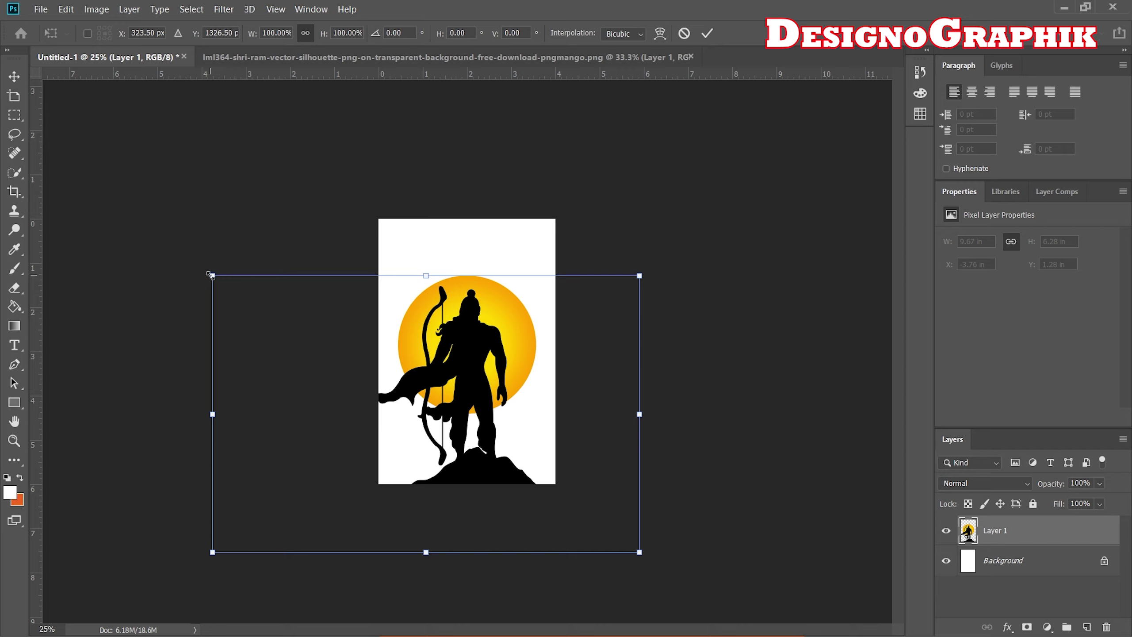
{"action": "key", "text": "Return"}
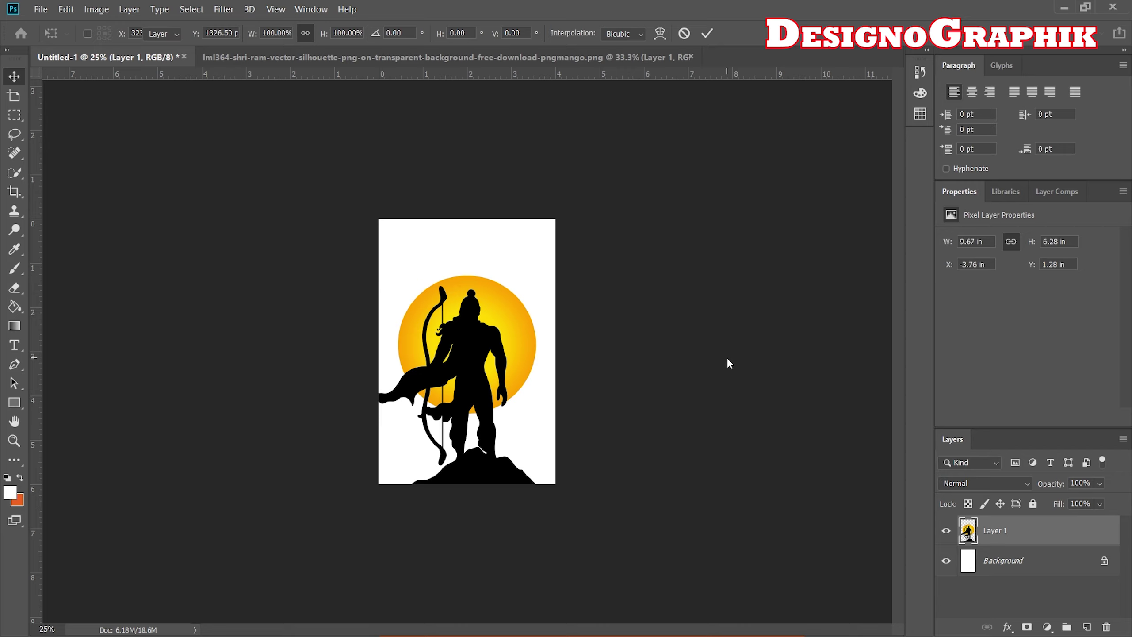
{"action": "left_click_drag", "start_coordinate": [212, 276], "coordinate": [310, 338]}
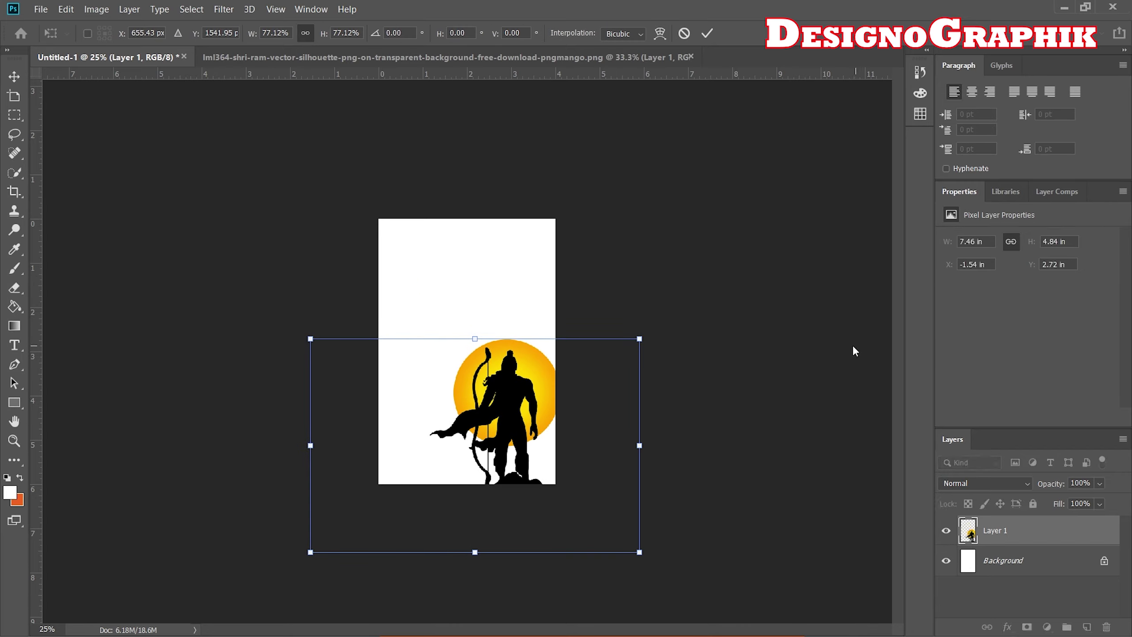
{"action": "left_click_drag", "start_coordinate": [639, 338], "coordinate": [610, 359]}
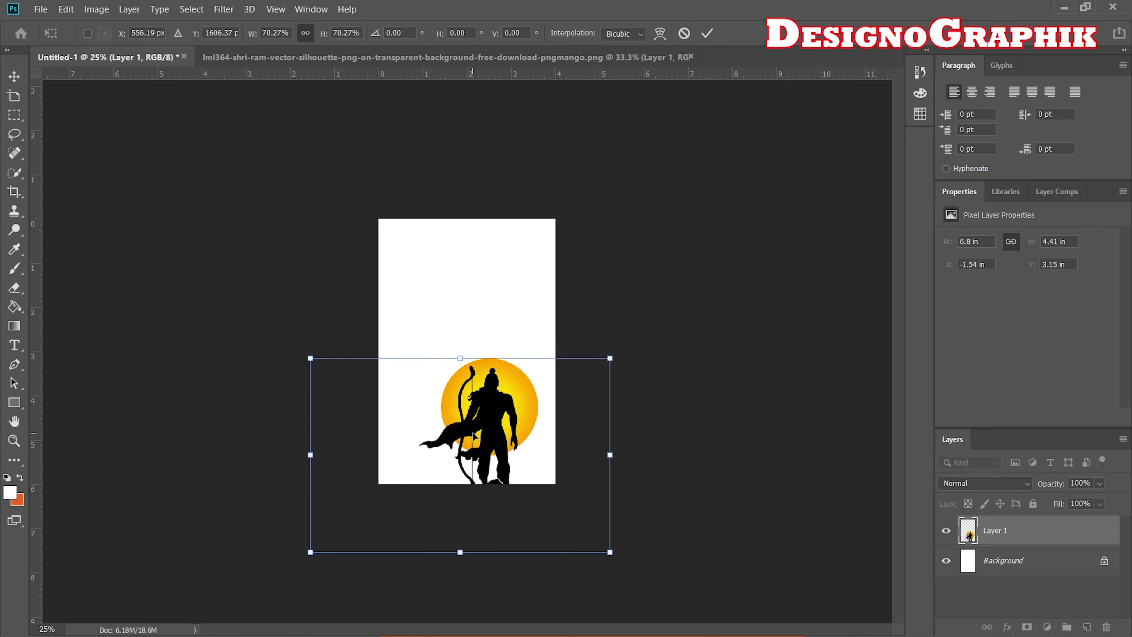
{"action": "left_click_drag", "start_coordinate": [474, 435], "coordinate": [453, 410]}
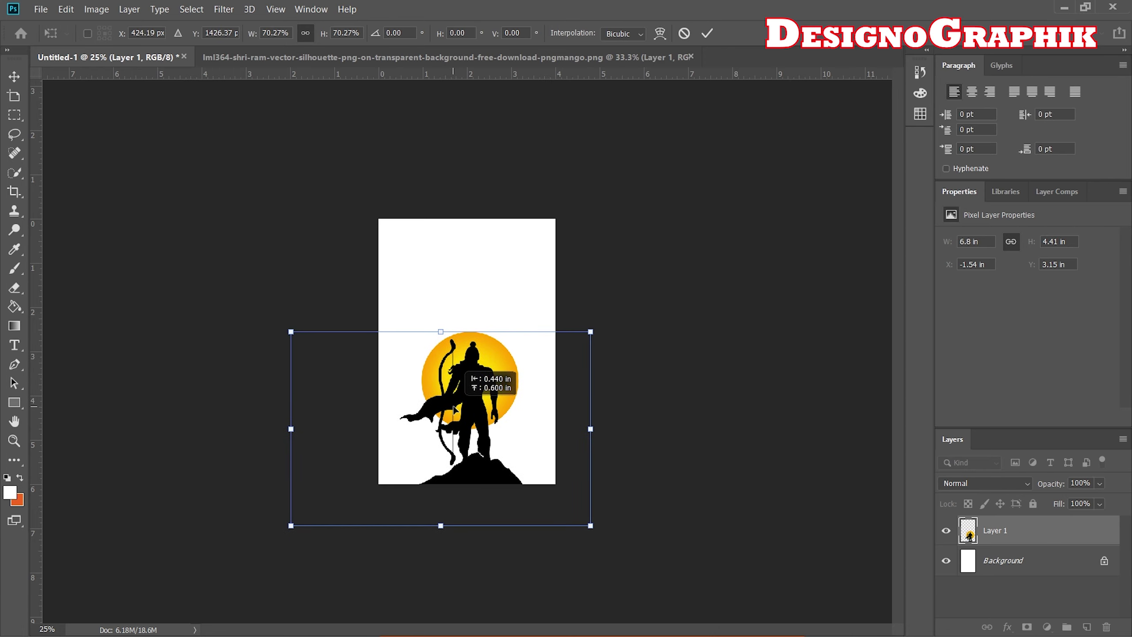
{"action": "left_click_drag", "start_coordinate": [453, 409], "coordinate": [455, 409]}
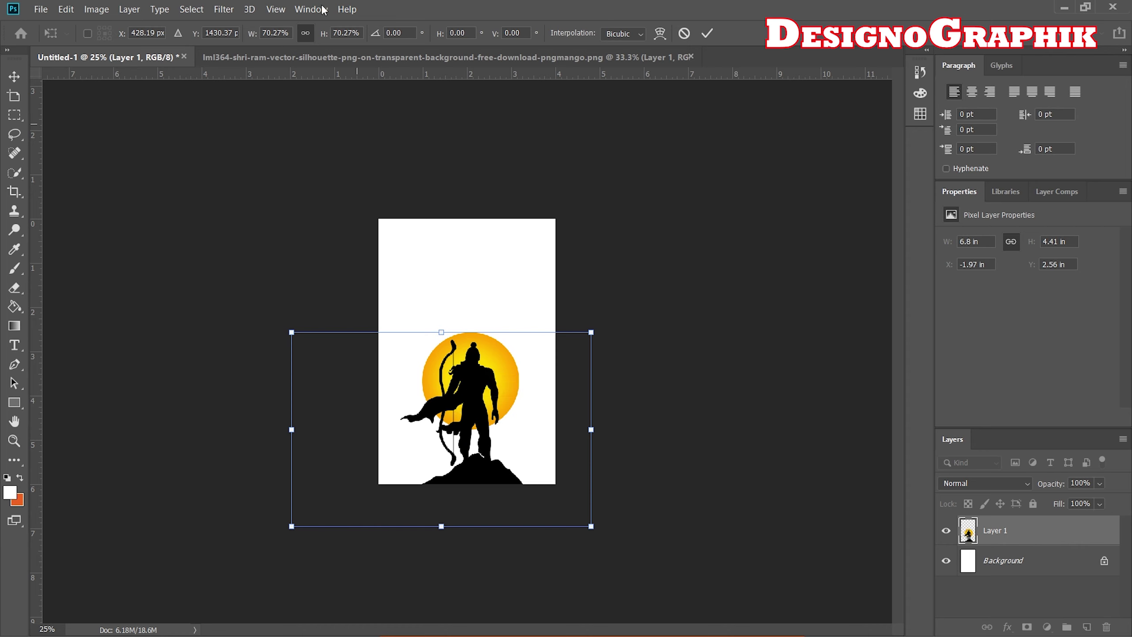
{"action": "key", "text": "Return"}
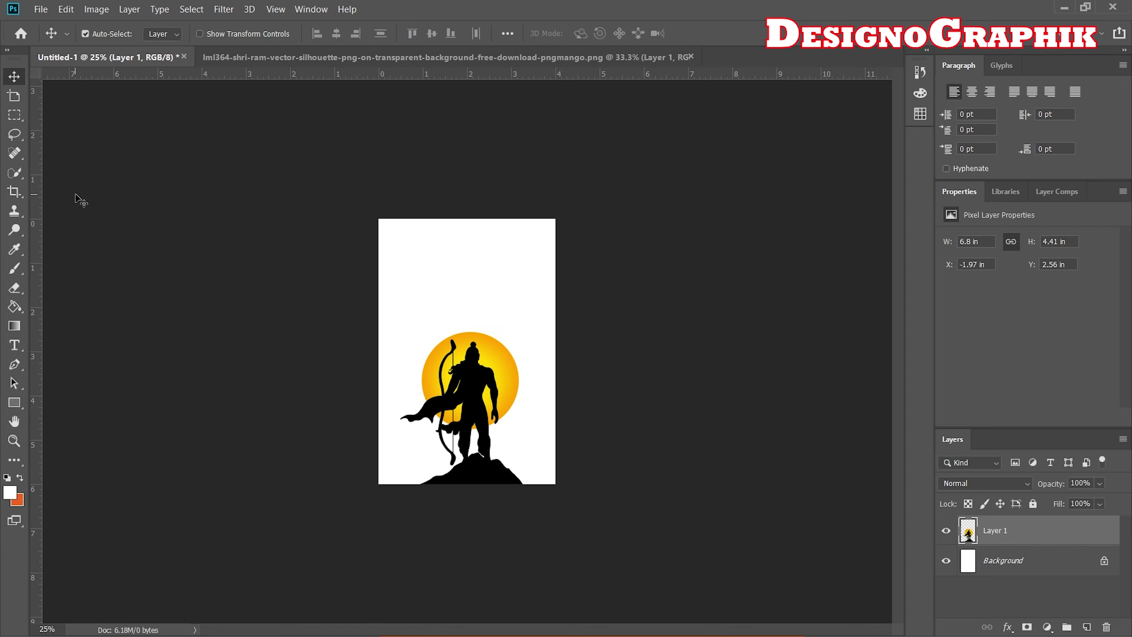
Step: Place a vertical guide at X 2.000 in and centre the silhouette on it
{"action": "left_click_drag", "start_coordinate": [36, 250], "coordinate": [462, 258]}
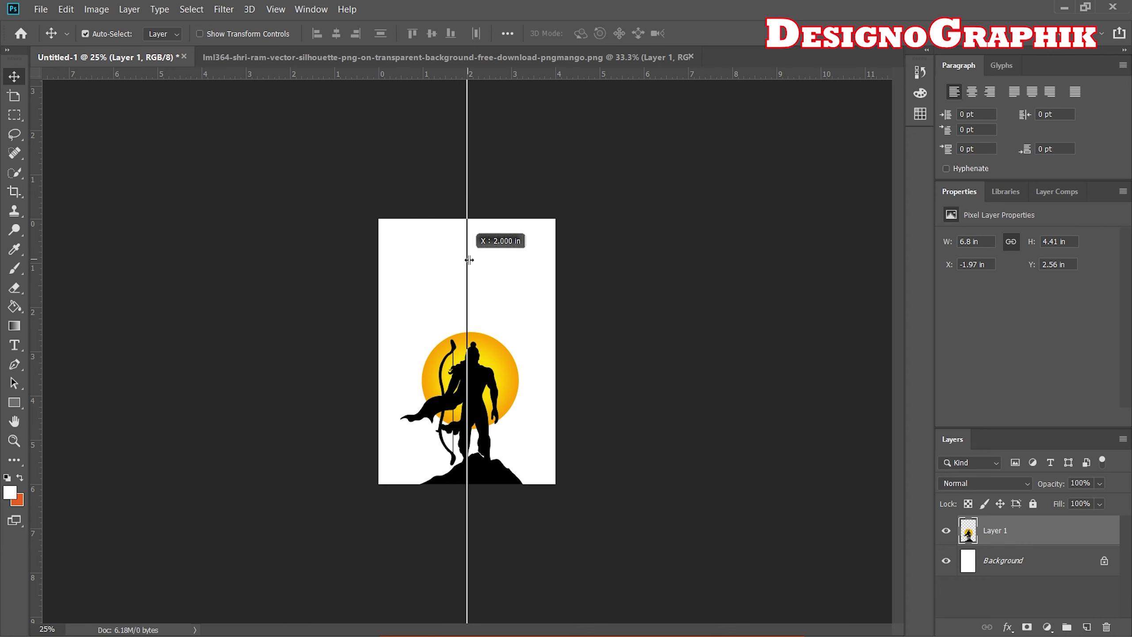
{"action": "left_click_drag", "start_coordinate": [462, 258], "coordinate": [470, 258]}
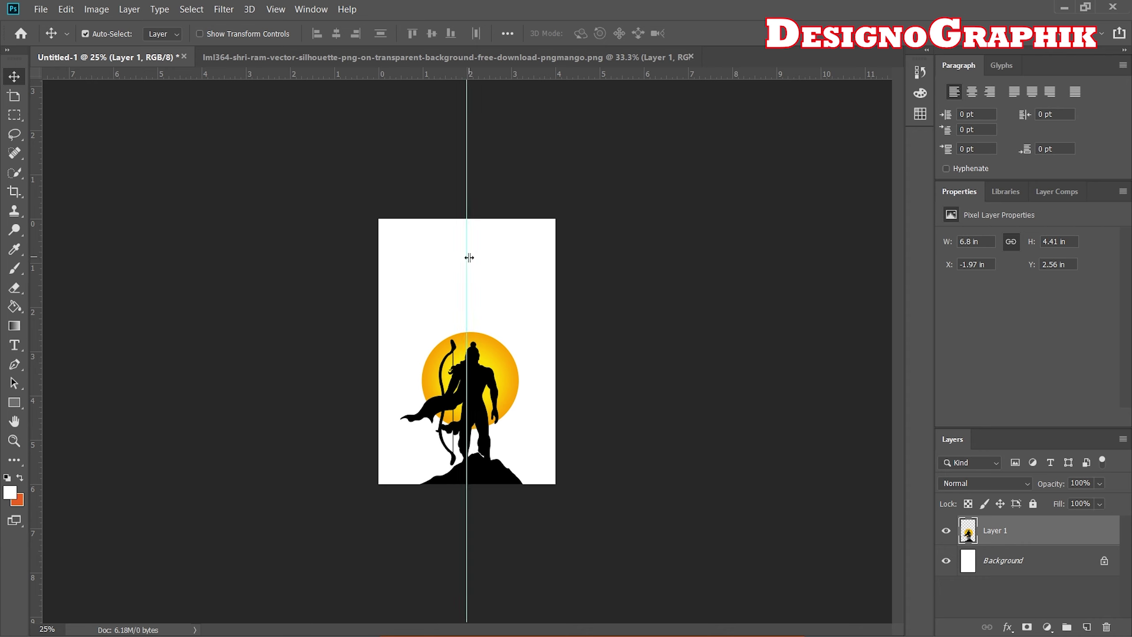
{"action": "key", "text": "ctrl"}
{"action": "key", "text": "ctrl+plus"}
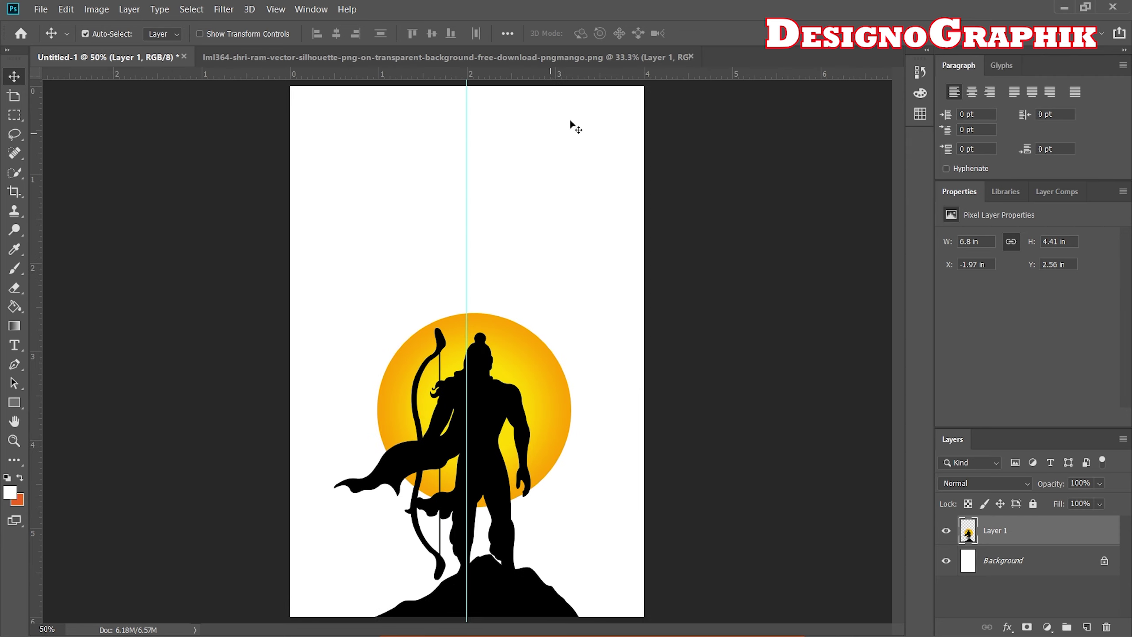
{"action": "left_click_drag", "start_coordinate": [509, 415], "coordinate": [501, 414]}
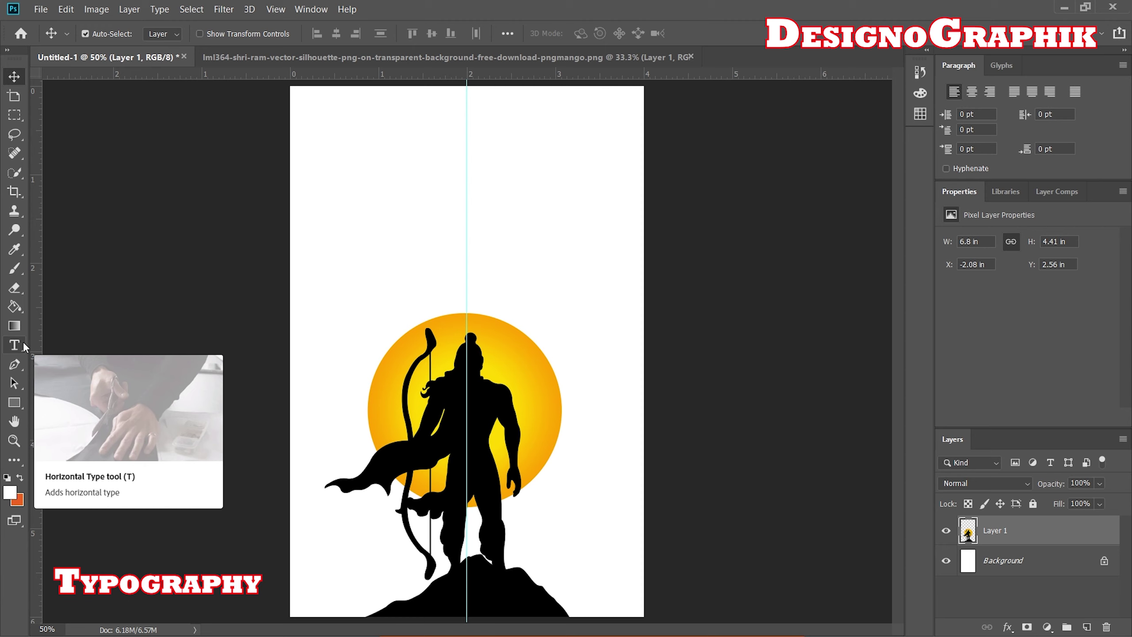
Step: Add a placeholder text line near the poster top and select 'जय' in the Notepad note
{"action": "left_click", "coordinate": [14, 349]}
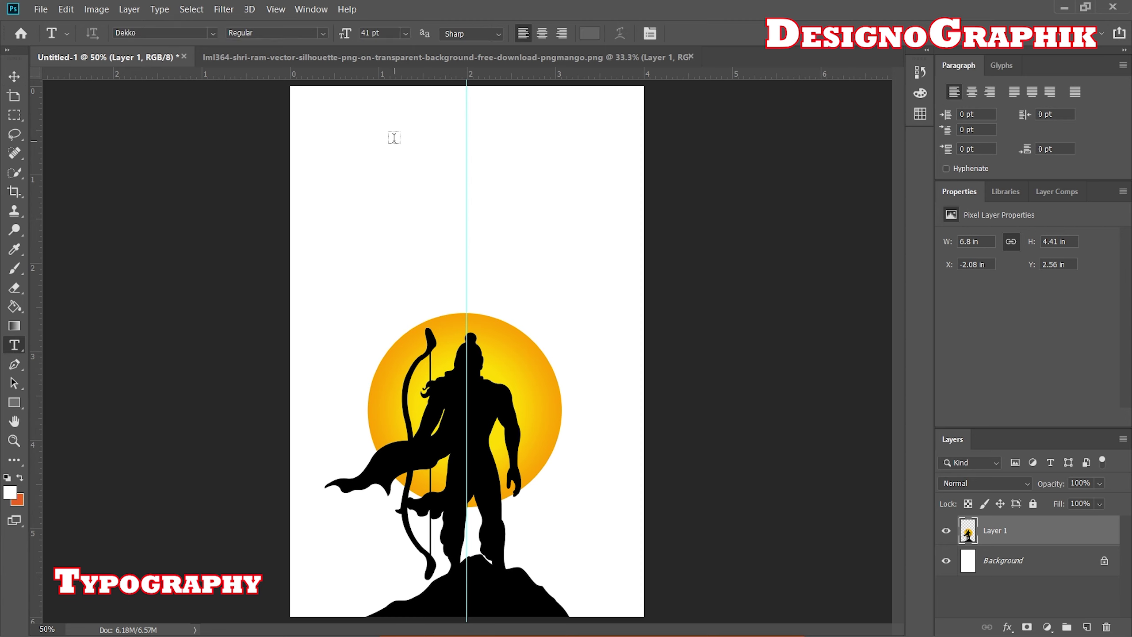
{"action": "left_click", "coordinate": [354, 165]}
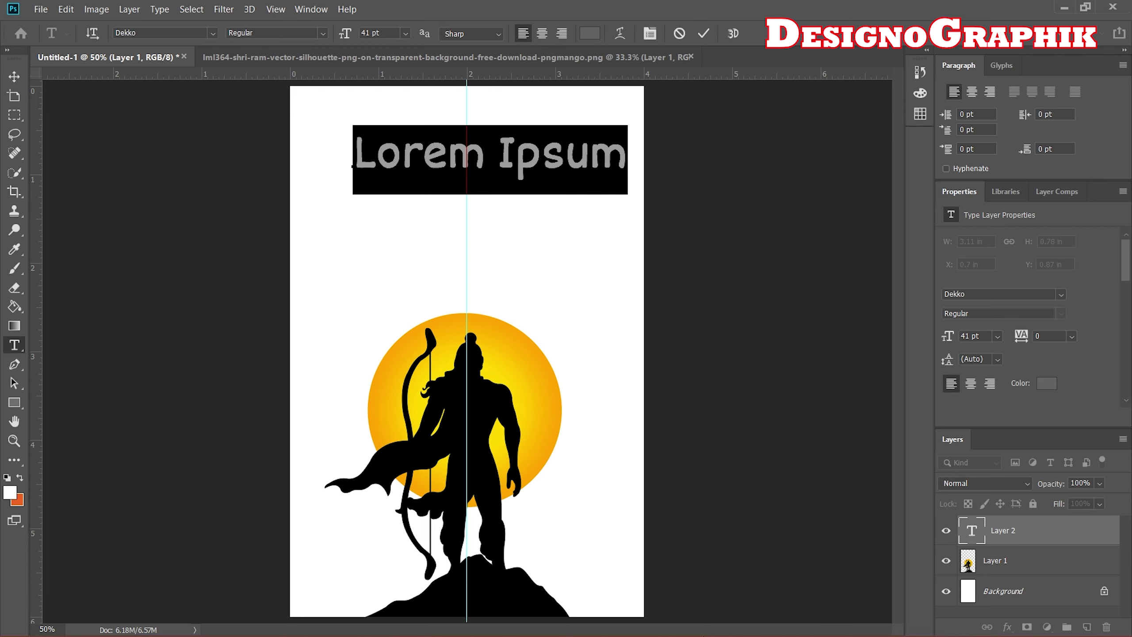
{"action": "left_click", "coordinate": [729, 629]}
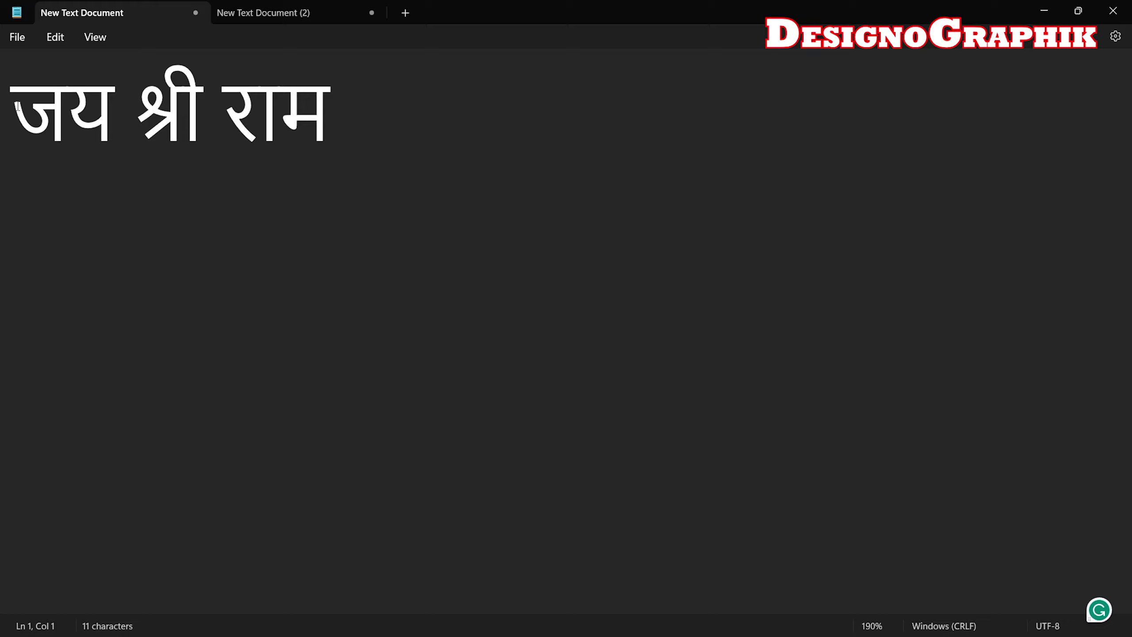
{"action": "left_click_drag", "start_coordinate": [10, 117], "coordinate": [112, 122]}
{"action": "key", "text": "ctrl+c"}
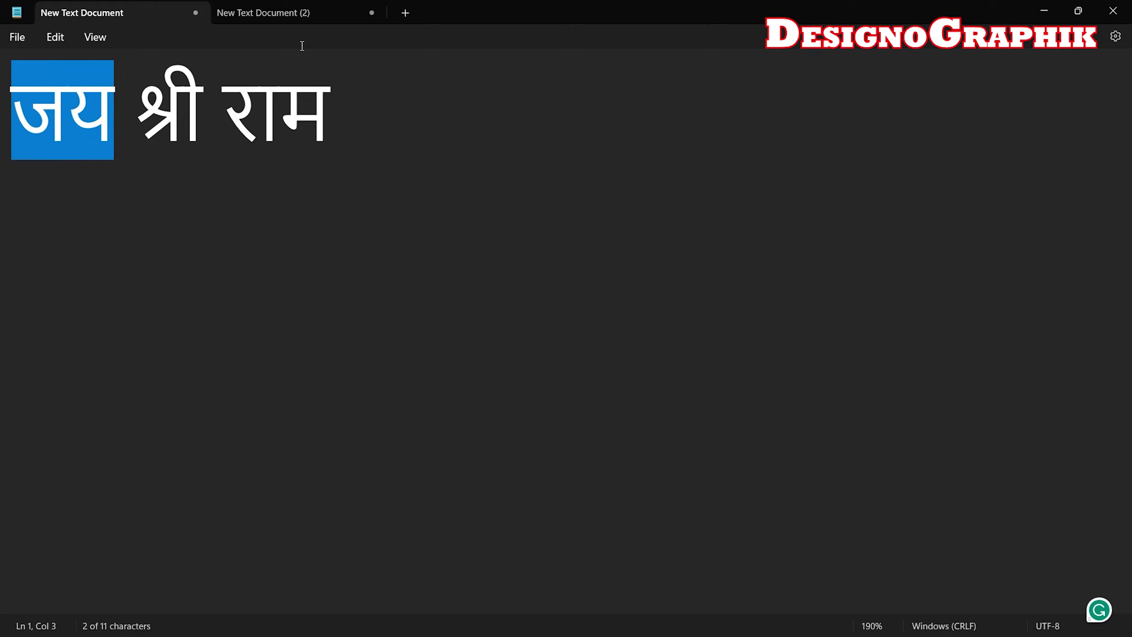
Step: Replace the Lorem Ipsum placeholder with the pasted word 'जय' and browse font families
{"action": "left_click", "coordinate": [794, 629]}
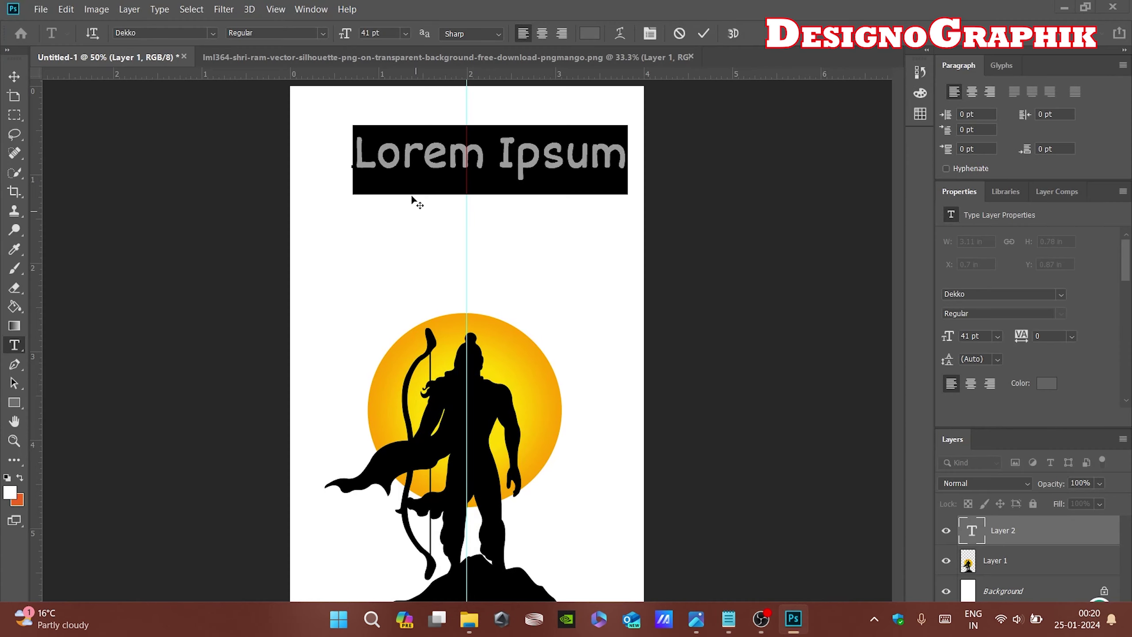
{"action": "key", "text": "ctrl"}
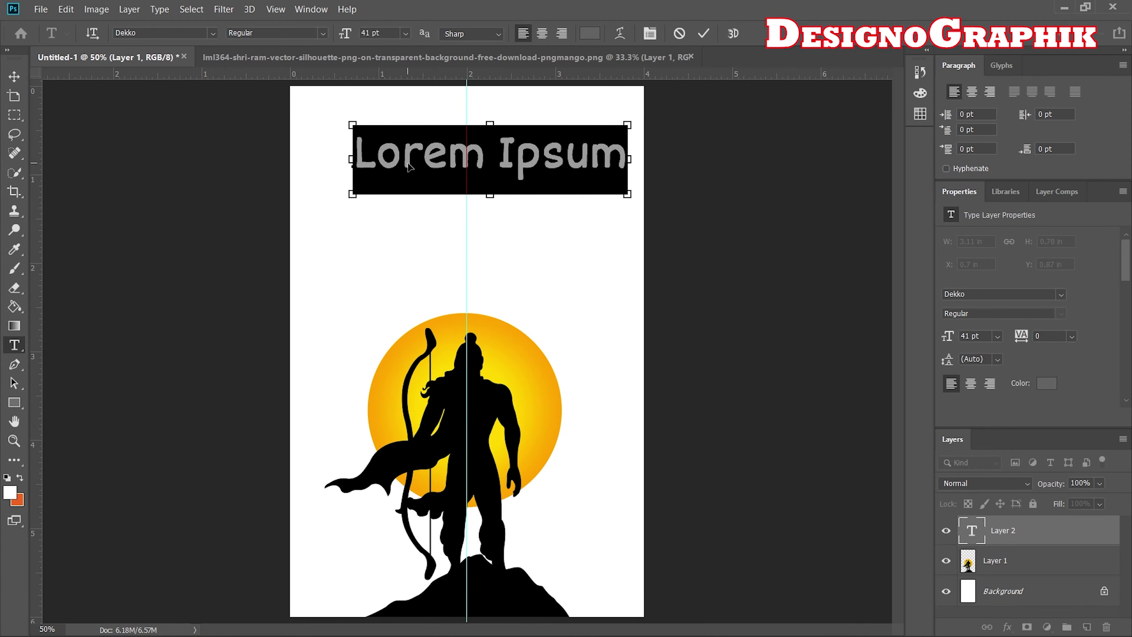
{"action": "key", "text": "ctrl+v"}
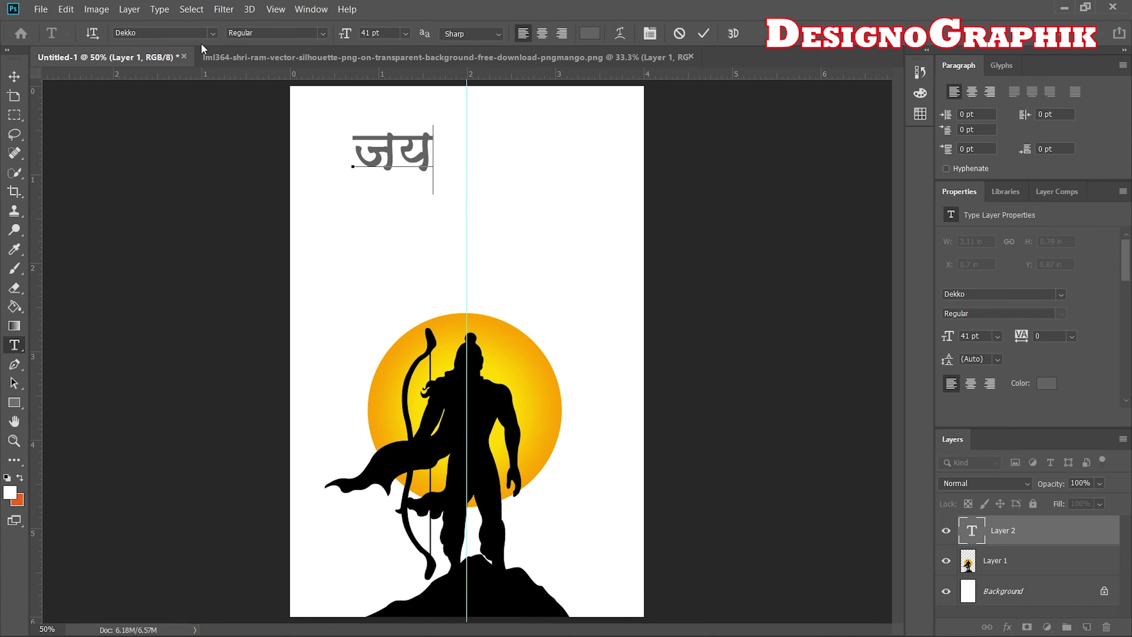
{"action": "left_click", "coordinate": [212, 34]}
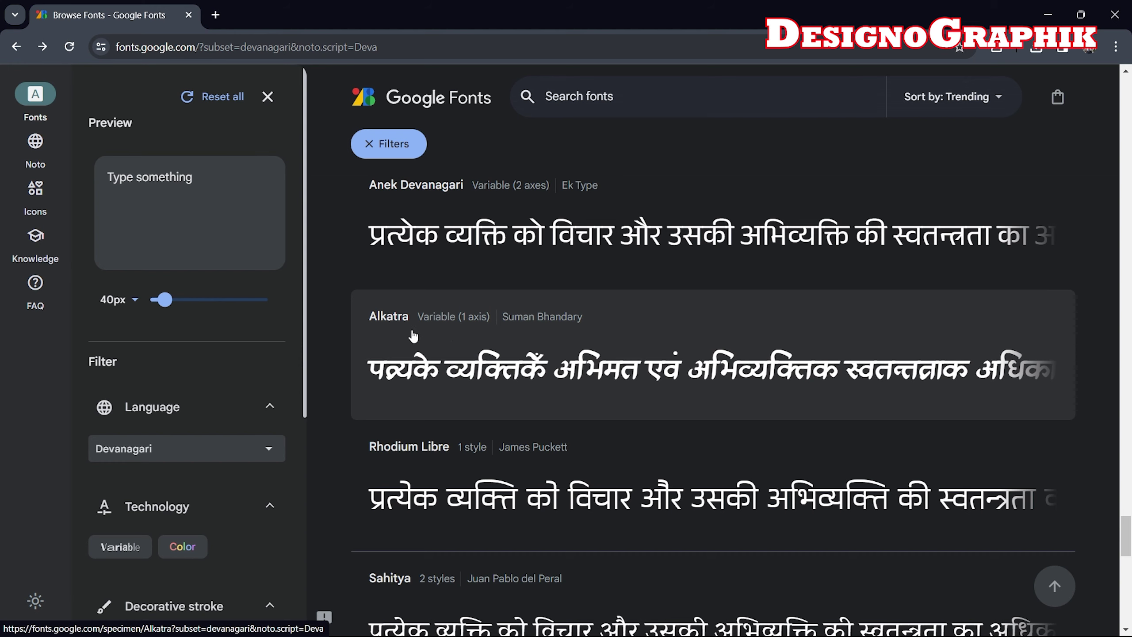
Step: Review the Alkatra specimen page and its Regular through Bold Devanagari weights
{"action": "left_click", "coordinate": [603, 342]}
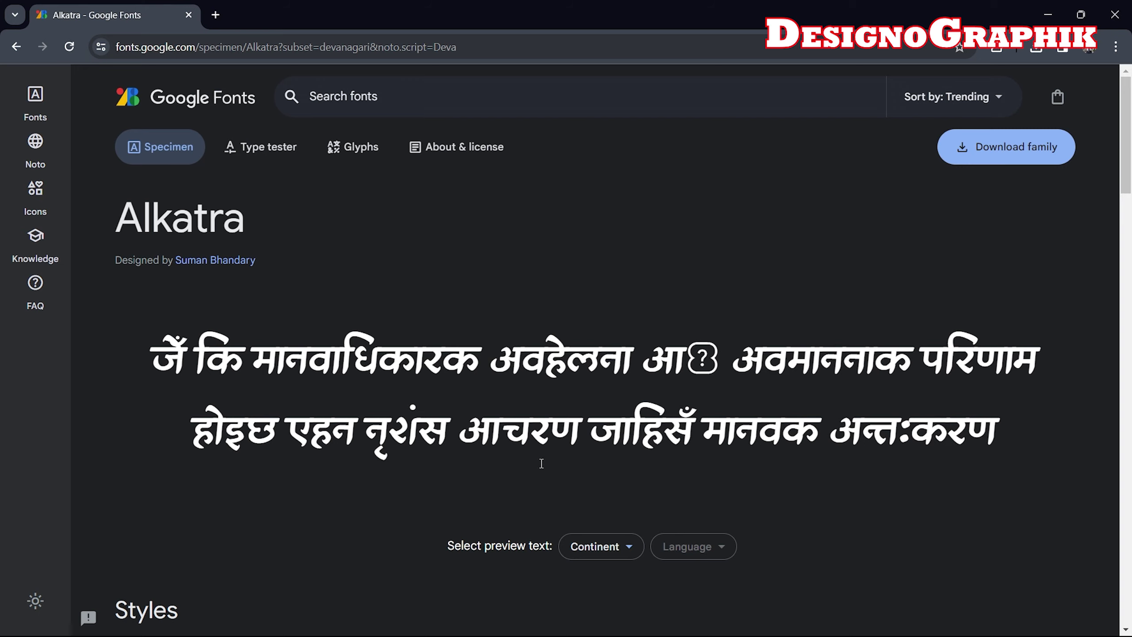
{"action": "scroll", "coordinate": [804, 475], "scroll_direction": "down", "scroll_amount": 5}
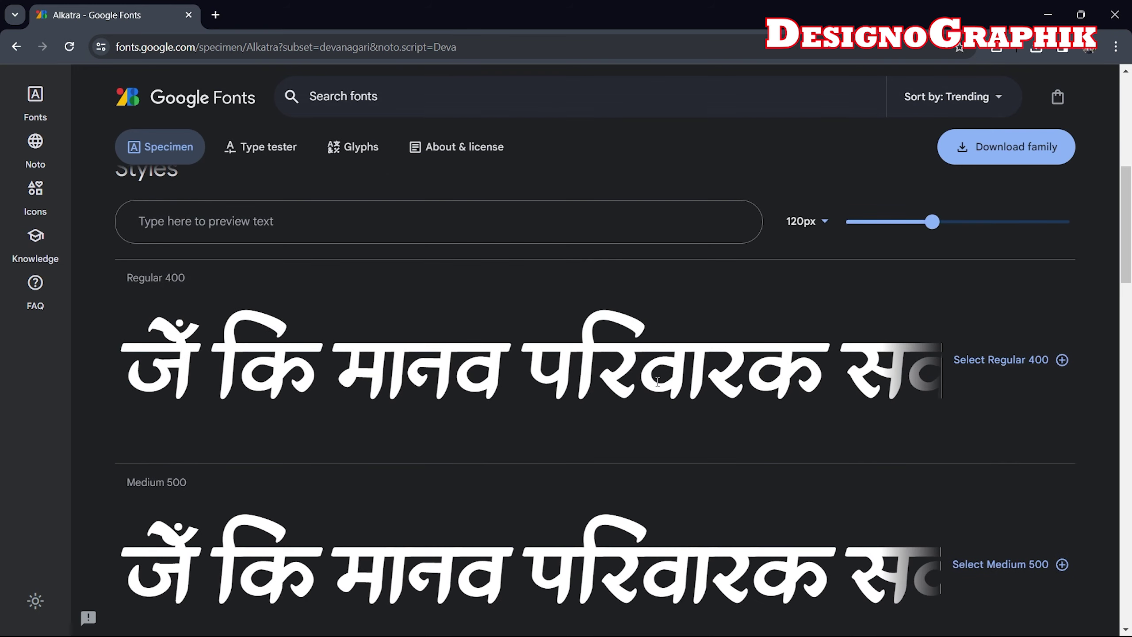
{"action": "scroll", "coordinate": [658, 382], "scroll_direction": "down", "scroll_amount": 3}
{"action": "scroll", "coordinate": [1017, 411], "scroll_direction": "down", "scroll_amount": 2}
{"action": "scroll", "coordinate": [657, 439], "scroll_direction": "down", "scroll_amount": 2}
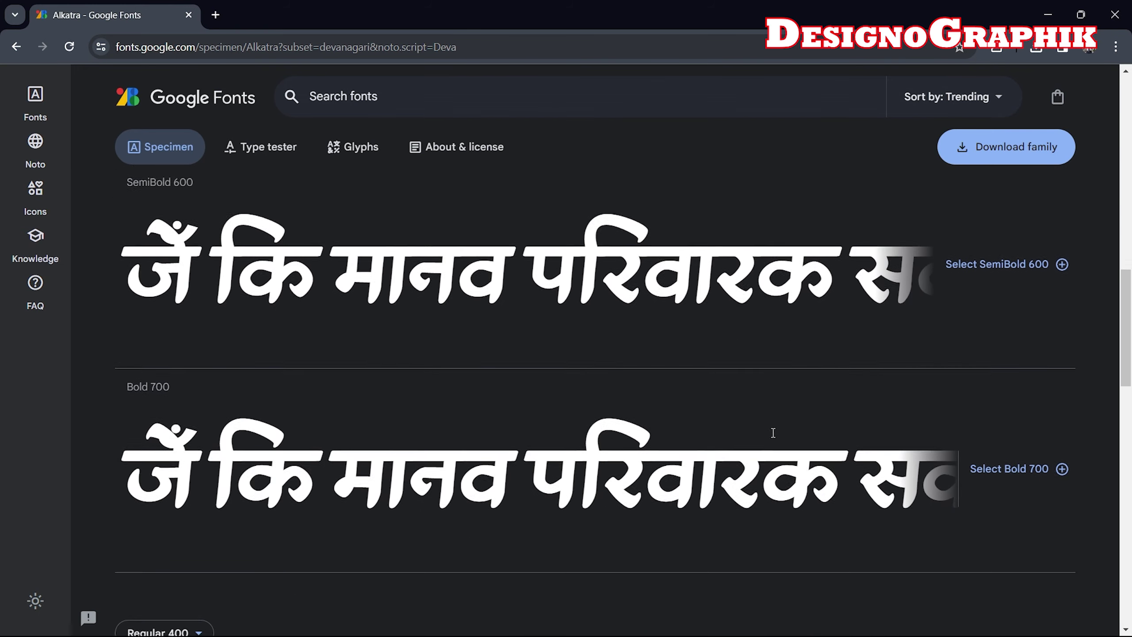
{"action": "scroll", "coordinate": [774, 433], "scroll_direction": "down", "scroll_amount": 1}
{"action": "scroll", "coordinate": [763, 434], "scroll_direction": "down", "scroll_amount": 4}
{"action": "scroll", "coordinate": [788, 432], "scroll_direction": "up", "scroll_amount": 6}
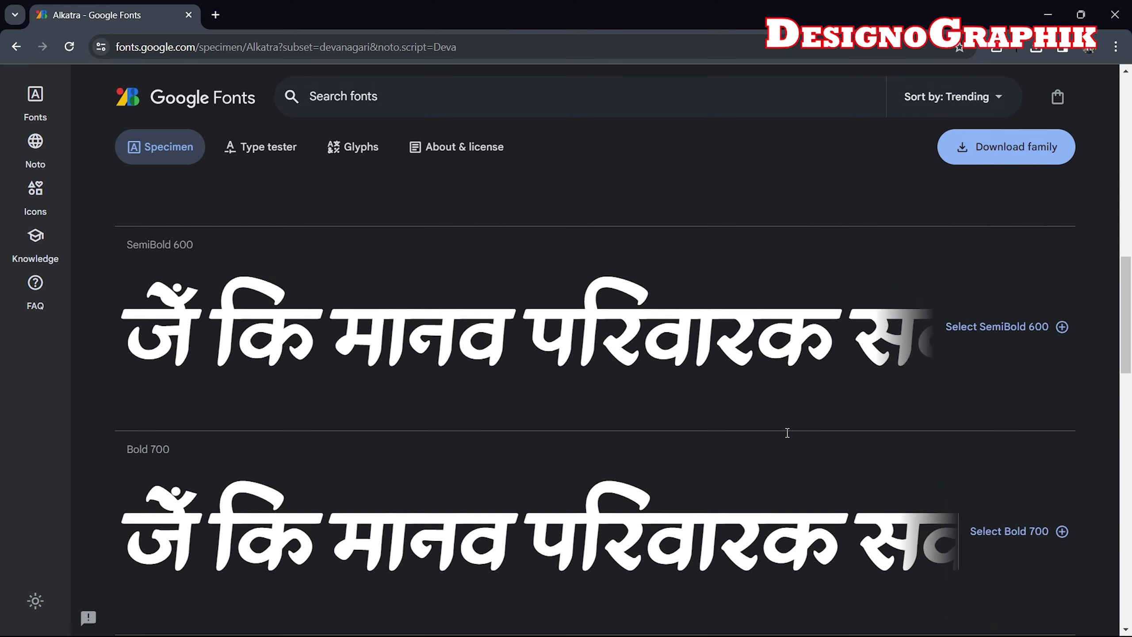
{"action": "scroll", "coordinate": [787, 433], "scroll_direction": "up", "scroll_amount": 5}
{"action": "scroll", "coordinate": [786, 432], "scroll_direction": "up", "scroll_amount": 5}
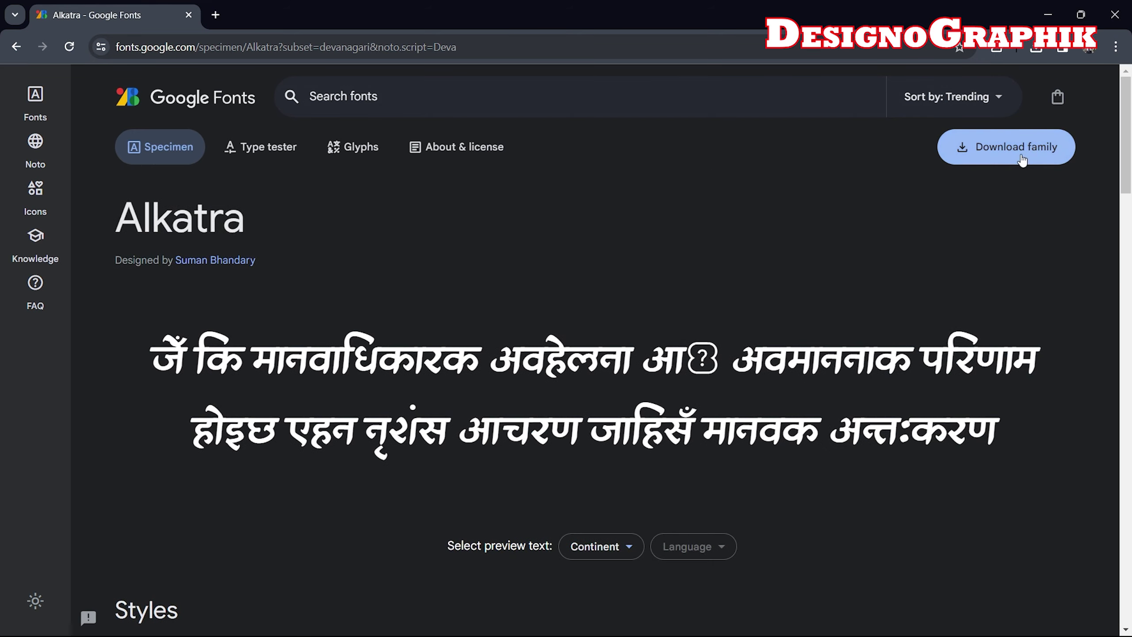
Step: Set the 'जय' text in the Alkatra font and commit it
{"action": "left_click", "coordinate": [189, 16]}
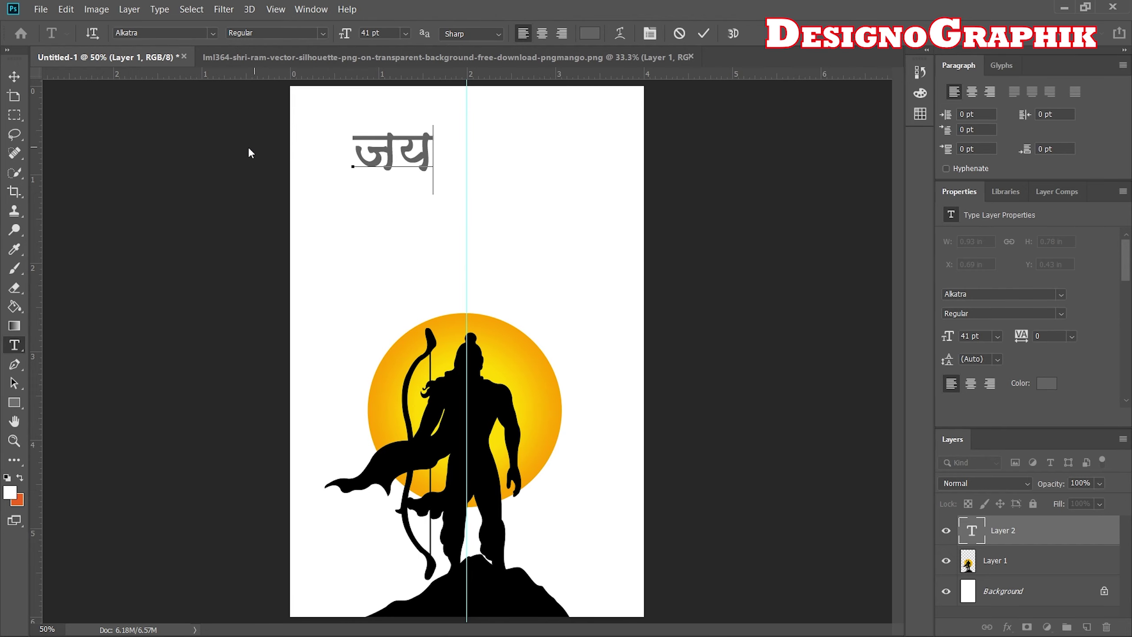
{"action": "key", "text": "ctrl+a"}
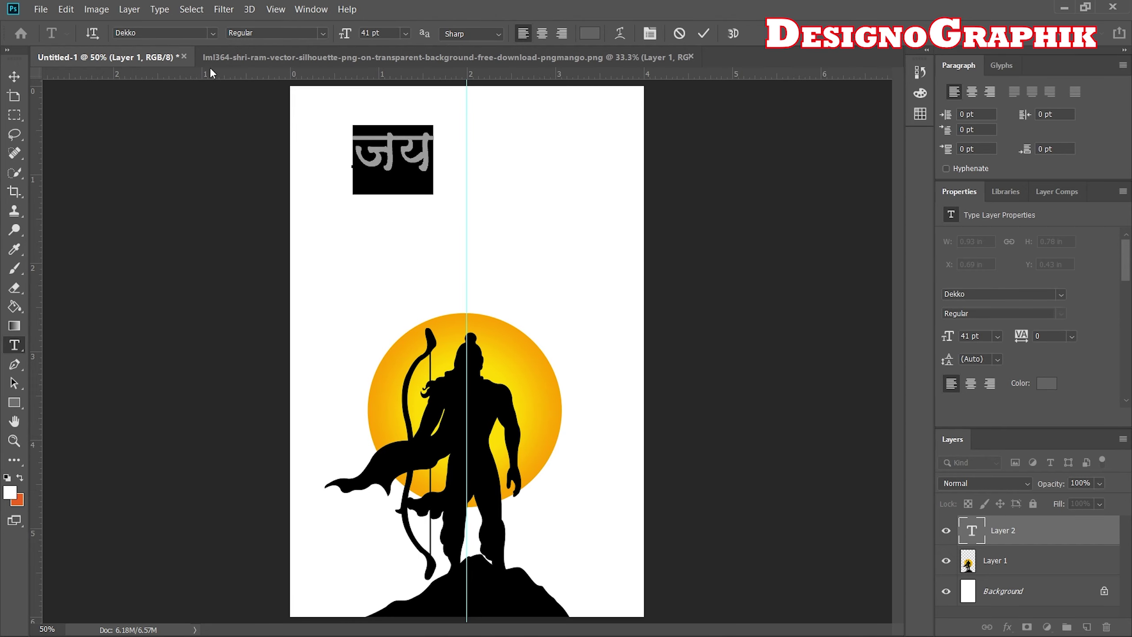
{"action": "left_click", "coordinate": [212, 31]}
{"action": "left_click", "coordinate": [181, 78]}
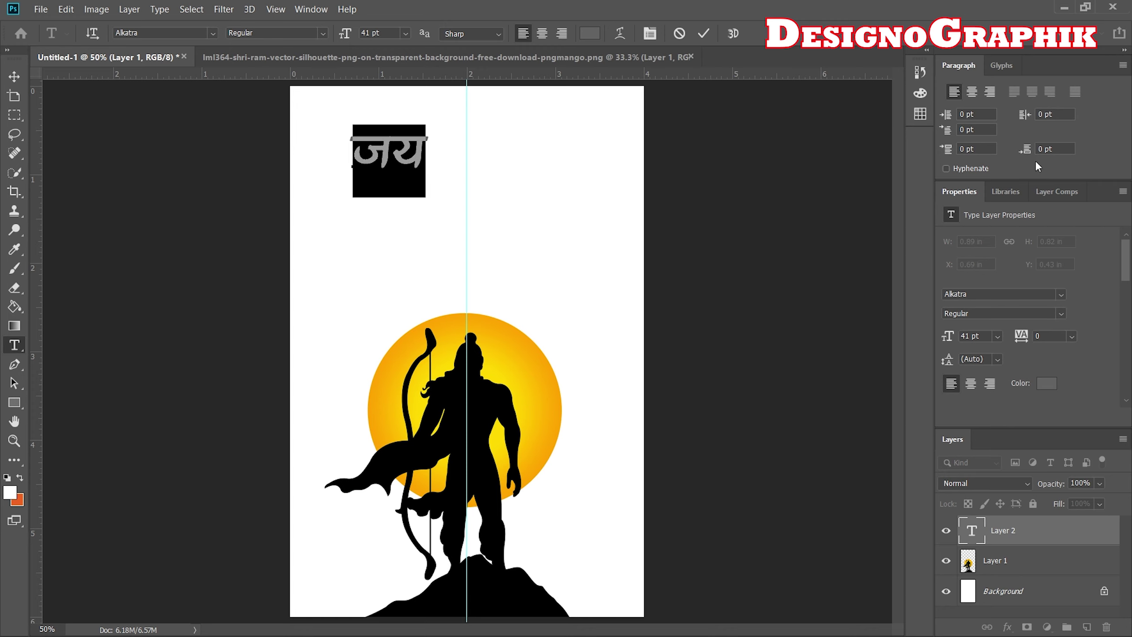
{"action": "left_click_drag", "start_coordinate": [410, 145], "coordinate": [394, 145]}
{"action": "left_click", "coordinate": [373, 153]}
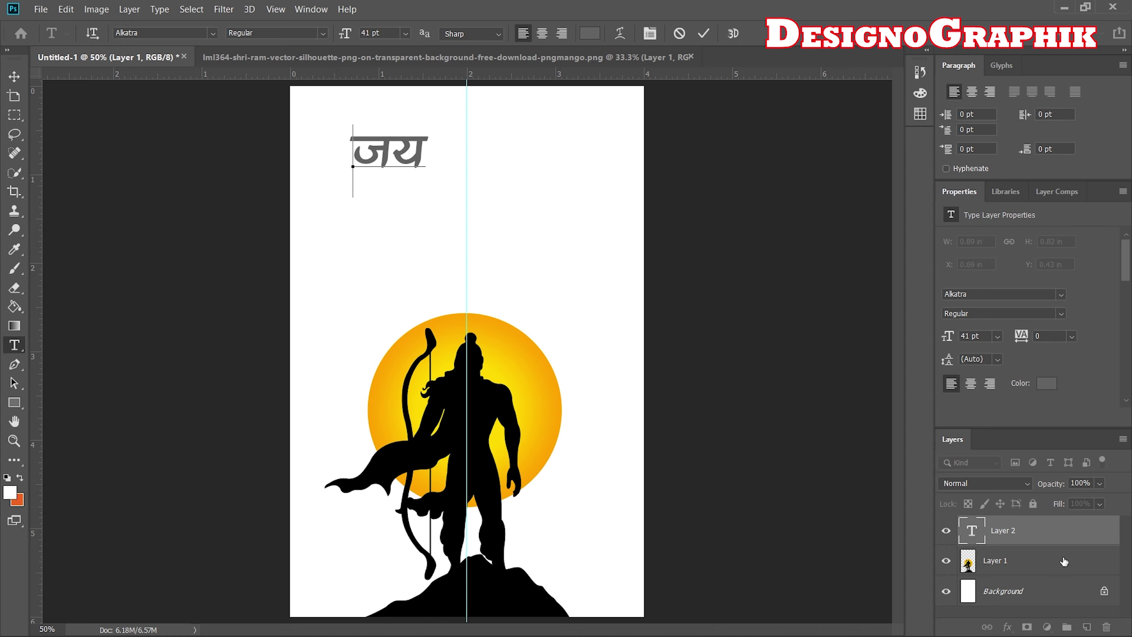
{"action": "key", "text": "ctrl+Return"}
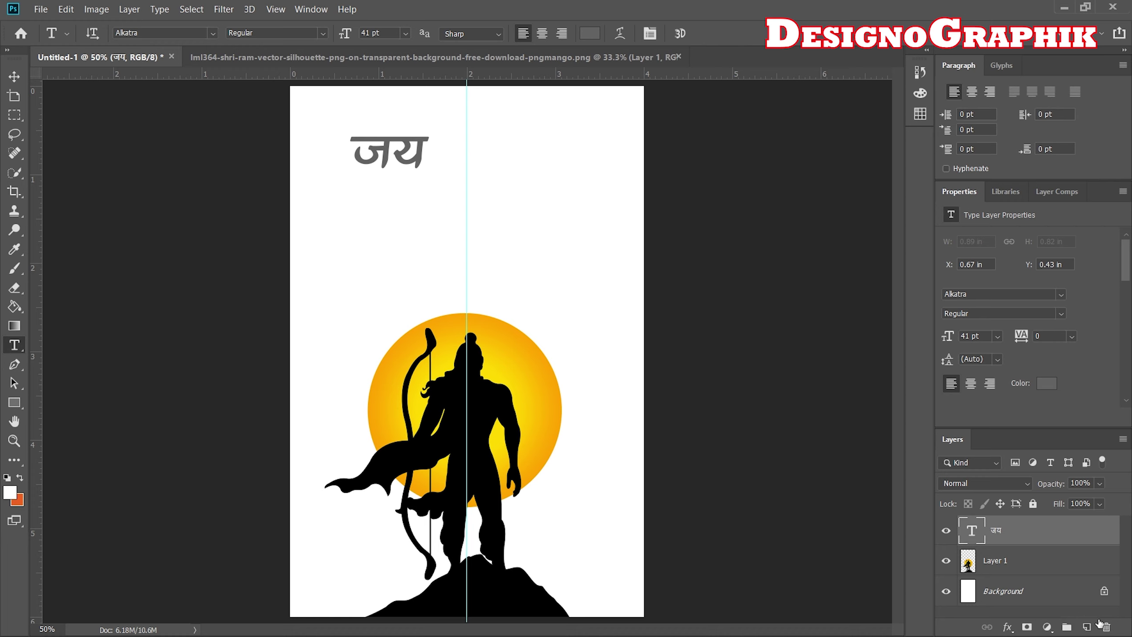
Step: Add a new layer with a text box below 'जय', then bring up the note
{"action": "left_click", "coordinate": [1087, 626]}
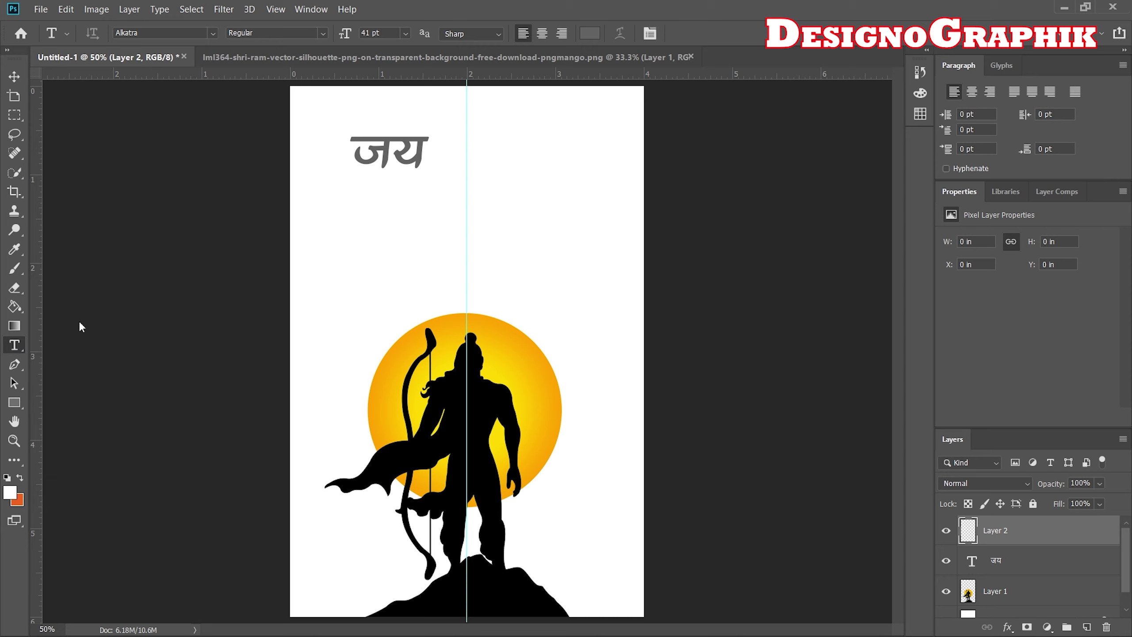
{"action": "left_click", "coordinate": [430, 214]}
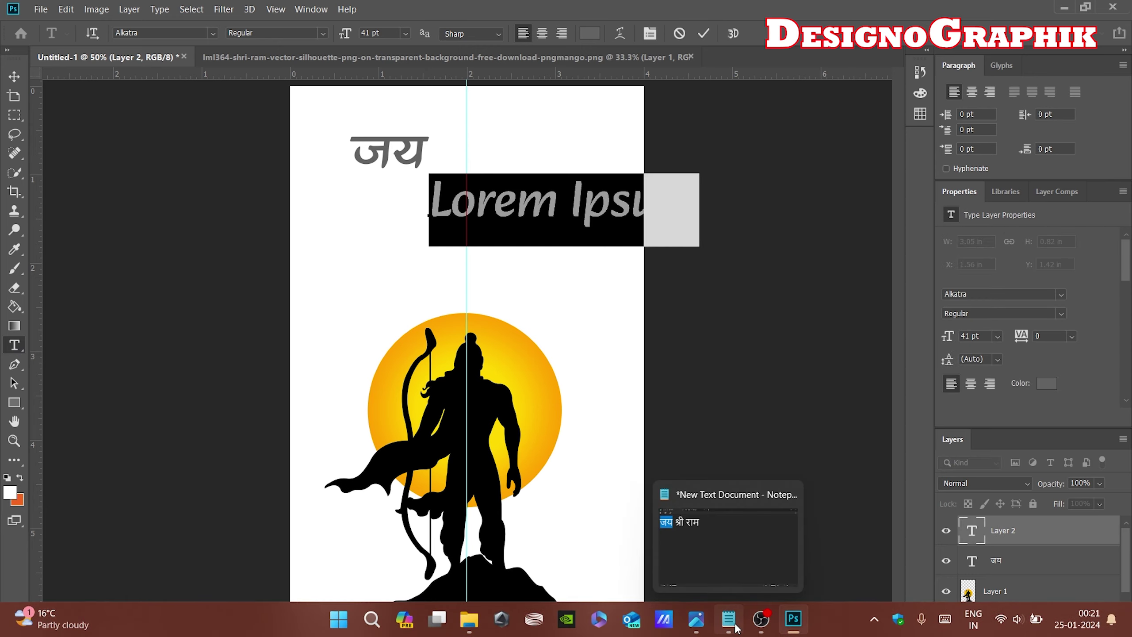
{"action": "left_click", "coordinate": [730, 622]}
Step: Paste 'श्री' below 'जय' in Dekko, then start a new text box to its right
{"action": "double_click", "coordinate": [152, 107]}
{"action": "key", "text": "ctrl+c"}
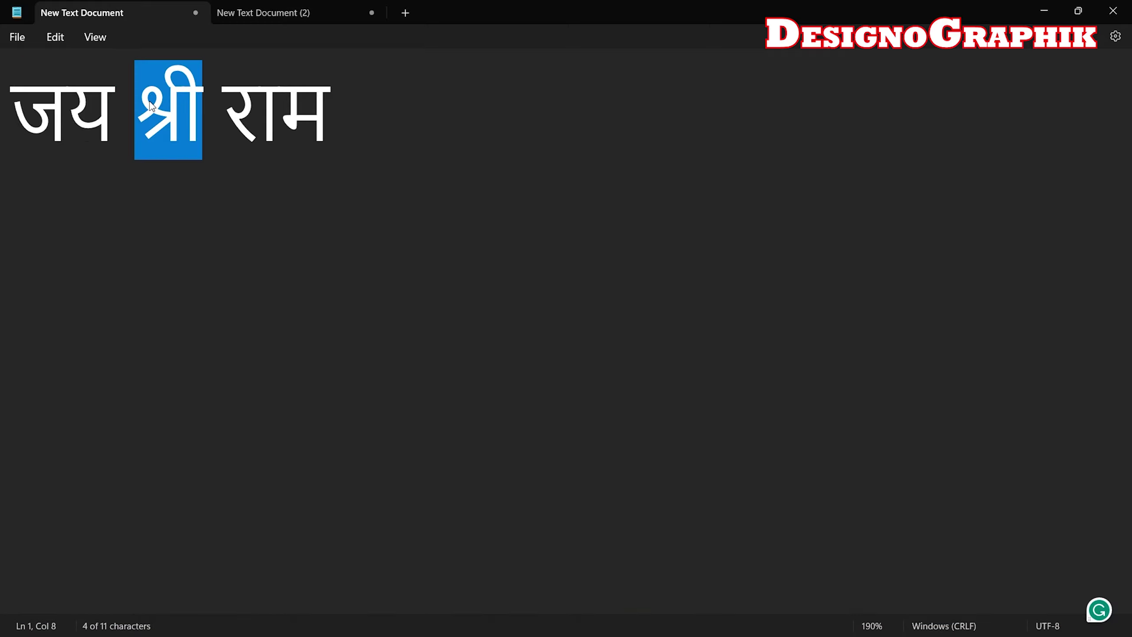
{"action": "left_click", "coordinate": [793, 622]}
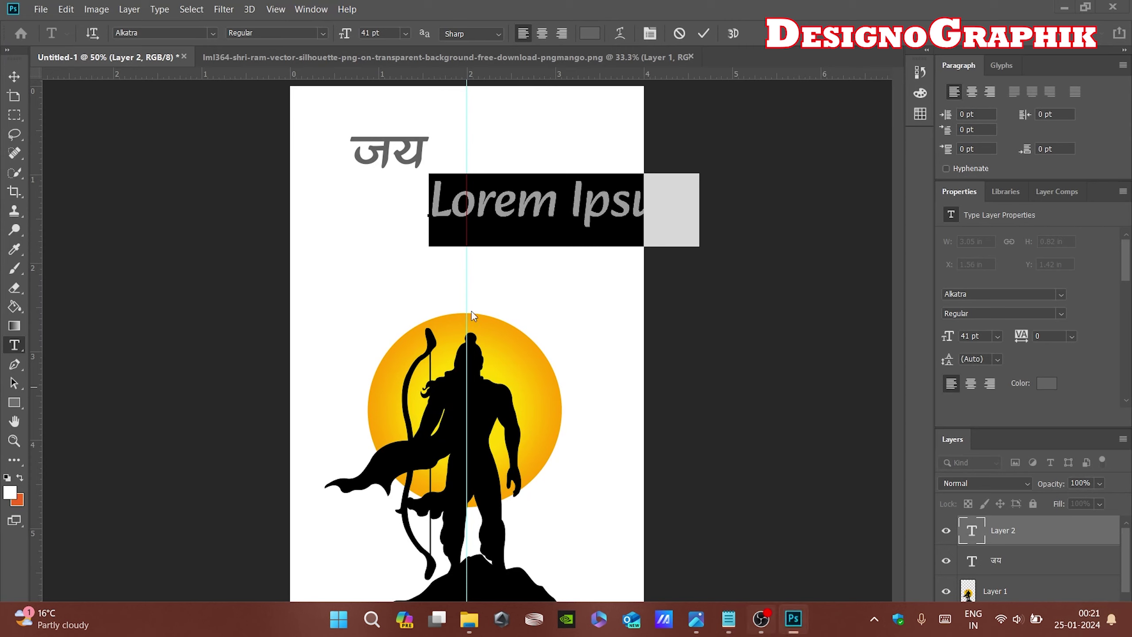
{"action": "key", "text": "ctrl+v"}
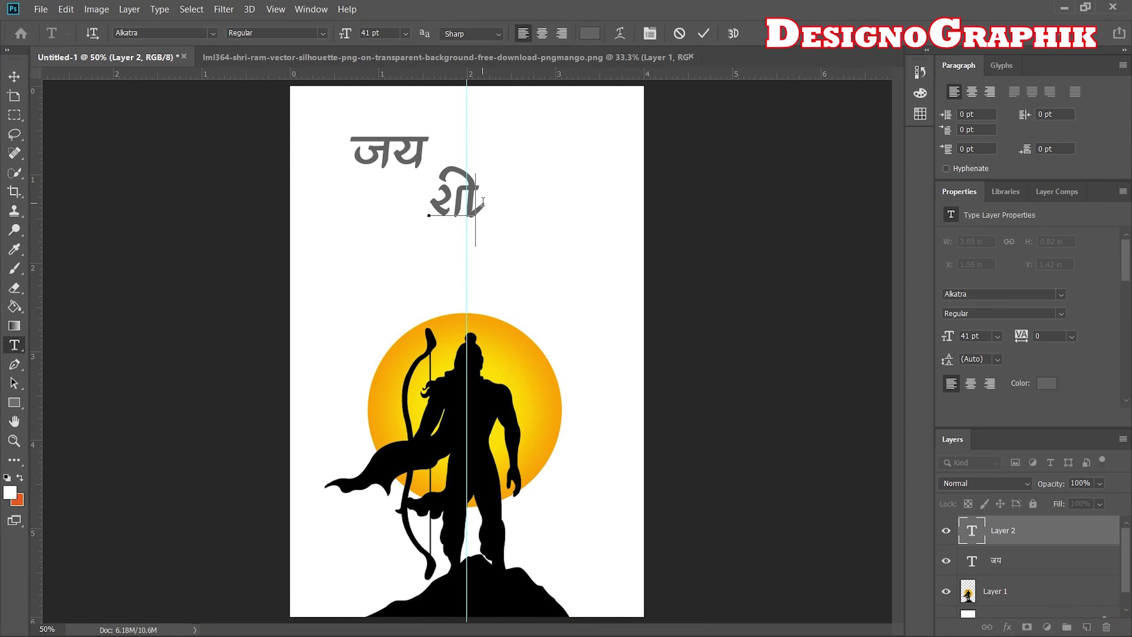
{"action": "left_click_drag", "start_coordinate": [483, 201], "coordinate": [447, 203]}
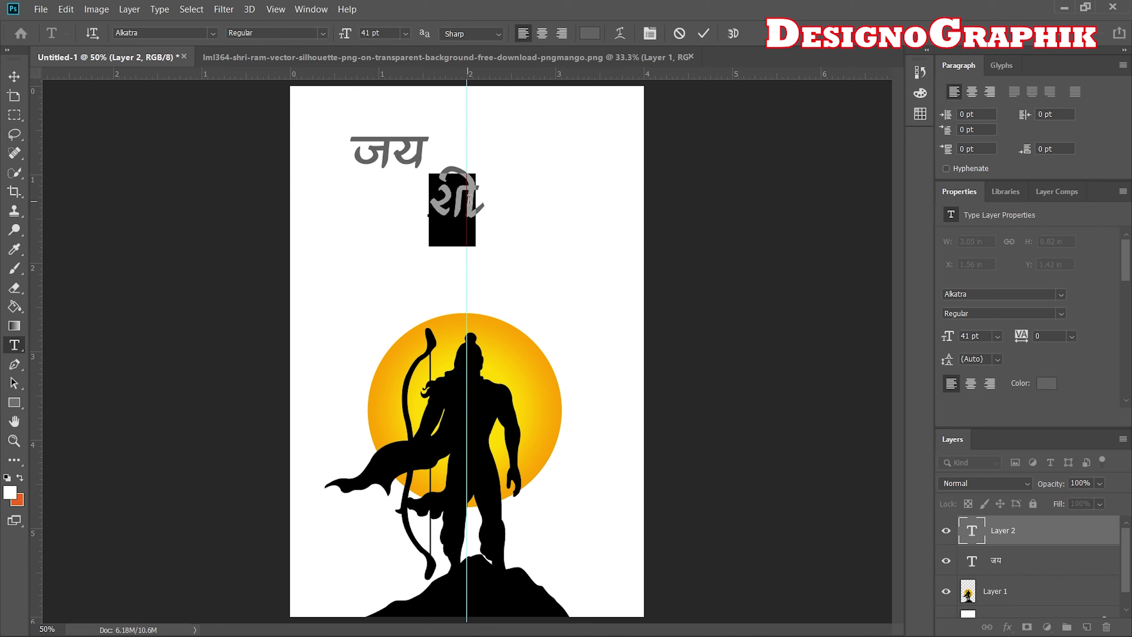
{"action": "left_click", "coordinate": [213, 34]}
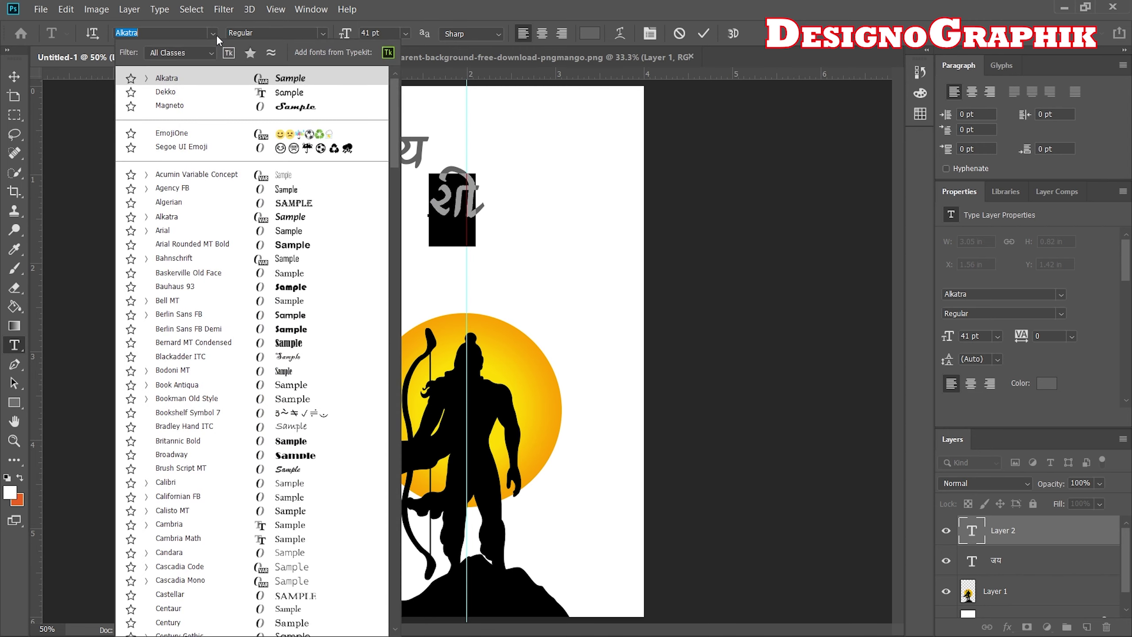
{"action": "left_click", "coordinate": [166, 92]}
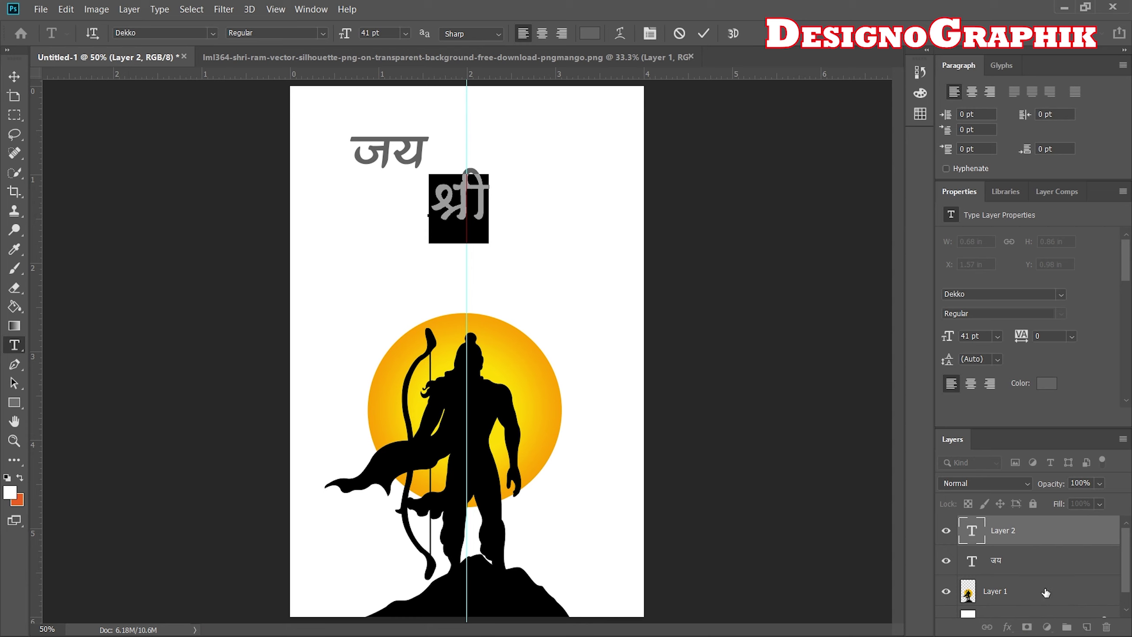
{"action": "left_click", "coordinate": [1078, 591]}
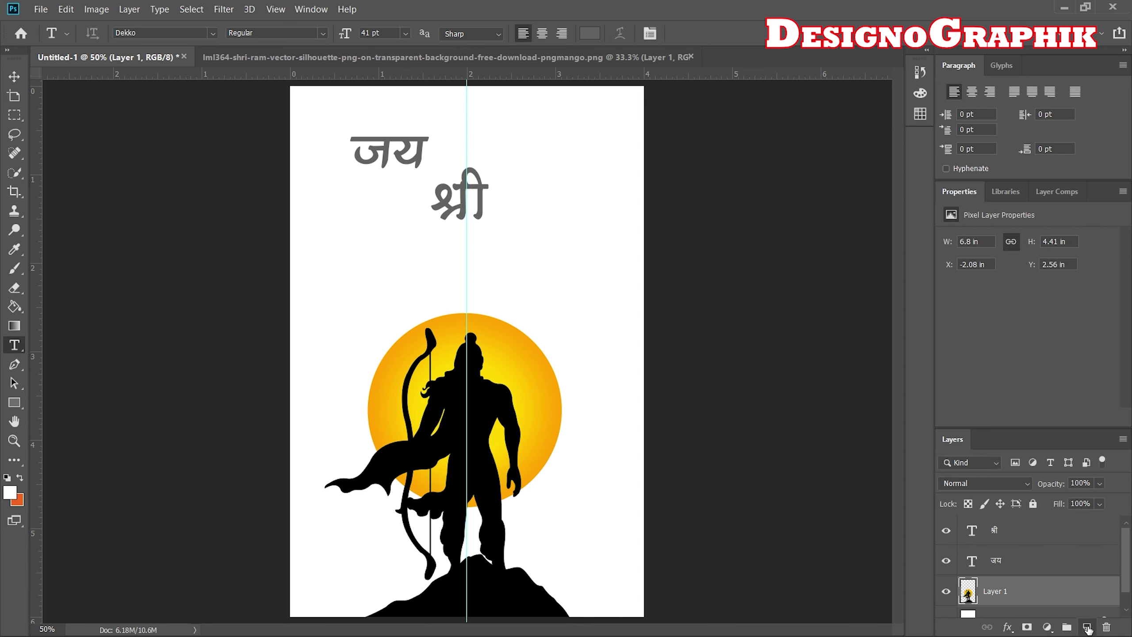
{"action": "left_click", "coordinate": [1086, 627]}
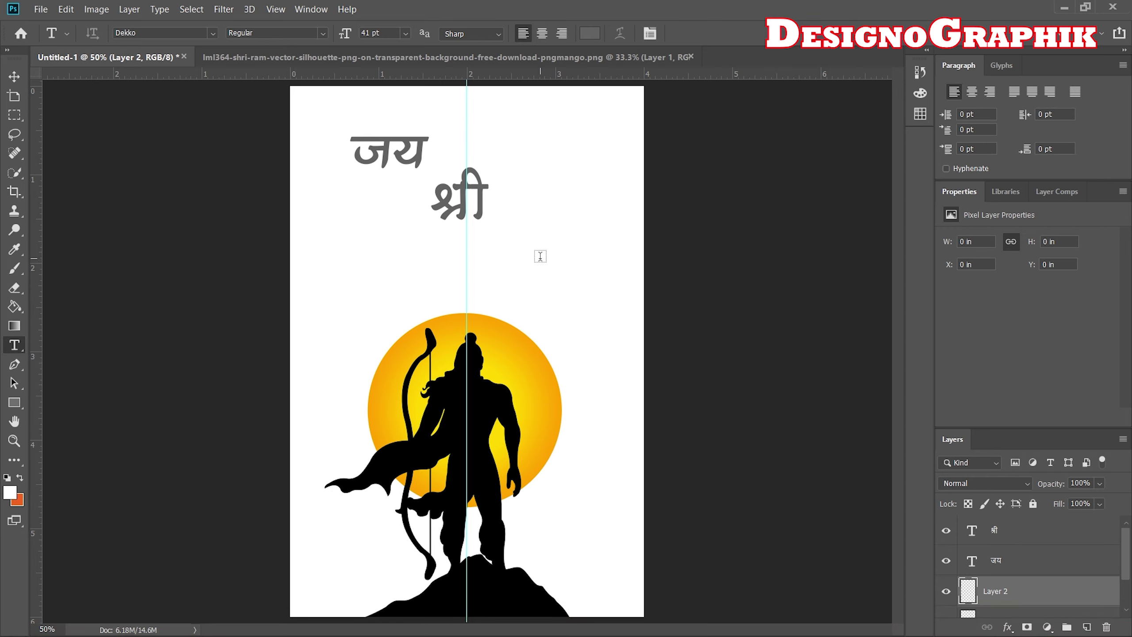
{"action": "left_click", "coordinate": [540, 255]}
Step: Copy 'राम' from the note and paste it into the new text box
{"action": "left_click", "coordinate": [728, 618]}
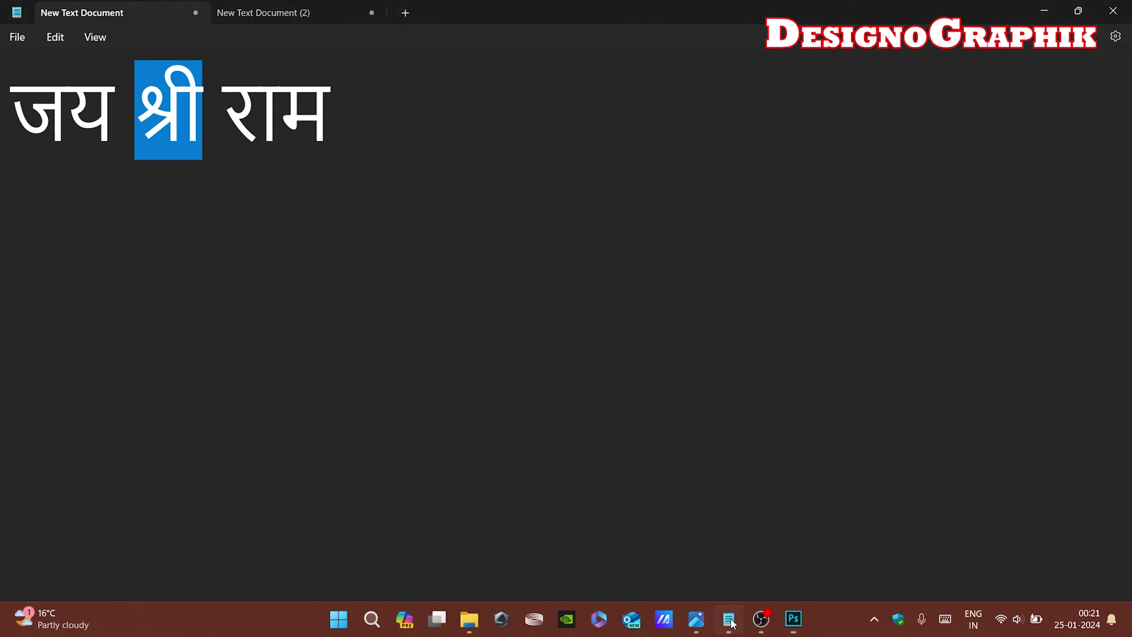
{"action": "double_click", "coordinate": [234, 114]}
{"action": "key", "text": "ctrl+c"}
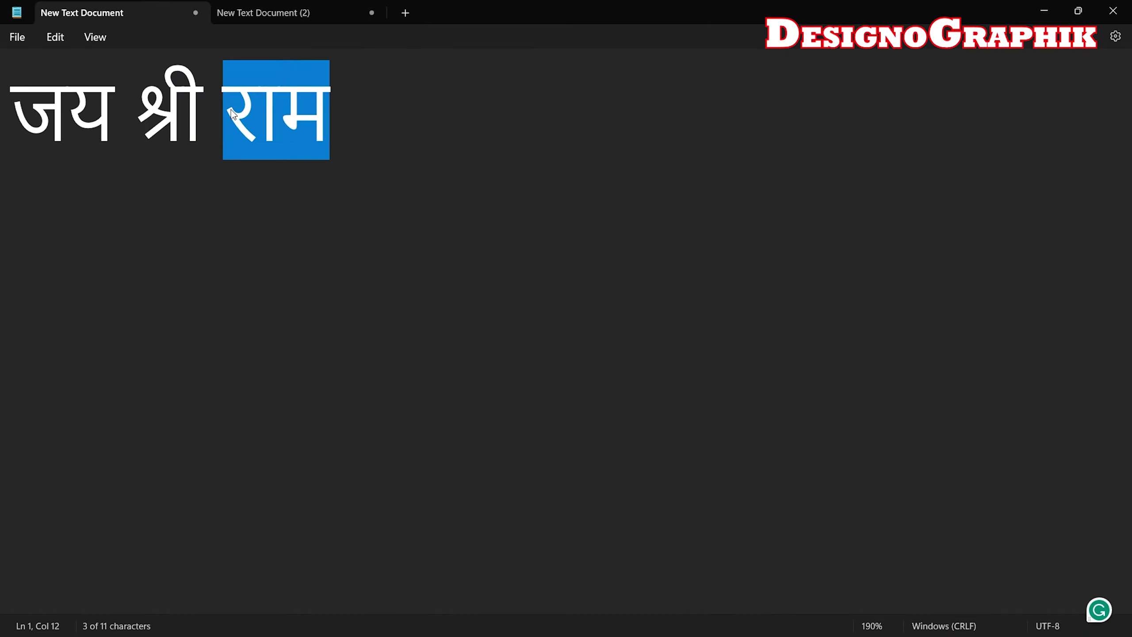
{"action": "left_click", "coordinate": [796, 618]}
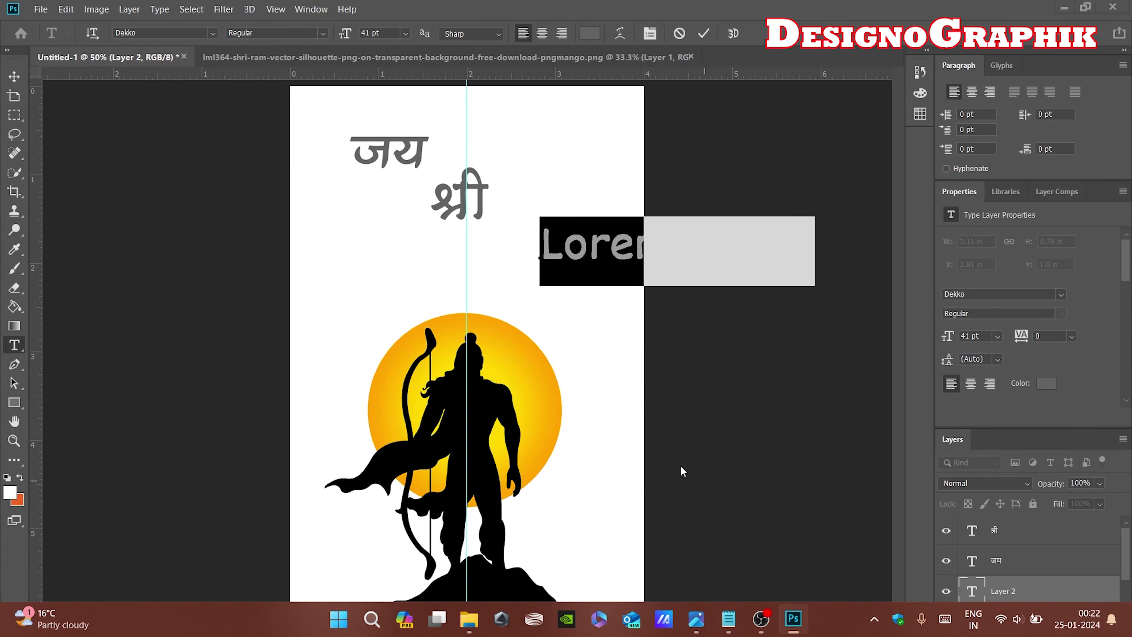
{"action": "key", "text": "ctrl+v"}
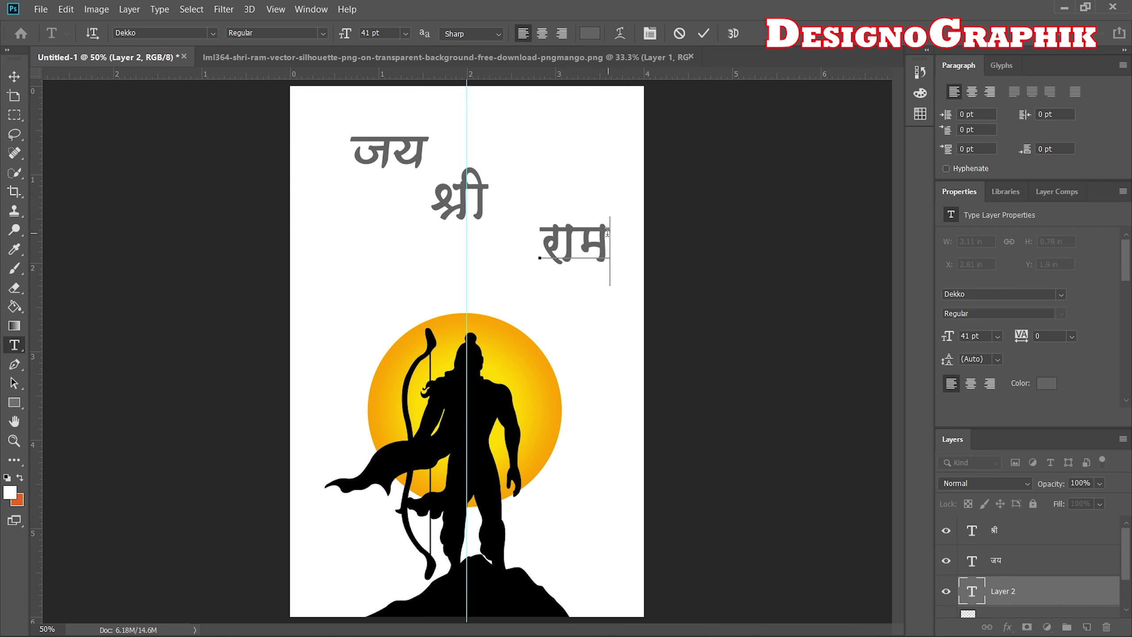
Step: Set 'राम' in the Alkatra font and commit the text layer
{"action": "key", "text": "ctrl+a"}
{"action": "left_click", "coordinate": [213, 33]}
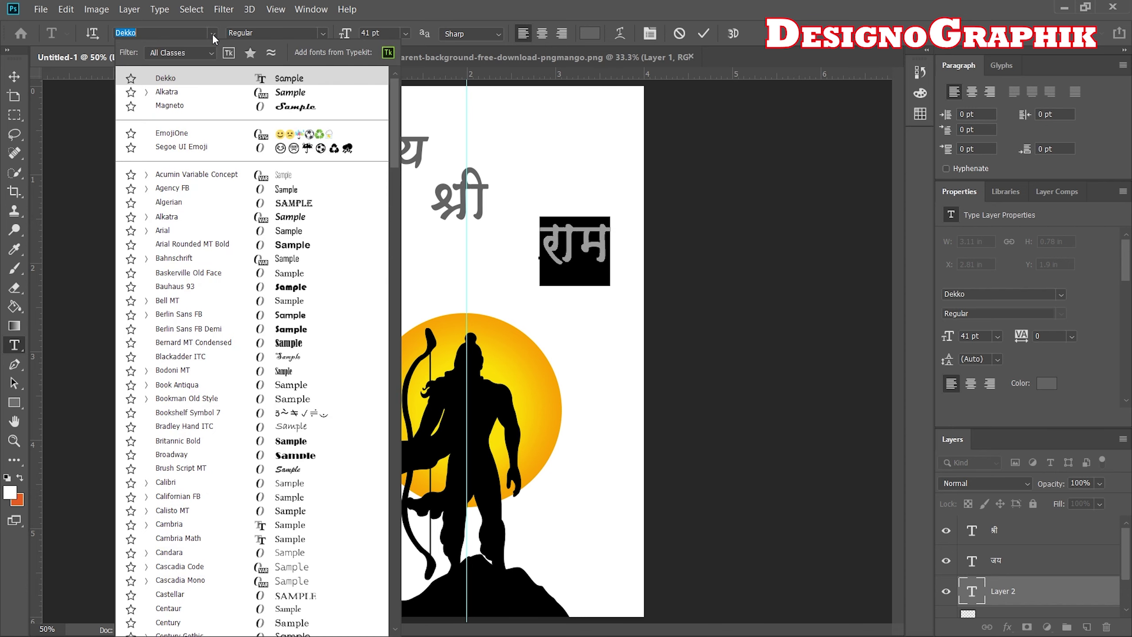
{"action": "left_click", "coordinate": [167, 92]}
{"action": "key", "text": "ctrl+Return"}
{"action": "key", "text": "v"}
{"action": "left_click", "coordinate": [401, 159]}
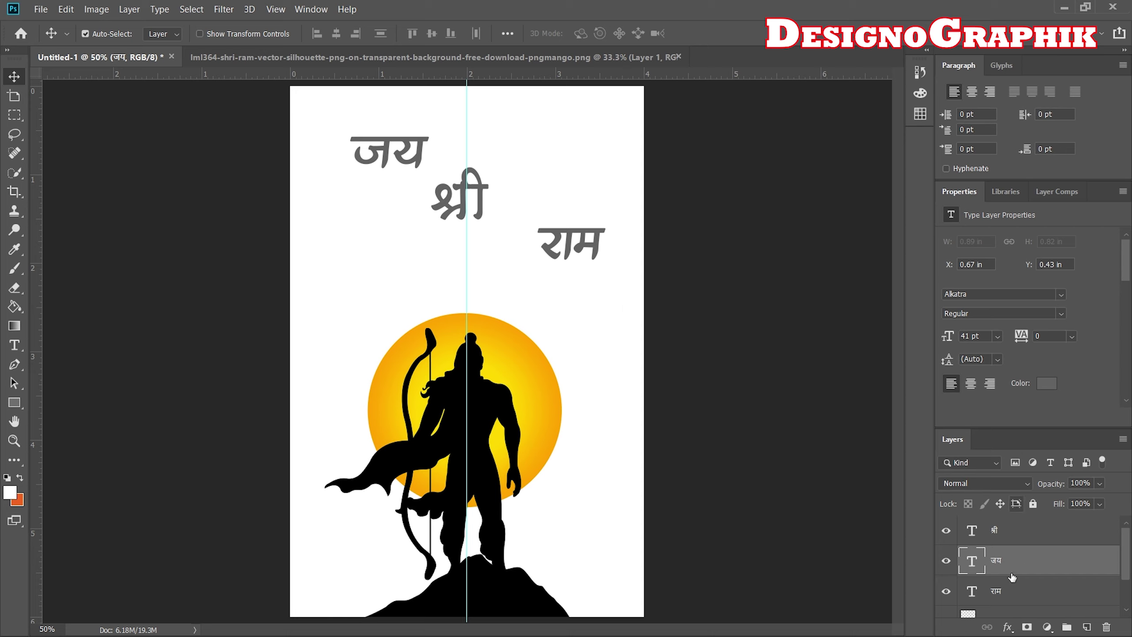
Step: Enlarge जय to 65 pt in the Character panel and drag it further left
{"action": "double_click", "coordinate": [362, 154]}
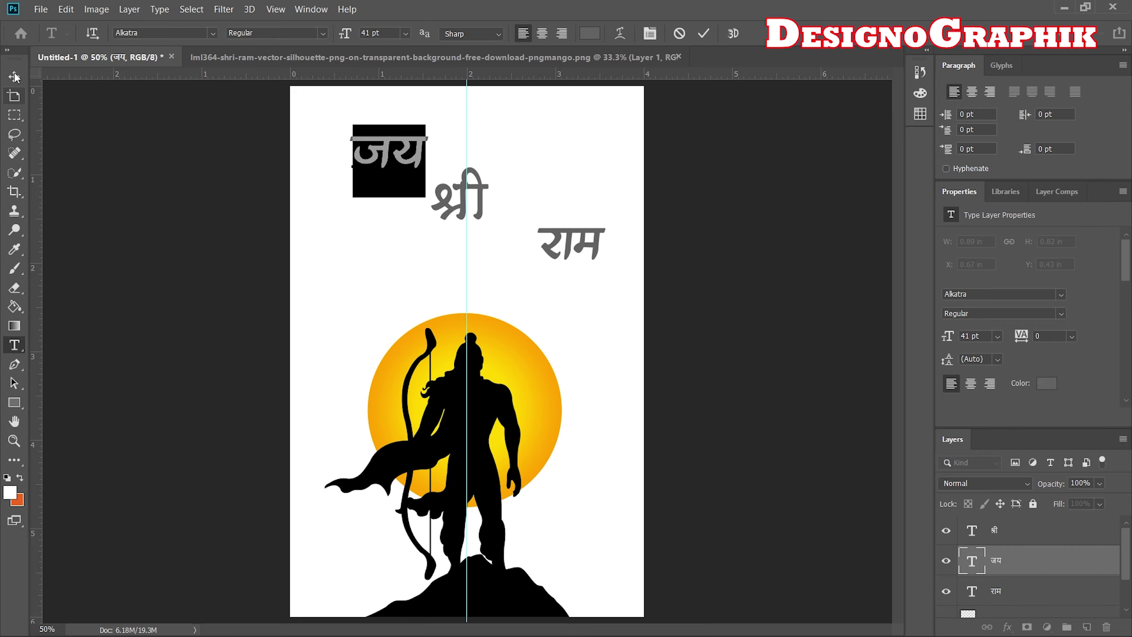
{"action": "left_click", "coordinate": [311, 10]}
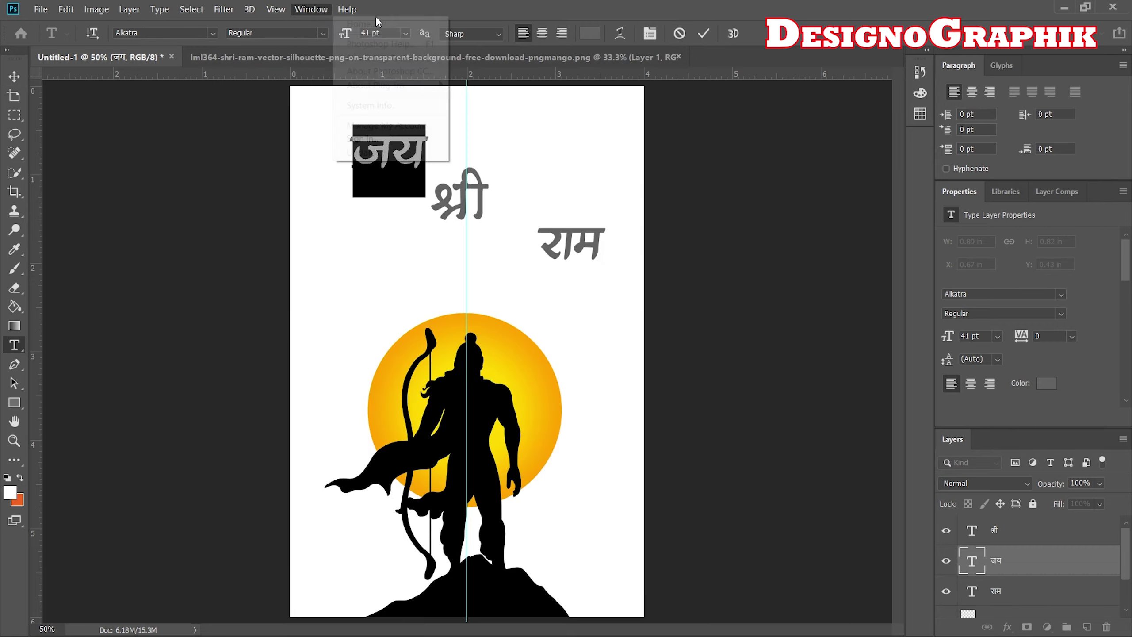
{"action": "left_click", "coordinate": [343, 174]}
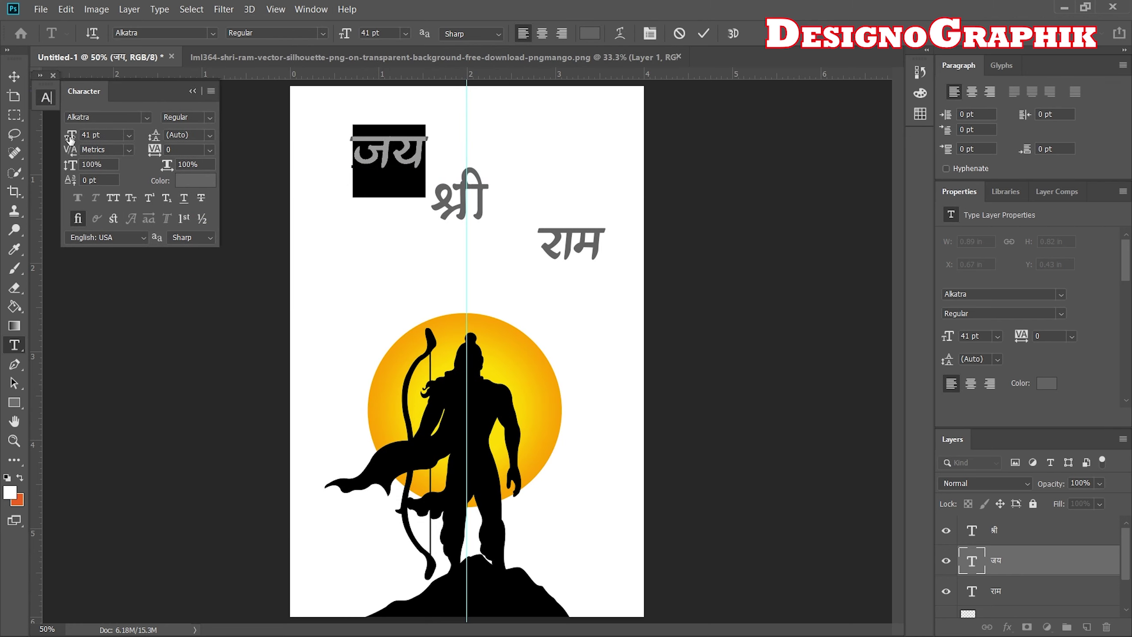
{"action": "left_click_drag", "start_coordinate": [70, 140], "coordinate": [476, 146]}
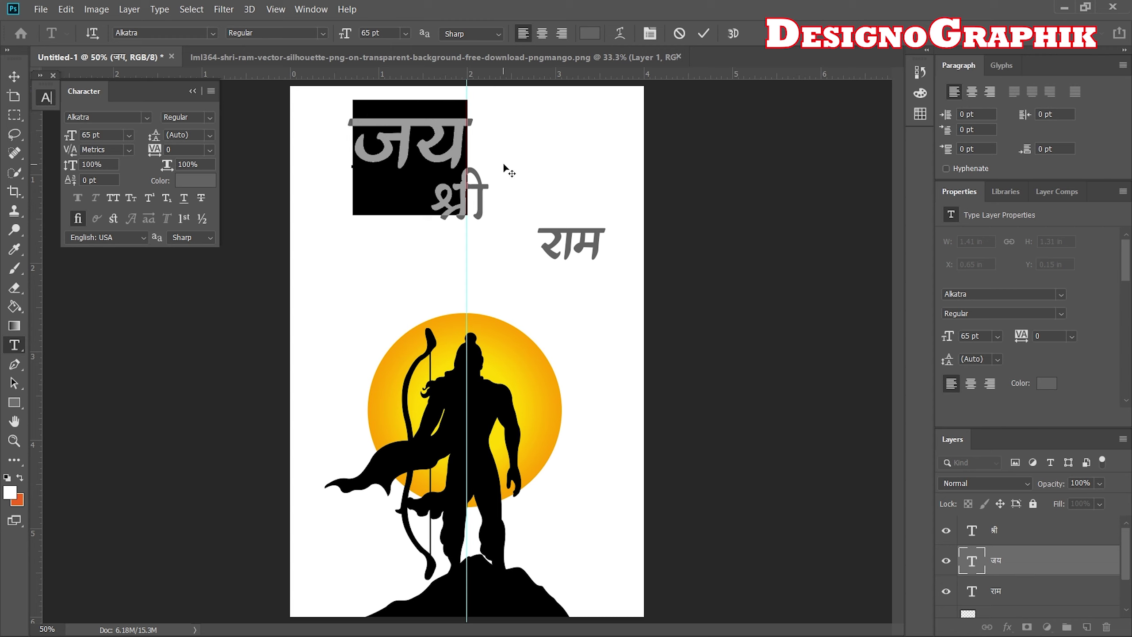
{"action": "left_click", "coordinate": [192, 91]}
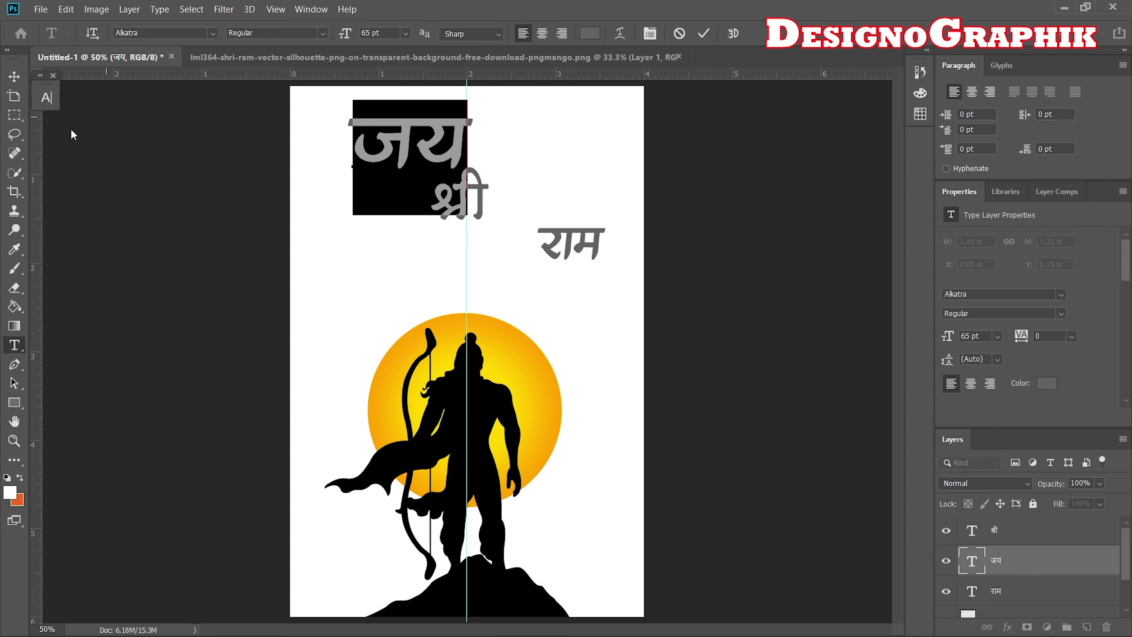
{"action": "left_click", "coordinate": [13, 76]}
{"action": "left_click_drag", "start_coordinate": [427, 143], "coordinate": [395, 151]}
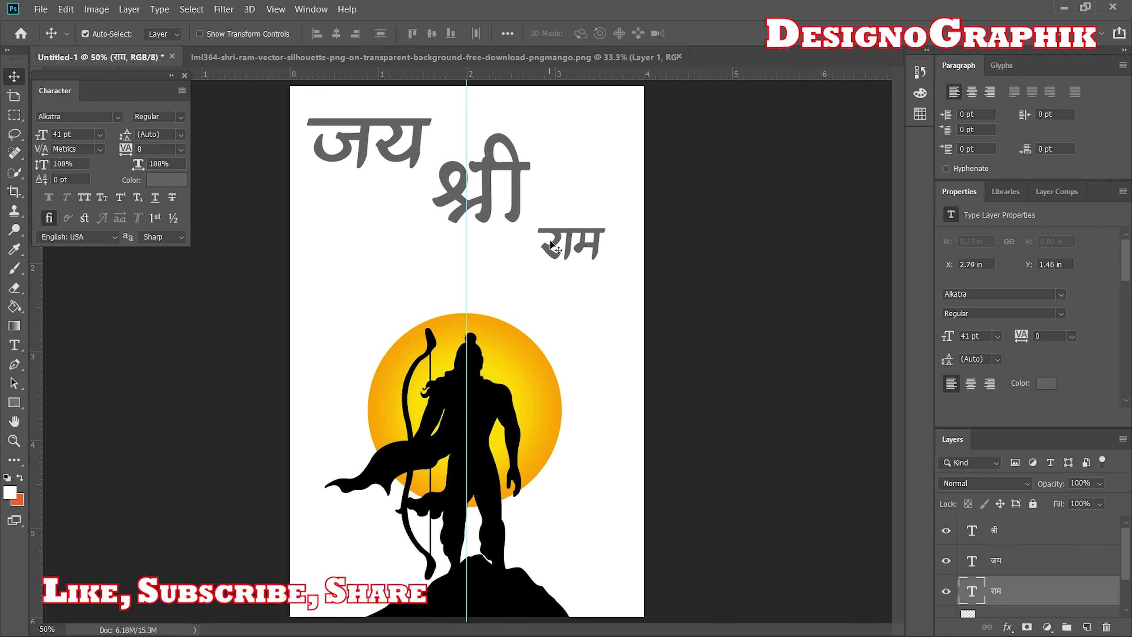
Step: Enlarge the राम text to 91 pt and commit the edit
{"action": "double_click", "coordinate": [550, 237]}
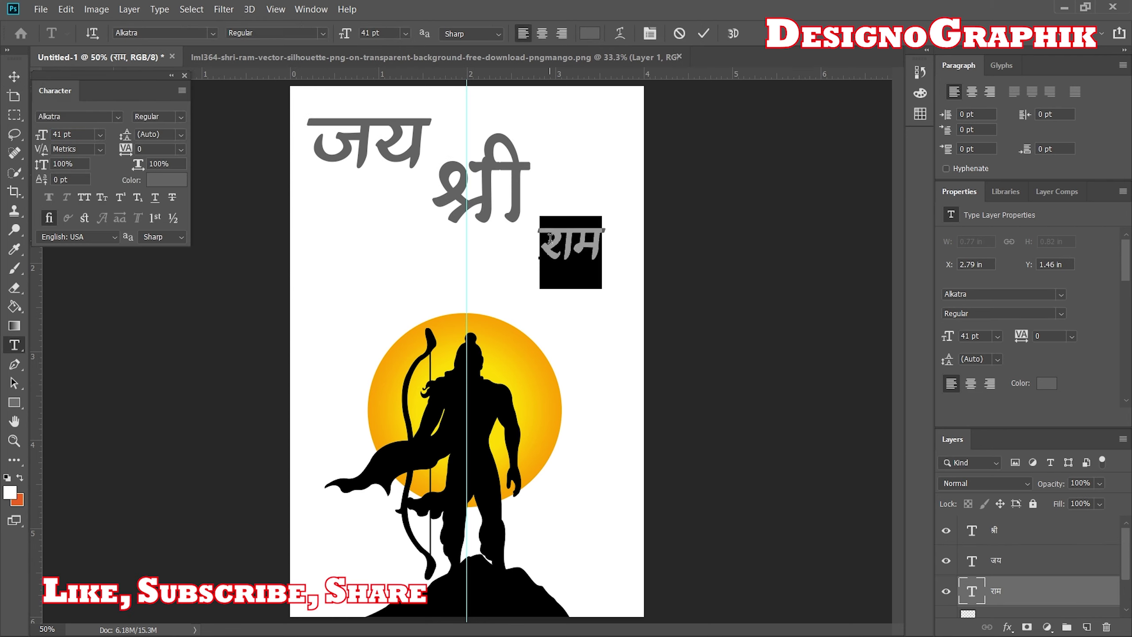
{"action": "left_click", "coordinate": [550, 238]}
{"action": "left_click_drag", "start_coordinate": [42, 137], "coordinate": [71, 136]}
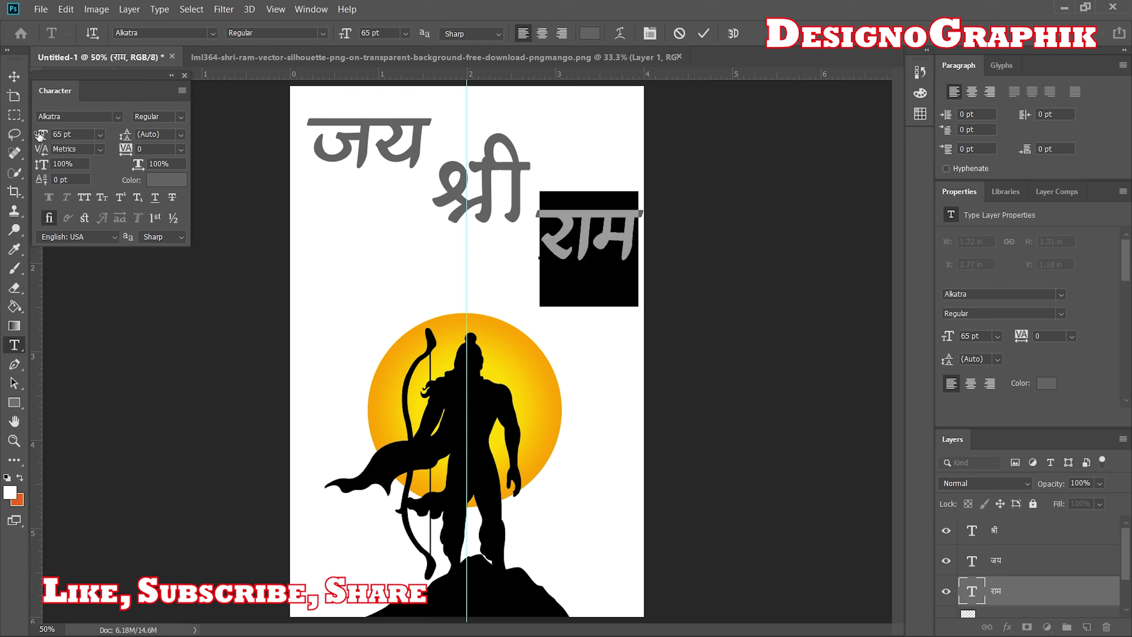
{"action": "left_click_drag", "start_coordinate": [43, 136], "coordinate": [58, 135]}
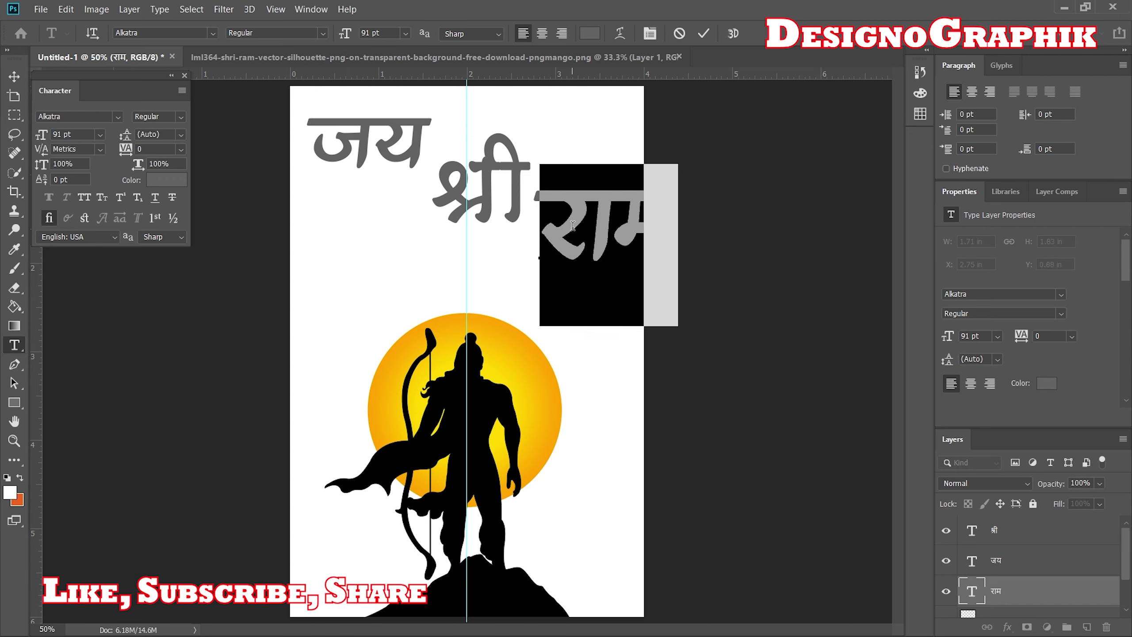
{"action": "key", "text": "Escape"}
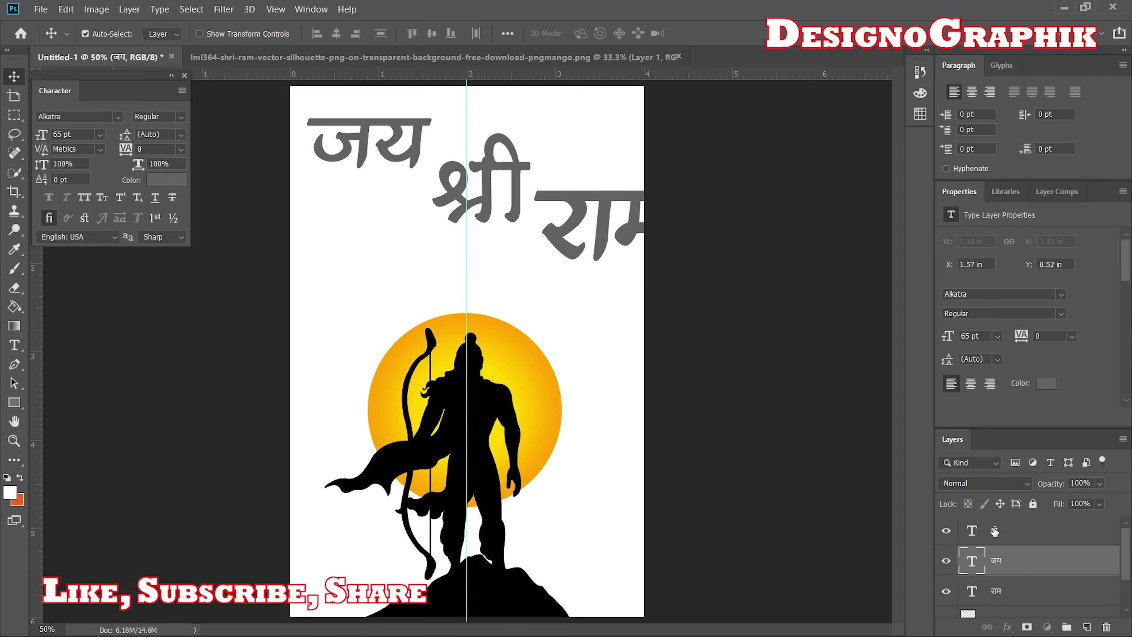
Step: Move जय, श्री and राम into a stepped stack, with जय above श्री
{"action": "left_click", "coordinate": [999, 531]}
{"action": "left_click_drag", "start_coordinate": [359, 132], "coordinate": [351, 125]}
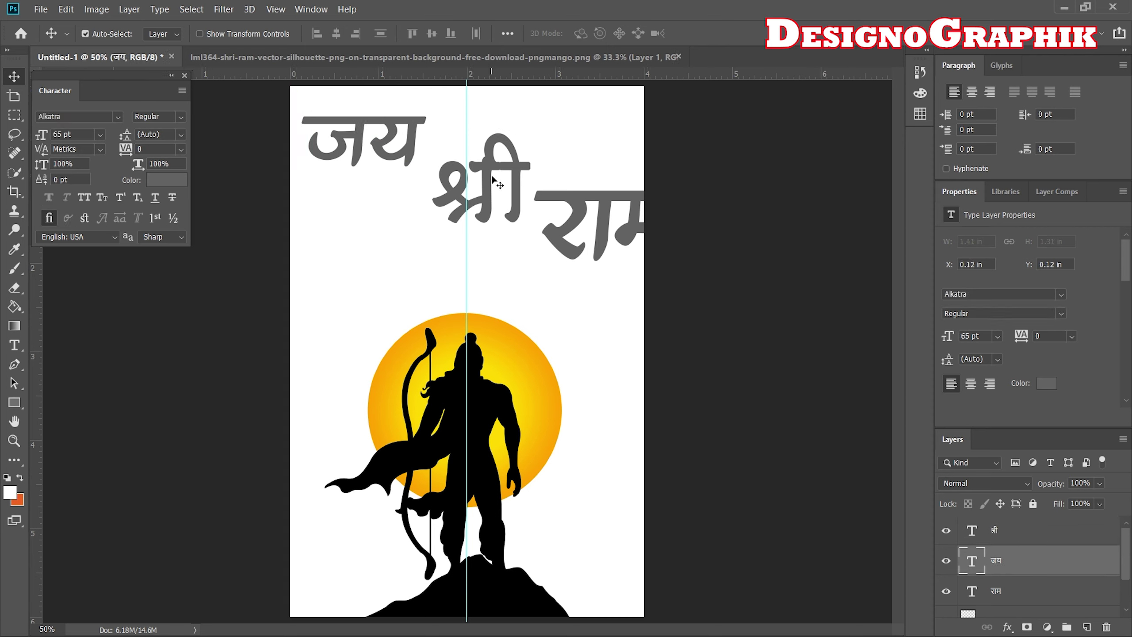
{"action": "left_click_drag", "start_coordinate": [515, 166], "coordinate": [510, 154]}
{"action": "left_click_drag", "start_coordinate": [583, 206], "coordinate": [503, 229]}
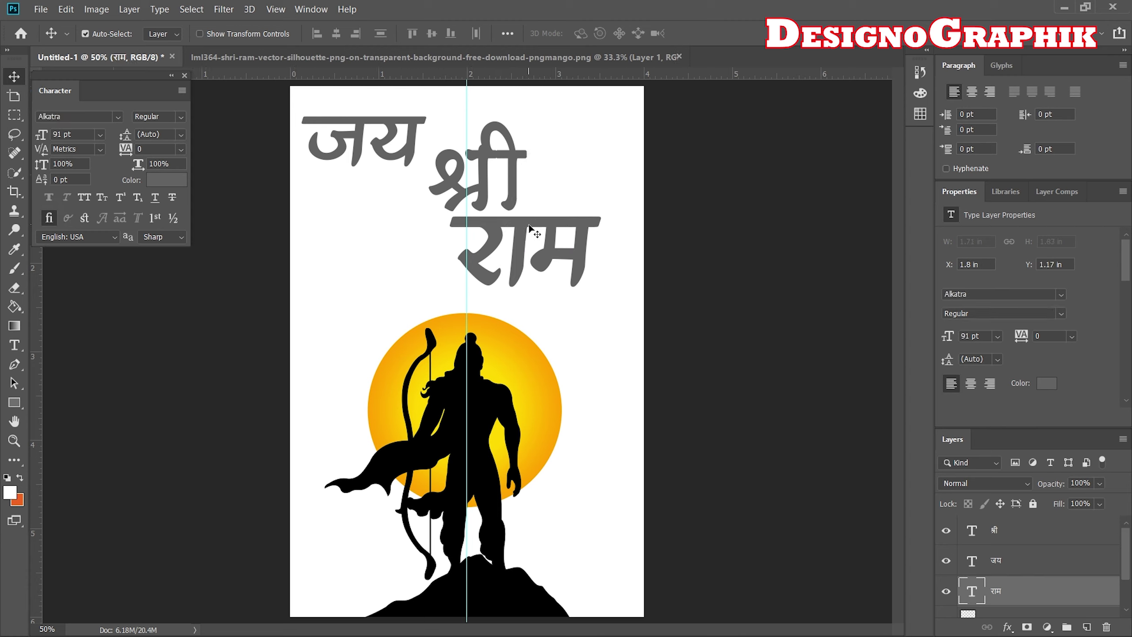
{"action": "left_click_drag", "start_coordinate": [525, 227], "coordinate": [524, 228]}
{"action": "left_click_drag", "start_coordinate": [362, 134], "coordinate": [419, 109]}
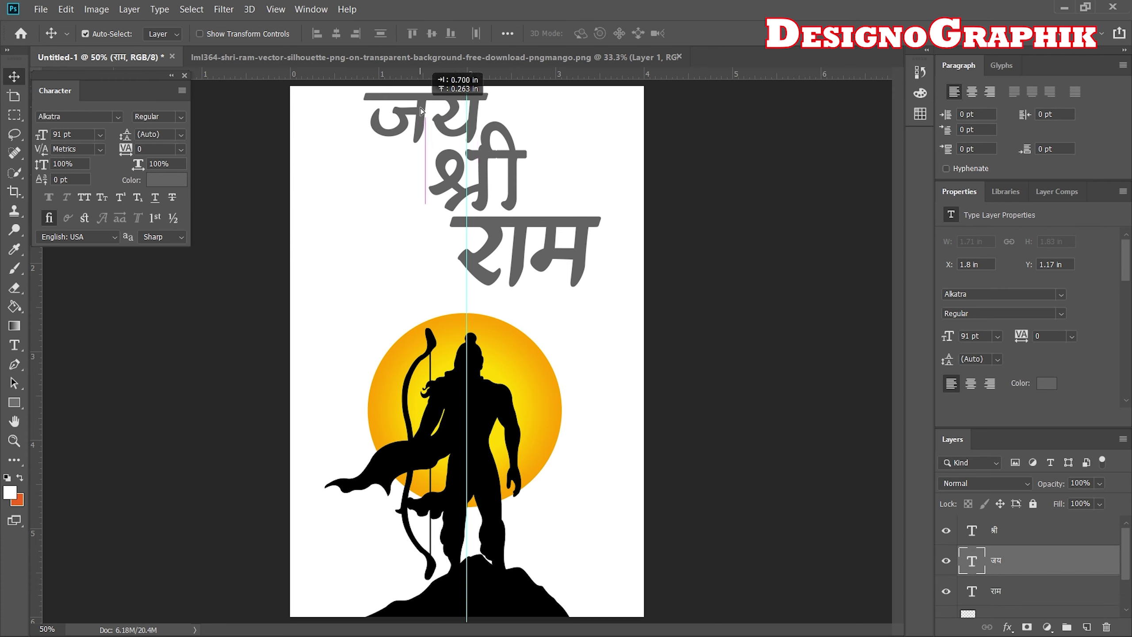
Step: Shrink जय to 56 pt and enlarge राम to 132 pt
{"action": "left_click_drag", "start_coordinate": [420, 109], "coordinate": [418, 112]}
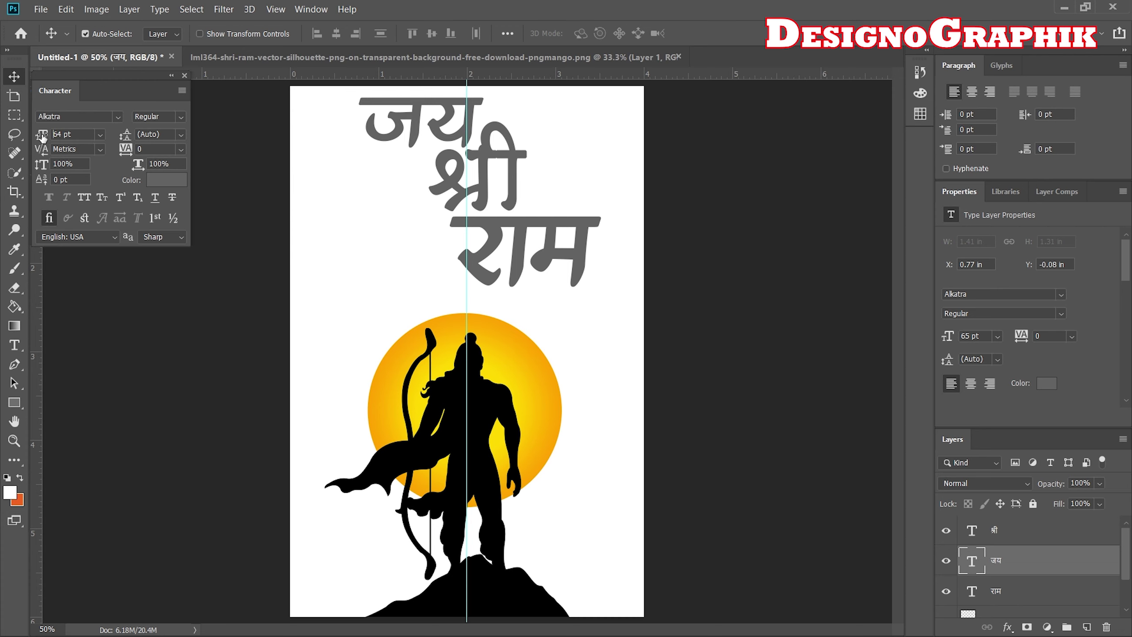
{"action": "left_click_drag", "start_coordinate": [42, 137], "coordinate": [36, 136]}
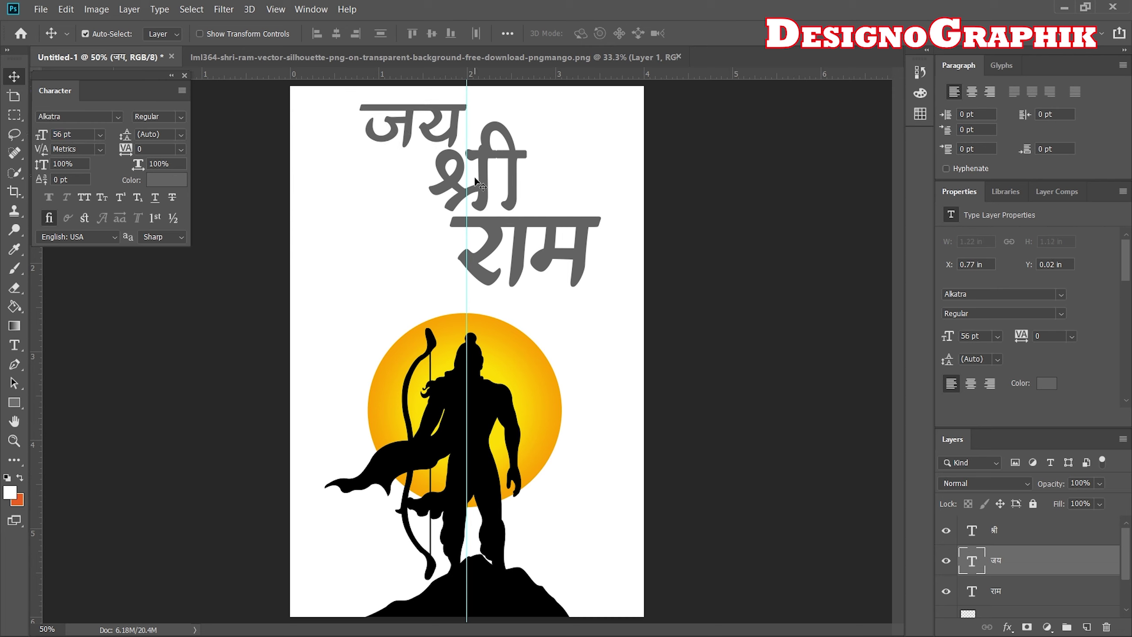
{"action": "left_click", "coordinate": [495, 245]}
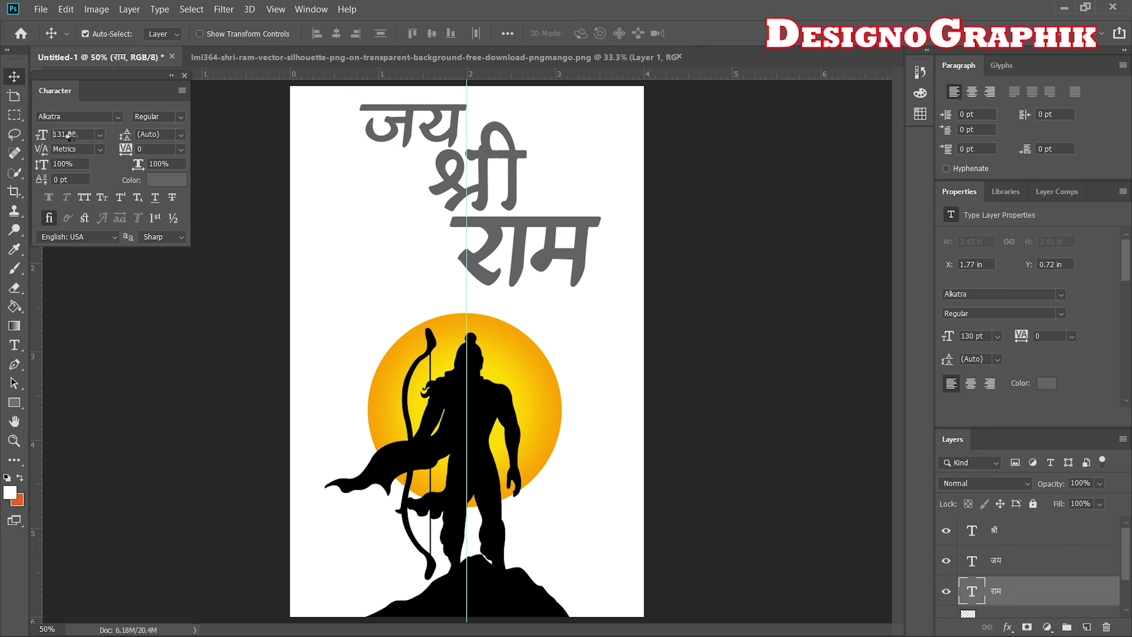
{"action": "left_click_drag", "start_coordinate": [41, 134], "coordinate": [75, 134]}
Step: Reposition श्री, जय and राम into a tighter stack above the sun
{"action": "left_click_drag", "start_coordinate": [508, 203], "coordinate": [509, 257]}
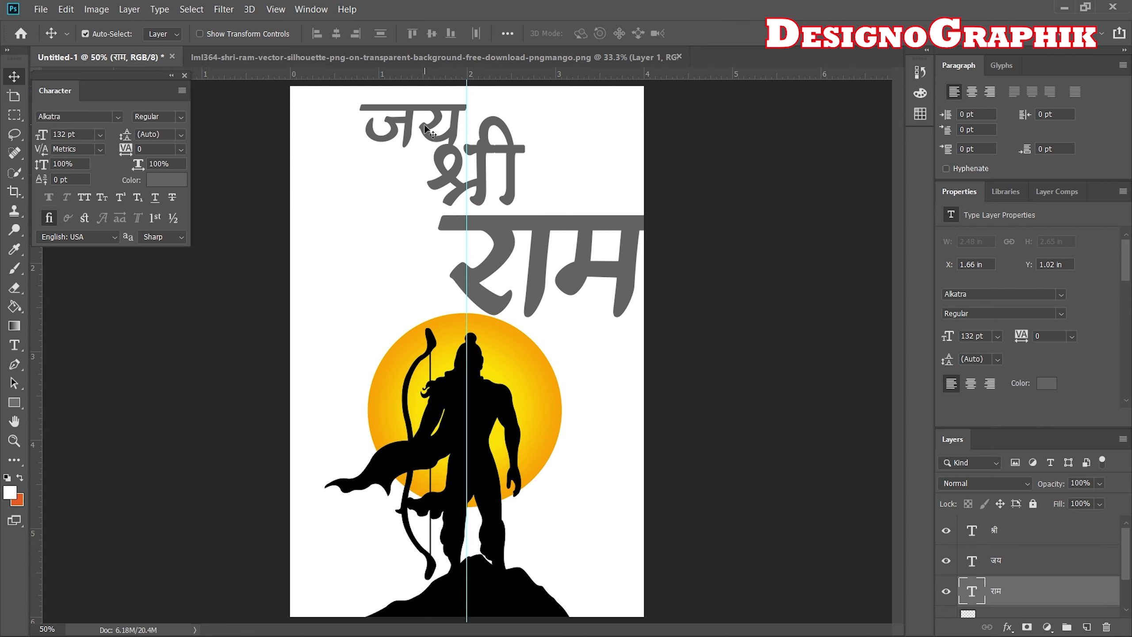
{"action": "left_click_drag", "start_coordinate": [426, 126], "coordinate": [353, 110]}
{"action": "mouse_move", "coordinate": [452, 160]}
{"action": "left_mouse_down"}
{"action": "mouse_move", "coordinate": [398, 162]}
{"action": "mouse_move", "coordinate": [402, 134]}
{"action": "left_mouse_up"}
{"action": "mouse_move", "coordinate": [497, 222]}
{"action": "left_mouse_down"}
{"action": "mouse_move", "coordinate": [429, 224]}
{"action": "mouse_move", "coordinate": [483, 222]}
{"action": "left_mouse_up"}
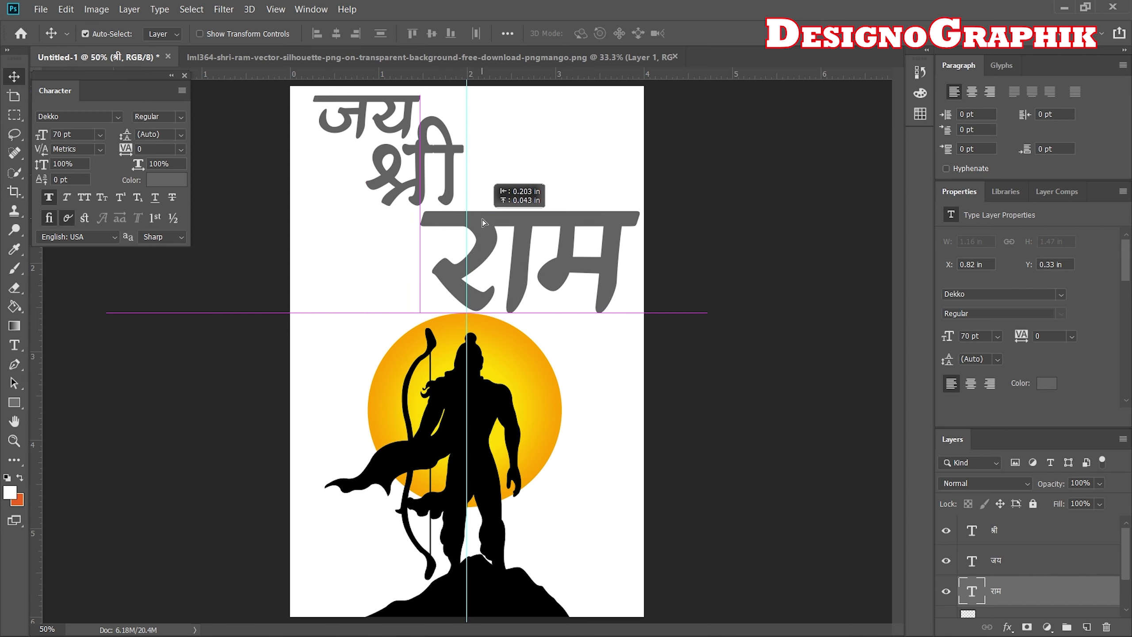
{"action": "left_click_drag", "start_coordinate": [446, 151], "coordinate": [490, 151]}
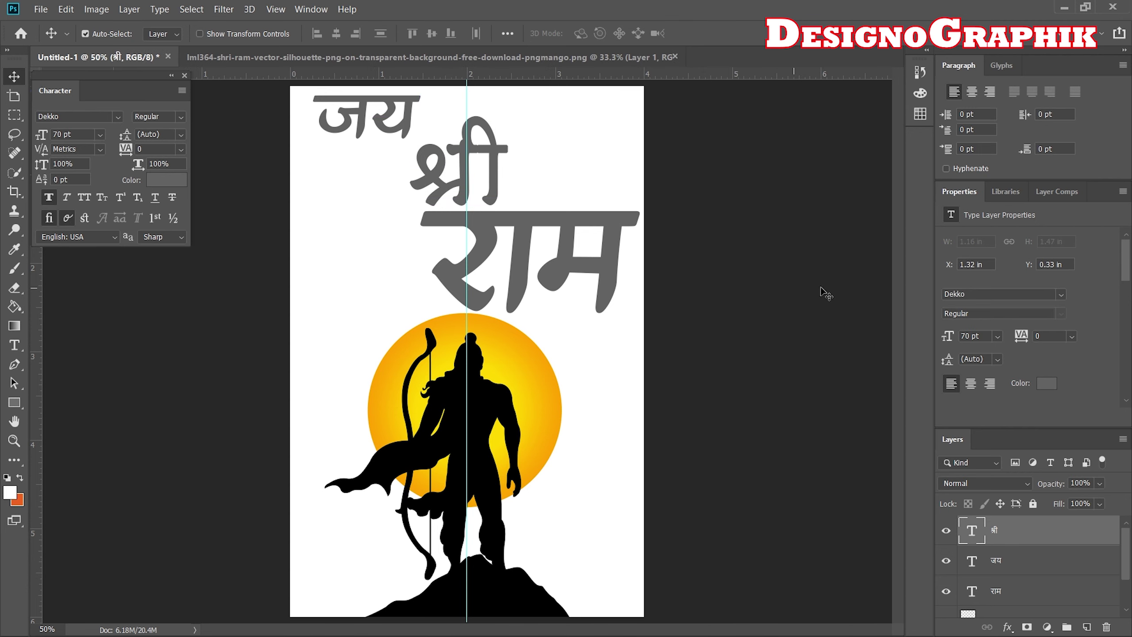
{"action": "key", "text": "ctrl+minus"}
{"action": "left_click_drag", "start_coordinate": [403, 194], "coordinate": [426, 196]}
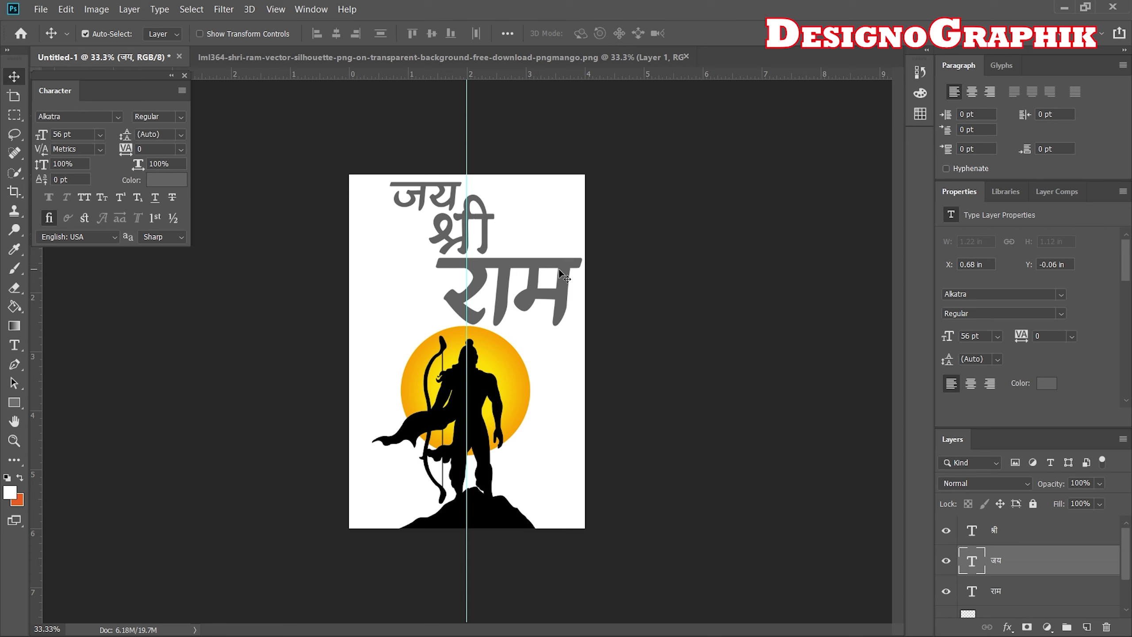
Step: Nudge जय right, reduce राम to 114 pt and raise it closer to श्री
{"action": "left_click_drag", "start_coordinate": [443, 189], "coordinate": [448, 191]}
{"action": "left_click", "coordinate": [478, 270]}
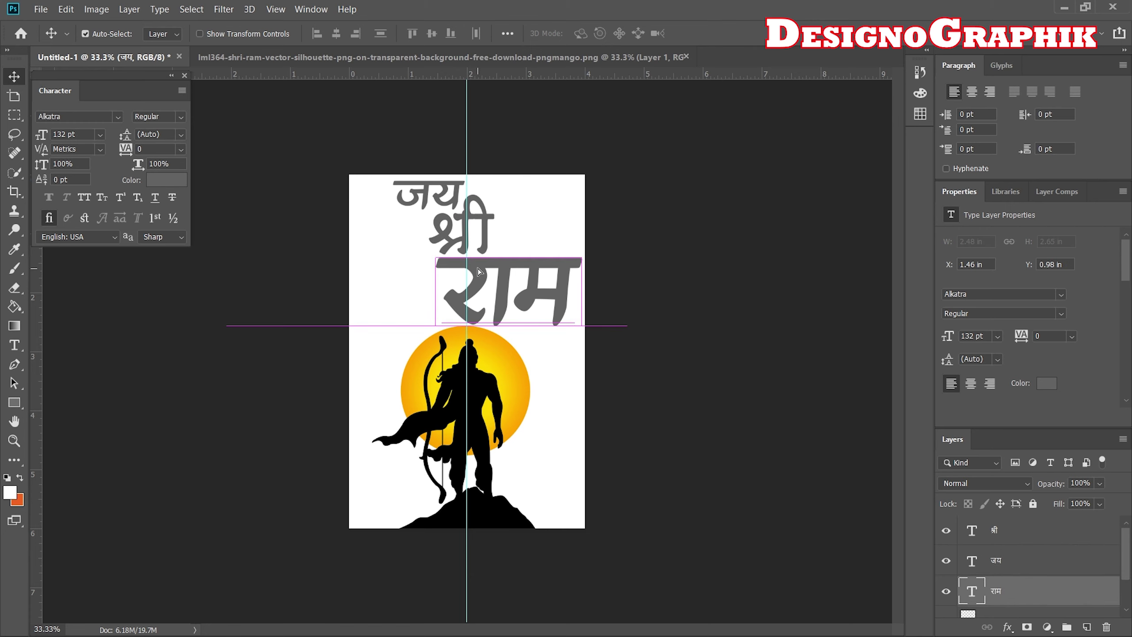
{"action": "key", "text": "ctrl+plus"}
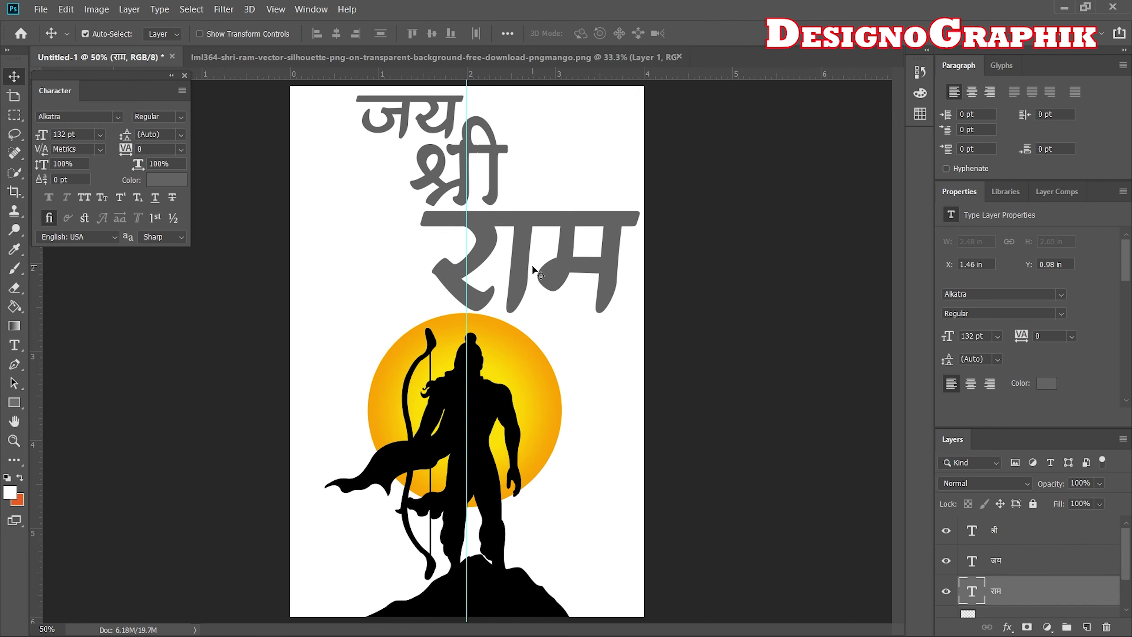
{"action": "left_click_drag", "start_coordinate": [45, 135], "coordinate": [31, 128]}
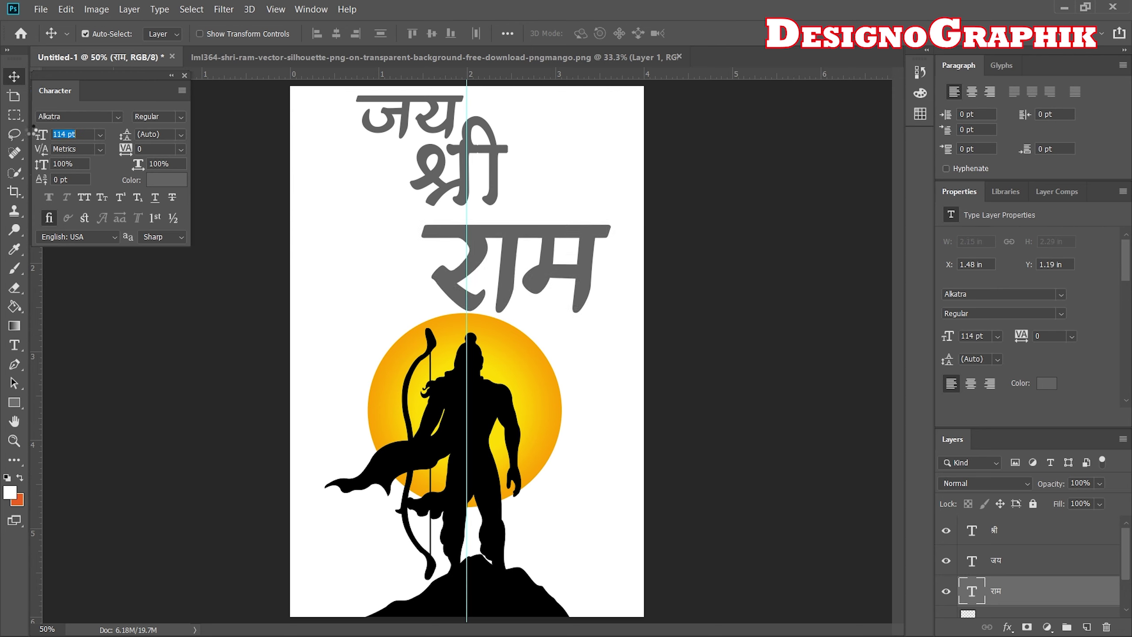
{"action": "left_click_drag", "start_coordinate": [450, 243], "coordinate": [450, 233]}
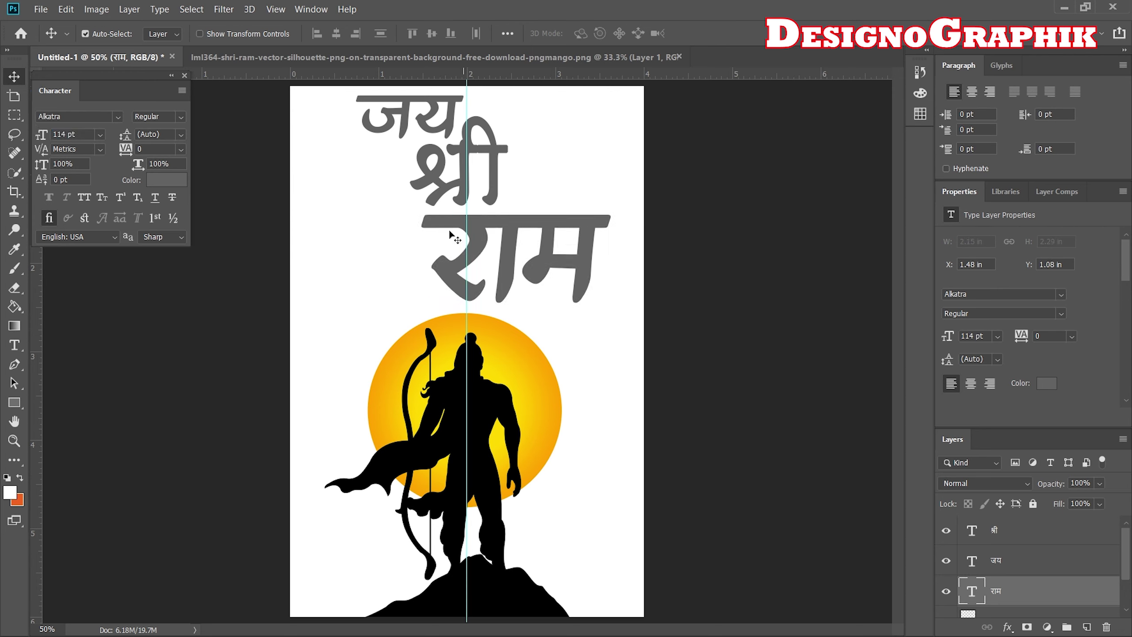
Step: Select the जय, श्री and राम layers together and link them
{"action": "right_click", "coordinate": [1000, 592]}
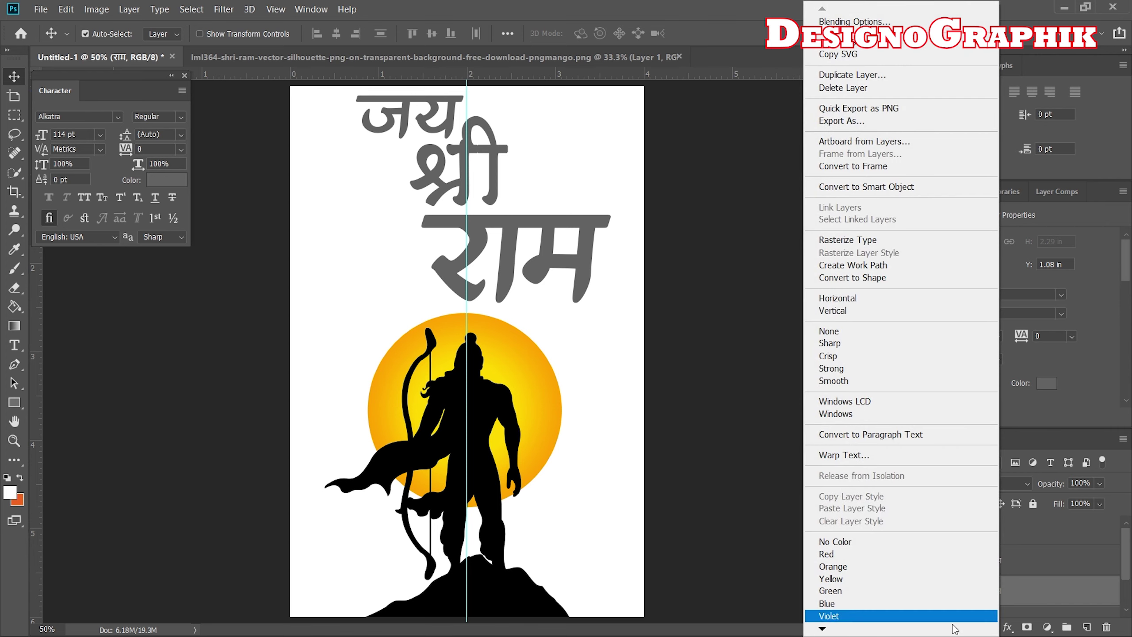
{"action": "left_click", "coordinate": [802, 531]}
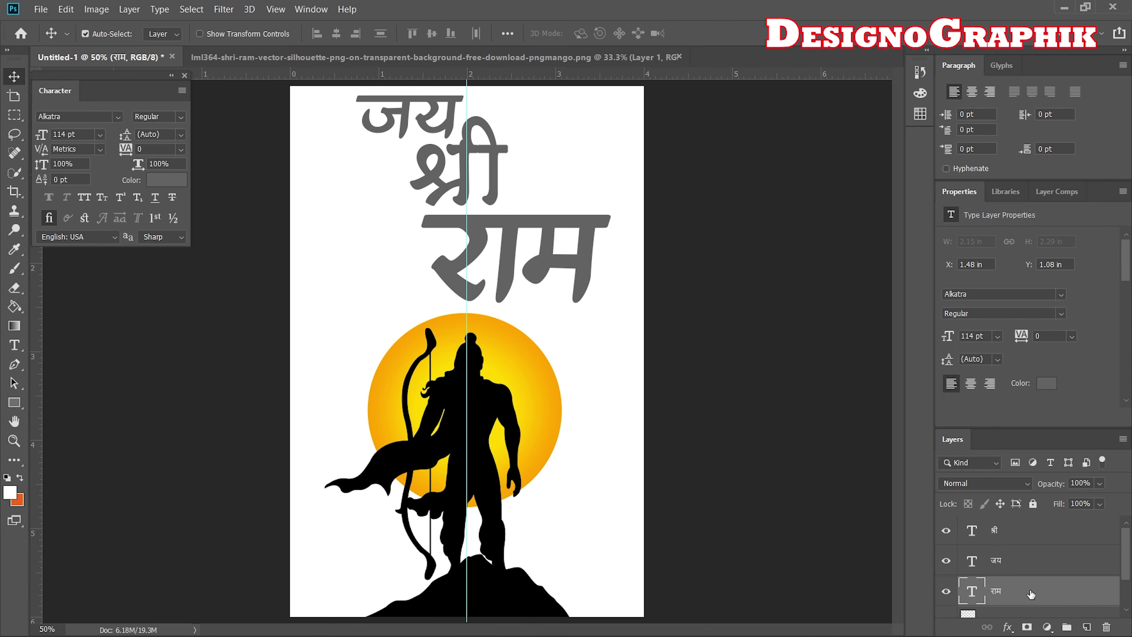
{"action": "left_click", "coordinate": [995, 573]}
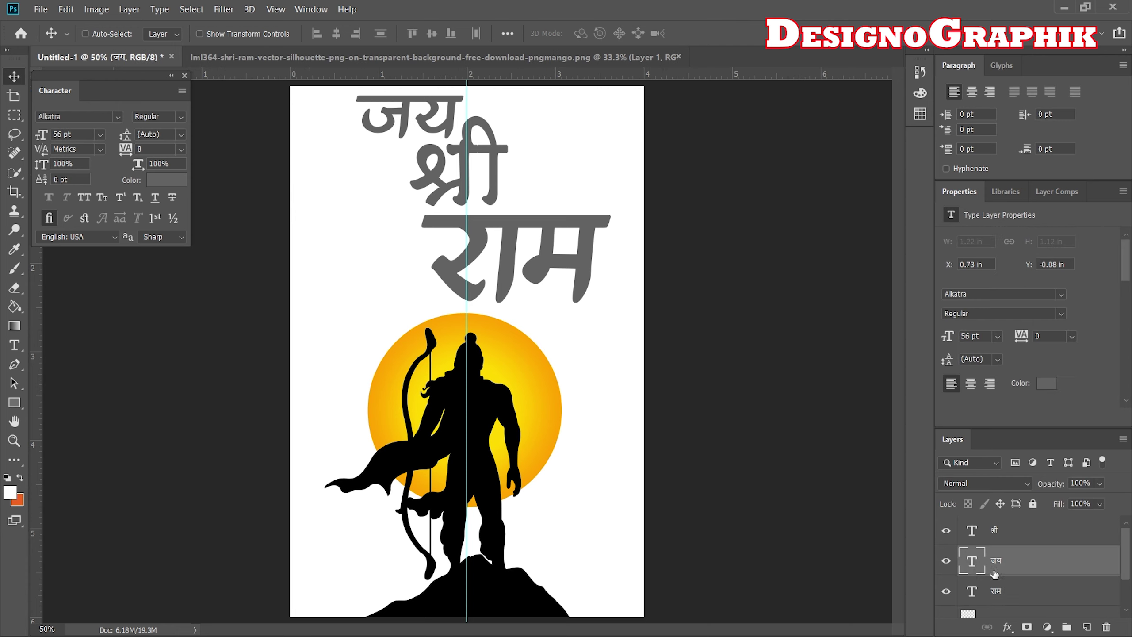
{"action": "left_click", "coordinate": [1013, 592], "text": "shift"}
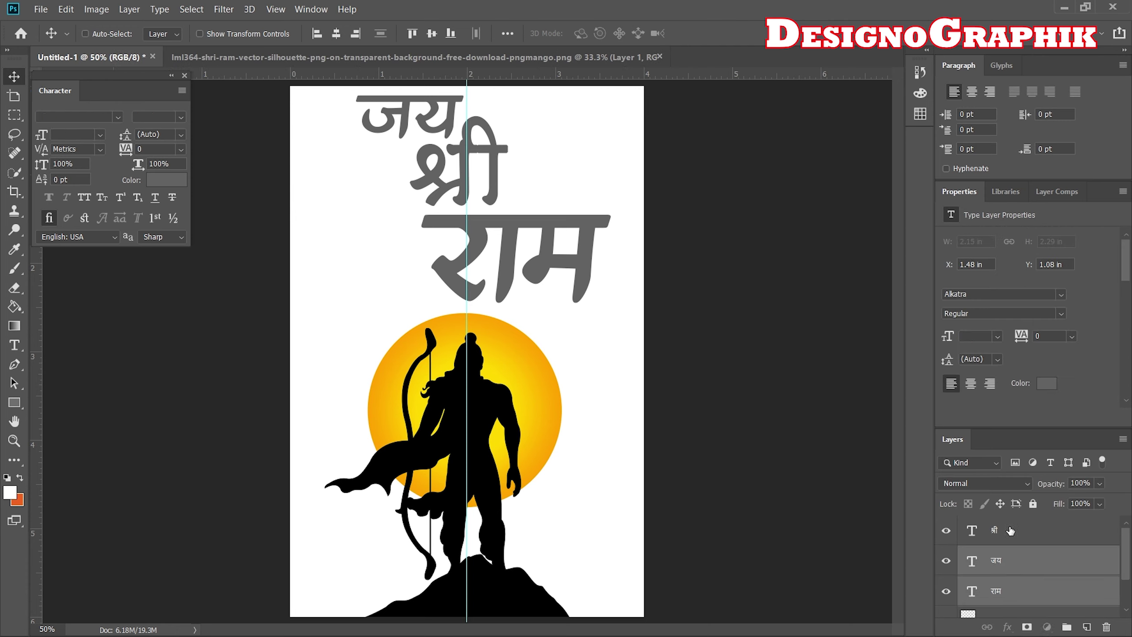
{"action": "left_click", "coordinate": [995, 532], "text": "shift"}
{"action": "right_click", "coordinate": [994, 532]}
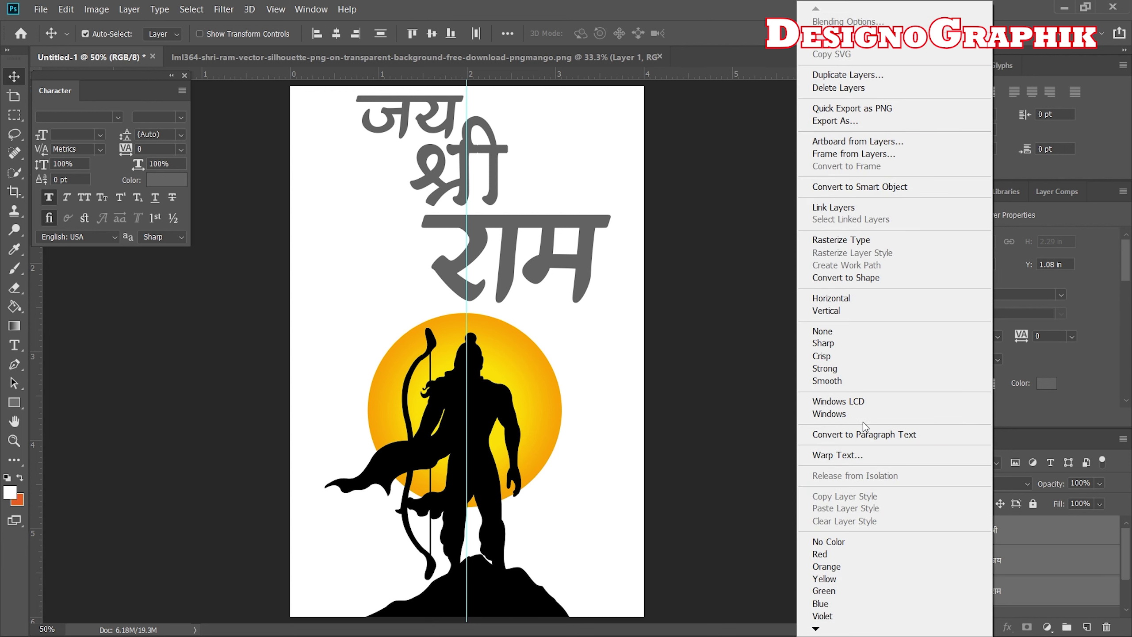
{"action": "left_click", "coordinate": [833, 207]}
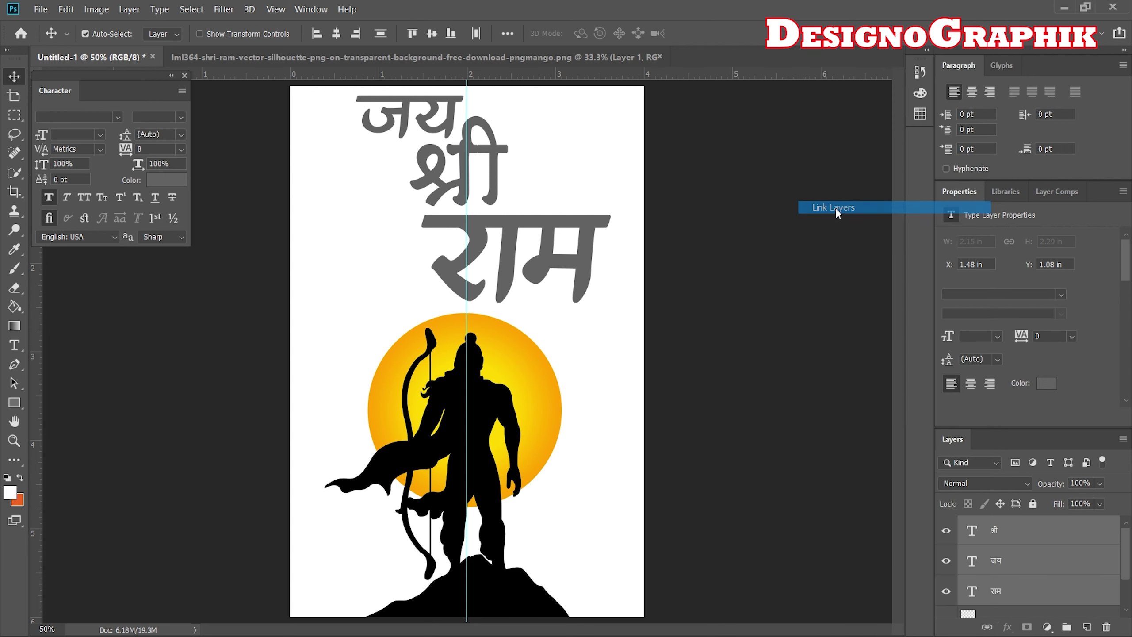
Step: Test-drag the linked words and return them near their original spot
{"action": "left_click_drag", "start_coordinate": [465, 179], "coordinate": [461, 177]}
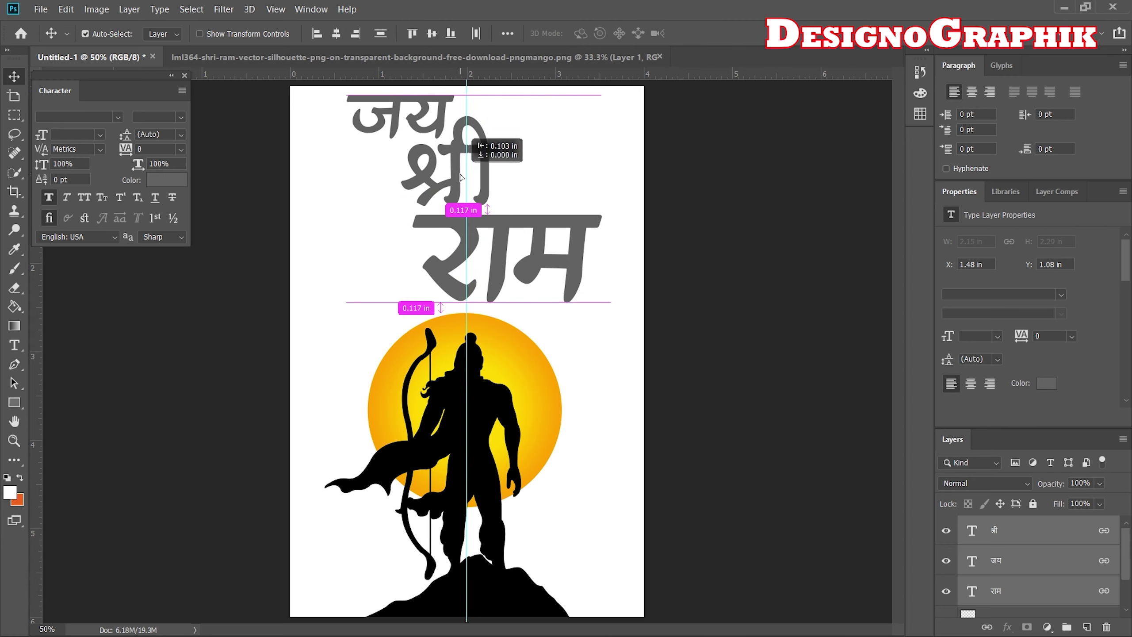
{"action": "left_click_drag", "start_coordinate": [461, 177], "coordinate": [452, 180]}
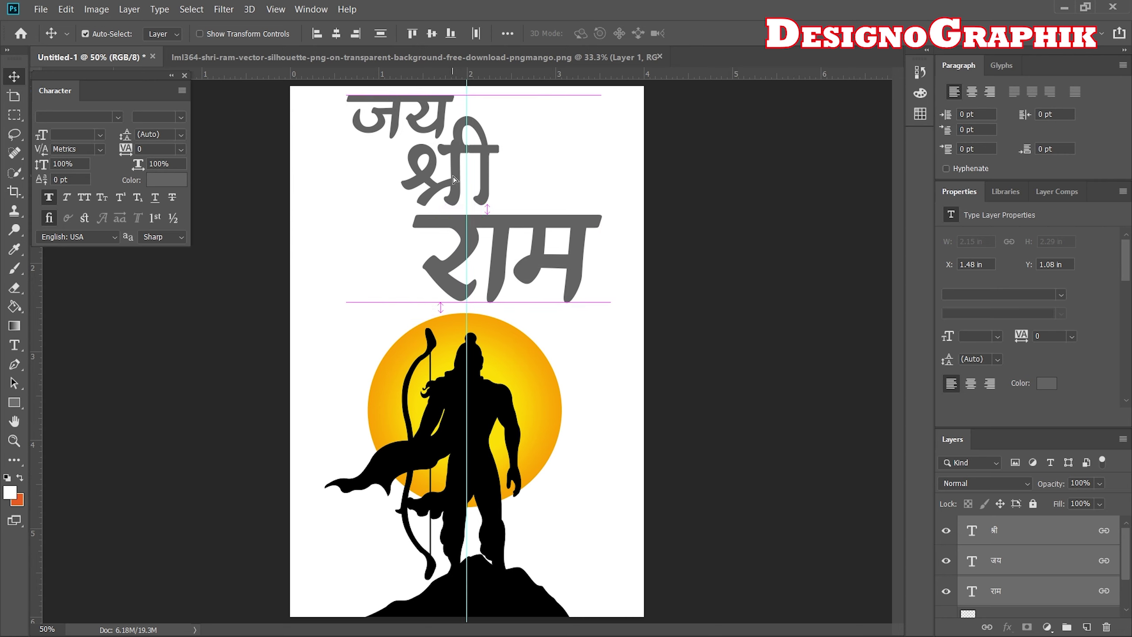
{"action": "left_click", "coordinate": [473, 396]}
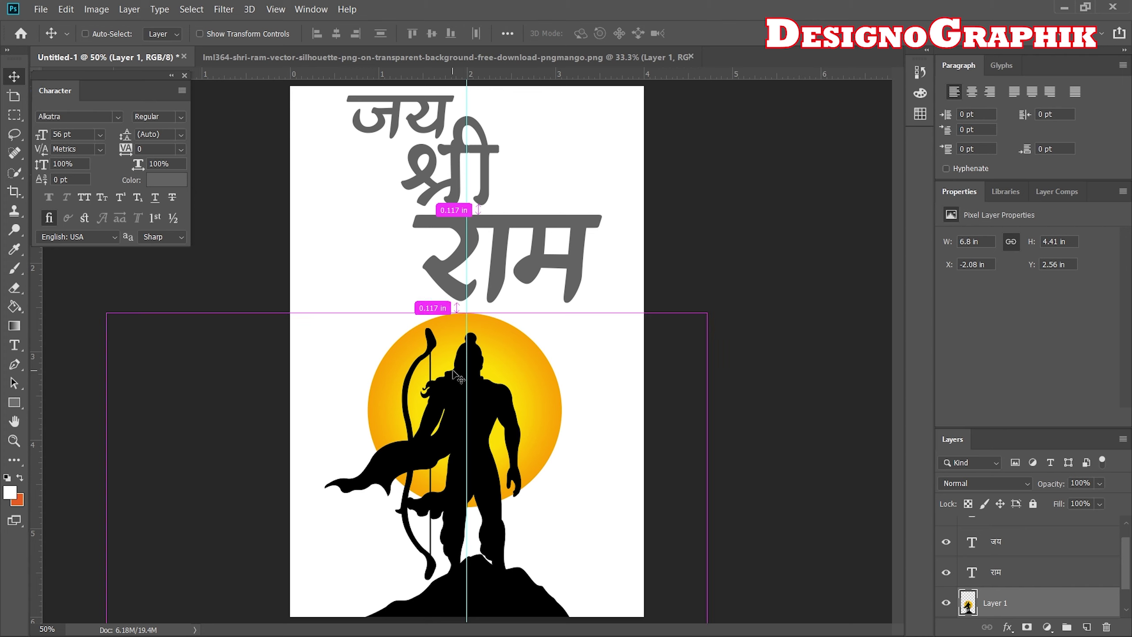
Step: Scale the Ram silhouette to about 93% and shift the linked Hindi words slightly down
{"action": "key", "text": "ctrl+t"}
{"action": "left_click_drag", "start_coordinate": [105, 314], "coordinate": [144, 328]}
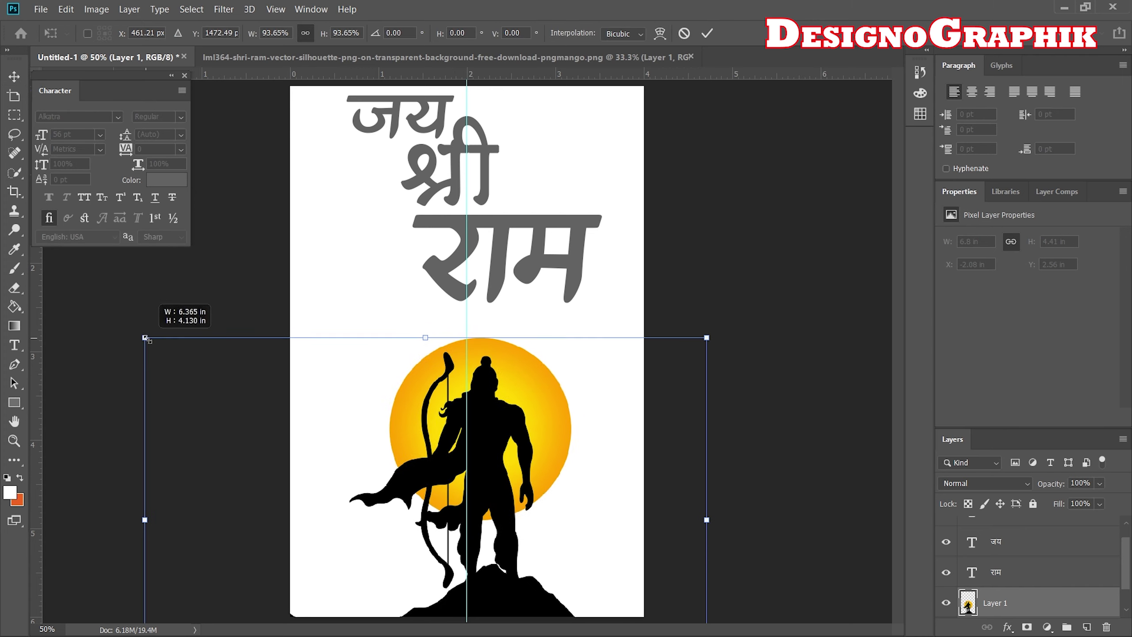
{"action": "left_click_drag", "start_coordinate": [494, 431], "coordinate": [480, 437]}
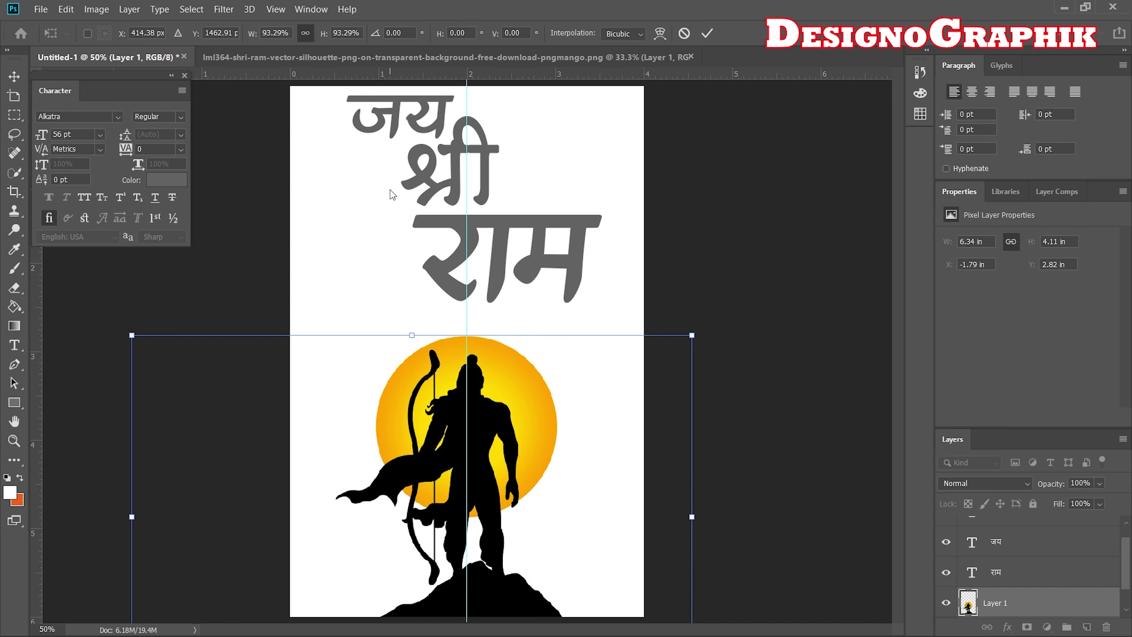
{"action": "key", "text": "Return"}
{"action": "mouse_move", "coordinate": [460, 166]}
{"action": "left_mouse_down"}
{"action": "mouse_move", "coordinate": [468, 176]}
{"action": "mouse_move", "coordinate": [458, 188]}
{"action": "left_mouse_up"}
Step: Select the three Hindi word layers and unlink them
{"action": "left_click", "coordinate": [997, 592]}
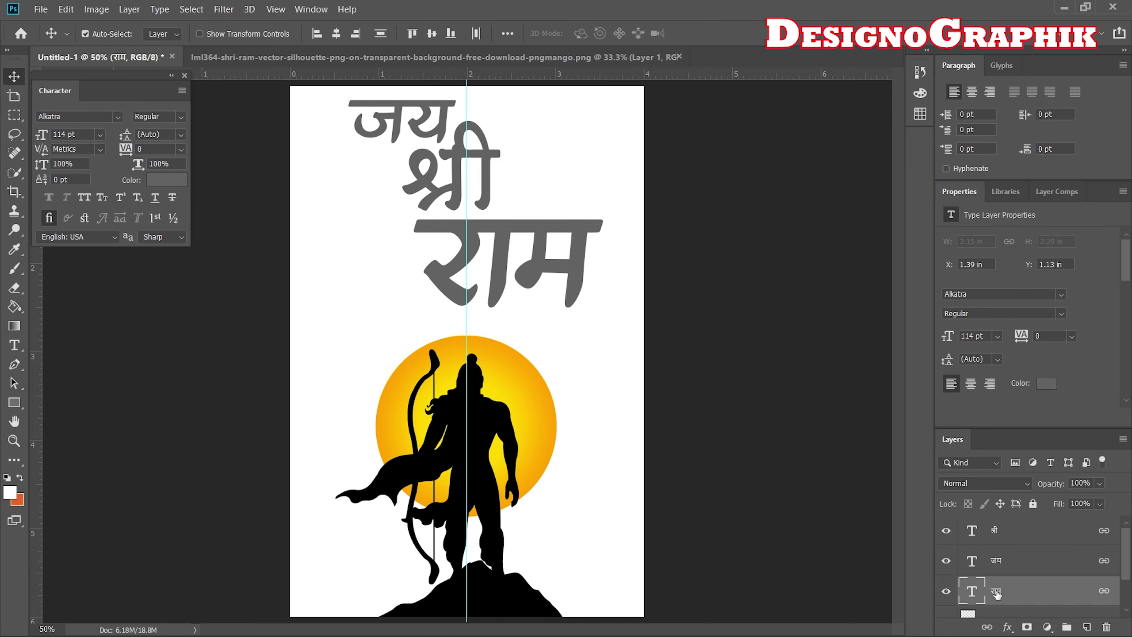
{"action": "right_click", "coordinate": [997, 592]}
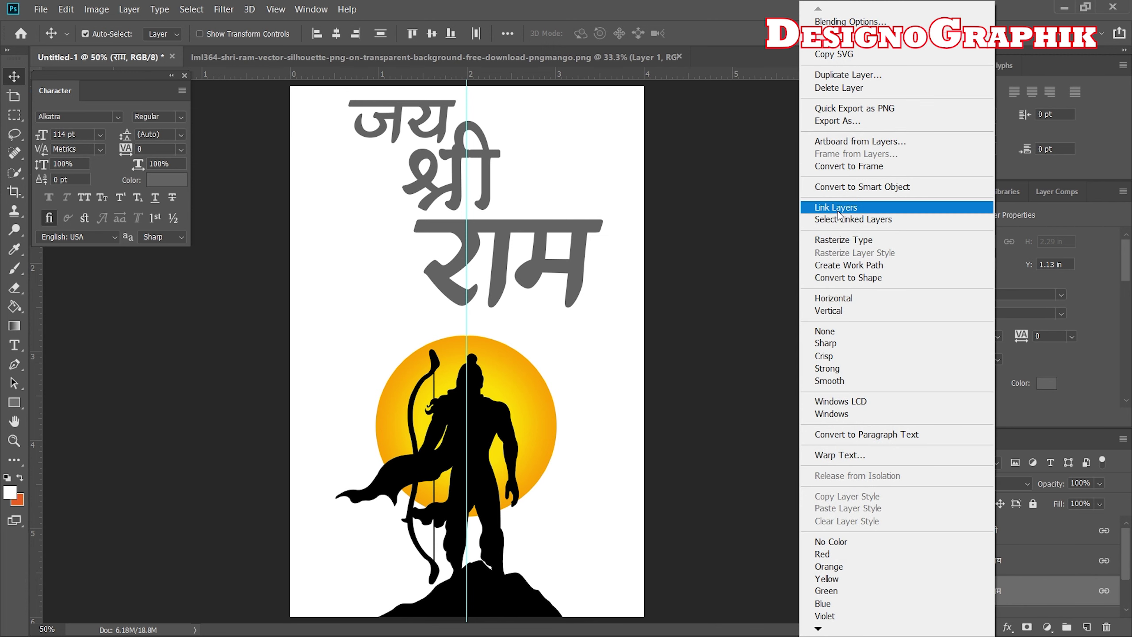
{"action": "left_click", "coordinate": [881, 373]}
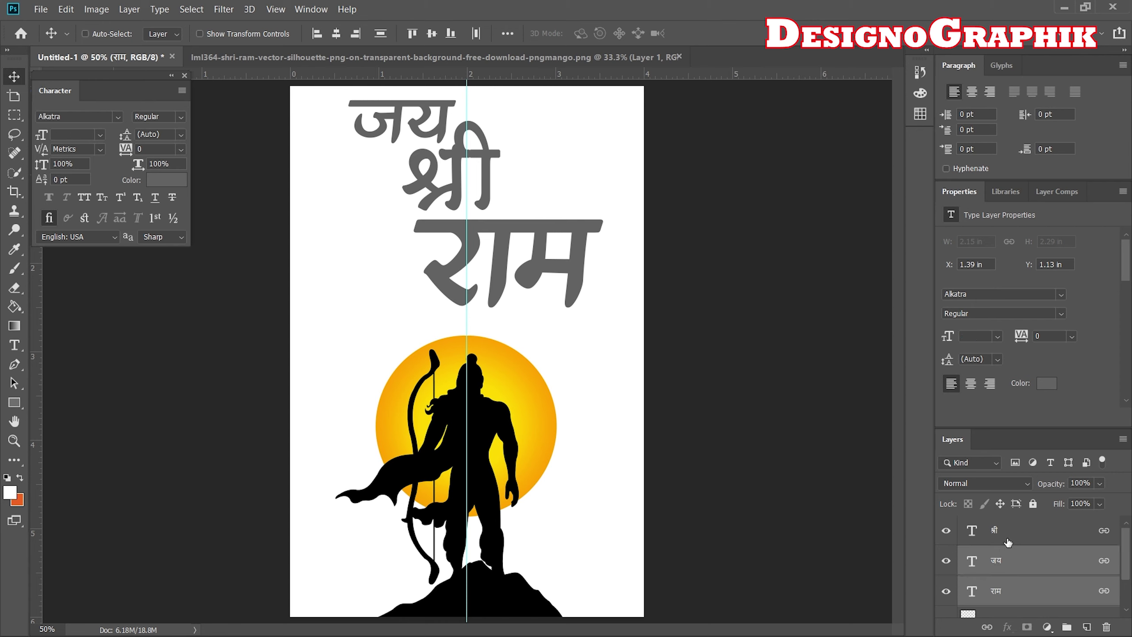
{"action": "left_click", "coordinate": [1011, 562], "text": "ctrl"}
{"action": "left_click", "coordinate": [1003, 532], "text": "ctrl"}
{"action": "right_click", "coordinate": [1002, 533]}
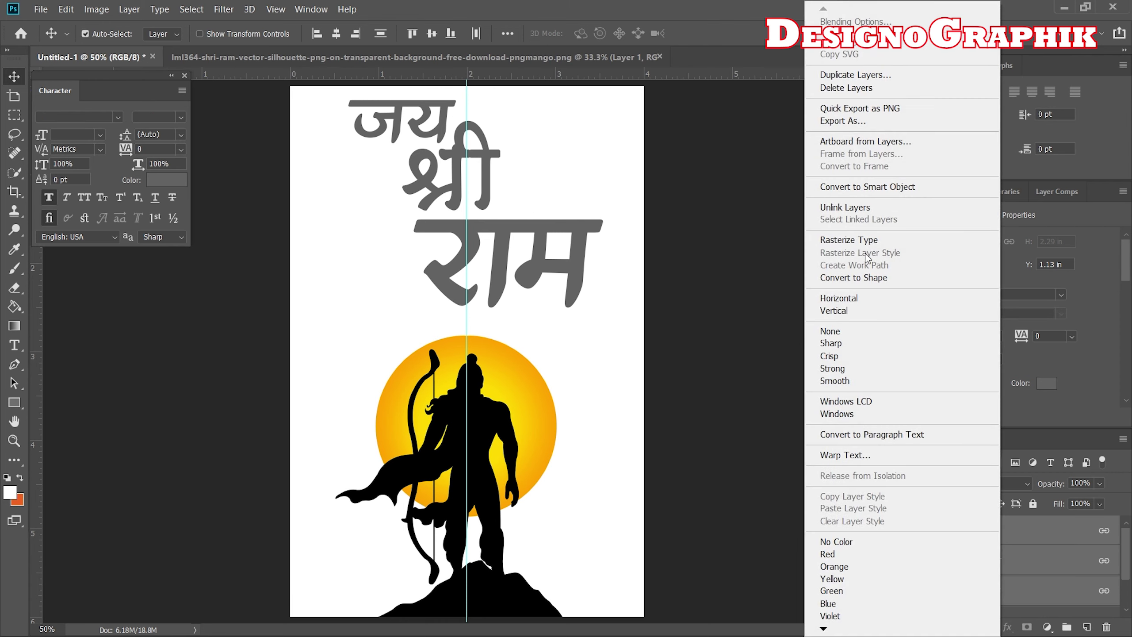
{"action": "left_click", "coordinate": [844, 207]}
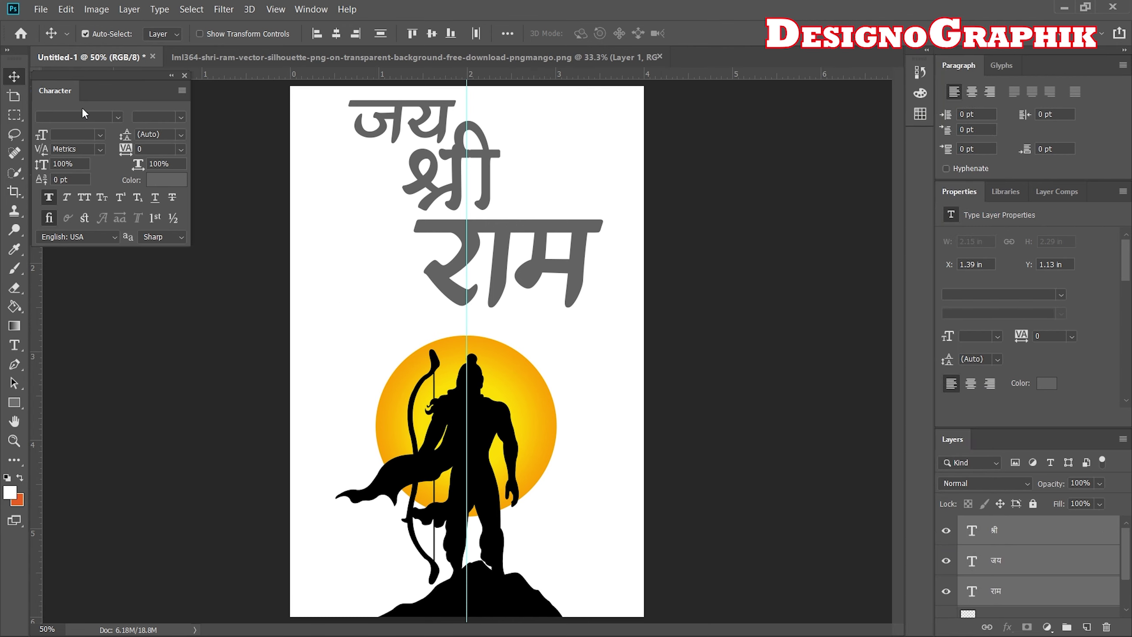
Step: Set श्री to 68 pt and राम to 100 pt, nudging राम up and जय down
{"action": "left_click", "coordinate": [1022, 563]}
{"action": "left_click", "coordinate": [995, 531]}
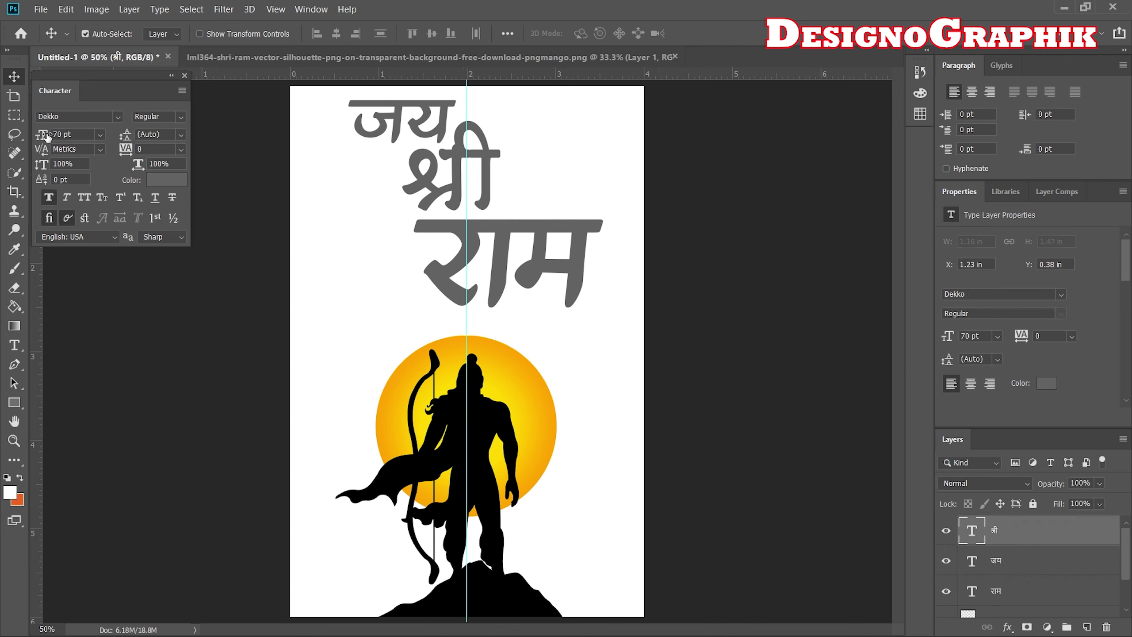
{"action": "left_click_drag", "start_coordinate": [45, 135], "coordinate": [42, 134]}
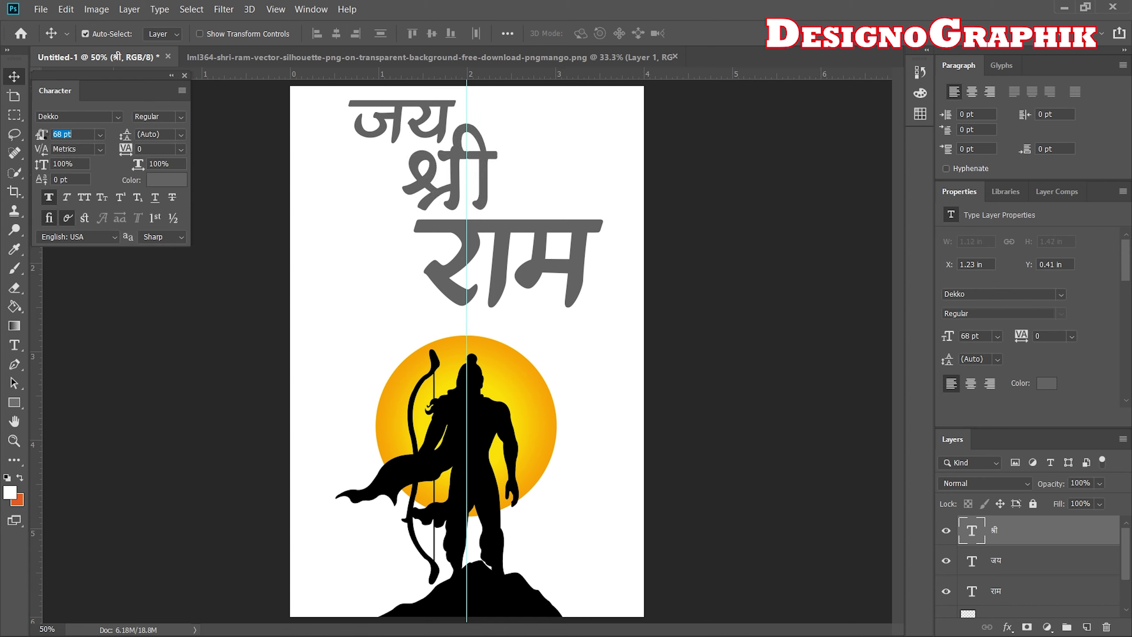
{"action": "key", "text": "Return"}
{"action": "left_click", "coordinate": [558, 267]}
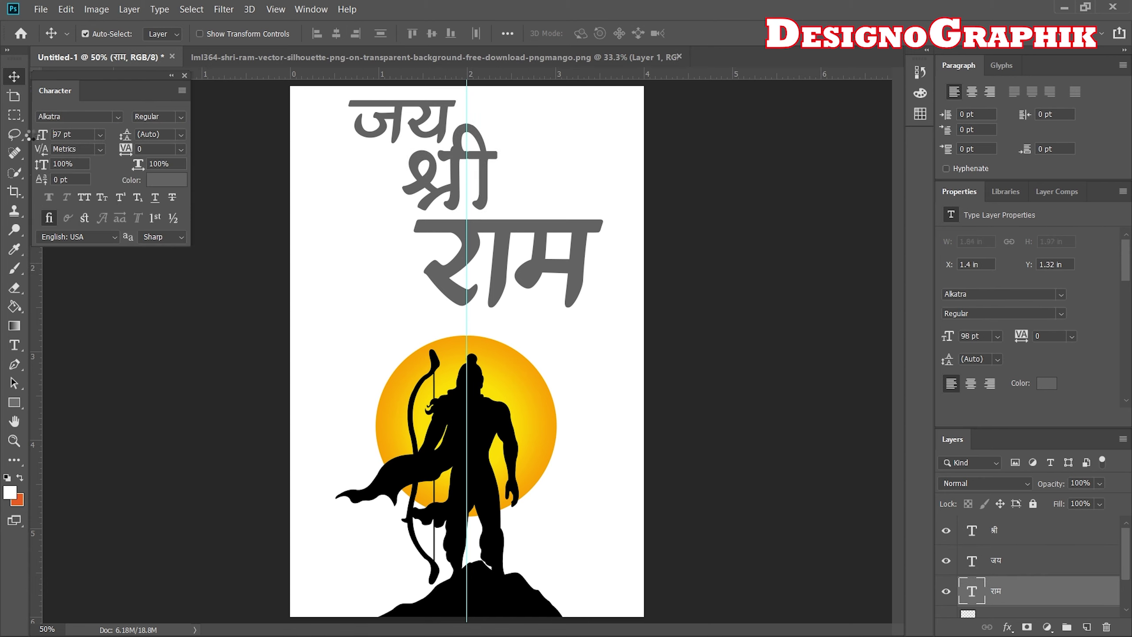
{"action": "left_click_drag", "start_coordinate": [43, 134], "coordinate": [36, 135]}
{"action": "type", "text": "100"}
{"action": "key", "text": "Return"}
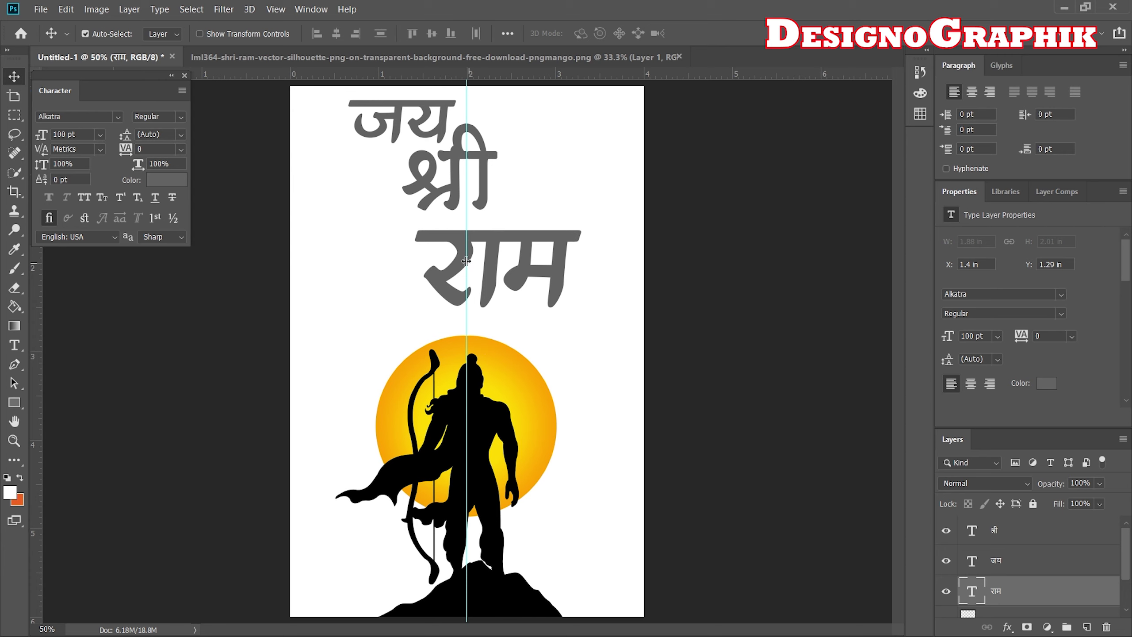
{"action": "left_click_drag", "start_coordinate": [462, 253], "coordinate": [456, 245]}
{"action": "left_click_drag", "start_coordinate": [425, 107], "coordinate": [425, 113]}
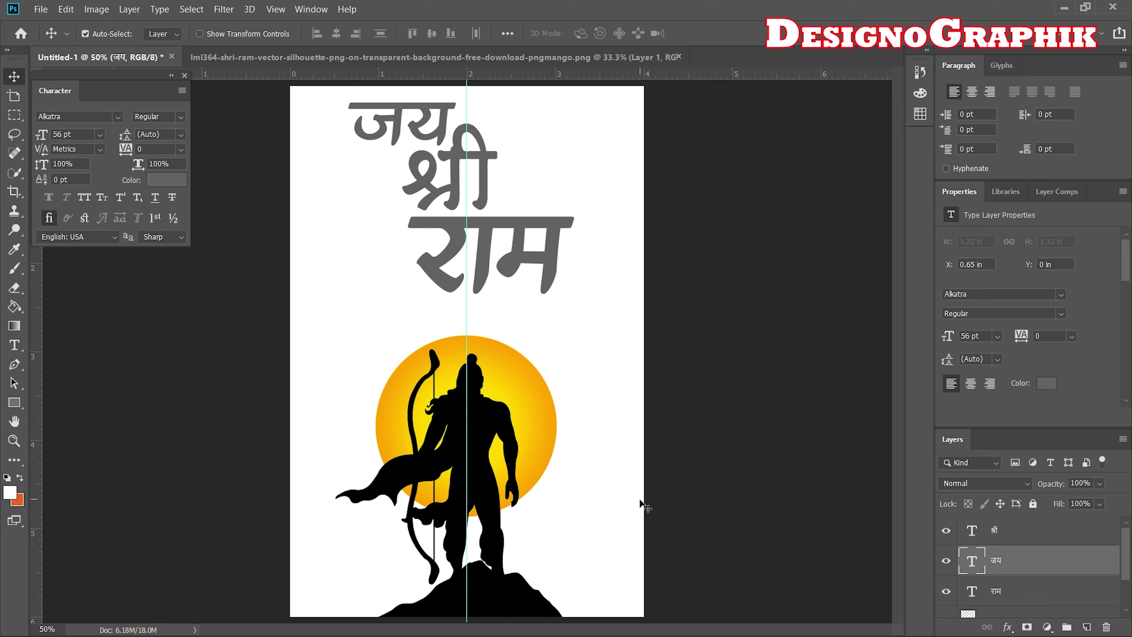
Step: Link the three word layers, shift them slightly, then unlink them again
{"action": "left_click", "coordinate": [1000, 589], "text": "ctrl"}
{"action": "left_click", "coordinate": [1003, 533], "text": "ctrl"}
{"action": "right_click", "coordinate": [1004, 538]}
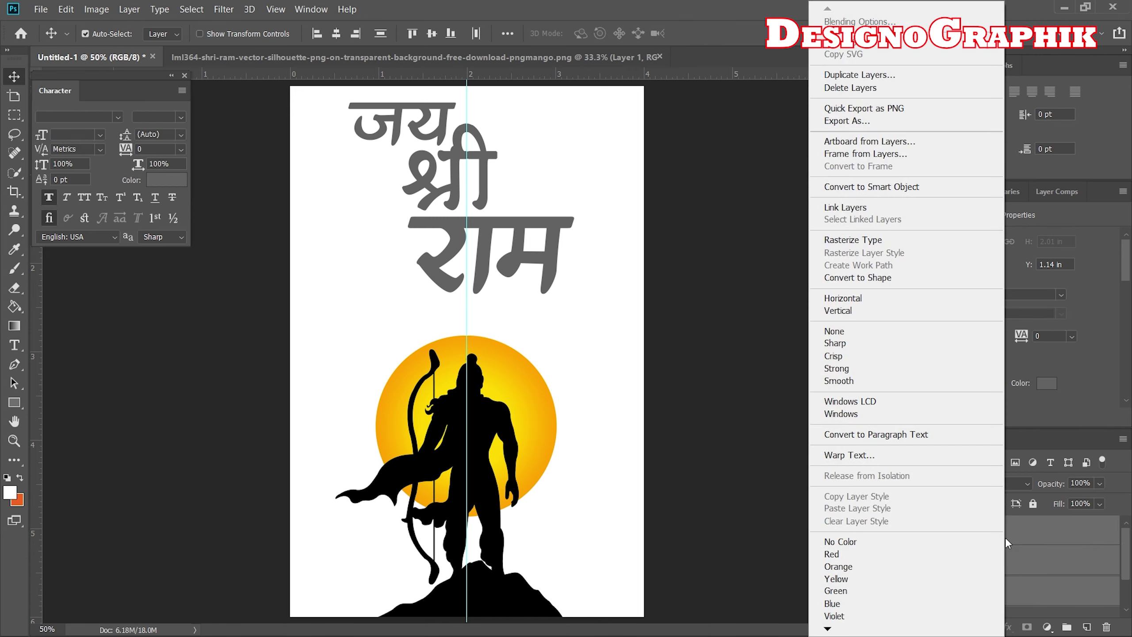
{"action": "left_click", "coordinate": [849, 207]}
{"action": "left_click_drag", "start_coordinate": [427, 131], "coordinate": [428, 129]}
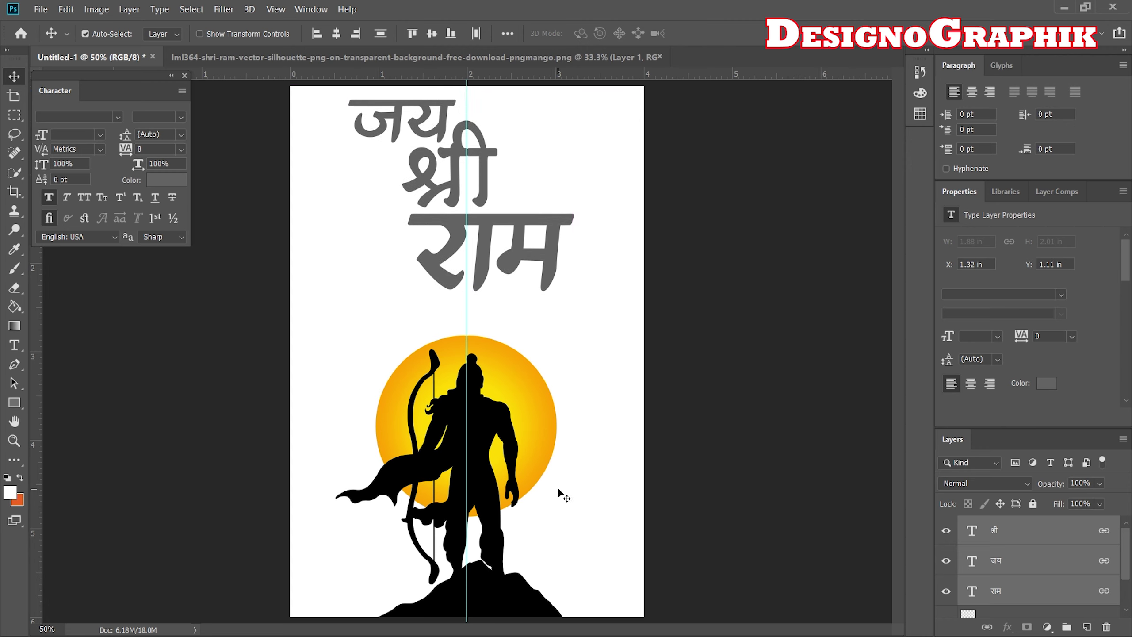
{"action": "right_click", "coordinate": [995, 593]}
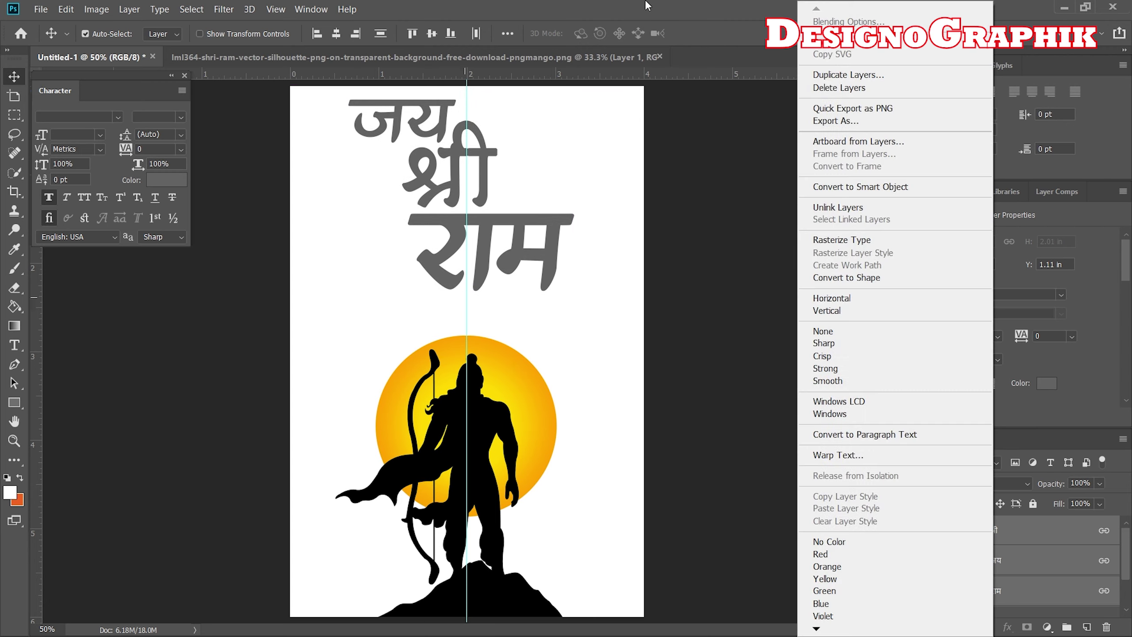
{"action": "left_click", "coordinate": [846, 267]}
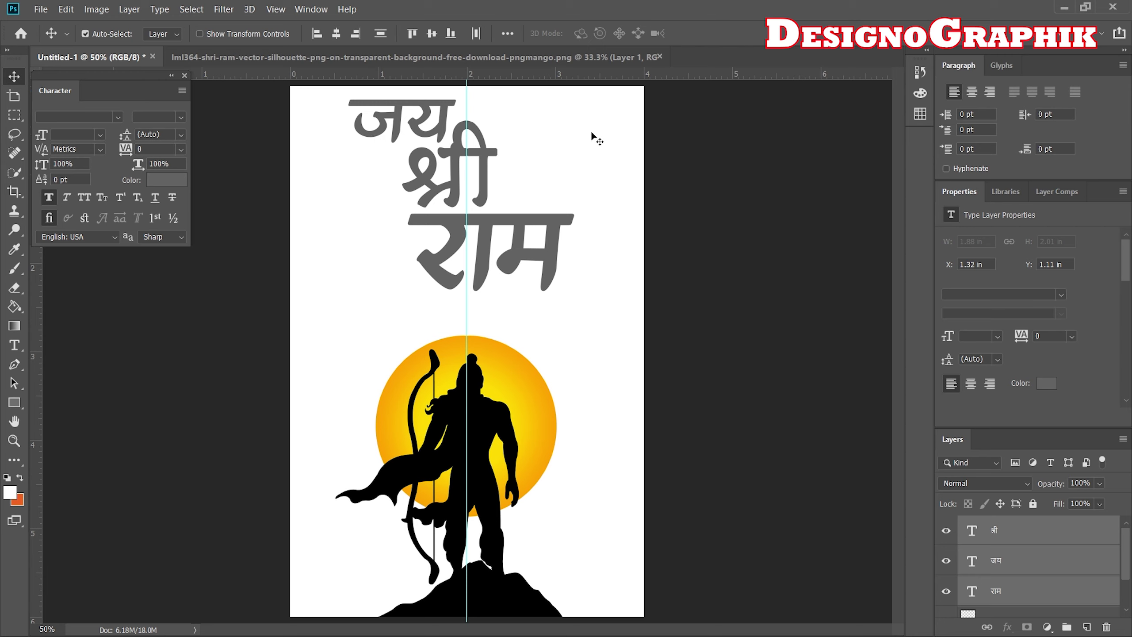
Step: Rasterize the राम type layer
{"action": "left_click", "coordinate": [17, 117]}
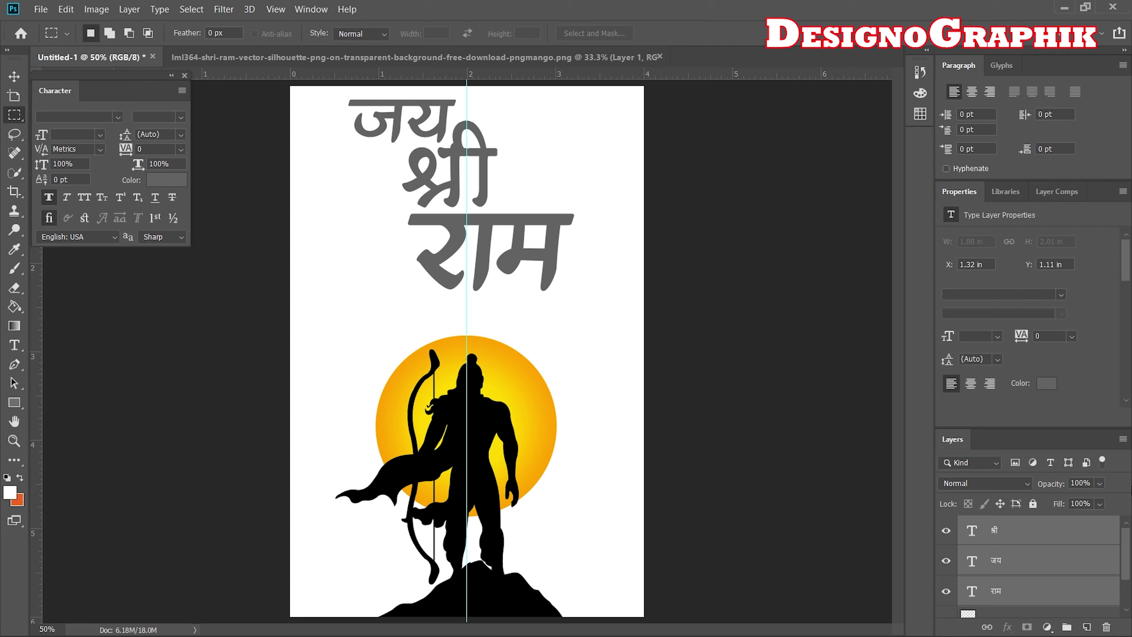
{"action": "left_click", "coordinate": [999, 601]}
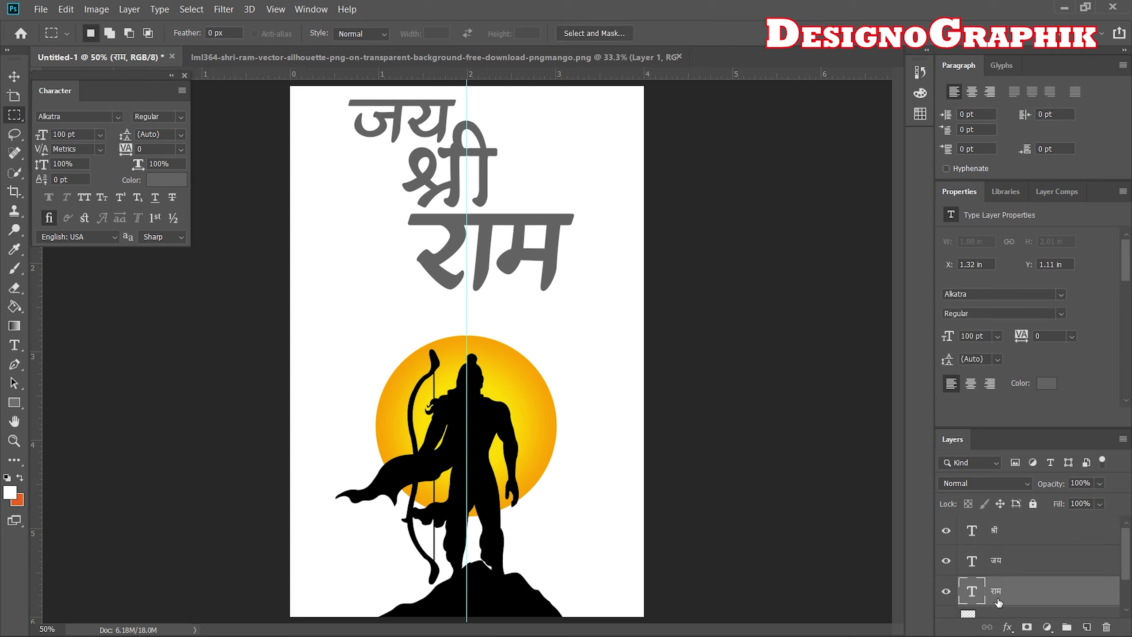
{"action": "right_click", "coordinate": [975, 589]}
{"action": "left_click", "coordinate": [1041, 608]}
{"action": "right_click", "coordinate": [1041, 607]}
{"action": "left_click", "coordinate": [882, 240]}
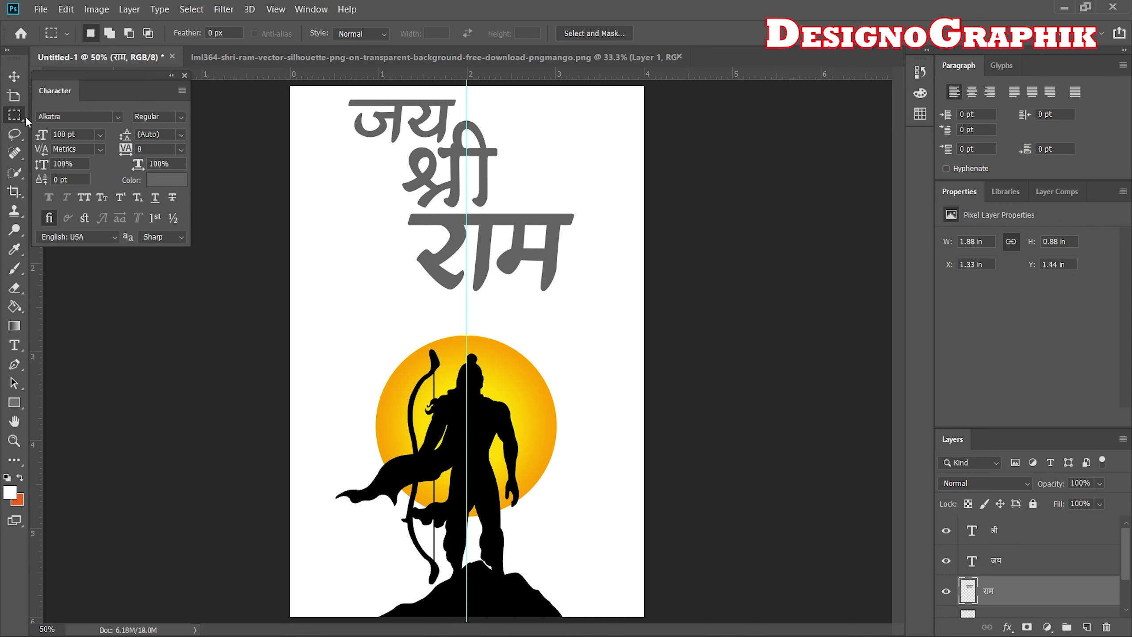
Step: Zoom in and draw a rectangular marquee around the र letter of राम
{"action": "key", "text": "ctrl+plus"}
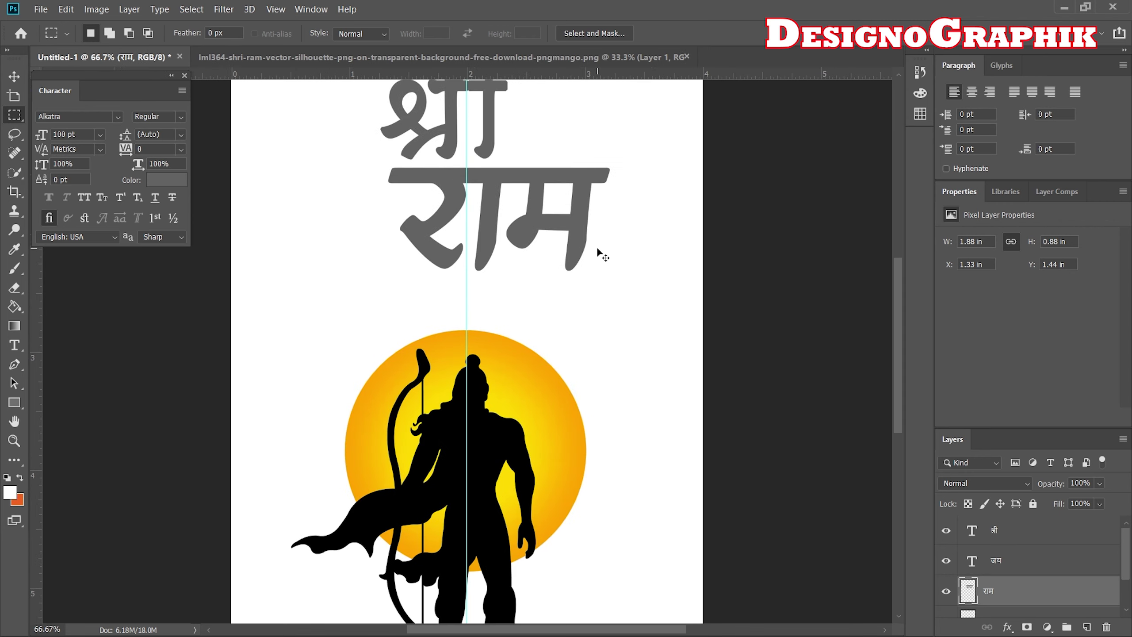
{"action": "key", "text": "ctrl+plus"}
{"action": "key", "text": "ctrl+plus"}
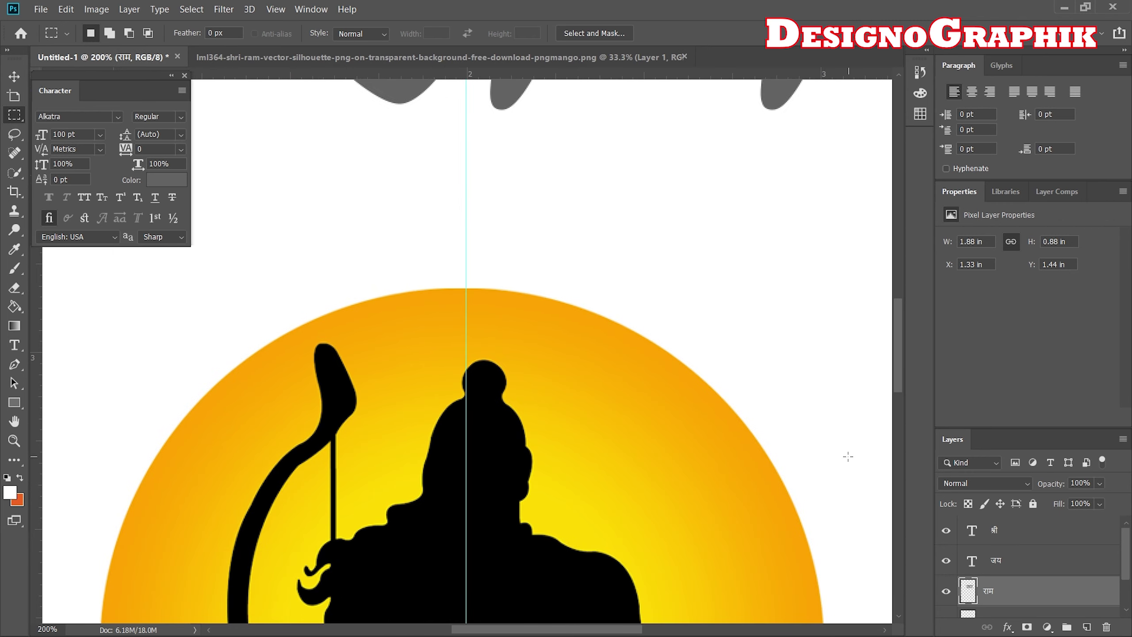
{"action": "left_click_drag", "start_coordinate": [901, 379], "coordinate": [899, 307]}
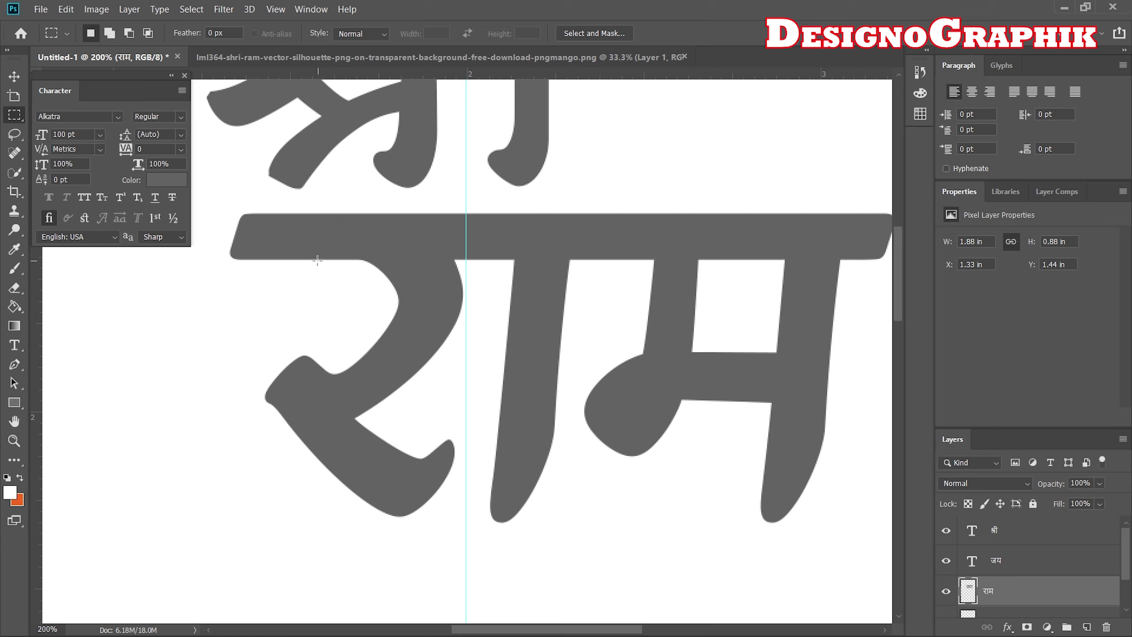
{"action": "left_click_drag", "start_coordinate": [318, 260], "coordinate": [423, 346]}
{"action": "mouse_move", "coordinate": [238, 262]}
{"action": "left_mouse_down"}
{"action": "mouse_move", "coordinate": [481, 421]}
{"action": "mouse_move", "coordinate": [477, 525]}
{"action": "left_mouse_up"}
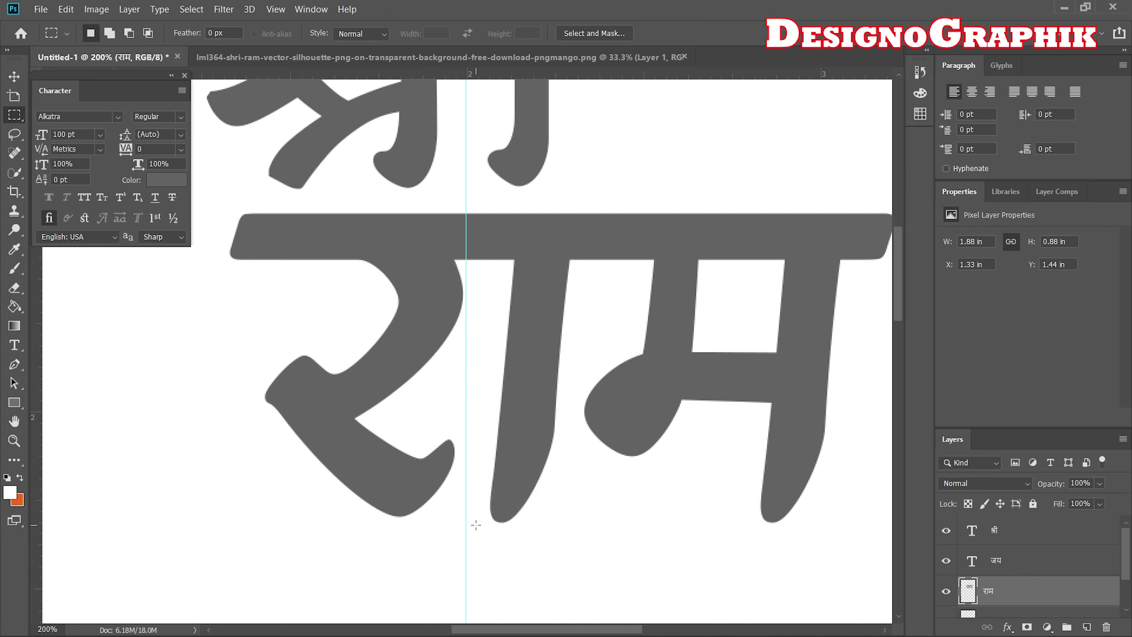
{"action": "left_click", "coordinate": [12, 78]}
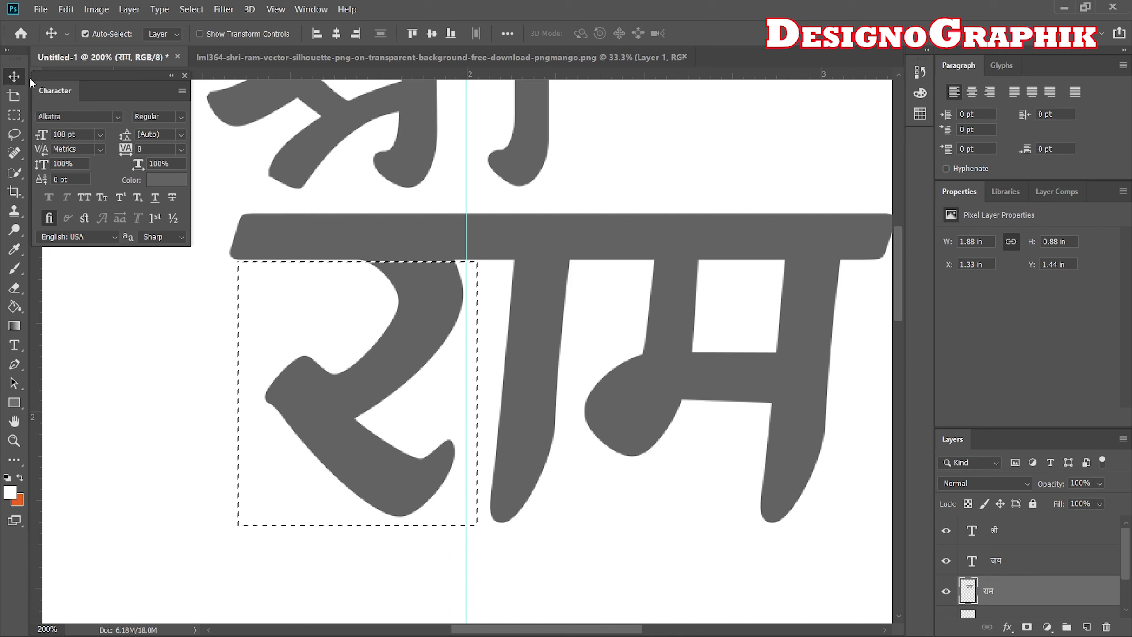
Step: Shift the selected र slightly left and down, then deselect and zoom out
{"action": "left_click", "coordinate": [171, 74]}
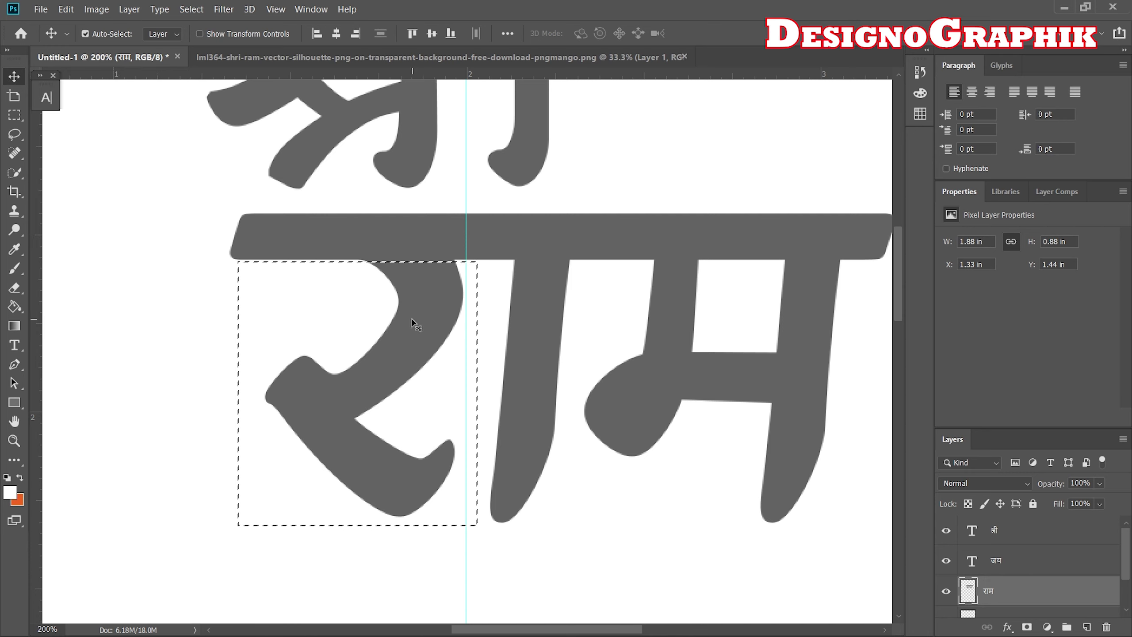
{"action": "left_click_drag", "start_coordinate": [412, 322], "coordinate": [402, 329]}
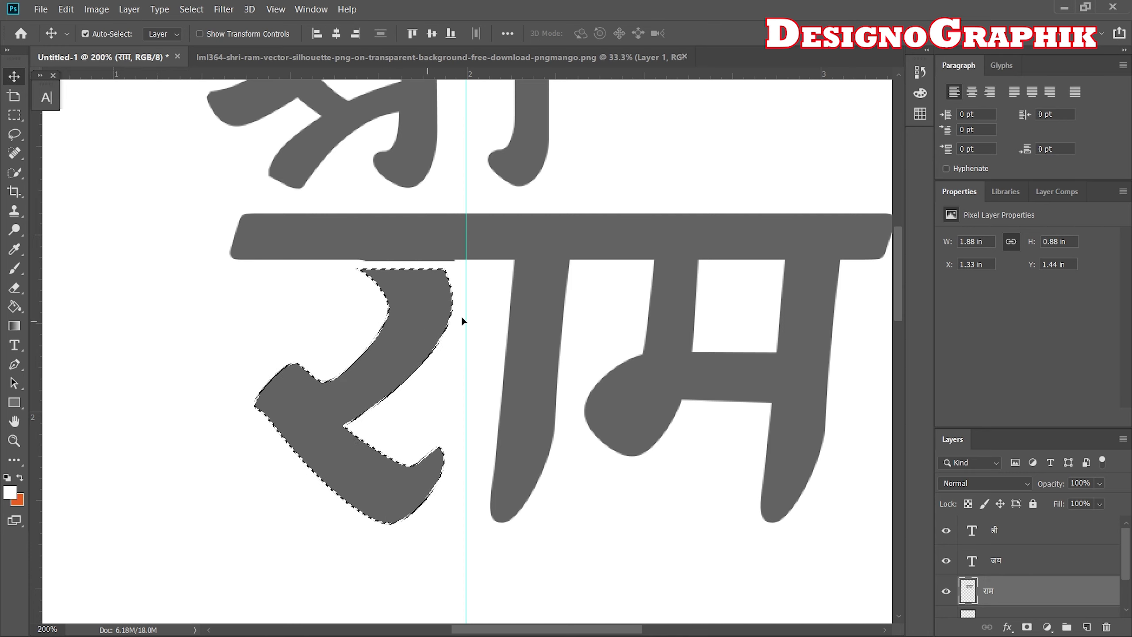
{"action": "key", "text": "ctrl+d"}
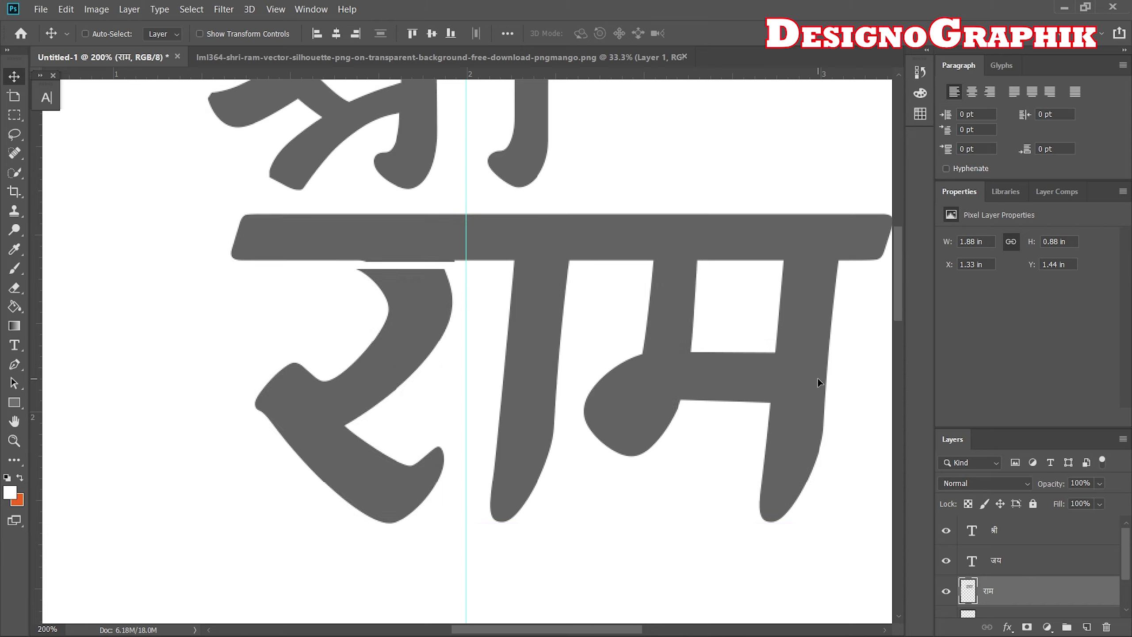
{"action": "key", "text": "ctrl+minus"}
{"action": "key", "text": "ctrl+minus"}
{"action": "key", "text": "ctrl+minus"}
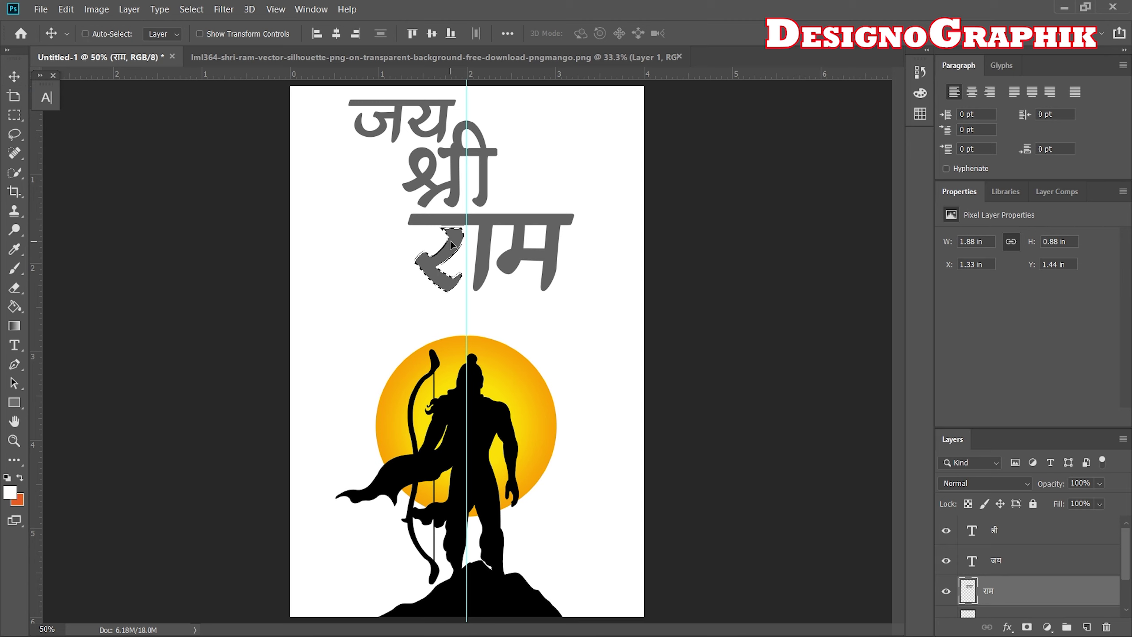
Step: Scale the र to about 165%, reposition it lower, and deselect
{"action": "key", "text": "ctrl+t"}
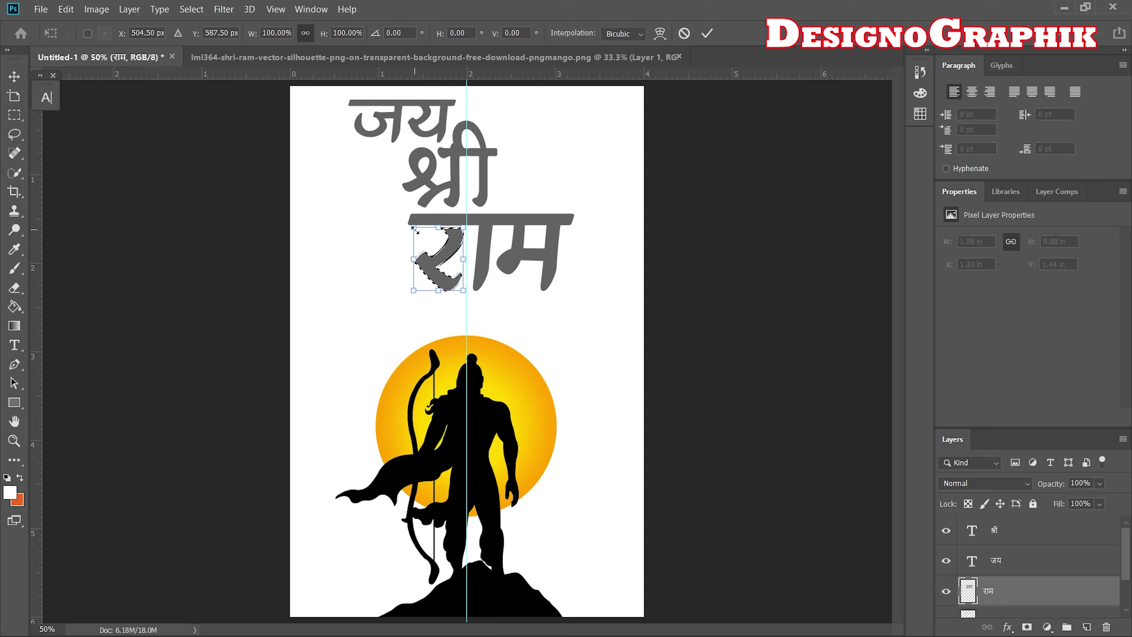
{"action": "left_click_drag", "start_coordinate": [414, 228], "coordinate": [382, 185]}
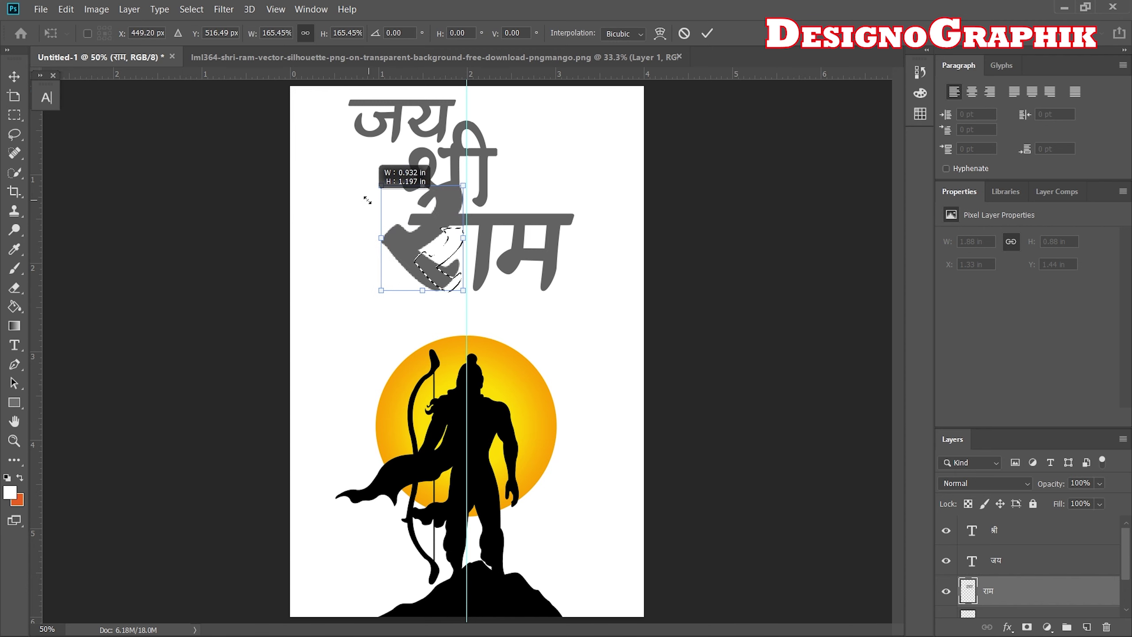
{"action": "left_click_drag", "start_coordinate": [440, 226], "coordinate": [439, 262]}
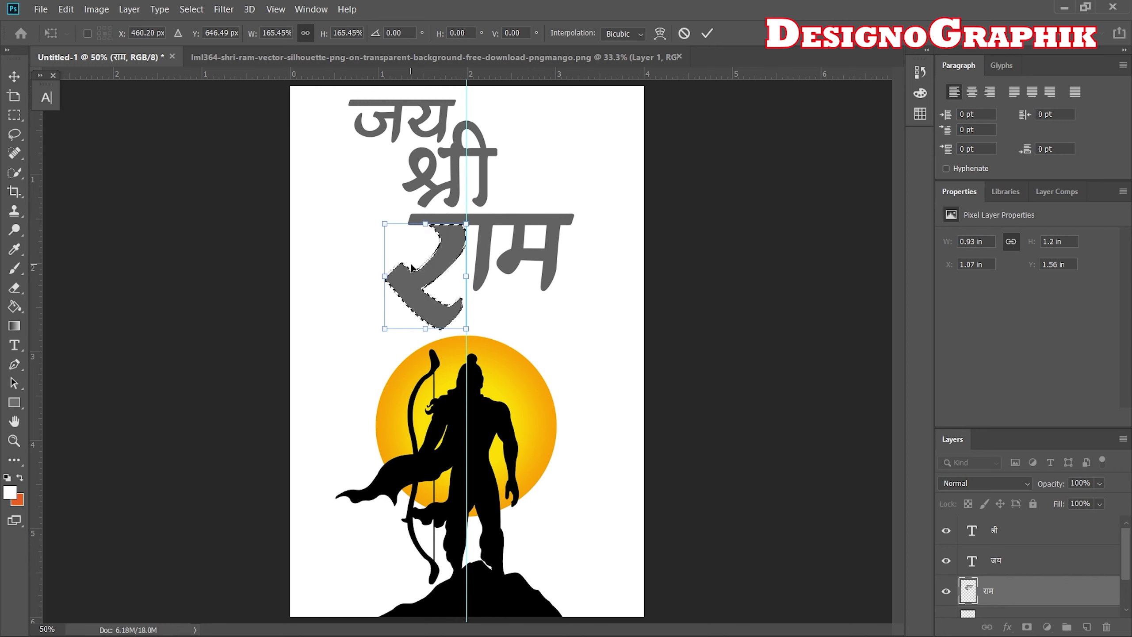
{"action": "key", "text": "Return"}
{"action": "key", "text": "ctrl"}
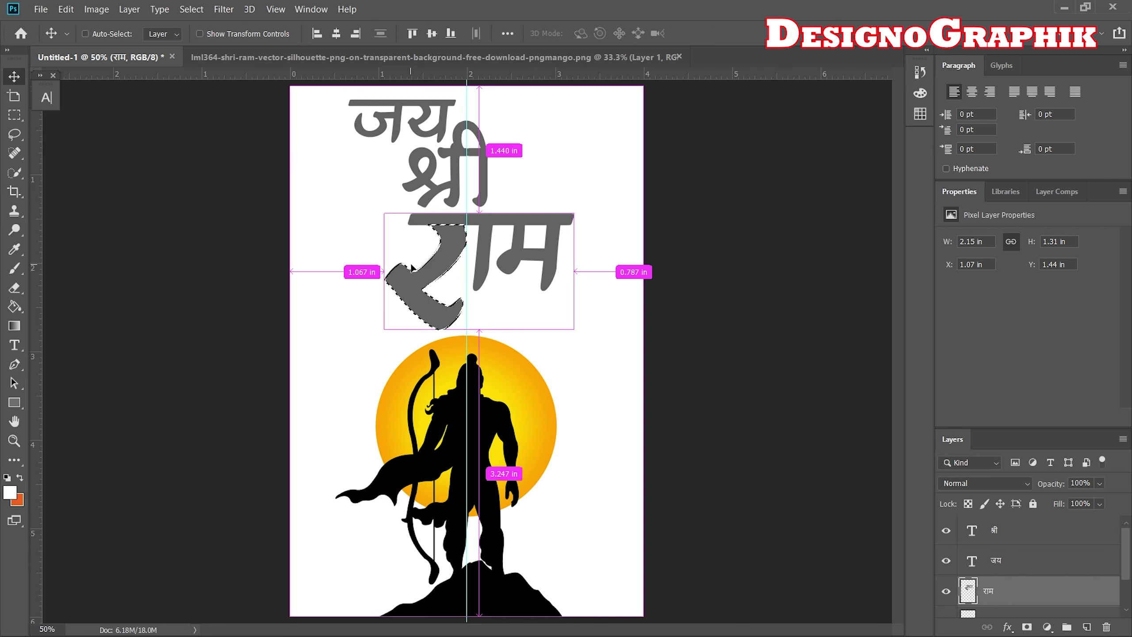
{"action": "key", "text": "ctrl+d"}
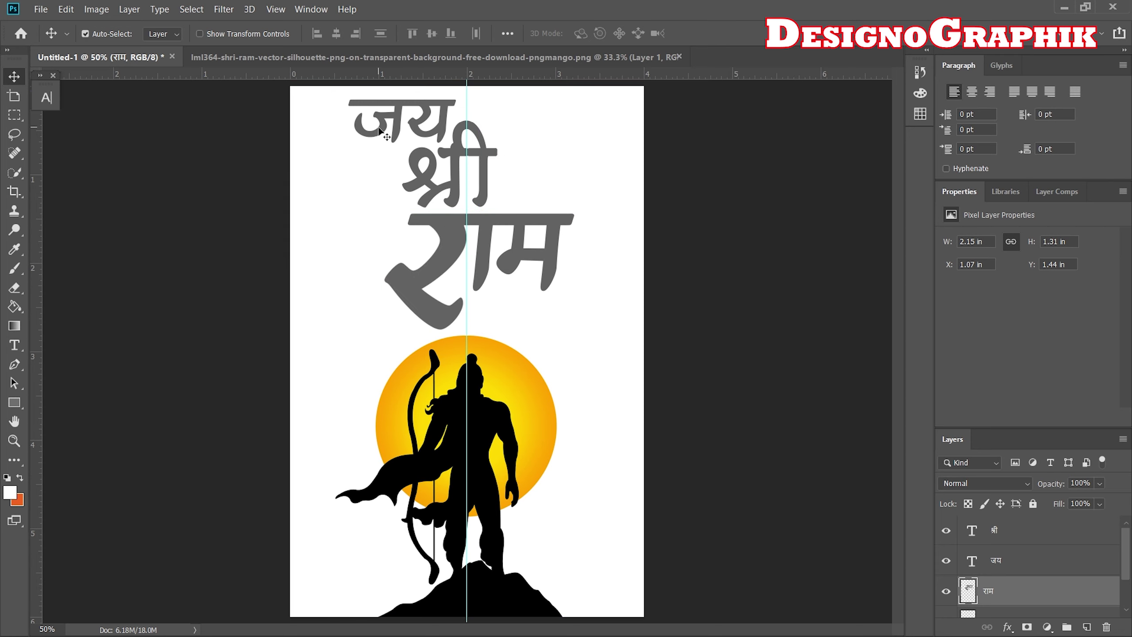
Step: Select the जय layer and draw an elliptical marquee around the curl of ज
{"action": "left_click", "coordinate": [998, 560]}
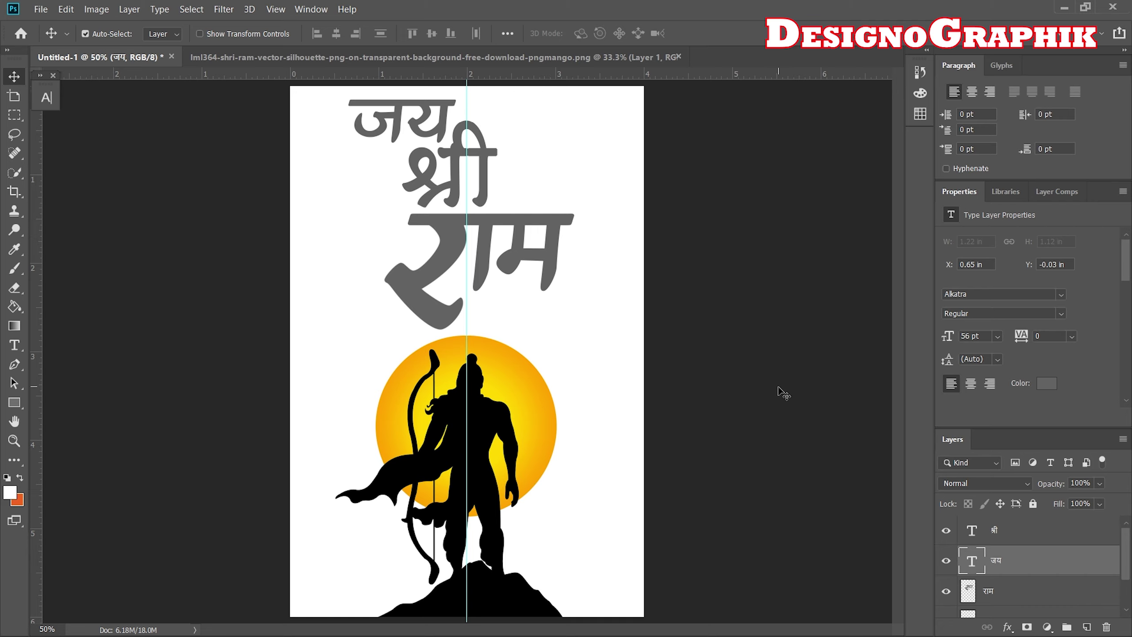
{"action": "key", "text": "ctrl+plus"}
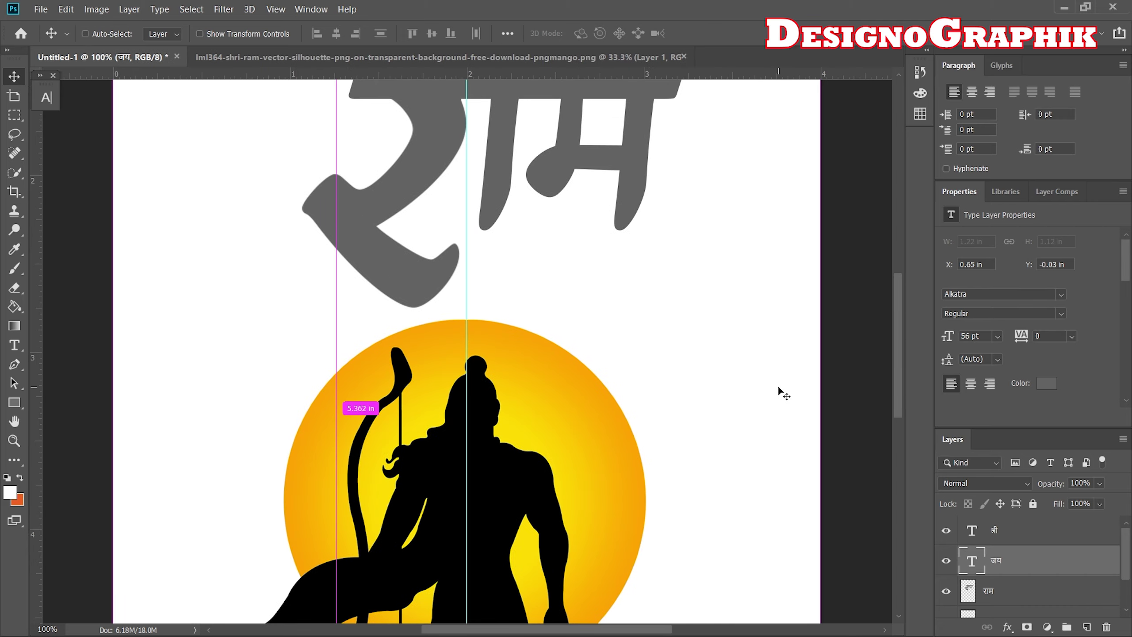
{"action": "key", "text": "ctrl+plus"}
{"action": "left_click_drag", "start_coordinate": [900, 340], "coordinate": [897, 206]}
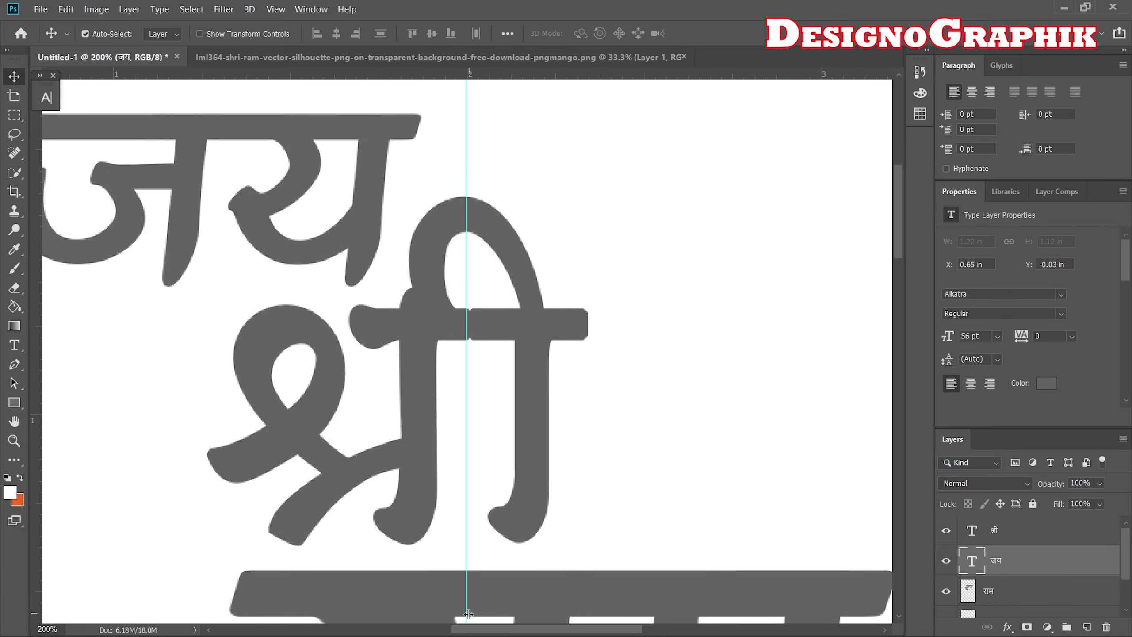
{"action": "left_click_drag", "start_coordinate": [478, 629], "coordinate": [416, 629]}
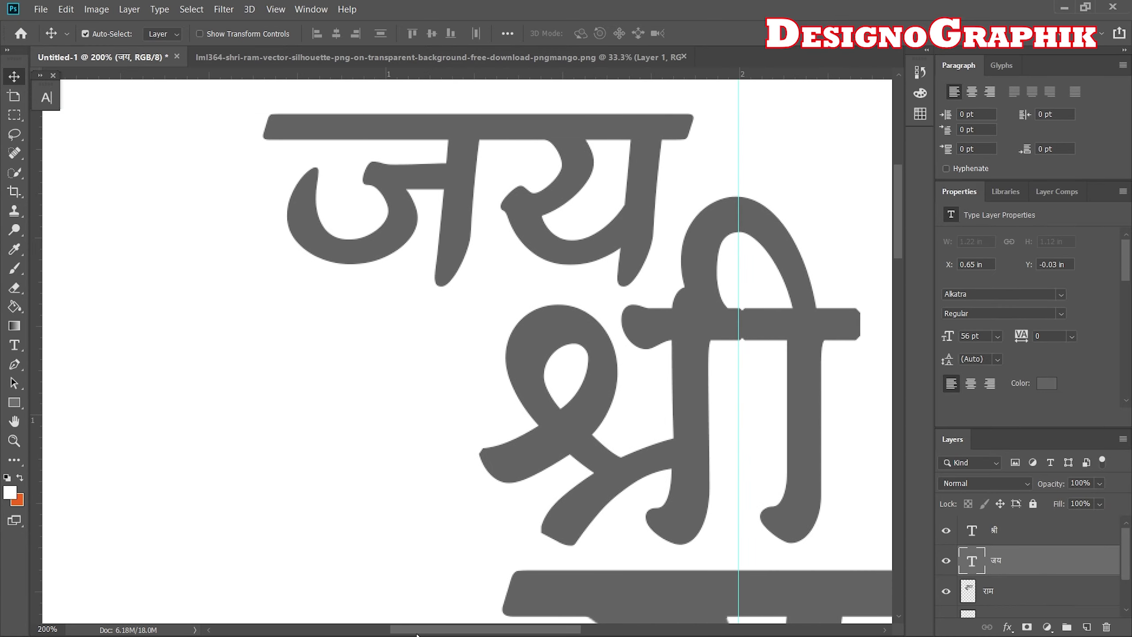
{"action": "left_click", "coordinate": [14, 116]}
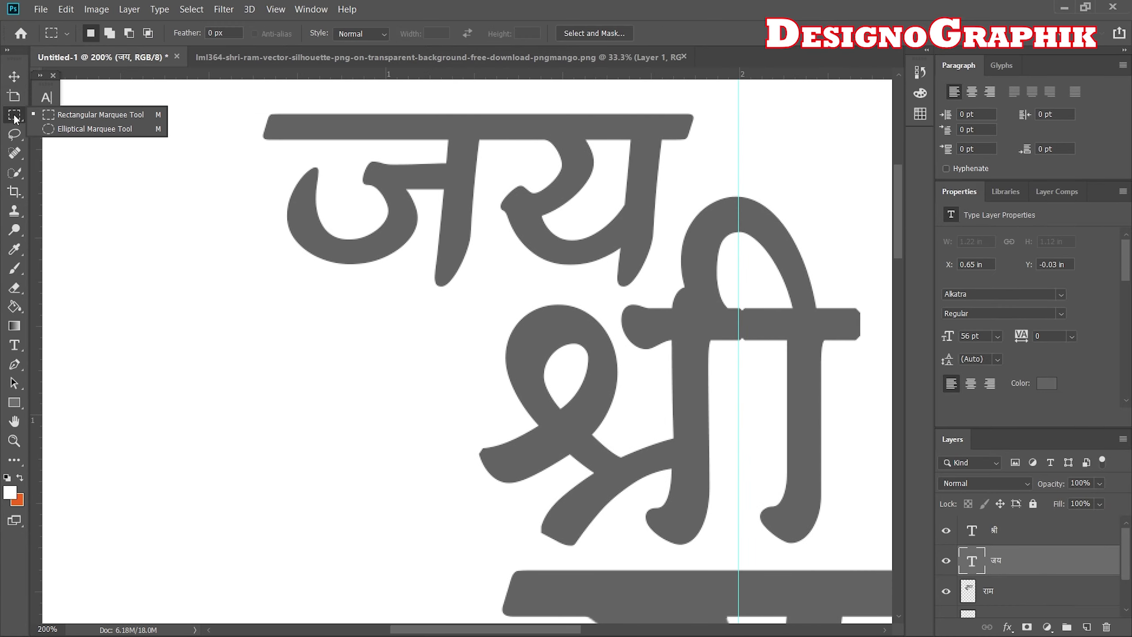
{"action": "left_click", "coordinate": [94, 129]}
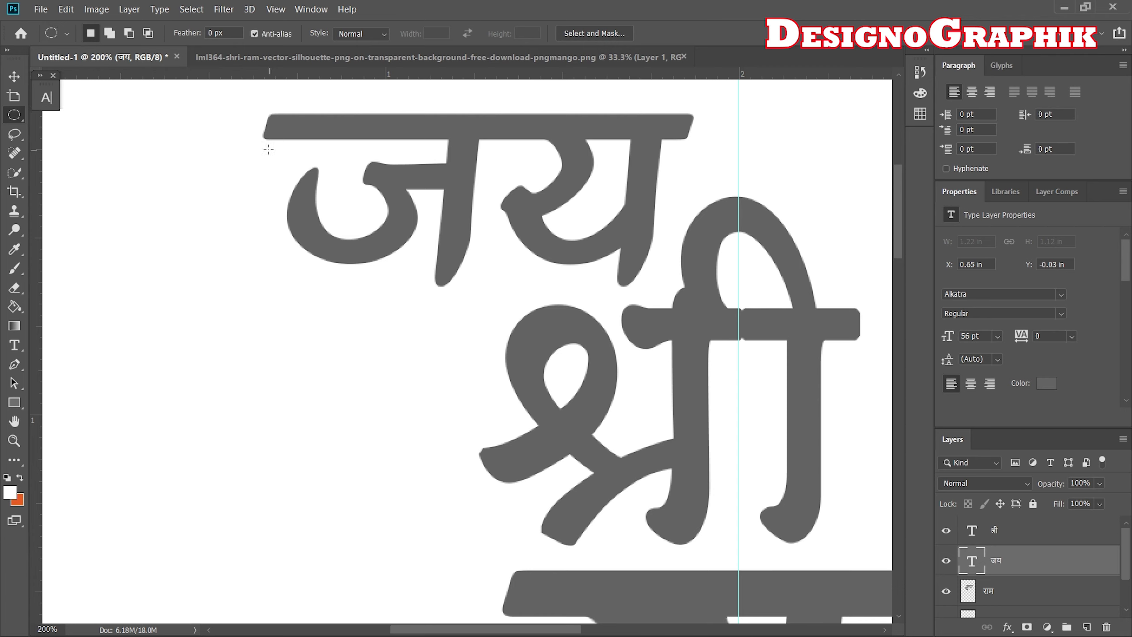
{"action": "left_click_drag", "start_coordinate": [268, 150], "coordinate": [417, 295]}
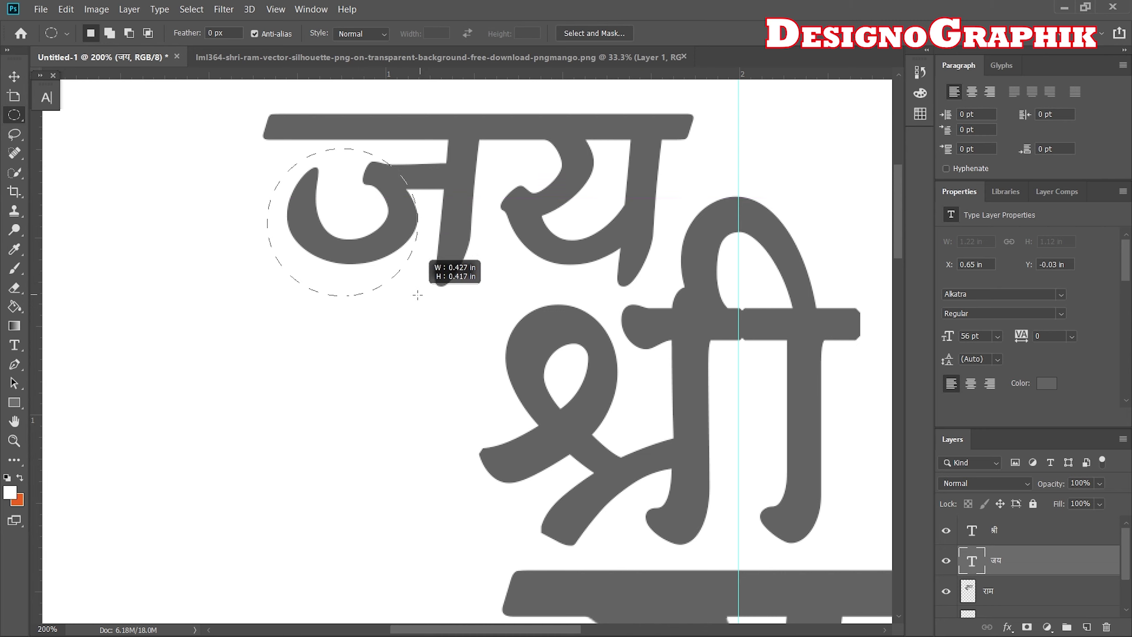
{"action": "left_click_drag", "start_coordinate": [417, 295], "coordinate": [423, 297]}
{"action": "key", "text": "ctrl+plus"}
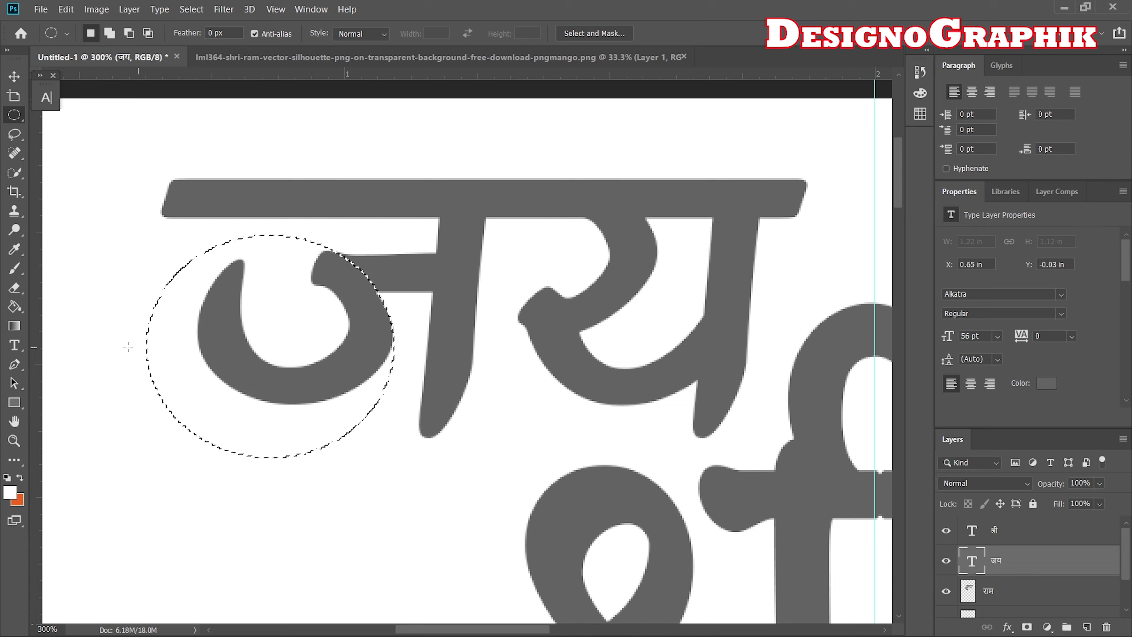
Step: Rasterize the जय type and shift the selected ज curl slightly left
{"action": "left_click", "coordinate": [14, 77]}
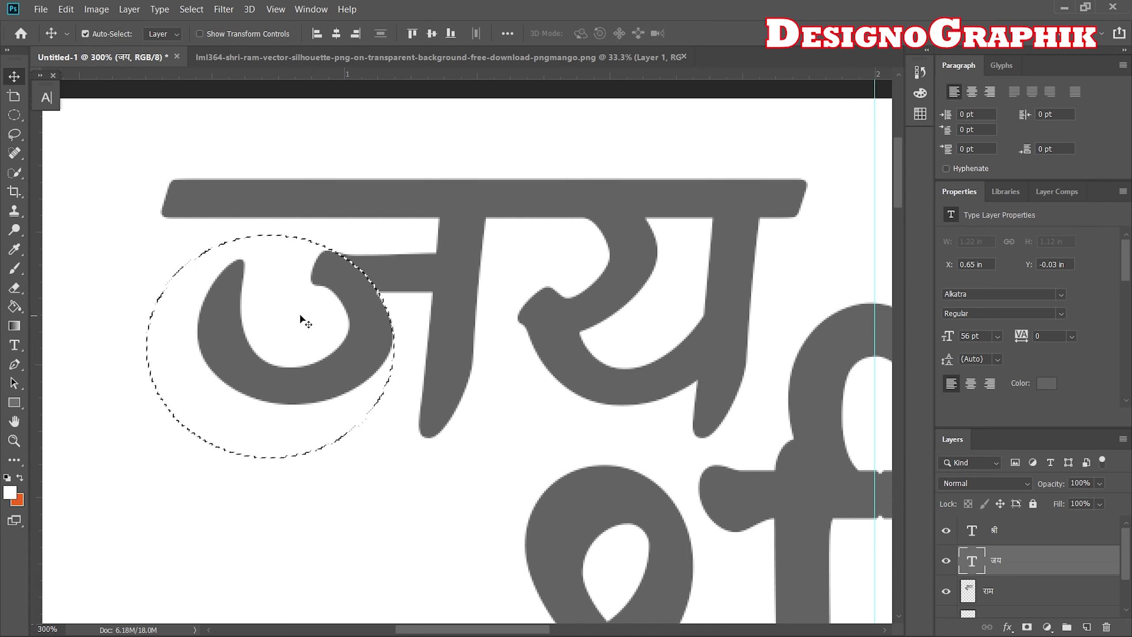
{"action": "left_click_drag", "start_coordinate": [329, 319], "coordinate": [332, 328]}
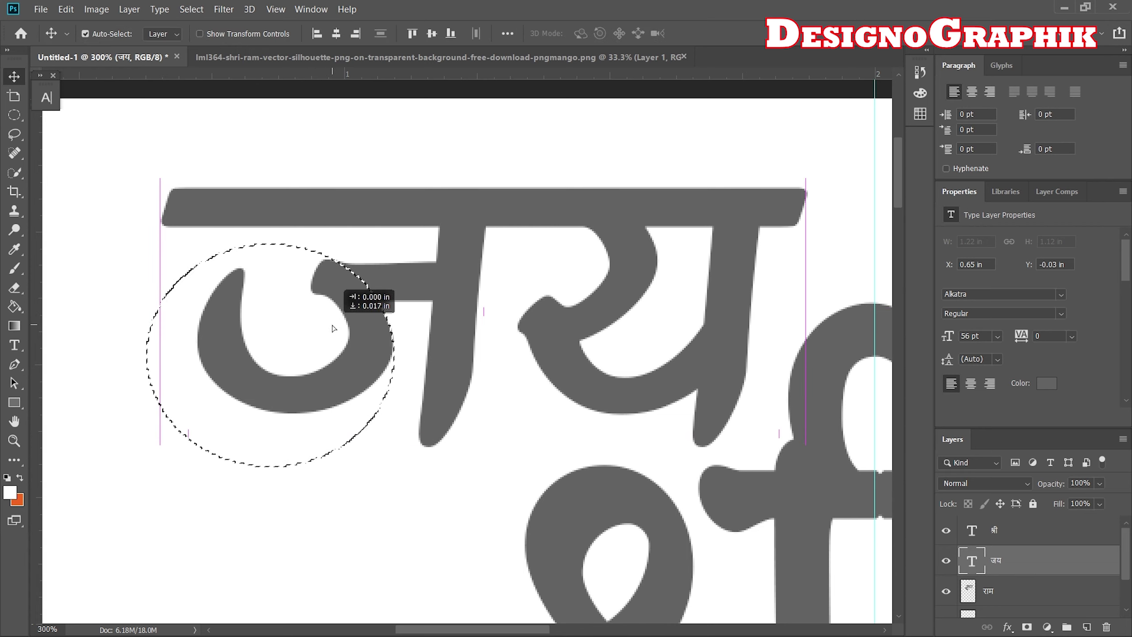
{"action": "right_click", "coordinate": [1001, 563]}
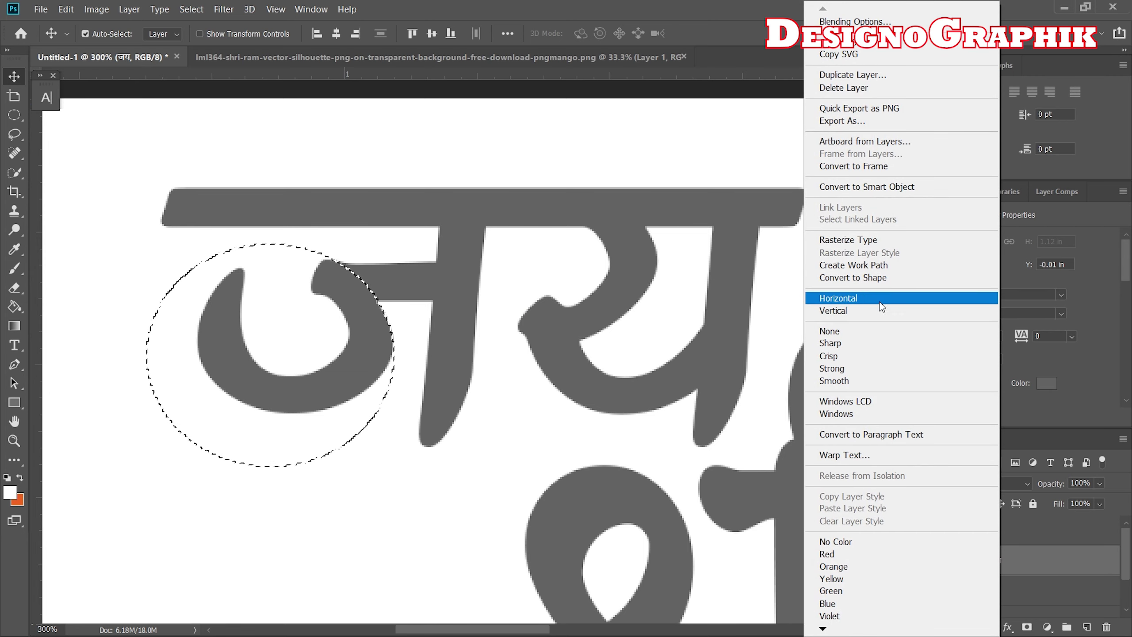
{"action": "left_click", "coordinate": [861, 247]}
{"action": "left_click_drag", "start_coordinate": [348, 297], "coordinate": [302, 309]}
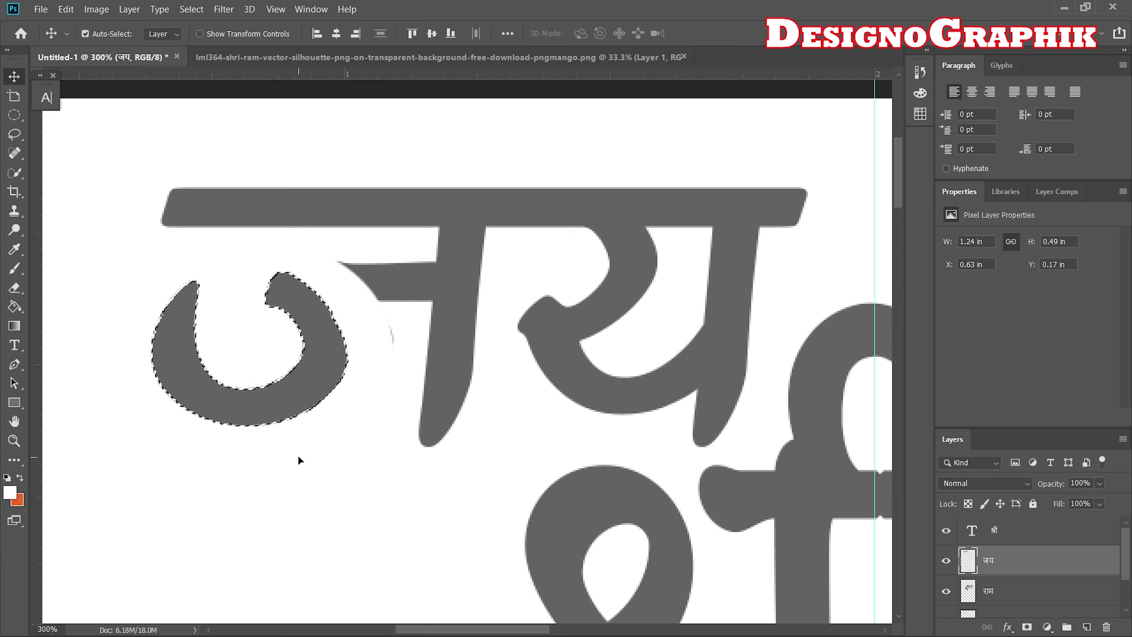
{"action": "key", "text": "ctrl+d"}
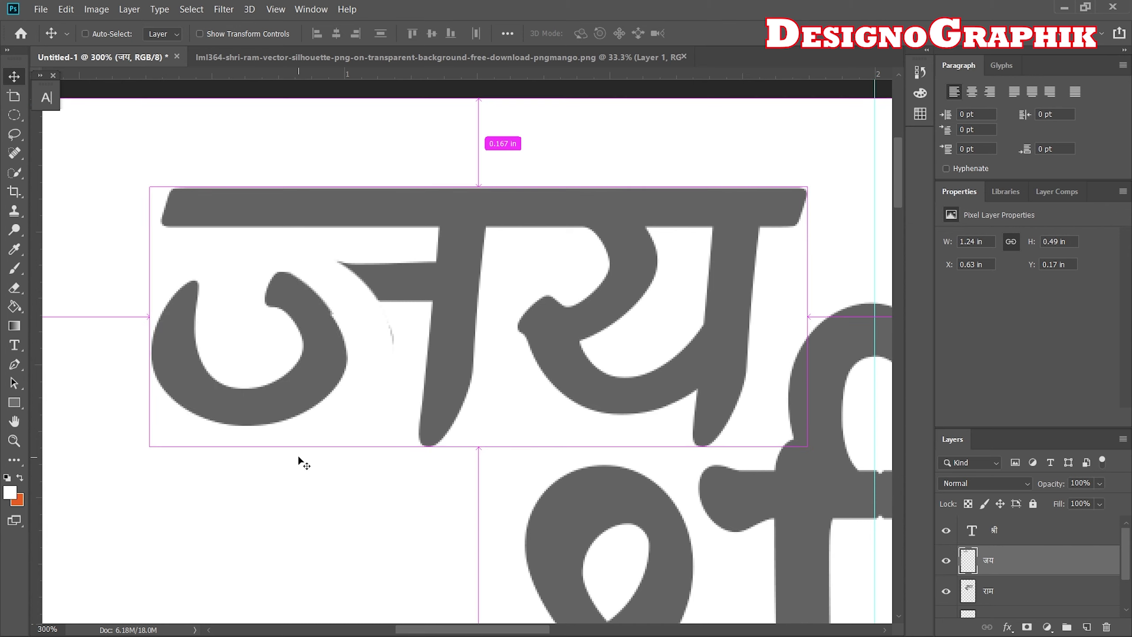
{"action": "key", "text": "ctrl+t"}
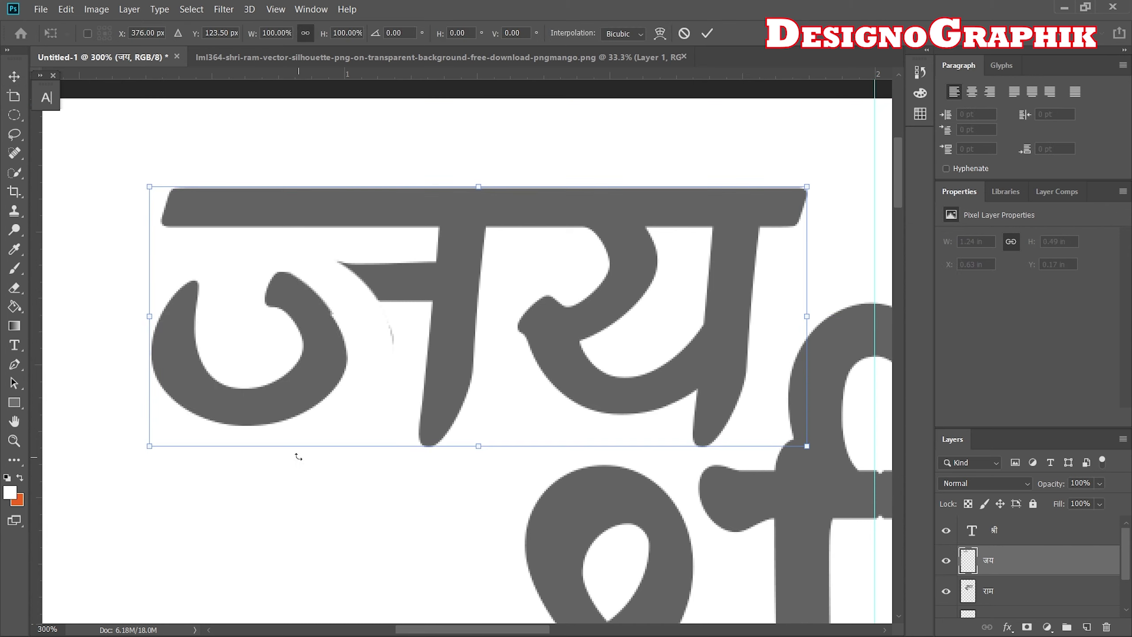
{"action": "key", "text": "Return"}
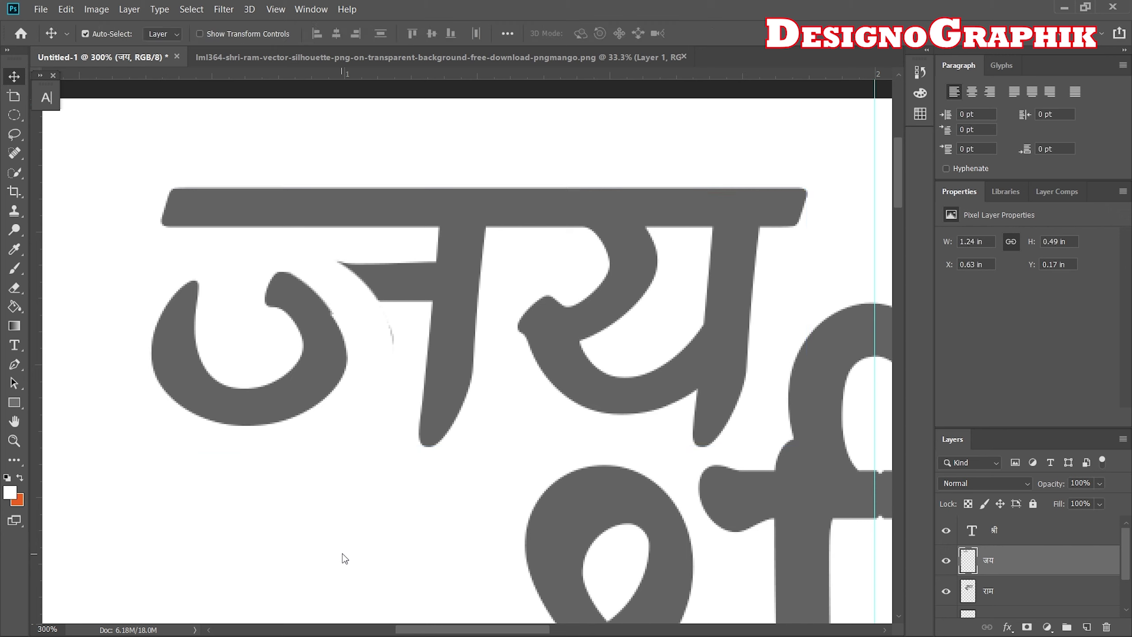
Step: Draw an elliptical selection around the detached curl of ज
{"action": "left_click", "coordinate": [20, 115]}
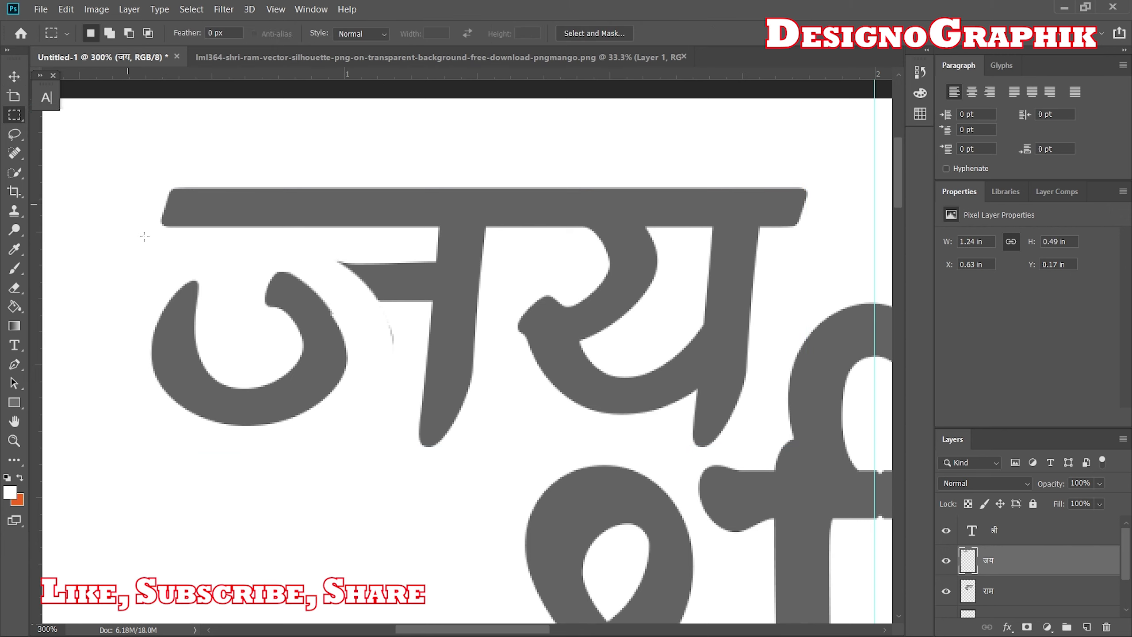
{"action": "left_click_drag", "start_coordinate": [146, 255], "coordinate": [296, 458]}
{"action": "right_click", "coordinate": [14, 115]}
{"action": "left_click", "coordinate": [80, 129]}
{"action": "mouse_move", "coordinate": [151, 243]}
{"action": "left_mouse_down"}
{"action": "mouse_move", "coordinate": [362, 467]}
{"action": "mouse_move", "coordinate": [343, 456]}
{"action": "left_mouse_up"}
{"action": "left_click_drag", "start_coordinate": [147, 255], "coordinate": [360, 464]}
Step: Move the curl to the start of जय and scale it up to about 157%
{"action": "left_click", "coordinate": [13, 77]}
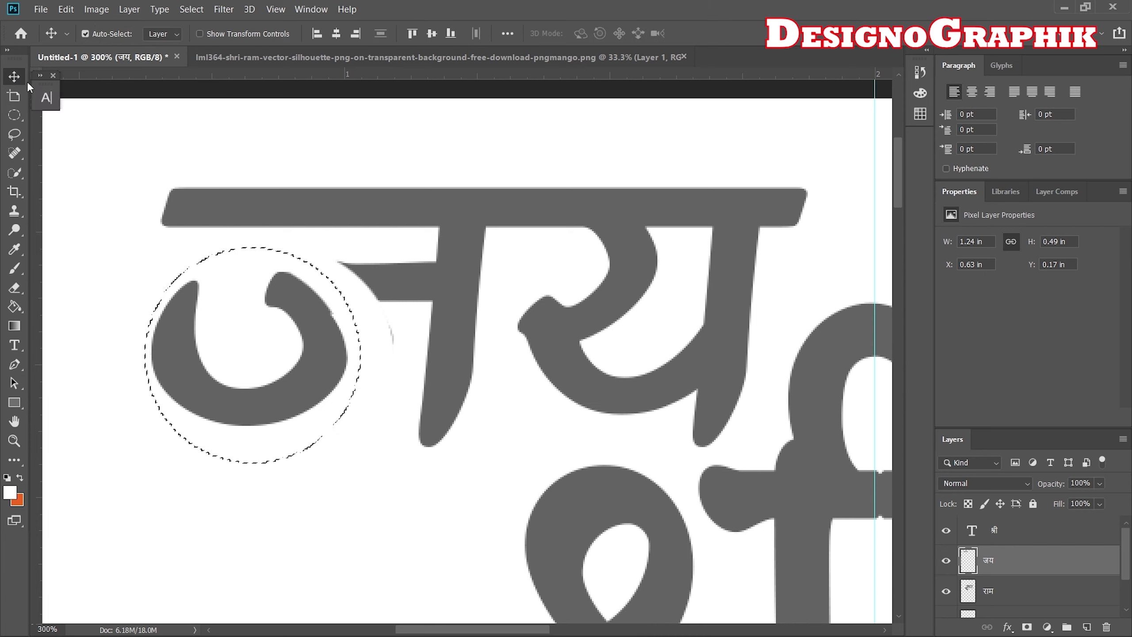
{"action": "left_click_drag", "start_coordinate": [191, 363], "coordinate": [153, 379]}
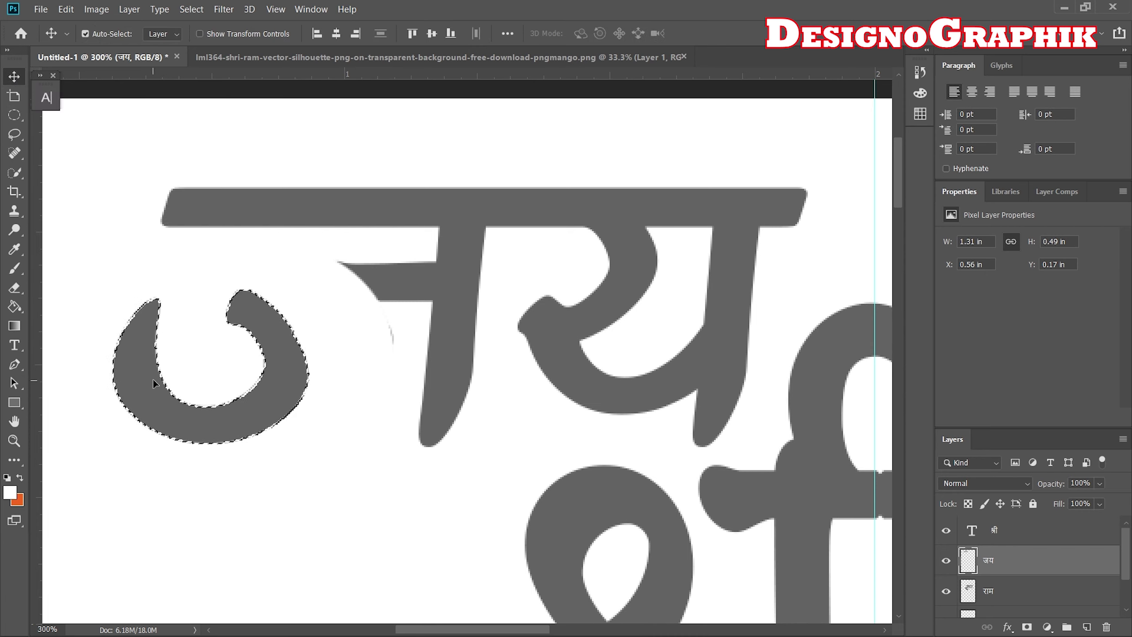
{"action": "key", "text": "ctrl"}
{"action": "key", "text": "ctrl+t"}
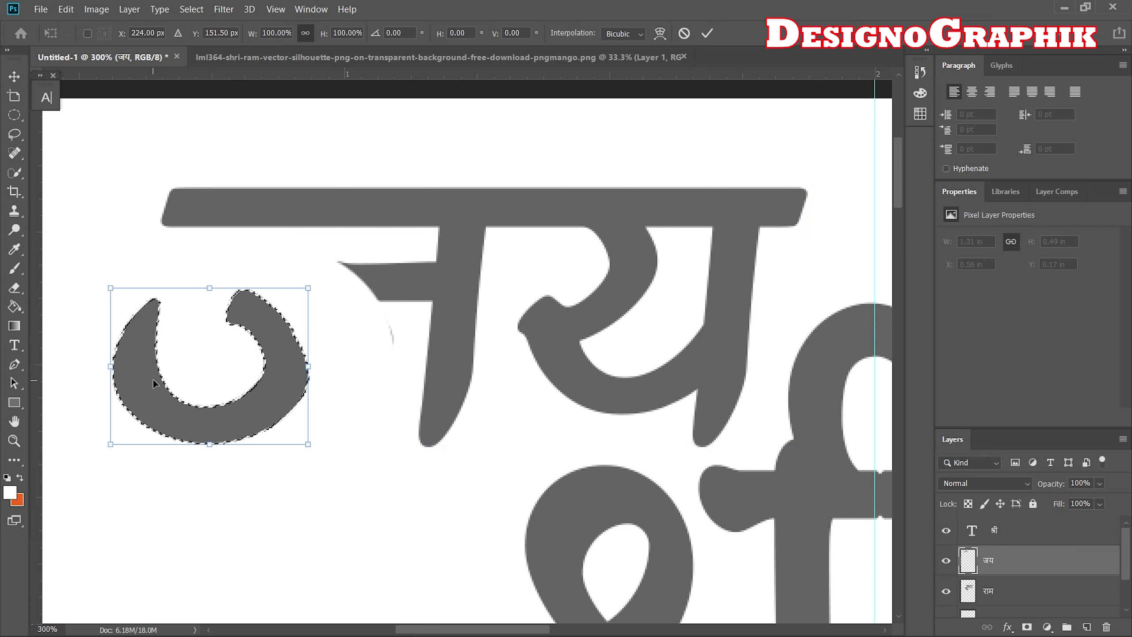
{"action": "left_click_drag", "start_coordinate": [308, 443], "coordinate": [407, 522]}
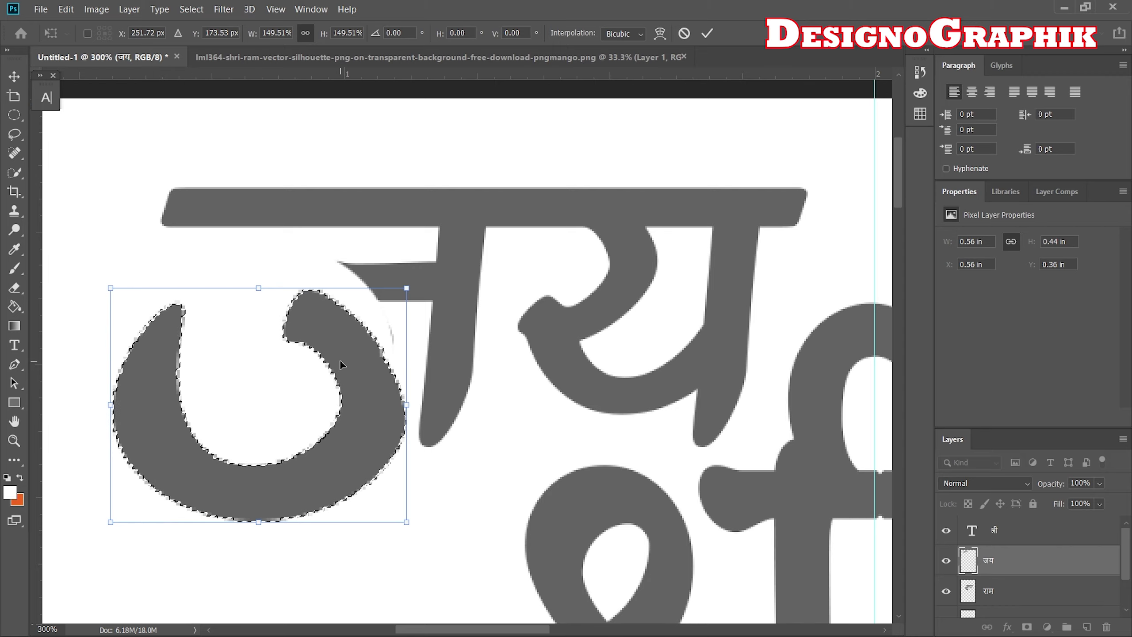
{"action": "key", "text": "ctrl+minus"}
{"action": "key", "text": "ctrl+minus"}
{"action": "key", "text": "ctrl+minus"}
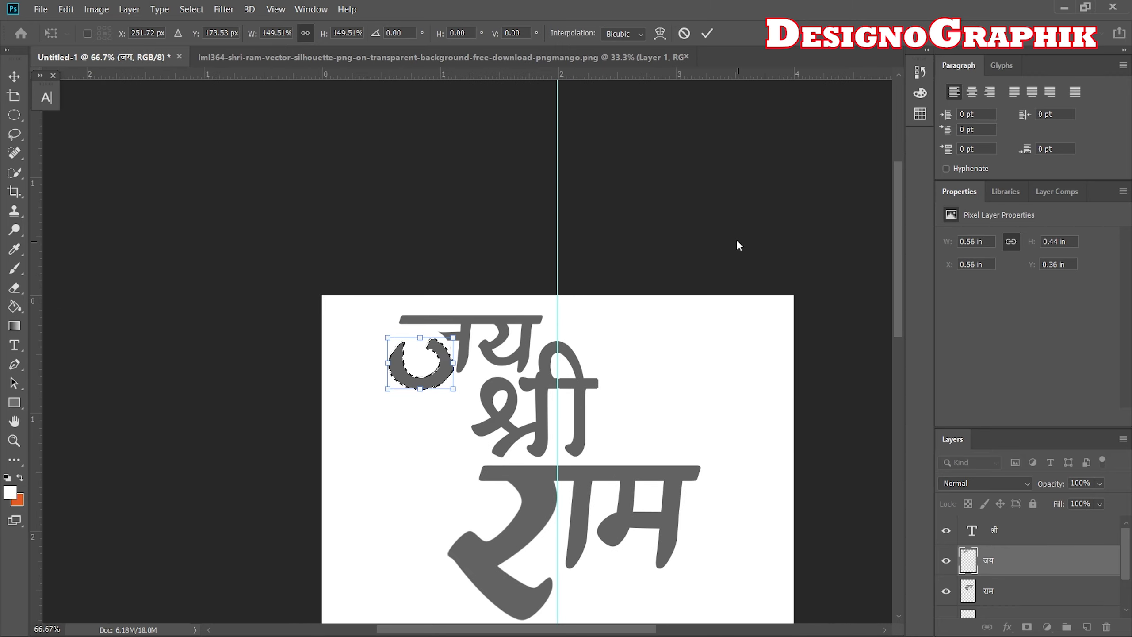
{"action": "mouse_move", "coordinate": [630, 396]}
{"action": "left_mouse_down"}
{"action": "mouse_move", "coordinate": [589, 298]}
{"action": "mouse_move", "coordinate": [551, 140]}
{"action": "mouse_move", "coordinate": [632, 172]}
{"action": "mouse_move", "coordinate": [483, 230]}
{"action": "mouse_move", "coordinate": [597, 171]}
{"action": "mouse_move", "coordinate": [589, 255]}
{"action": "mouse_move", "coordinate": [601, 226]}
{"action": "left_mouse_up"}
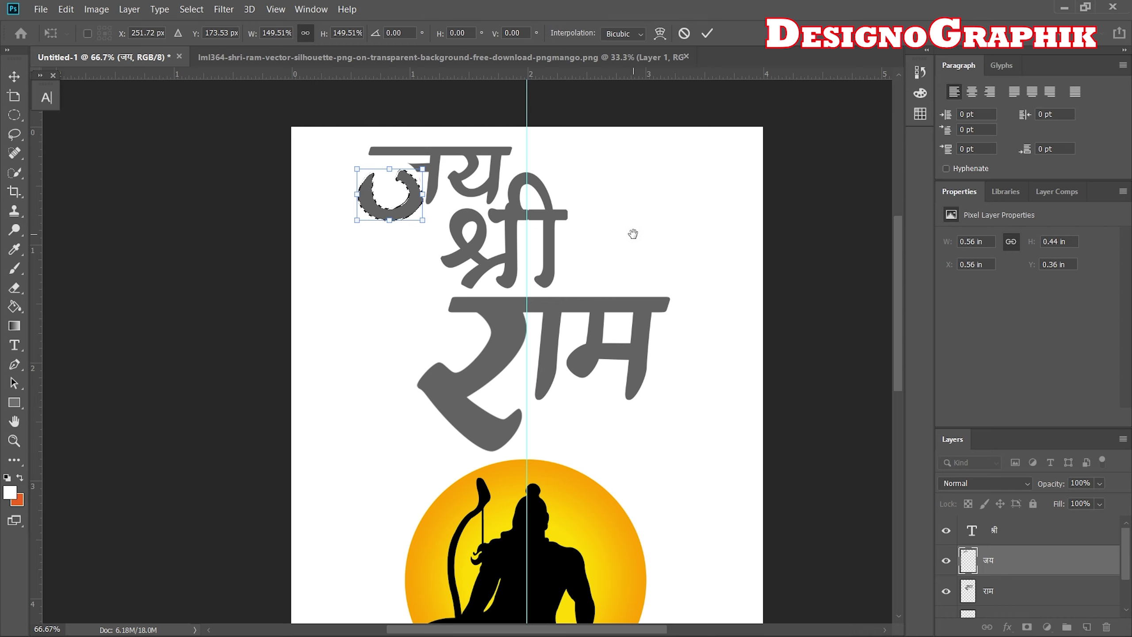
{"action": "mouse_move", "coordinate": [631, 232]}
{"action": "left_mouse_down"}
{"action": "mouse_move", "coordinate": [620, 188]}
{"action": "mouse_move", "coordinate": [485, 253]}
{"action": "mouse_move", "coordinate": [593, 195]}
{"action": "mouse_move", "coordinate": [657, 241]}
{"action": "mouse_move", "coordinate": [629, 229]}
{"action": "left_mouse_up"}
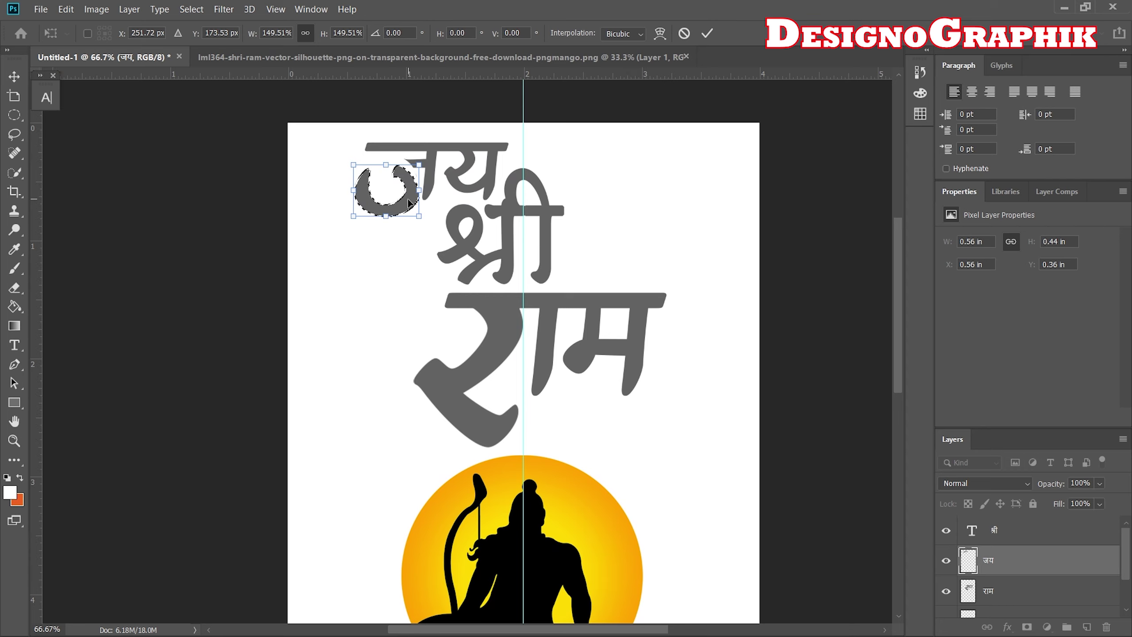
{"action": "left_click_drag", "start_coordinate": [408, 203], "coordinate": [409, 188]}
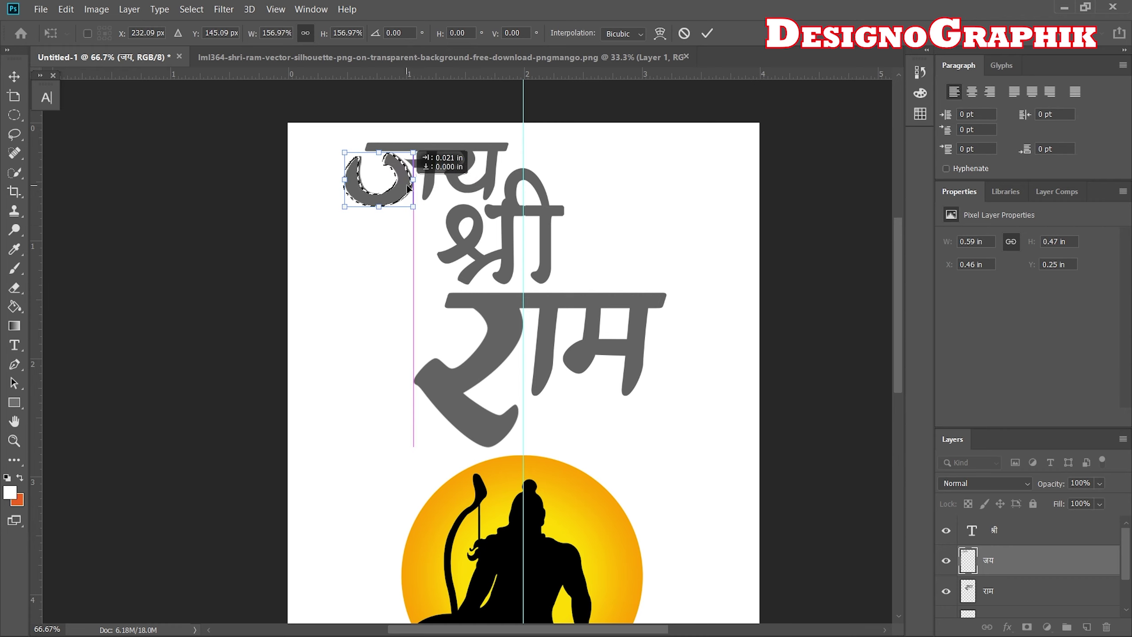
{"action": "left_click_drag", "start_coordinate": [409, 188], "coordinate": [412, 188]}
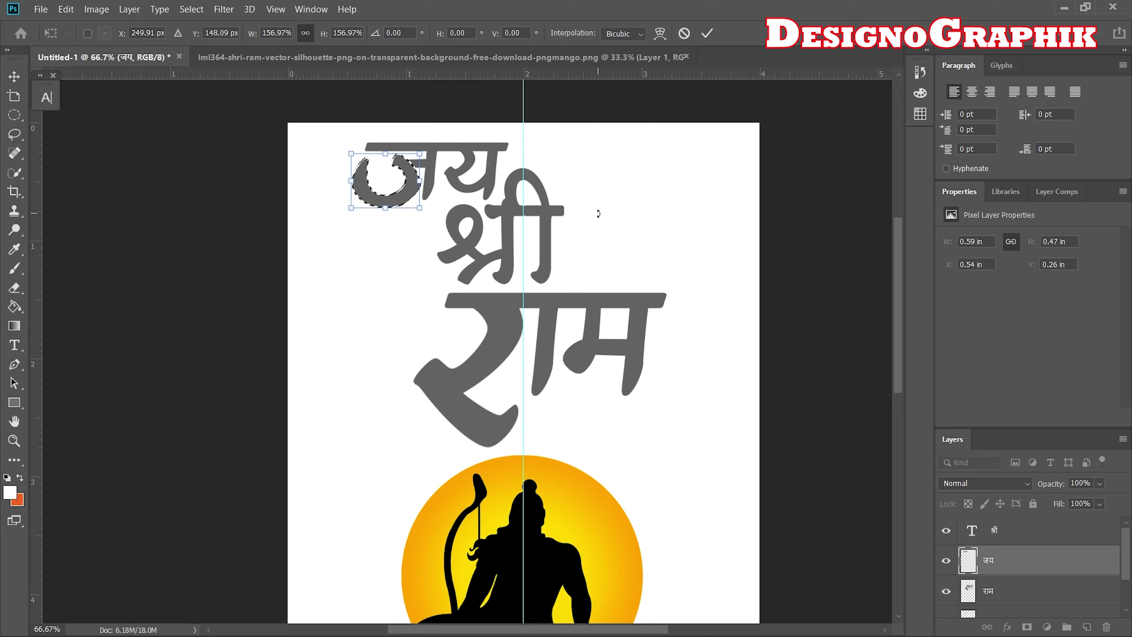
{"action": "key", "text": "Return"}
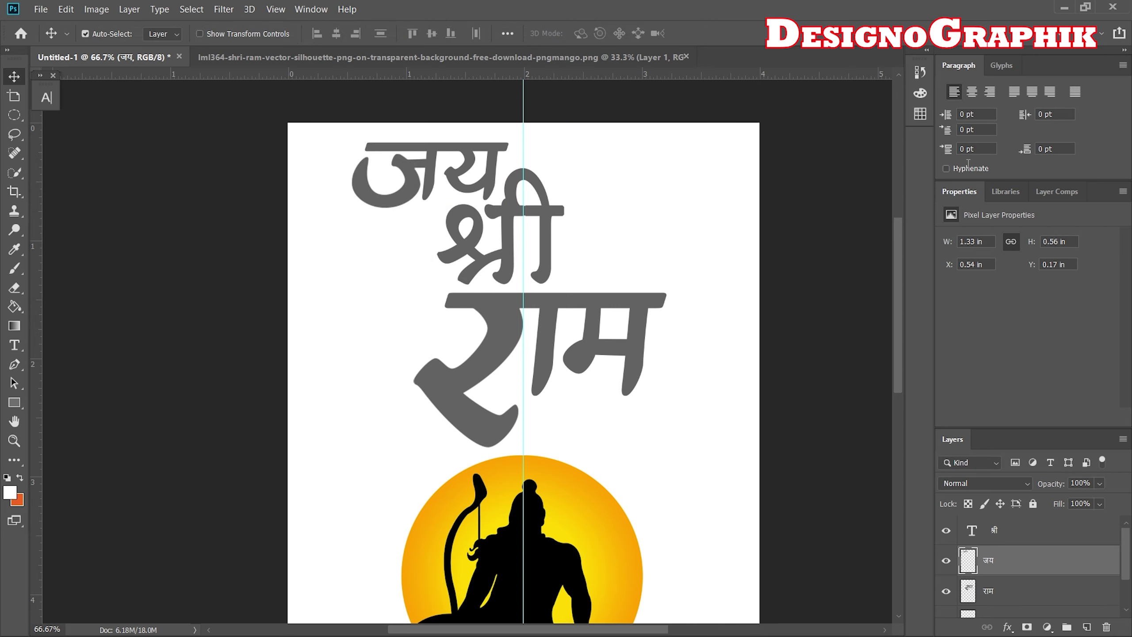
Step: Select the राम layer and zoom in close on its lettering
{"action": "left_click_drag", "start_coordinate": [899, 258], "coordinate": [877, 255]}
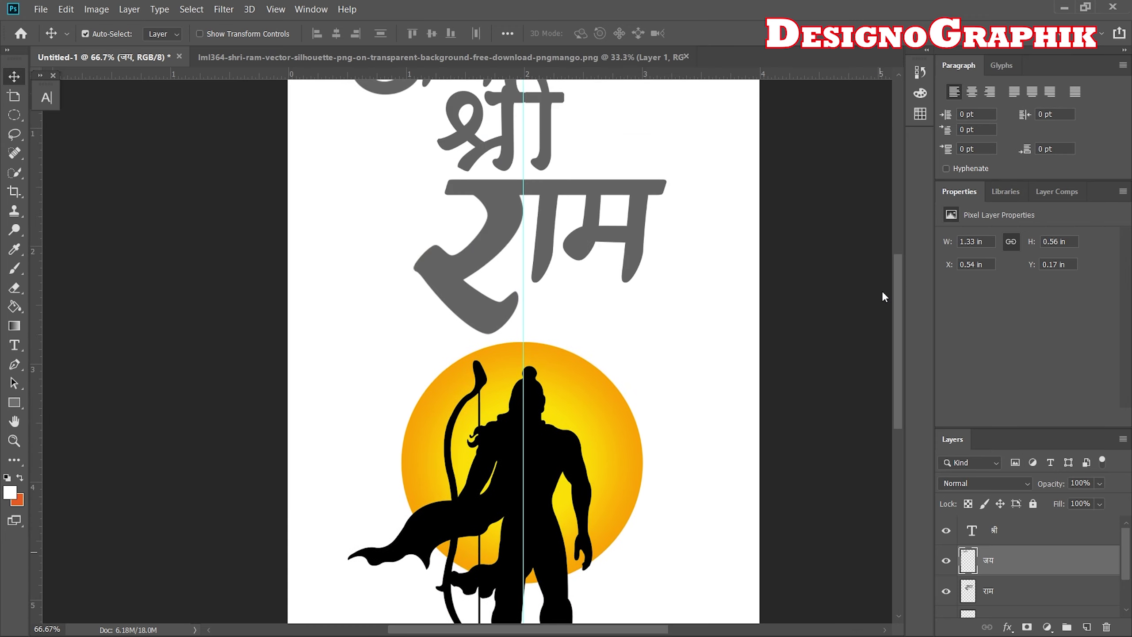
{"action": "scroll", "coordinate": [874, 264], "scroll_direction": "down", "scroll_amount": 2}
{"action": "scroll", "coordinate": [872, 270], "scroll_direction": "down", "scroll_amount": 1}
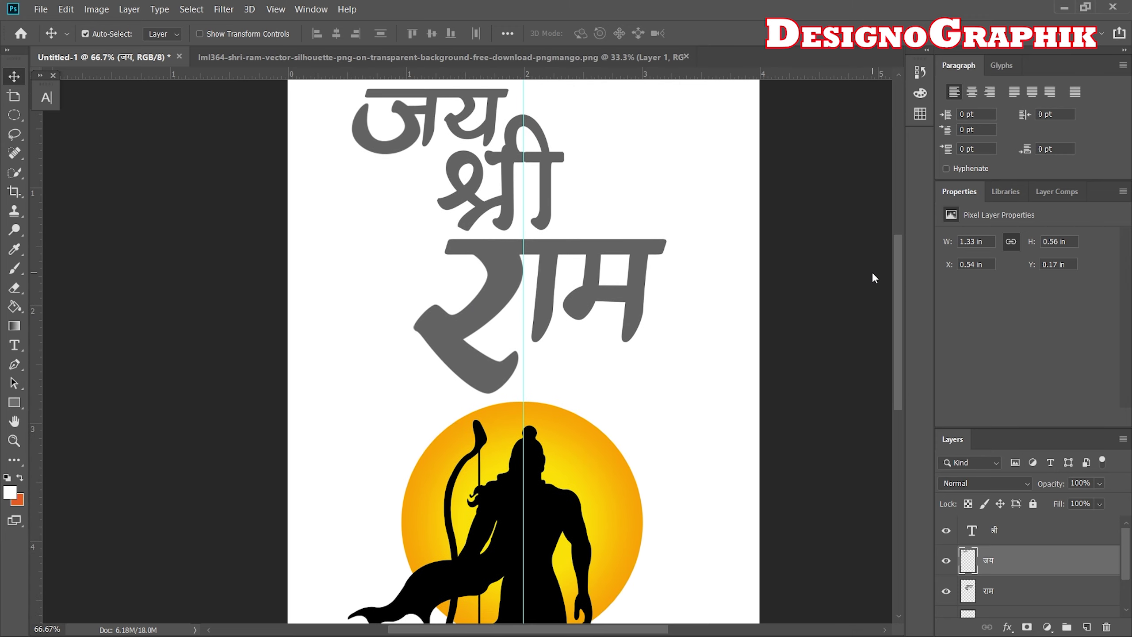
{"action": "scroll", "coordinate": [870, 280], "scroll_direction": "down", "scroll_amount": 2}
{"action": "scroll", "coordinate": [868, 295], "scroll_direction": "down", "scroll_amount": 1}
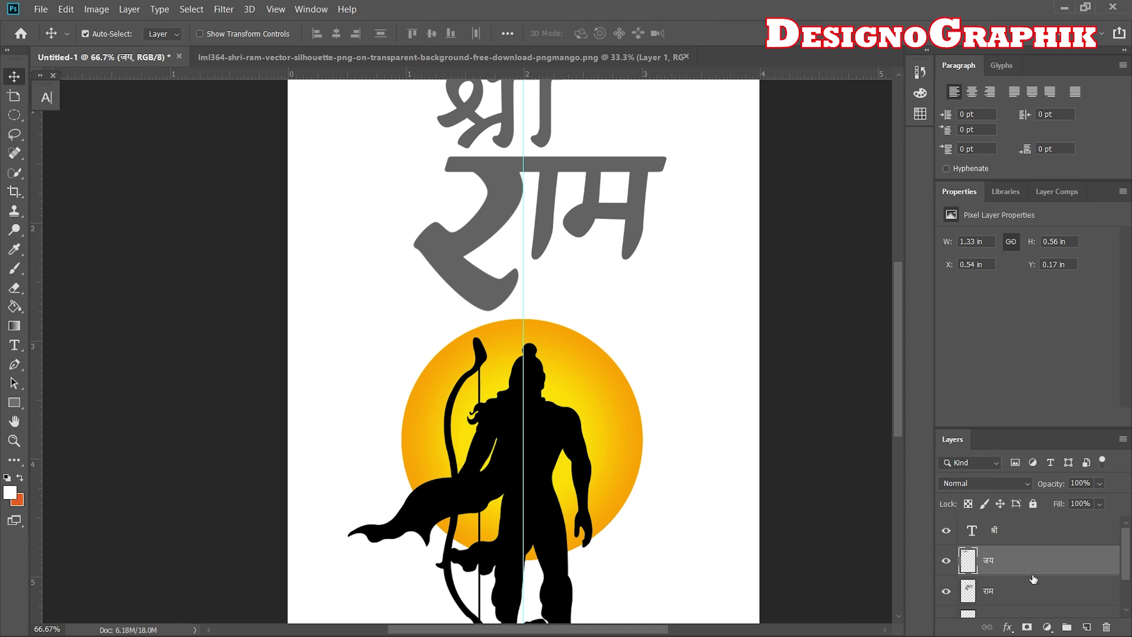
{"action": "scroll", "coordinate": [1015, 592], "scroll_direction": "down", "scroll_amount": 1}
{"action": "left_click", "coordinate": [1010, 563]}
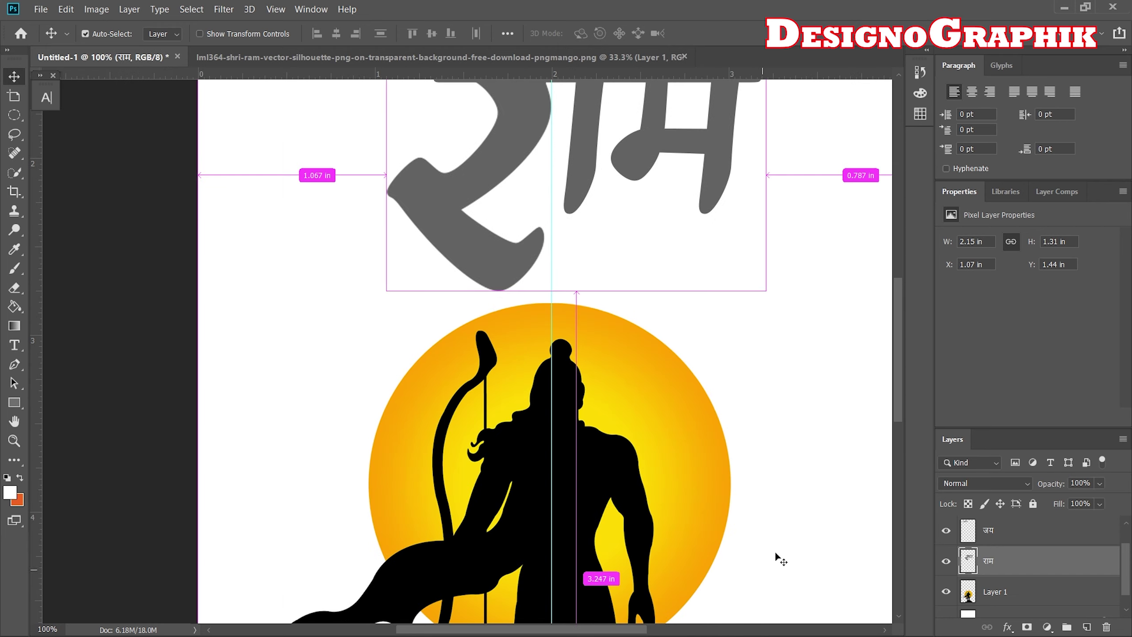
{"action": "key", "text": "ctrl+plus"}
{"action": "key", "text": "ctrl+plus"}
{"action": "scroll", "coordinate": [677, 236], "scroll_direction": "up", "scroll_amount": 2}
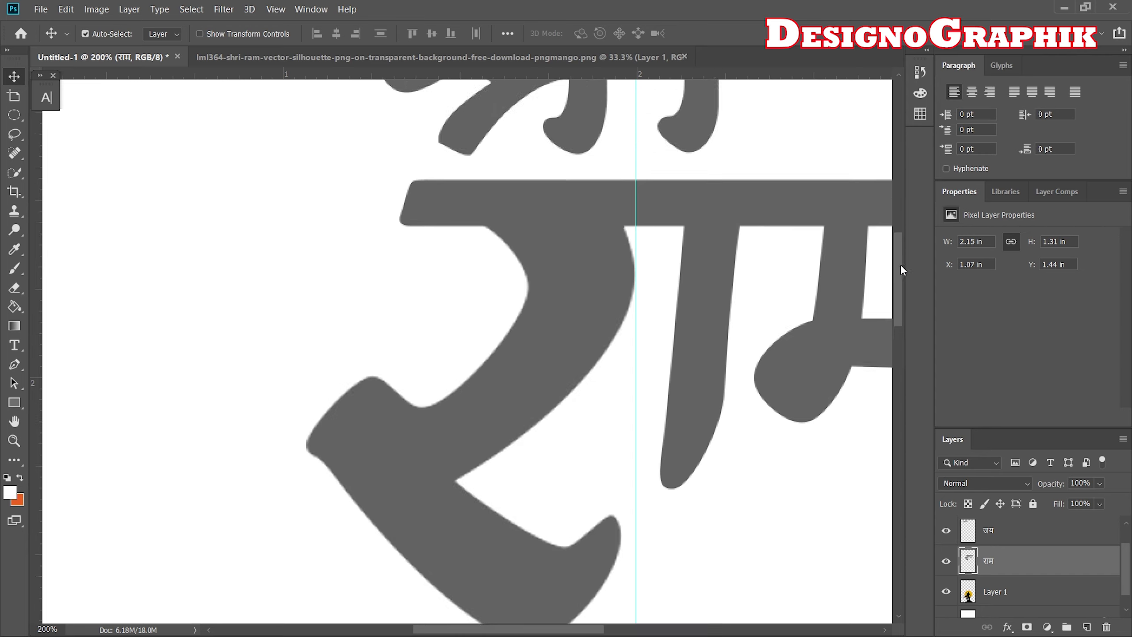
Step: Scale the र glyph down to about 87% and raise it slightly
{"action": "left_click", "coordinate": [14, 115]}
{"action": "left_click_drag", "start_coordinate": [246, 173], "coordinate": [649, 594]}
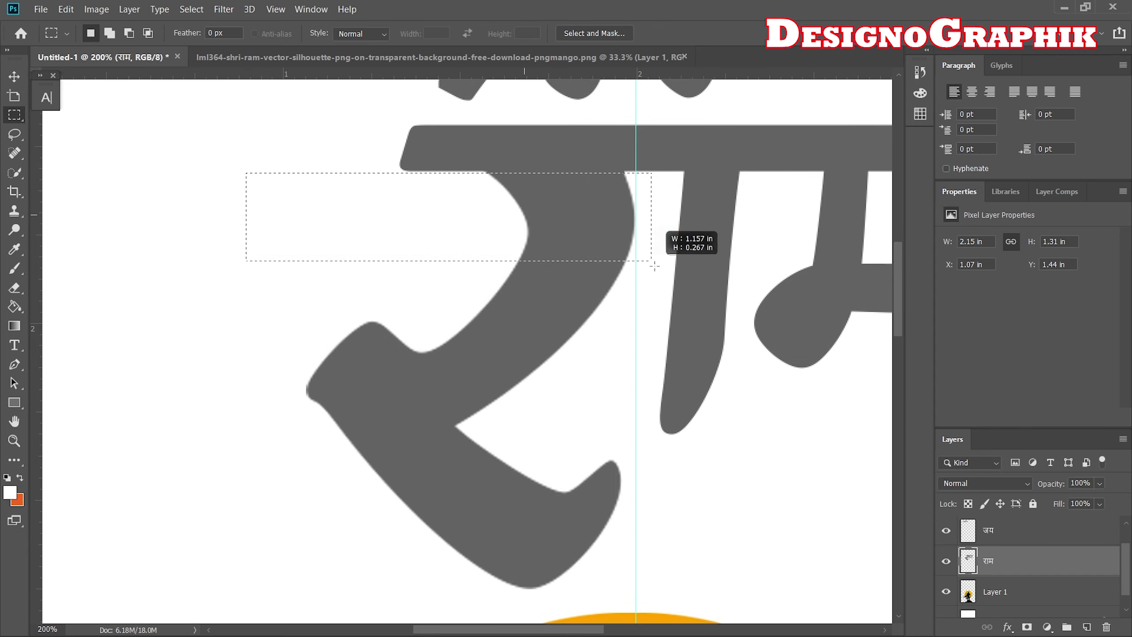
{"action": "key", "text": "v"}
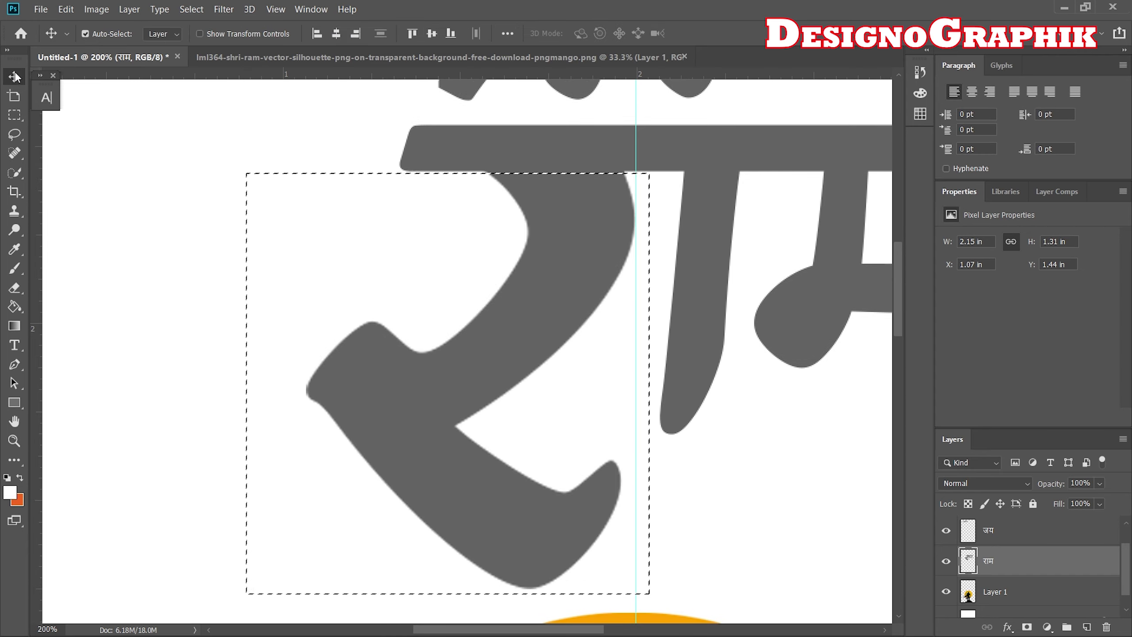
{"action": "left_click_drag", "start_coordinate": [587, 234], "coordinate": [574, 234]}
{"action": "key", "text": "ctrl+t"}
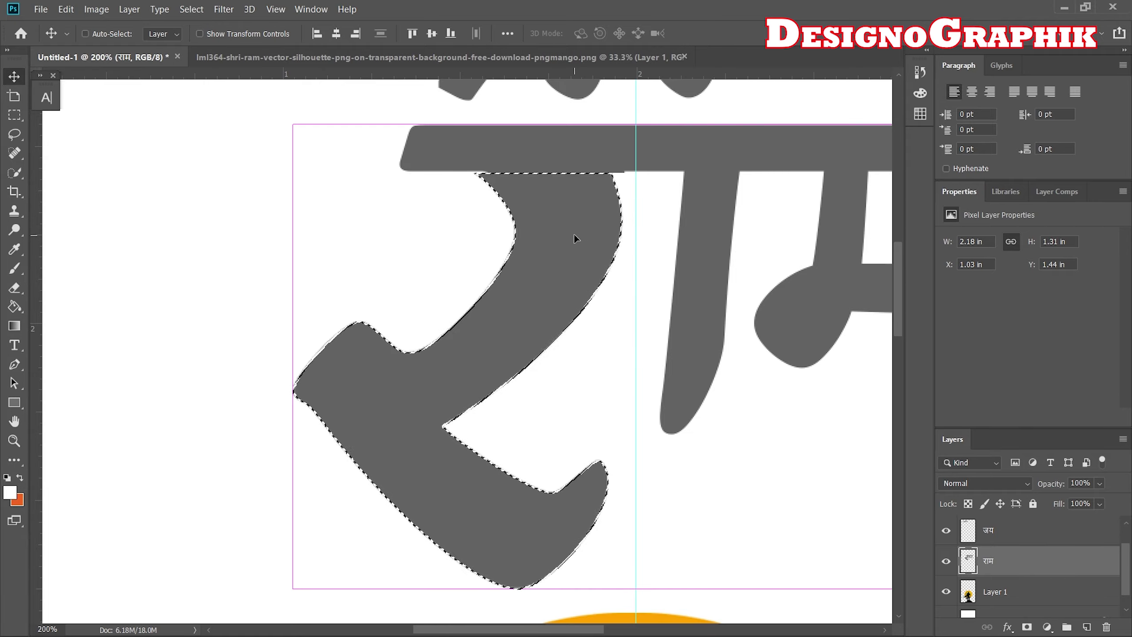
{"action": "left_click_drag", "start_coordinate": [293, 172], "coordinate": [335, 224]}
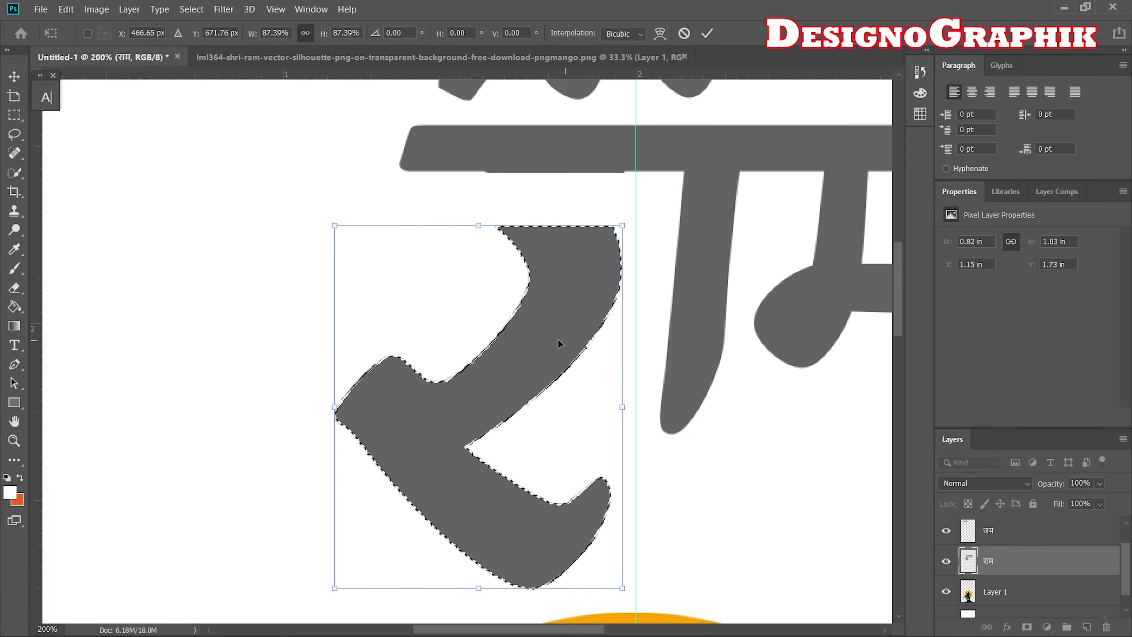
{"action": "left_click_drag", "start_coordinate": [558, 339], "coordinate": [554, 283]}
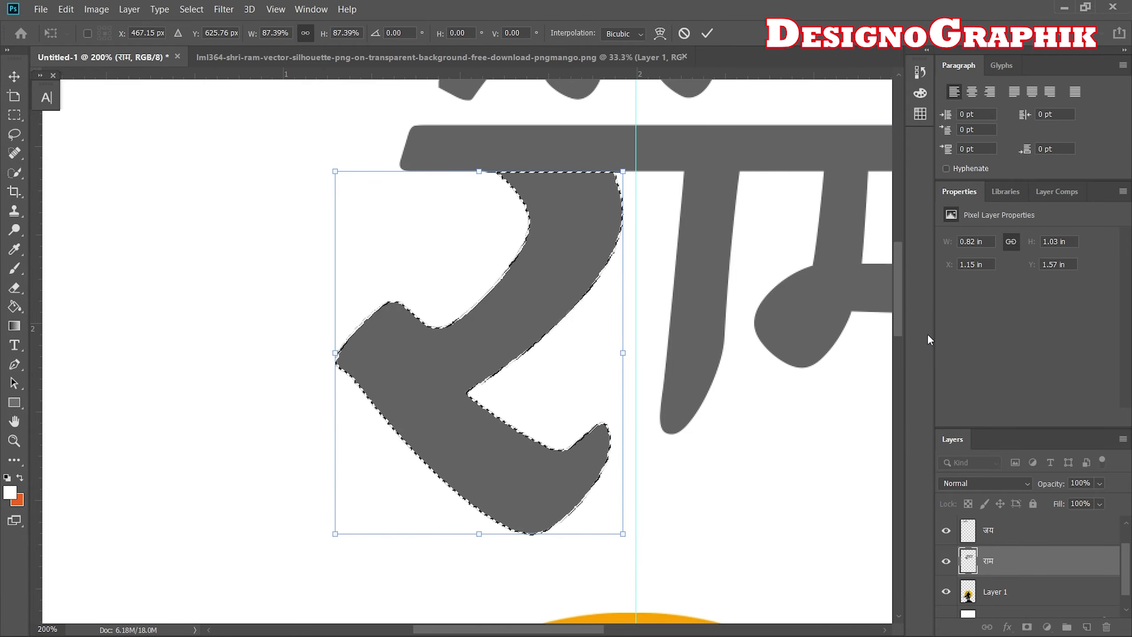
{"action": "key", "text": "ctrl+0"}
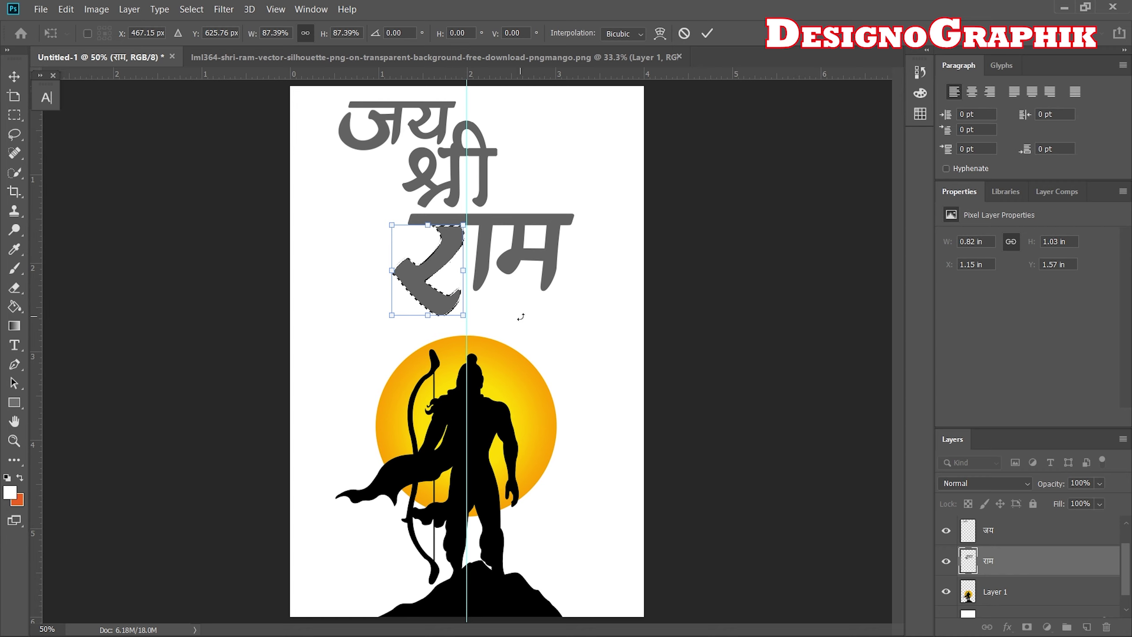
Step: Commit the र resize, deselect, and select the जय, राम and श्री layers
{"action": "key", "text": "Return"}
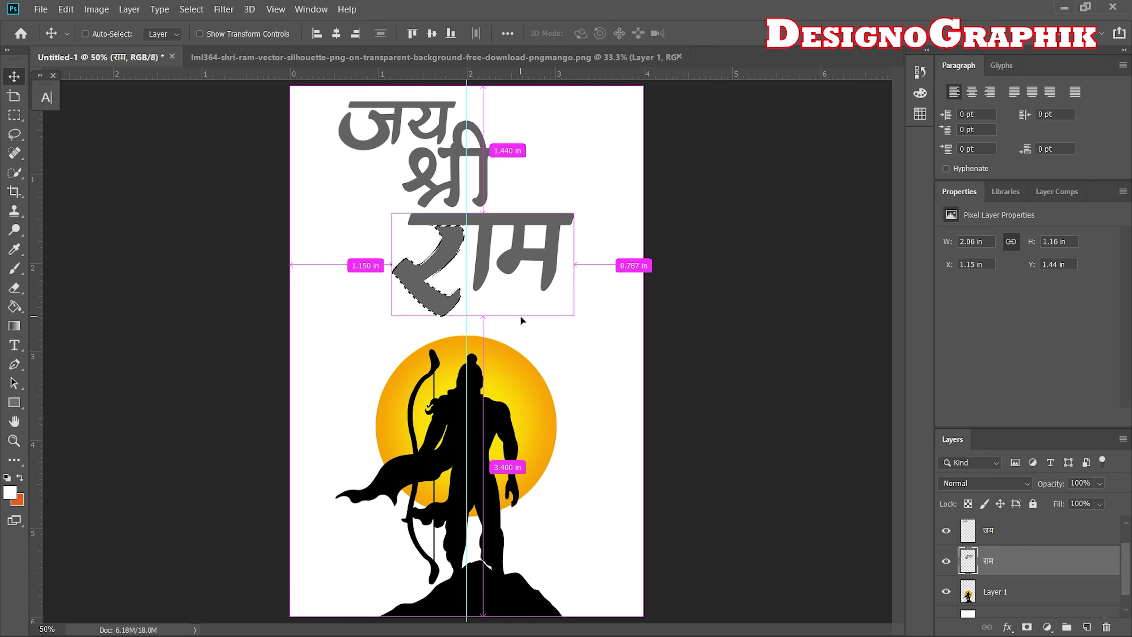
{"action": "key", "text": "ctrl+d"}
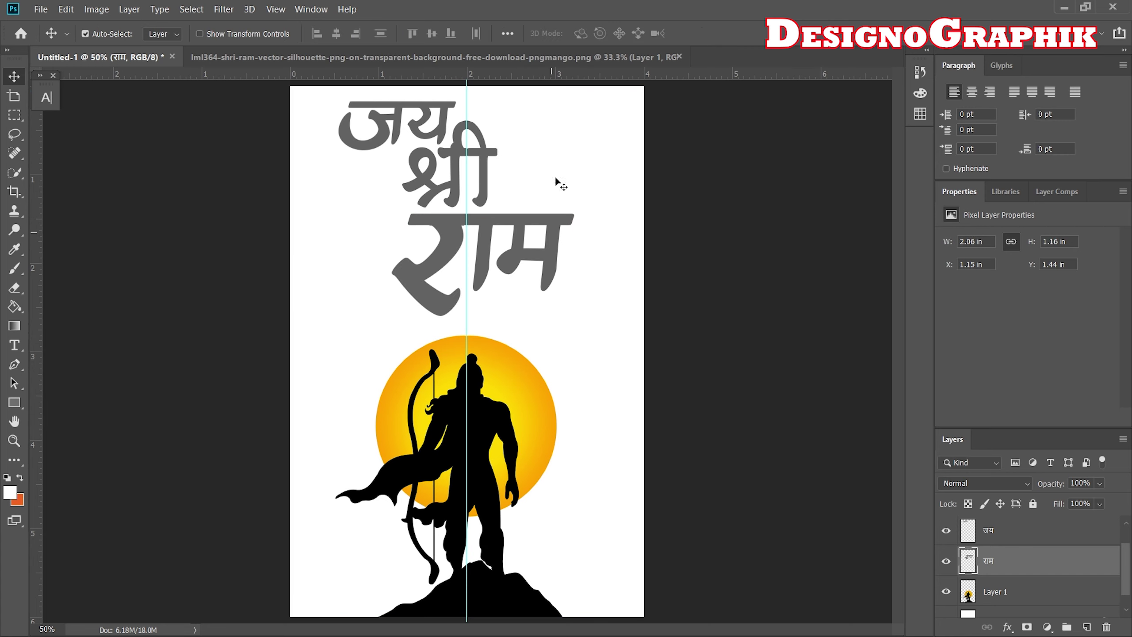
{"action": "key", "text": "alt+bracketright"}
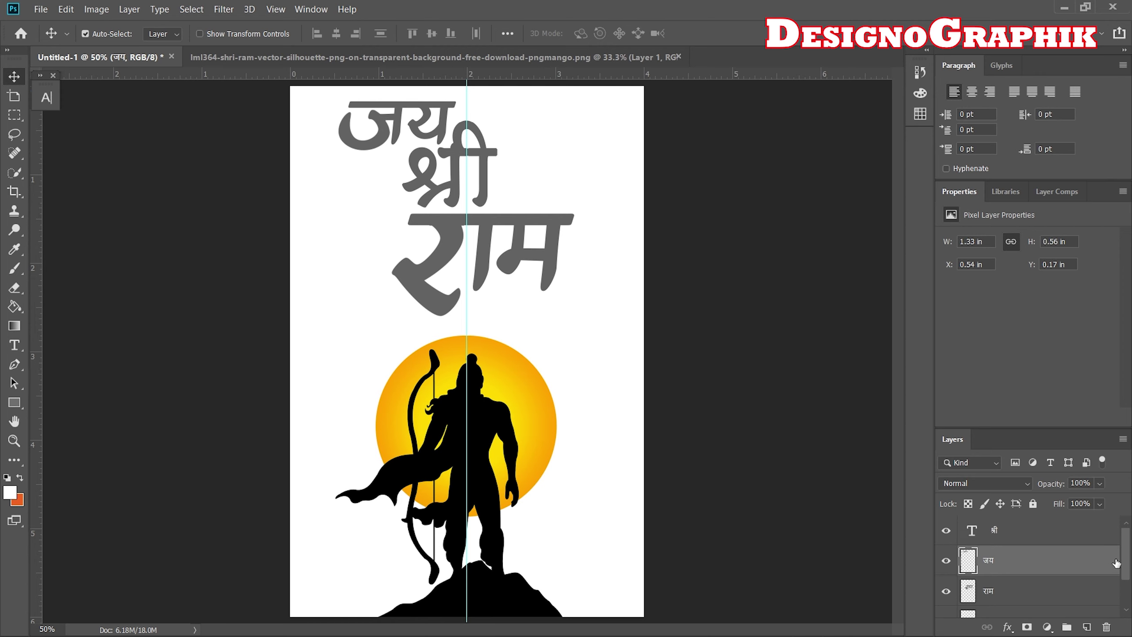
{"action": "mouse_move", "coordinate": [1122, 559]}
{"action": "left_mouse_down"}
{"action": "mouse_move", "coordinate": [1124, 579]}
{"action": "mouse_move", "coordinate": [1124, 567]}
{"action": "left_mouse_up"}
{"action": "left_click", "coordinate": [1037, 568]}
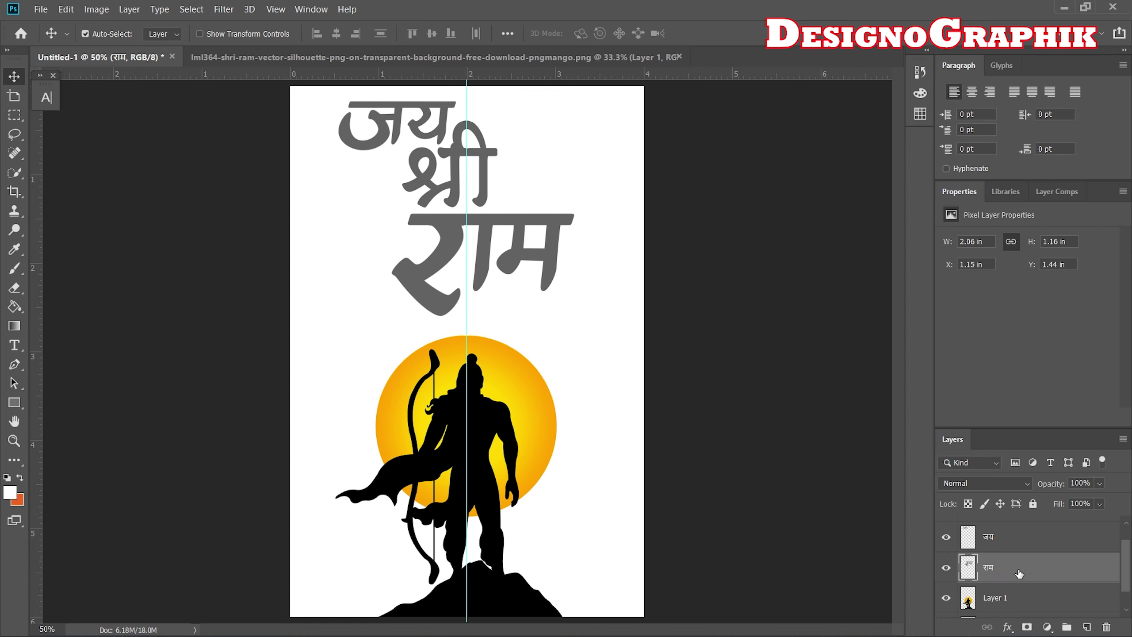
{"action": "left_click", "coordinate": [1015, 549], "text": "shift"}
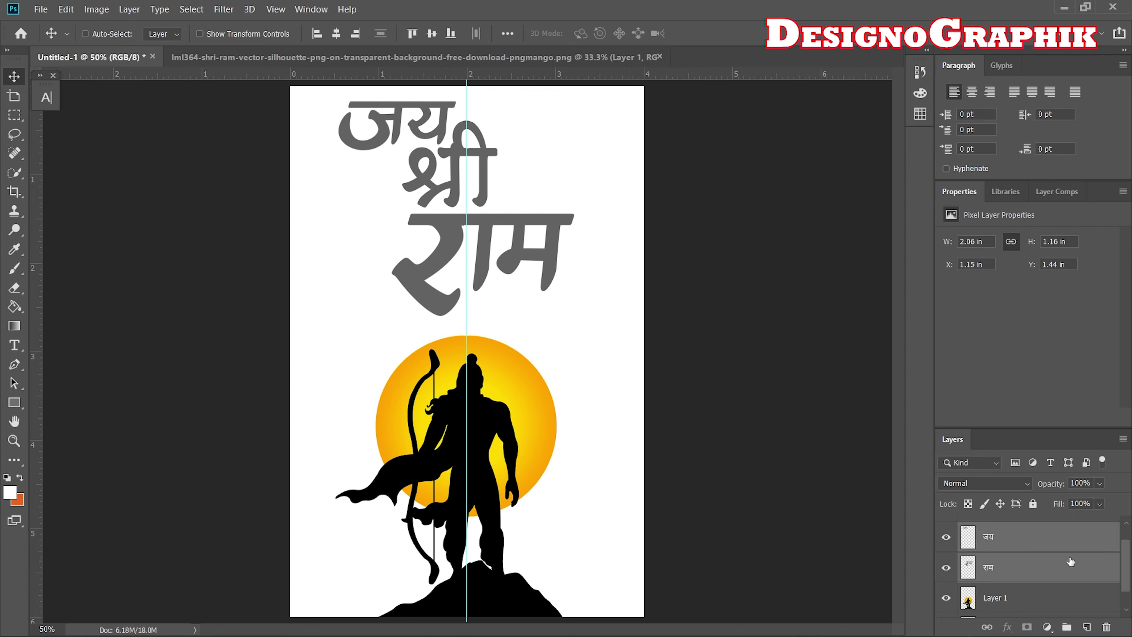
{"action": "left_click_drag", "start_coordinate": [1129, 575], "coordinate": [1128, 561]}
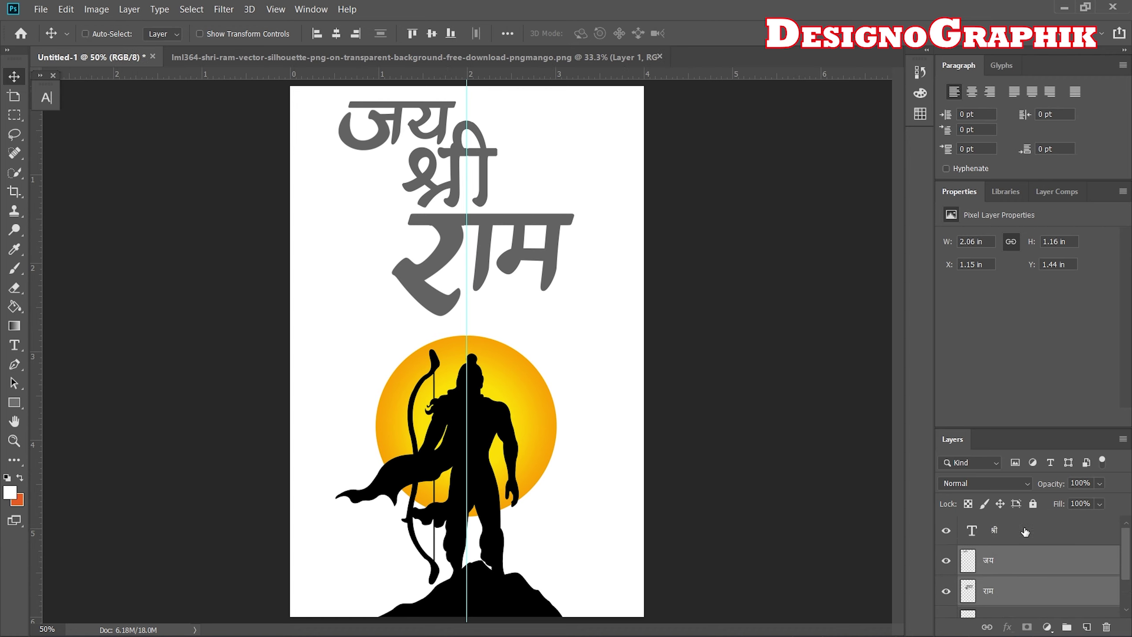
{"action": "left_click", "coordinate": [1036, 536], "text": "shift"}
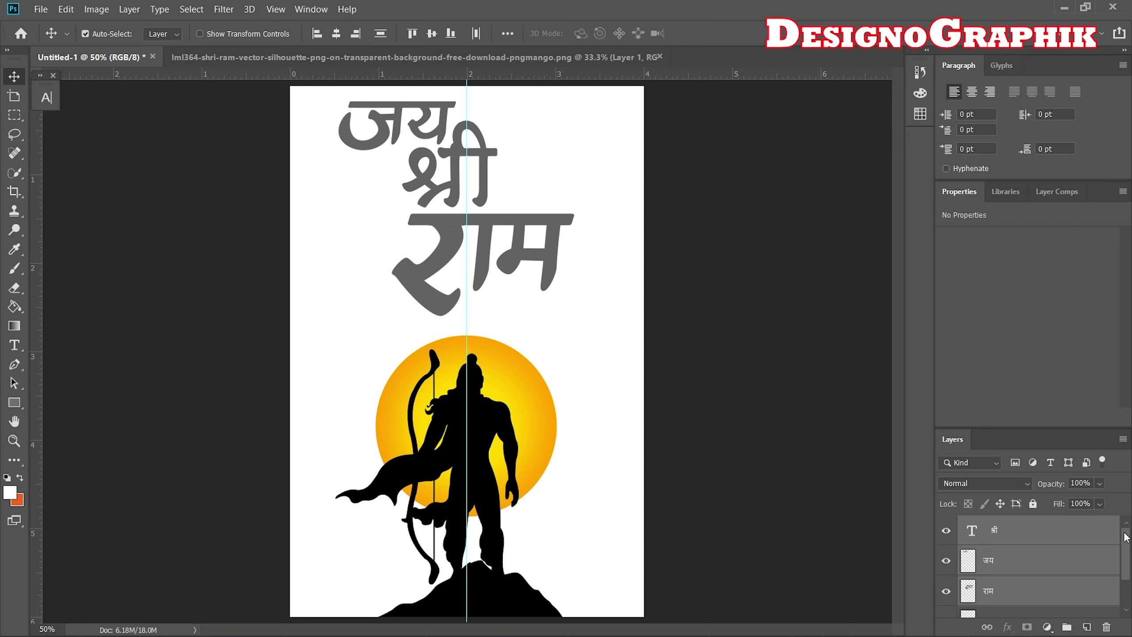
Step: Rasterize the श्री type and link the three word layers together
{"action": "right_click", "coordinate": [1003, 537]}
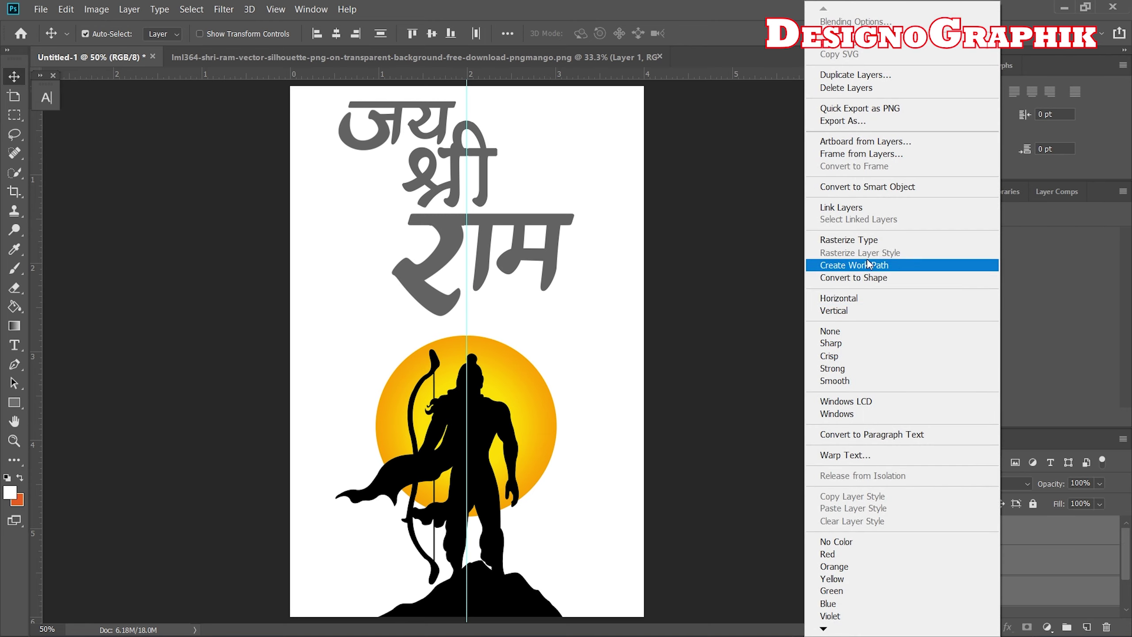
{"action": "left_click", "coordinate": [848, 241]}
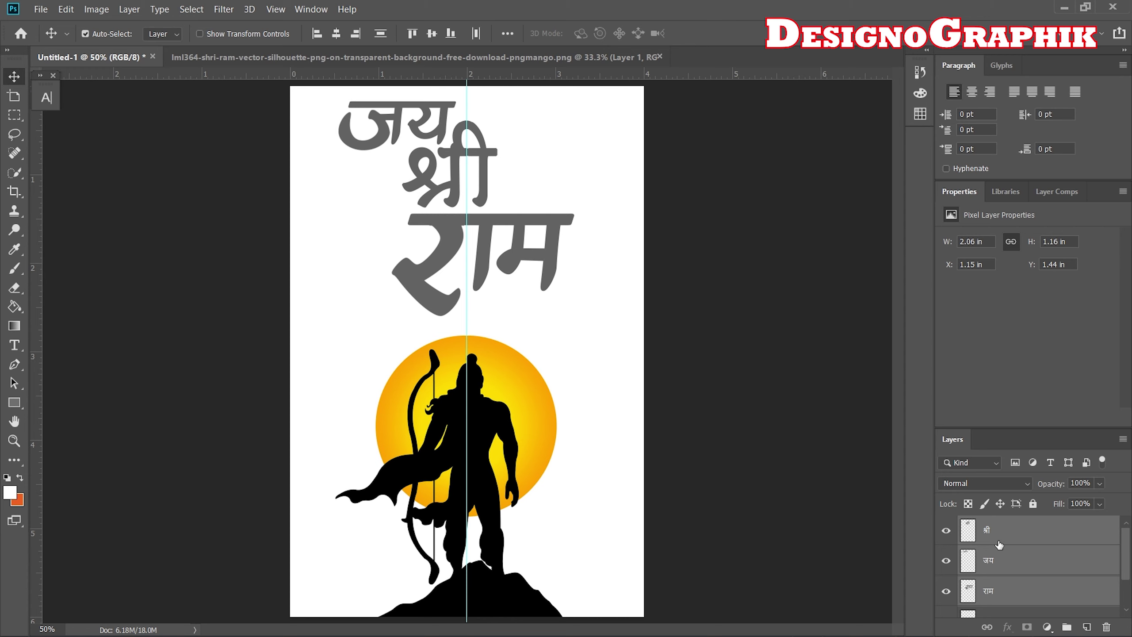
{"action": "right_click", "coordinate": [1016, 548]}
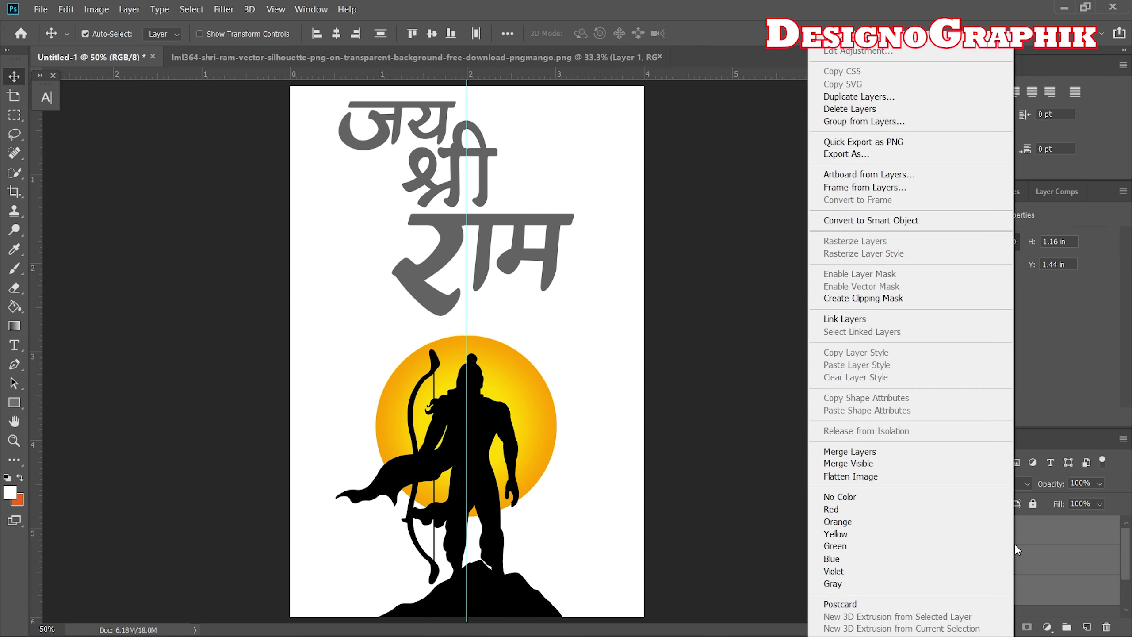
{"action": "left_click", "coordinate": [864, 320]}
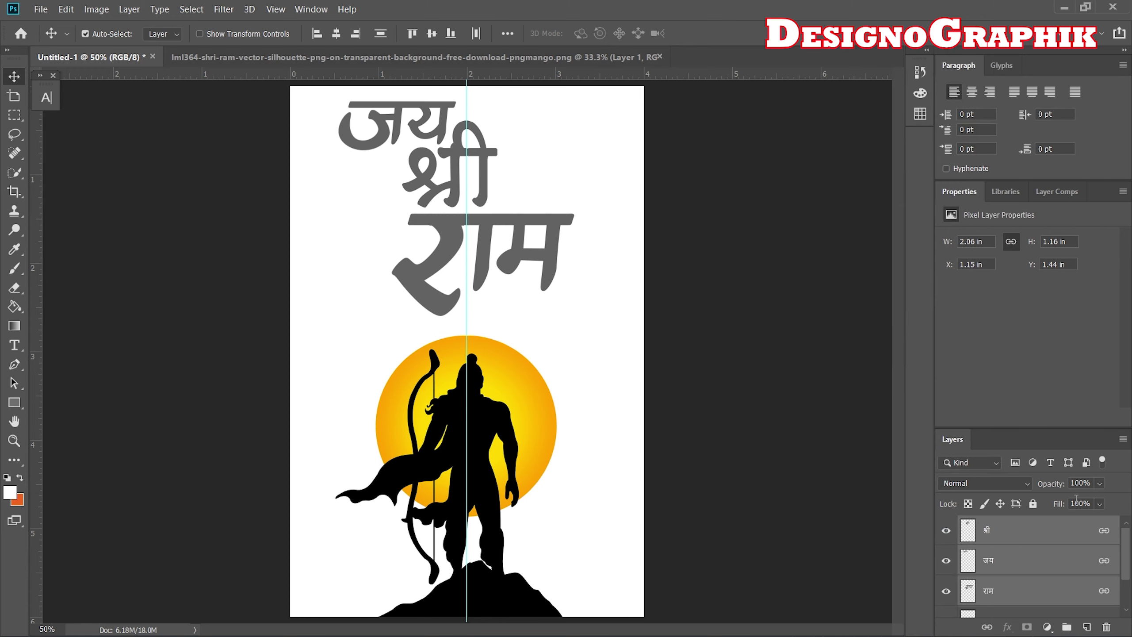
Step: Select the राम letters, nudge them up, and fill them white
{"action": "left_click", "coordinate": [14, 115]}
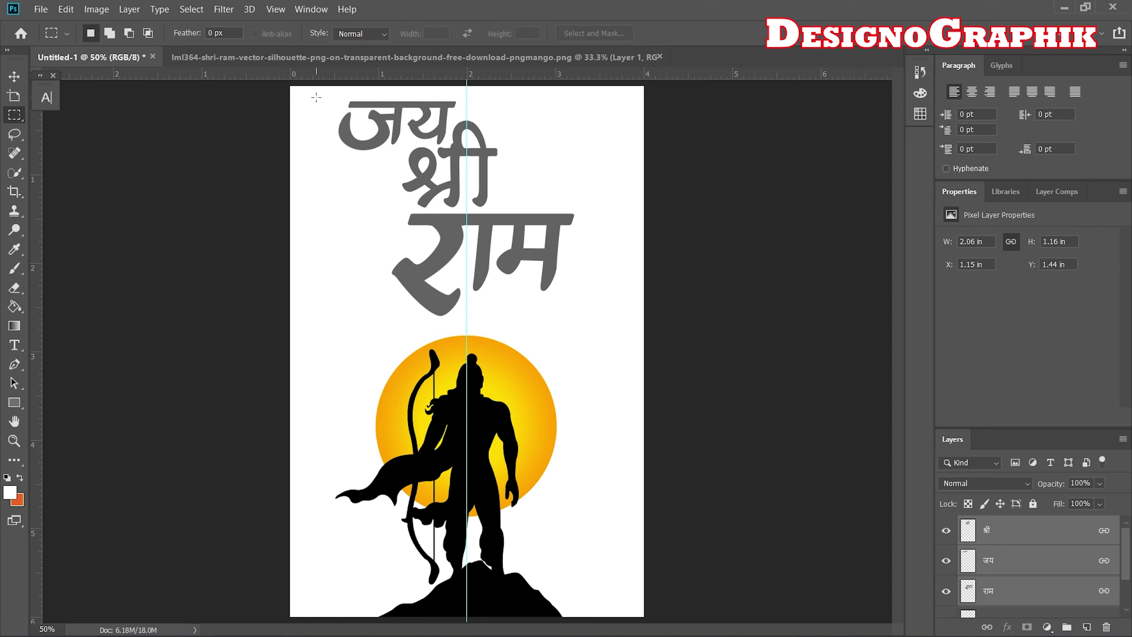
{"action": "left_click_drag", "start_coordinate": [315, 92], "coordinate": [595, 328]}
{"action": "left_click", "coordinate": [16, 78]}
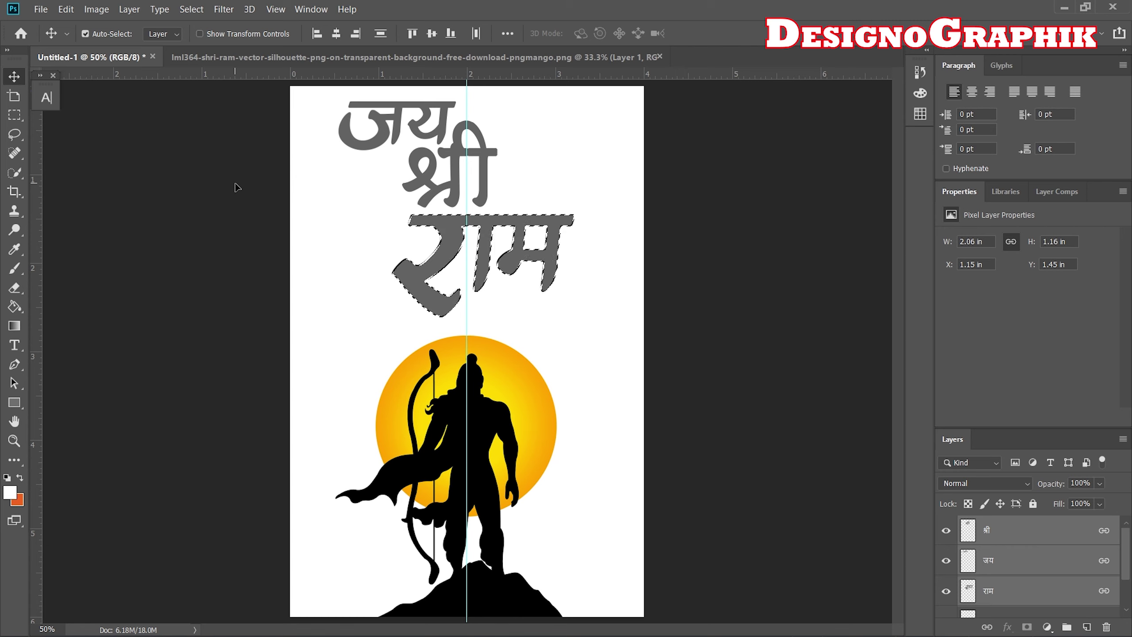
{"action": "key", "text": "shift+Up"}
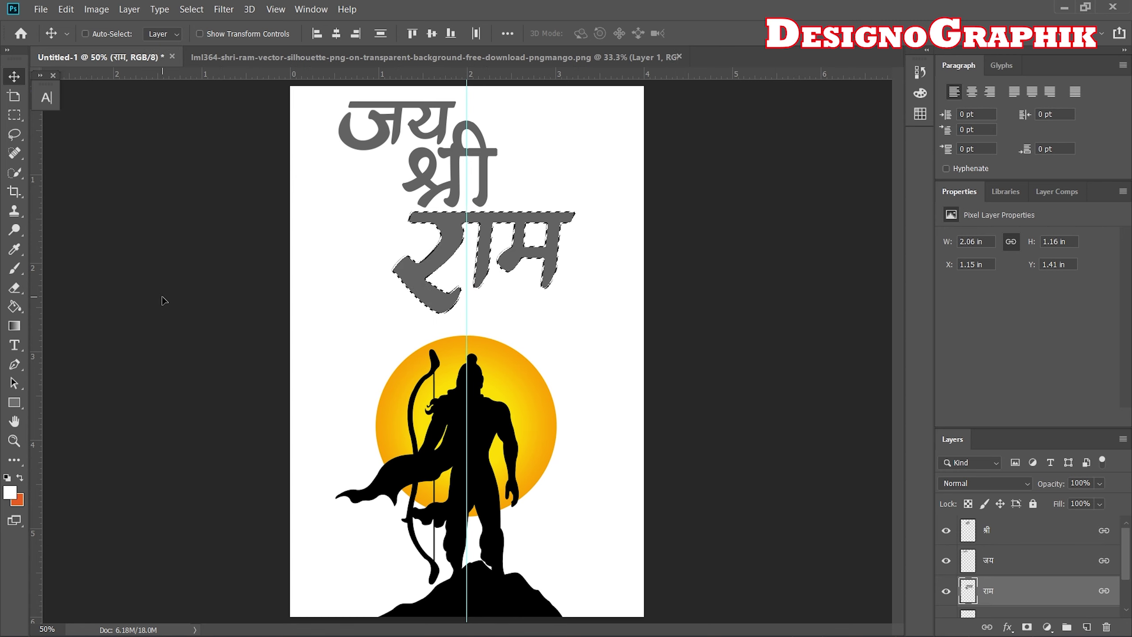
{"action": "key", "text": "ctrl+BackSpace"}
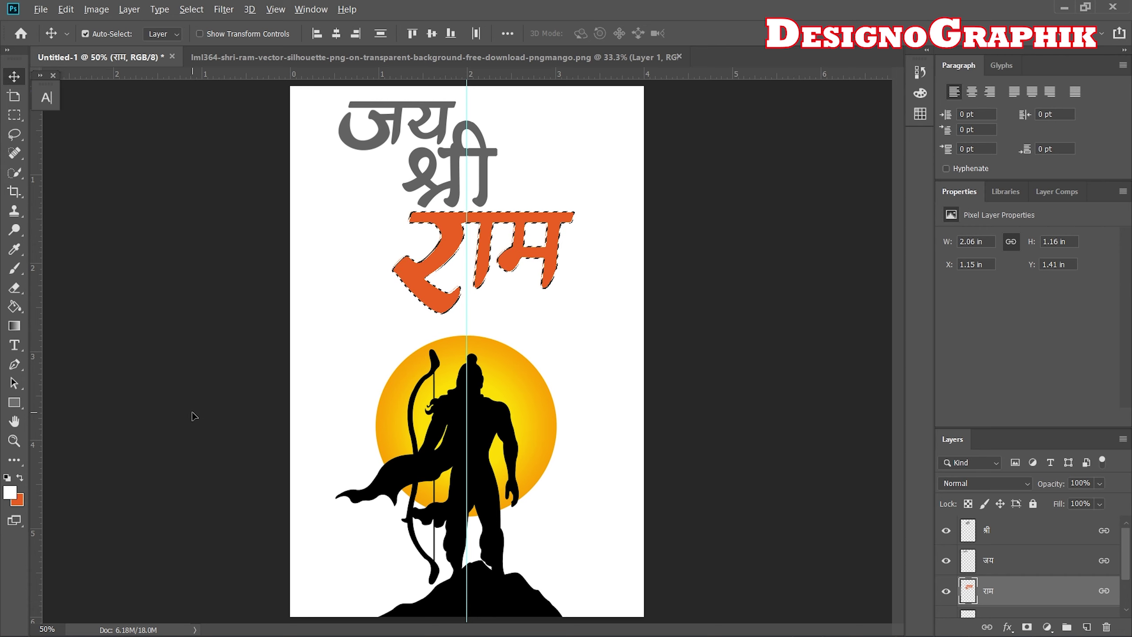
{"action": "key", "text": "Delete"}
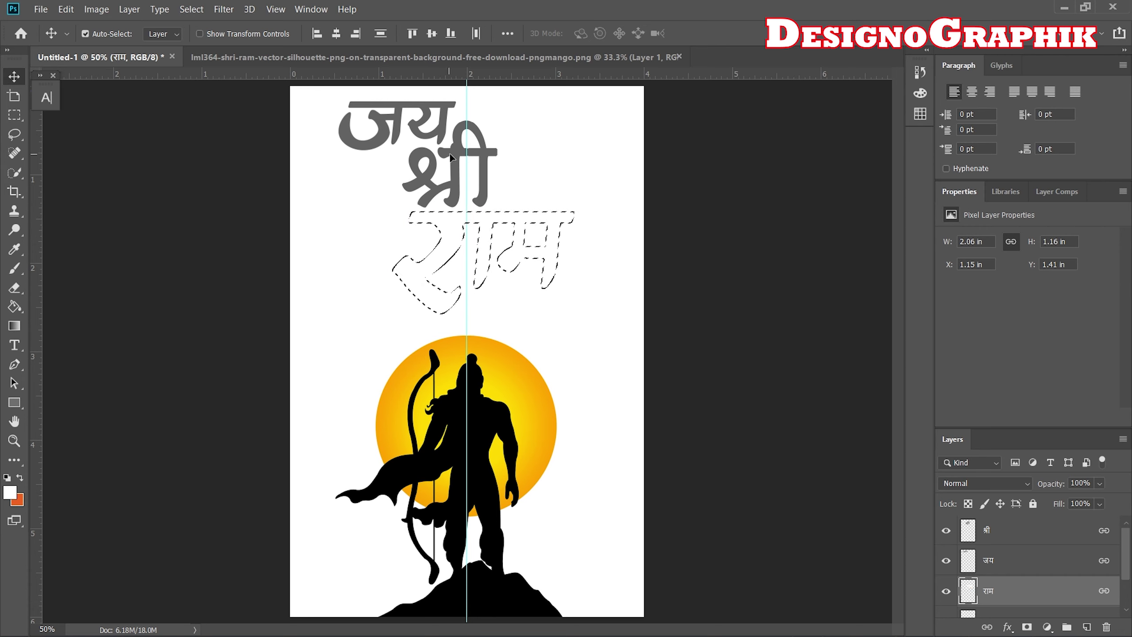
Step: Select the जय श्री lettering and fill those letters white
{"action": "left_click", "coordinate": [451, 156]}
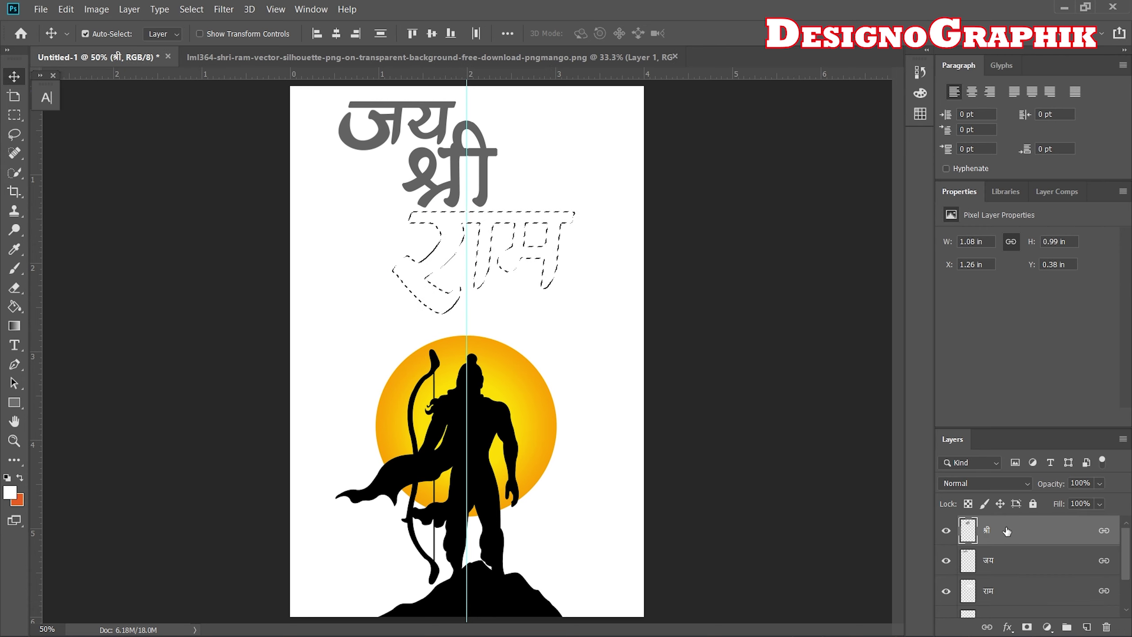
{"action": "left_click", "coordinate": [13, 117]}
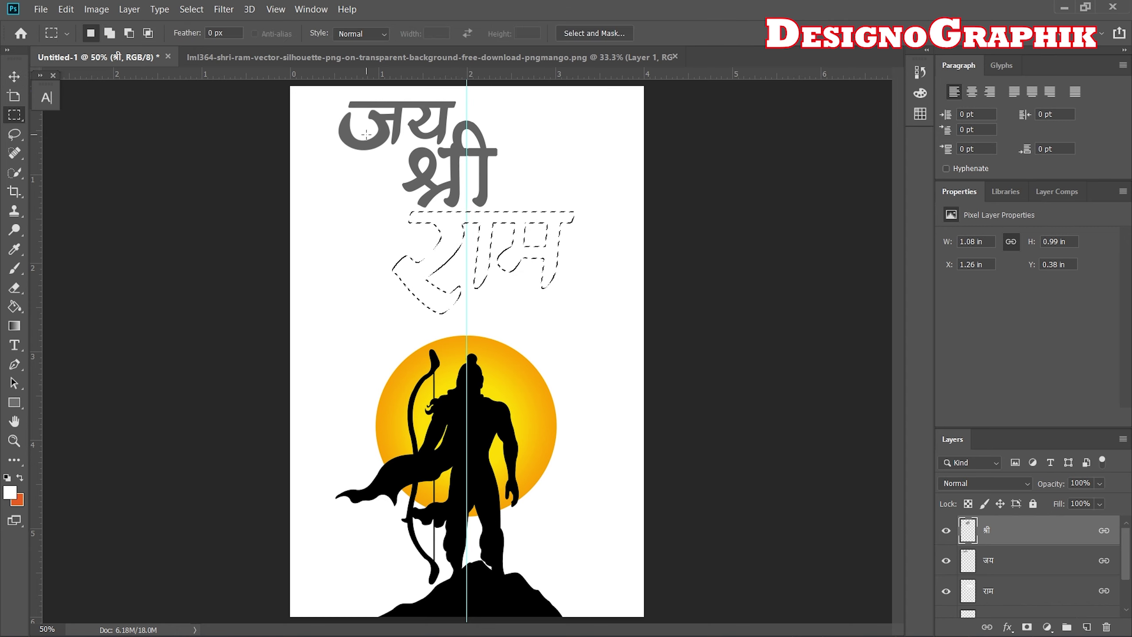
{"action": "left_click_drag", "start_coordinate": [361, 121], "coordinate": [542, 221]}
{"action": "left_click_drag", "start_coordinate": [328, 113], "coordinate": [567, 238]}
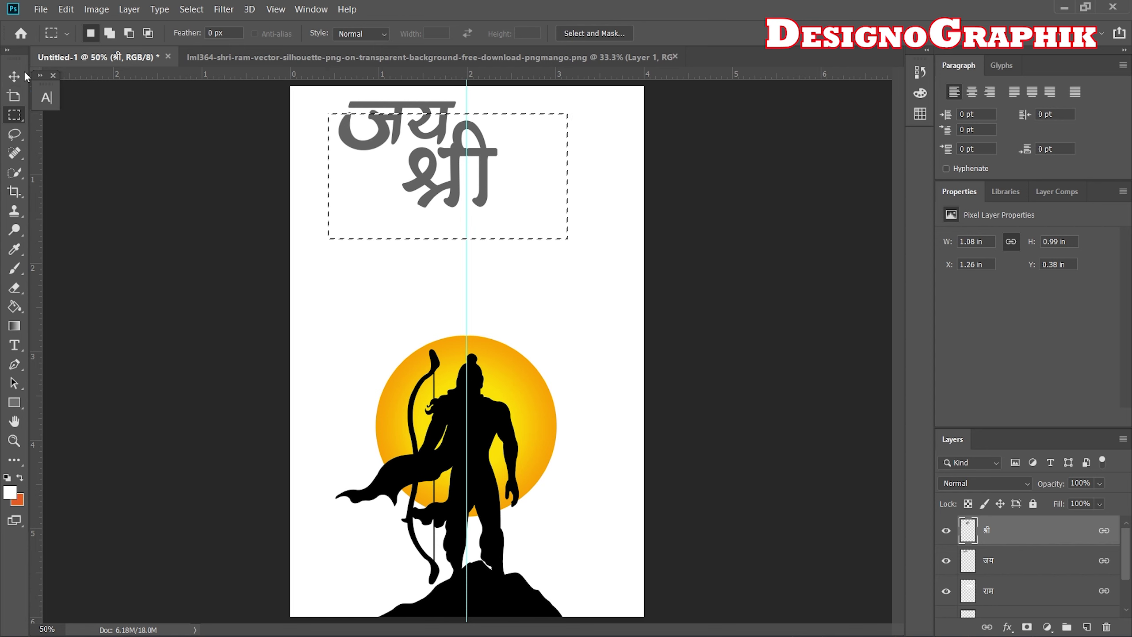
{"action": "key", "text": "v"}
{"action": "key", "text": "Right"}
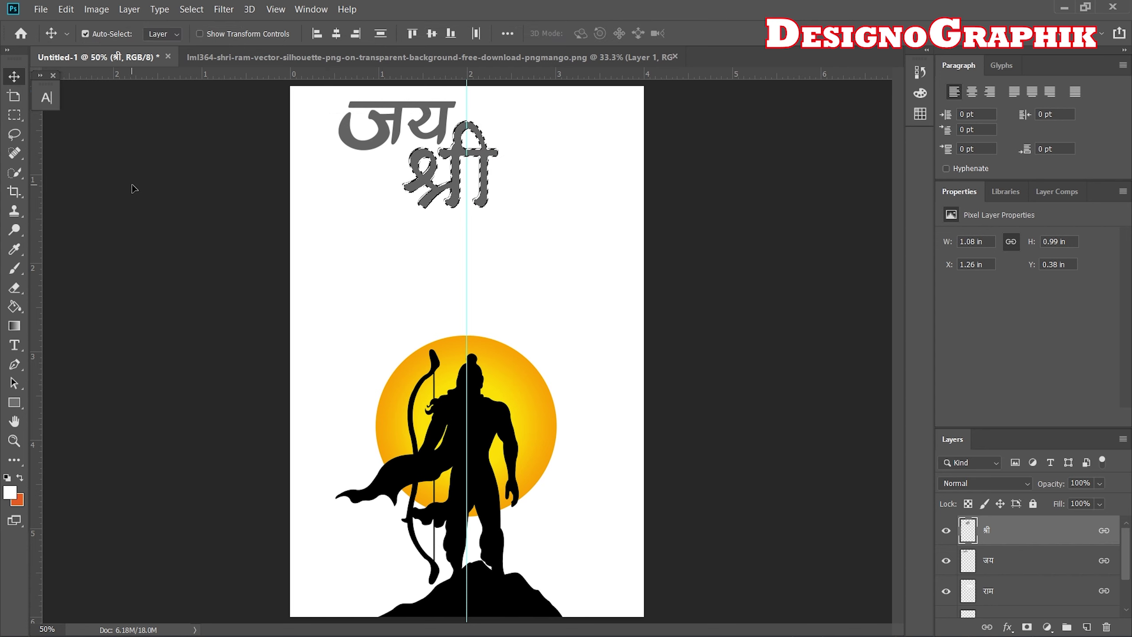
{"action": "key", "text": "ctrl+z"}
{"action": "key", "text": "ctrl+z"}
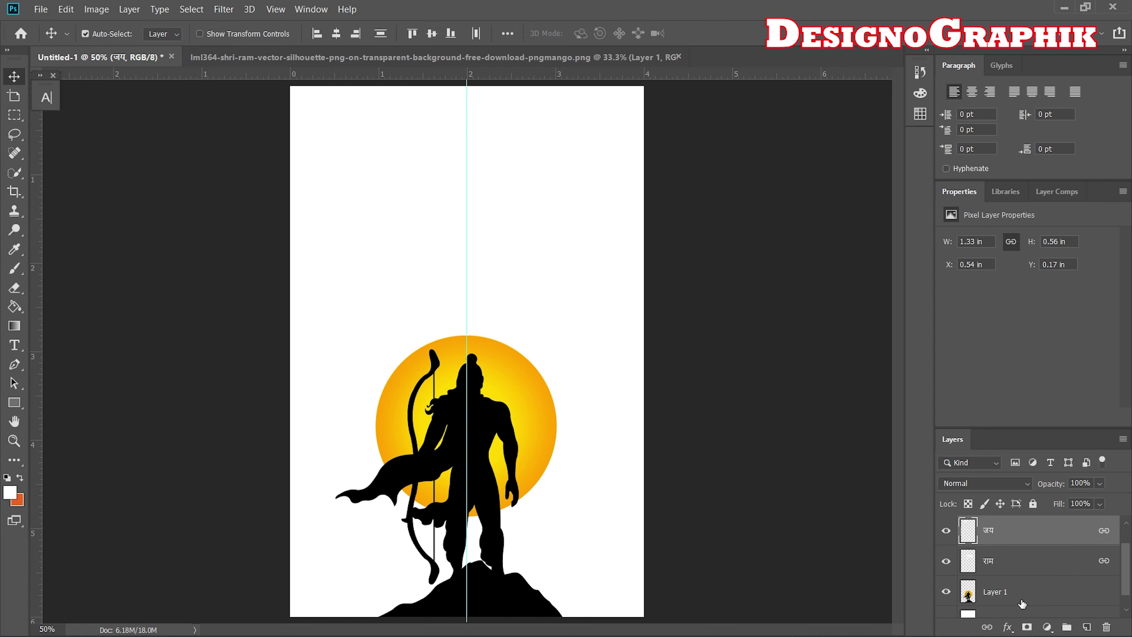
{"action": "left_click", "coordinate": [1022, 603]}
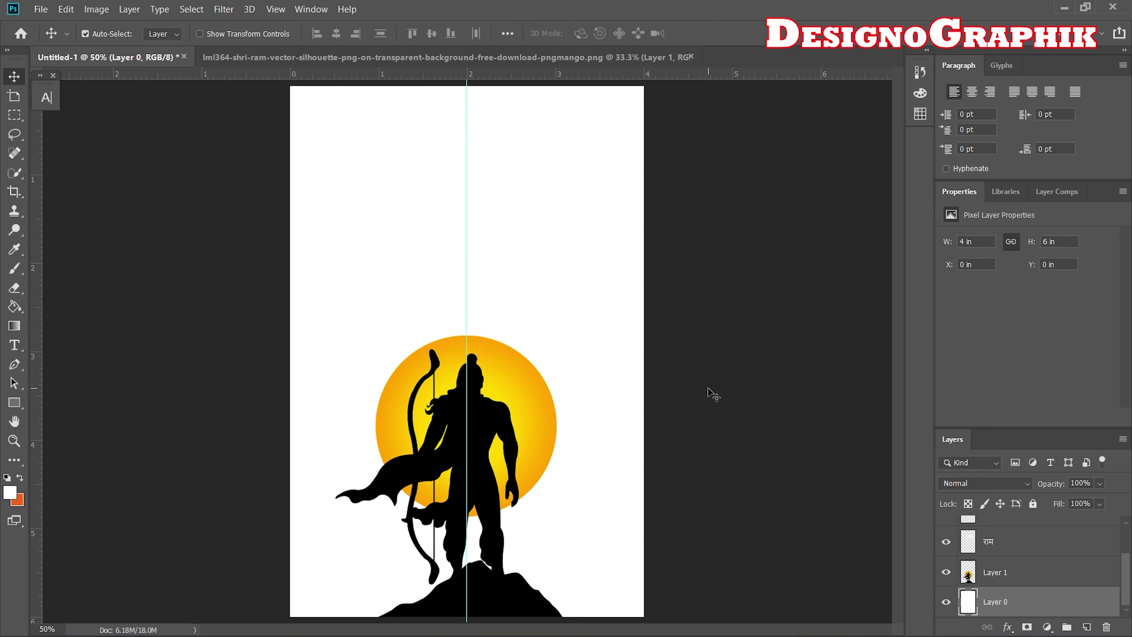
Step: Fill Layer 0 with the orange background colour
{"action": "key", "text": "ctrl+BackSpace"}
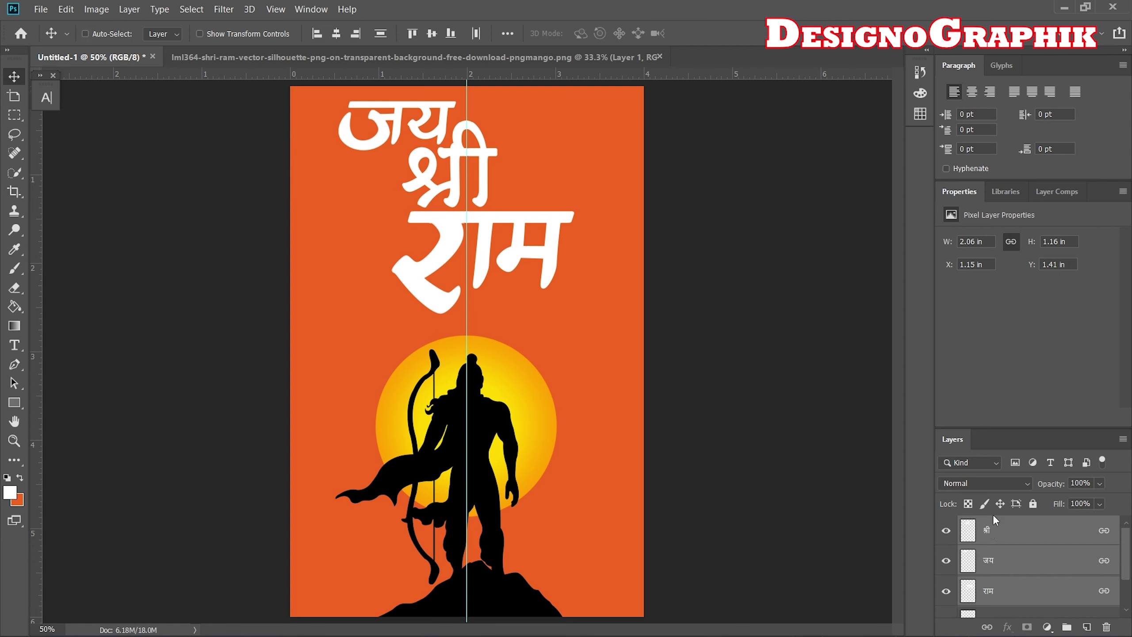
Step: Duplicate the जय, श्री and राम text layers into document Untitled-1
{"action": "right_click", "coordinate": [1003, 566]}
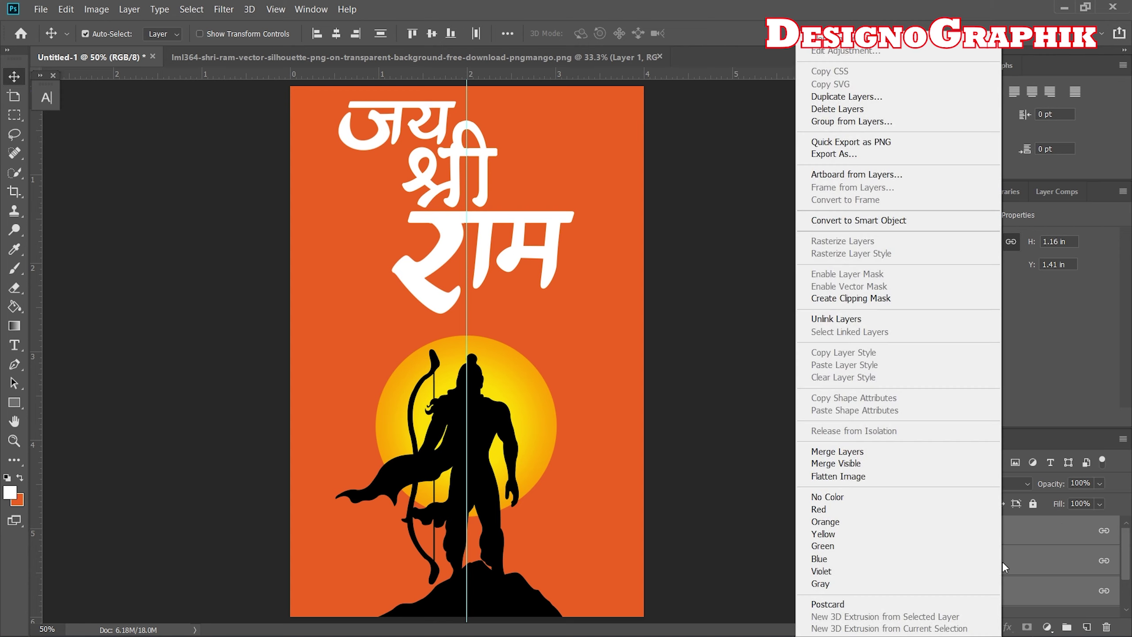
{"action": "left_click", "coordinate": [876, 97]}
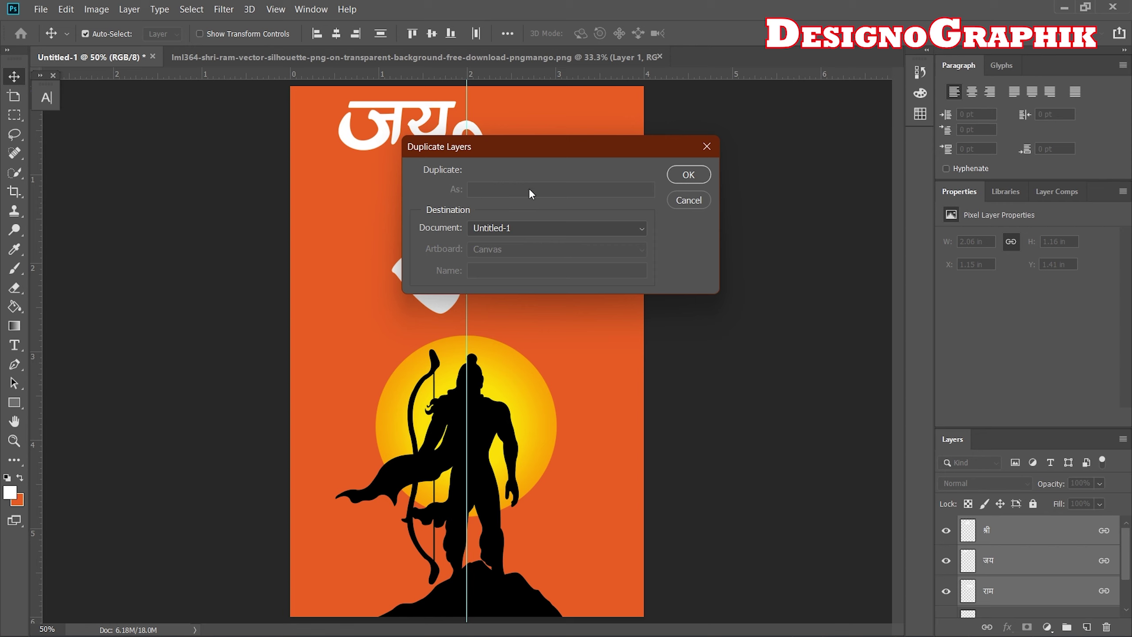
{"action": "left_click", "coordinate": [548, 228]}
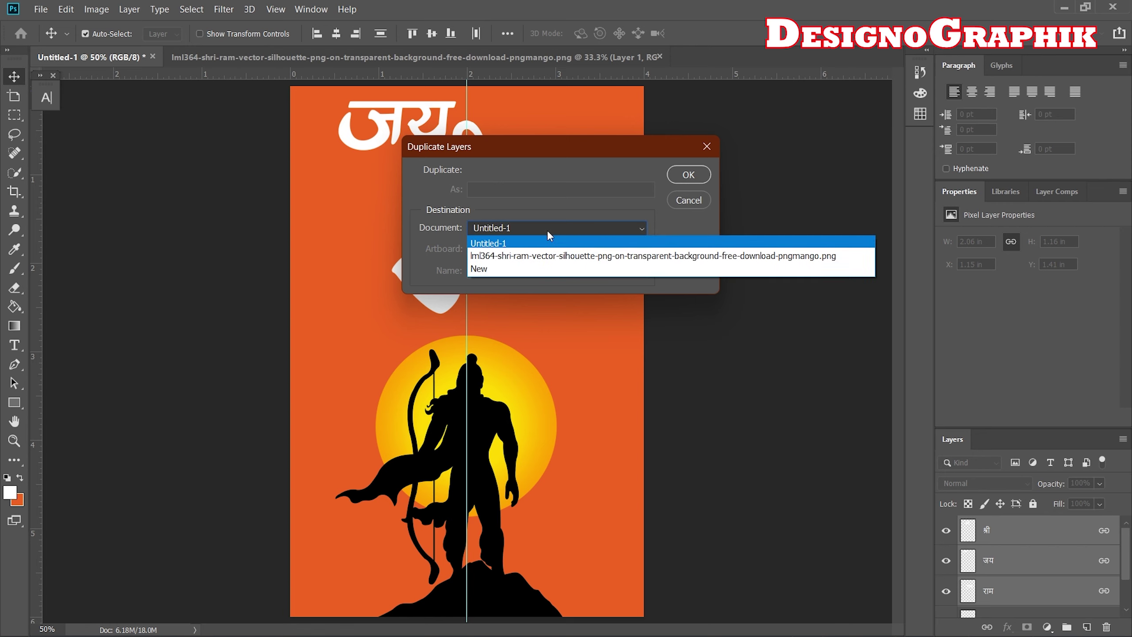
{"action": "left_click", "coordinate": [696, 182]}
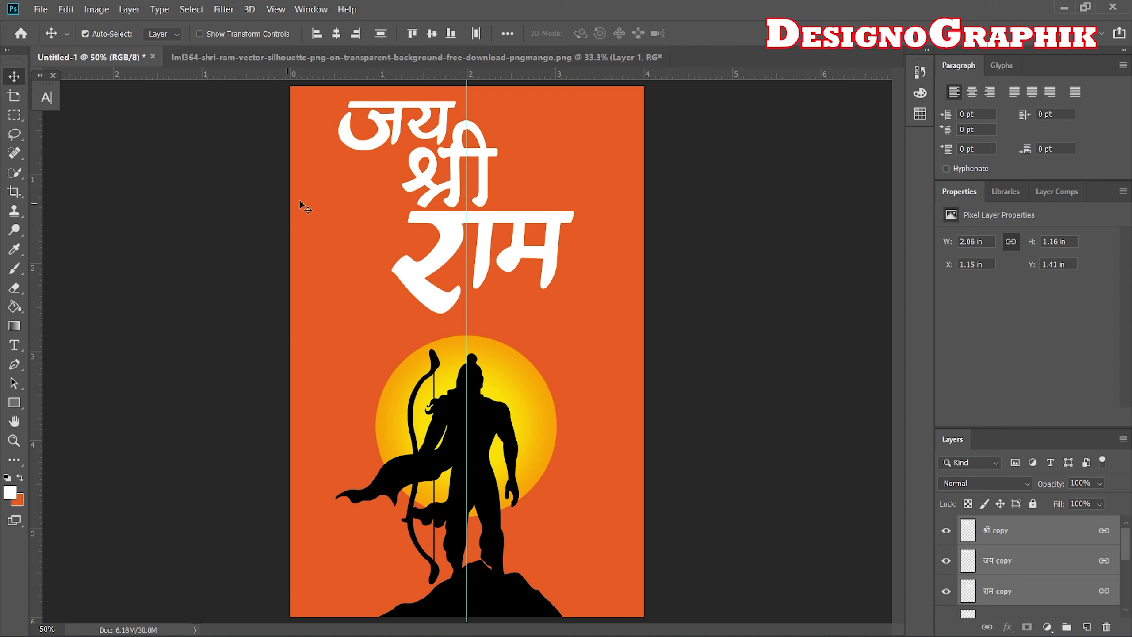
{"action": "scroll", "coordinate": [1057, 575], "scroll_direction": "down", "scroll_amount": 5}
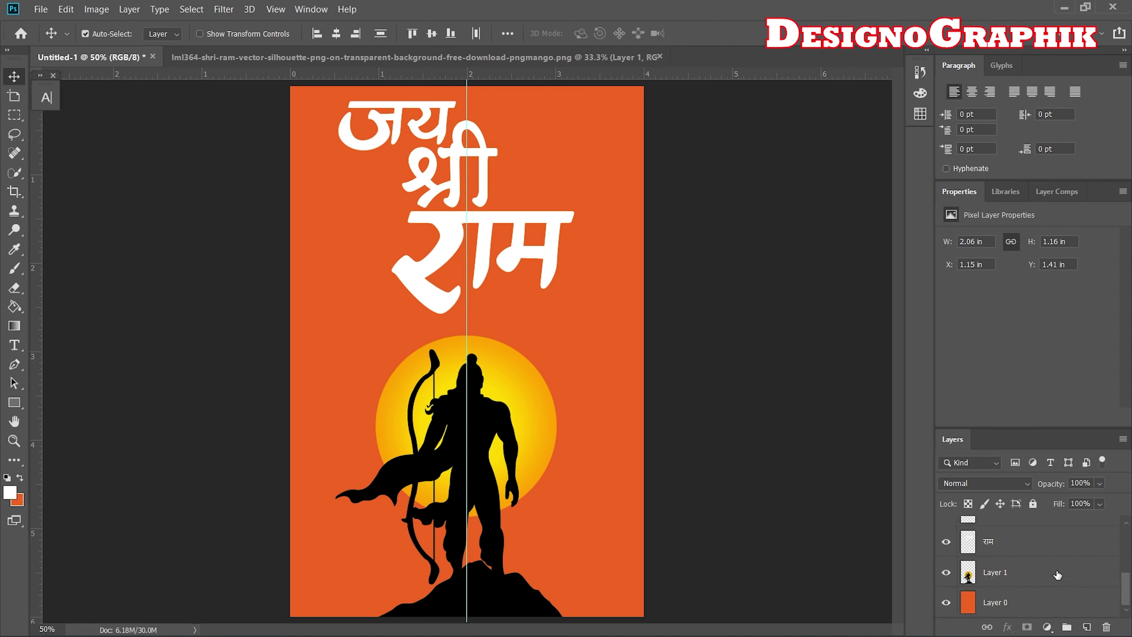
{"action": "scroll", "coordinate": [1057, 575], "scroll_direction": "up", "scroll_amount": 5}
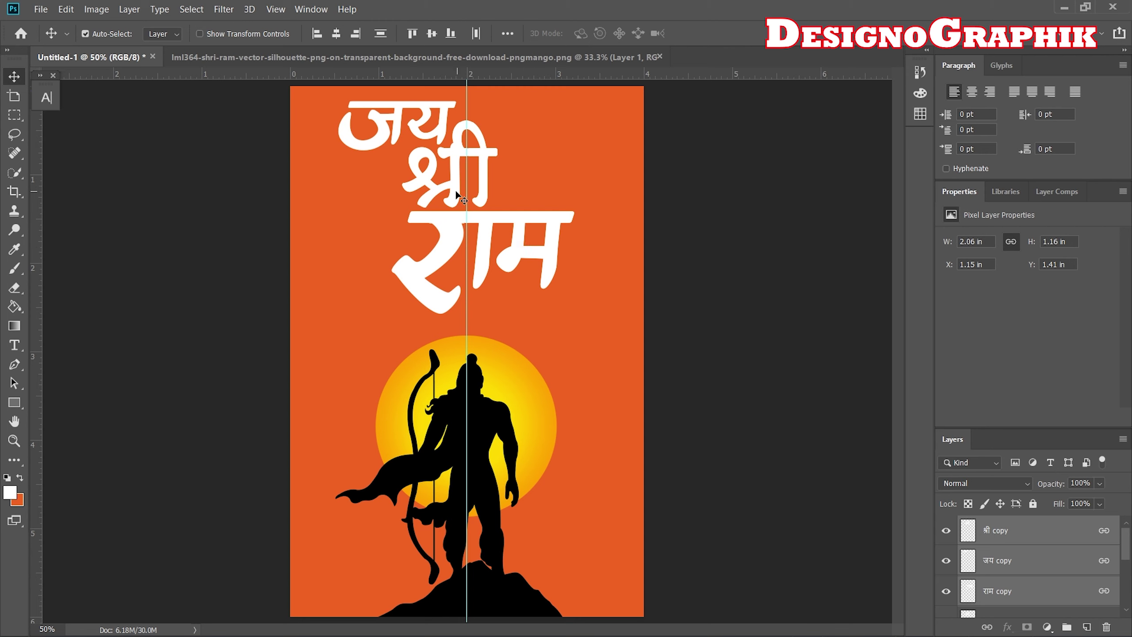
Step: Shift the copies right, pick black from Swatches, and fill the राम copy black
{"action": "mouse_move", "coordinate": [456, 192]}
{"action": "left_mouse_down"}
{"action": "mouse_move", "coordinate": [525, 194]}
{"action": "mouse_move", "coordinate": [586, 178]}
{"action": "mouse_move", "coordinate": [574, 177]}
{"action": "left_mouse_up"}
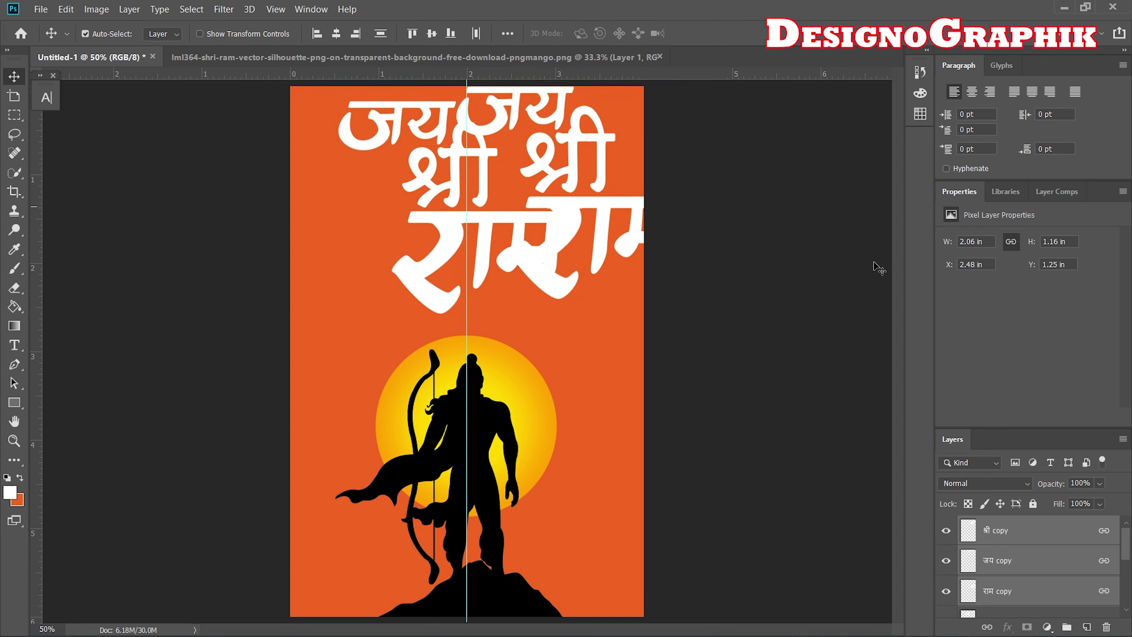
{"action": "left_click", "coordinate": [1041, 600]}
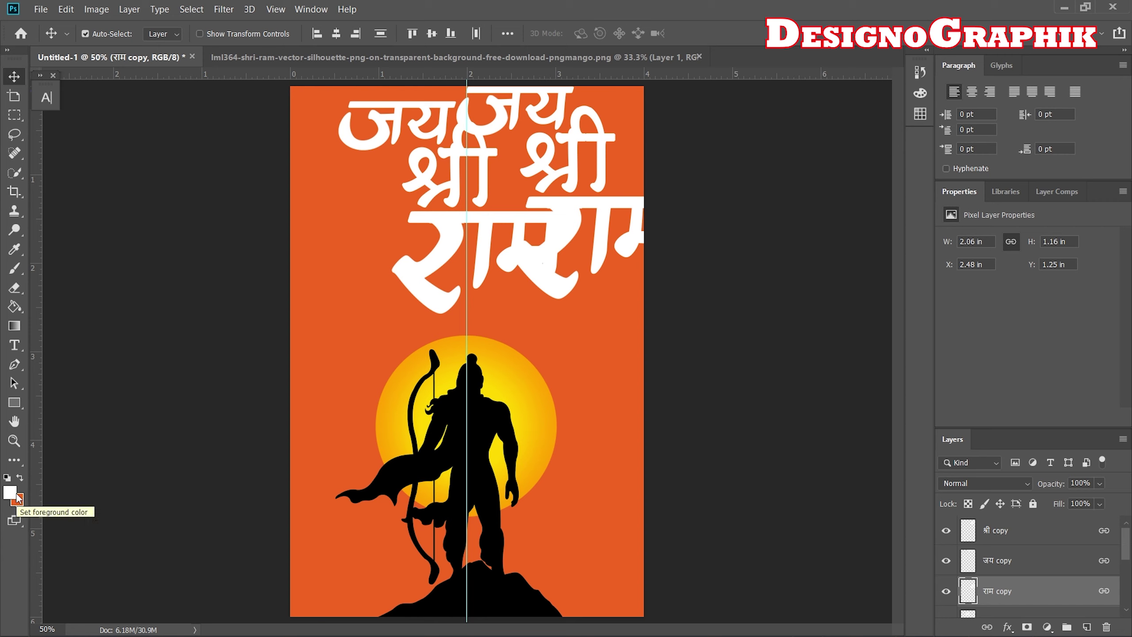
{"action": "left_click", "coordinate": [920, 114]}
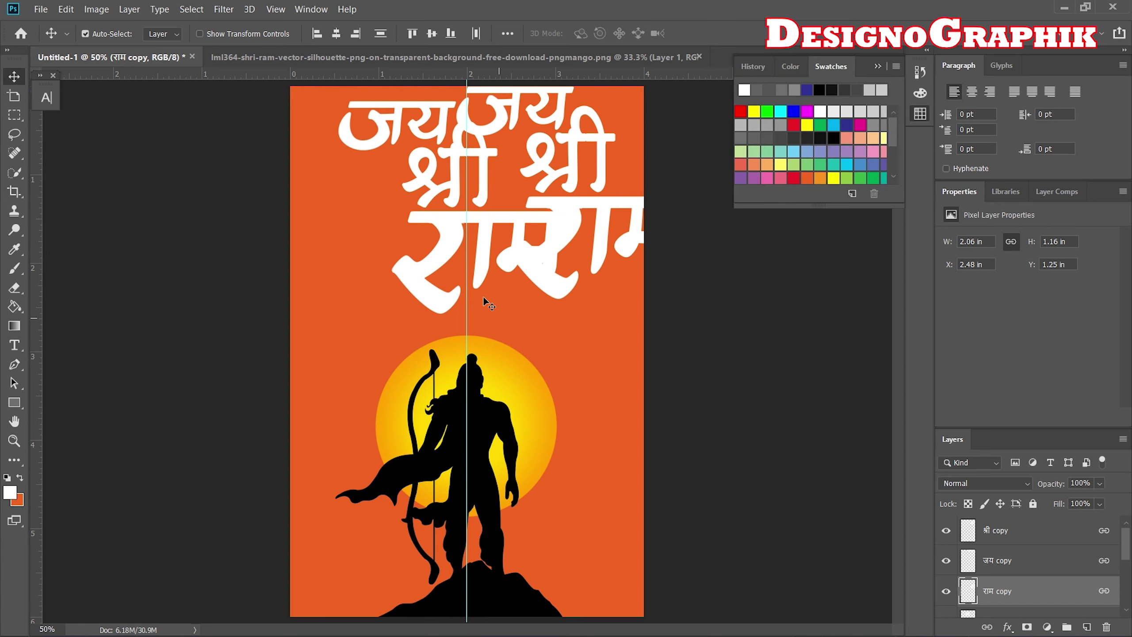
{"action": "left_click", "coordinate": [825, 88]}
{"action": "key", "text": "m"}
{"action": "left_click_drag", "start_coordinate": [512, 179], "coordinate": [733, 318]}
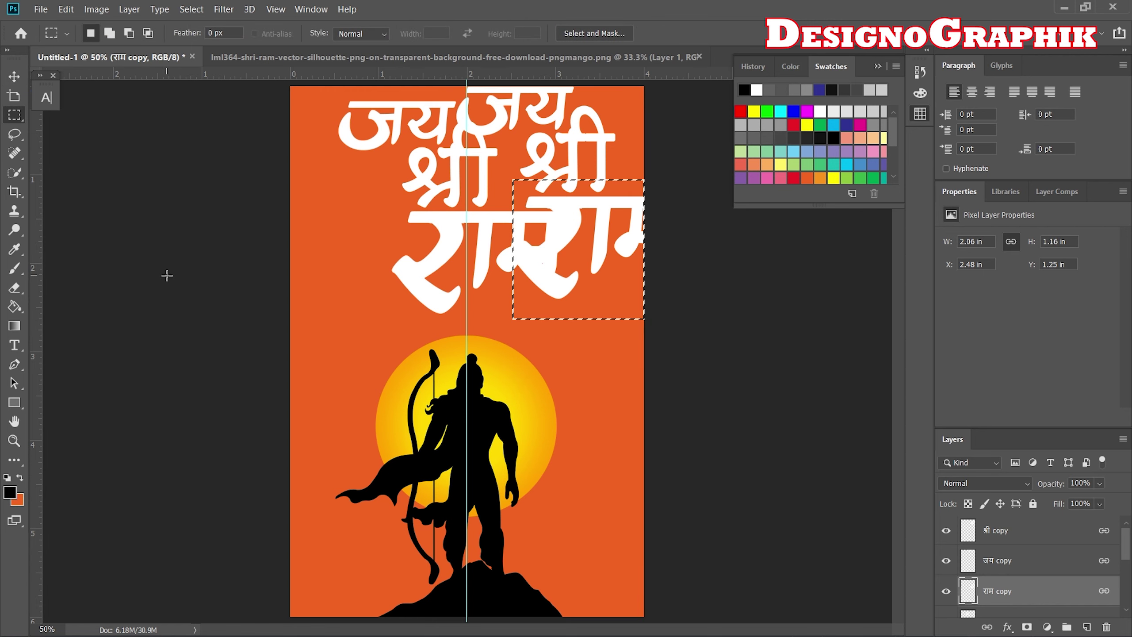
{"action": "key", "text": "alt+BackSpace"}
{"action": "key", "text": "ctrl+z"}
{"action": "key", "text": "v"}
{"action": "key", "text": "ctrl+z"}
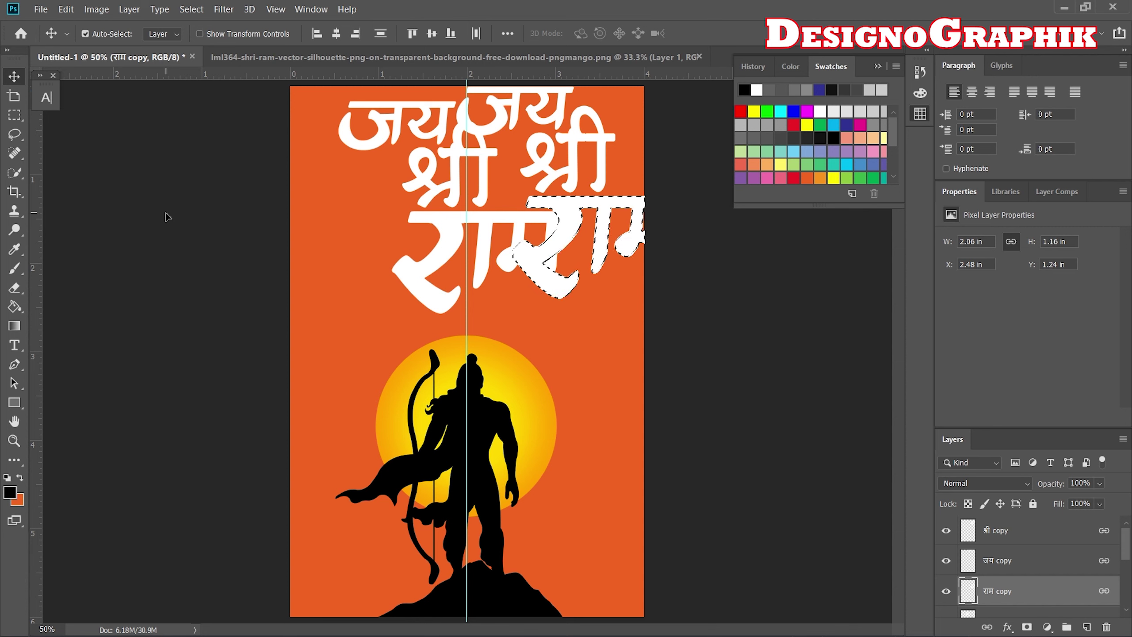
{"action": "key", "text": "alt+BackSpace"}
Step: Fill the जय and श्री copies with black as well
{"action": "left_click", "coordinate": [1001, 554]}
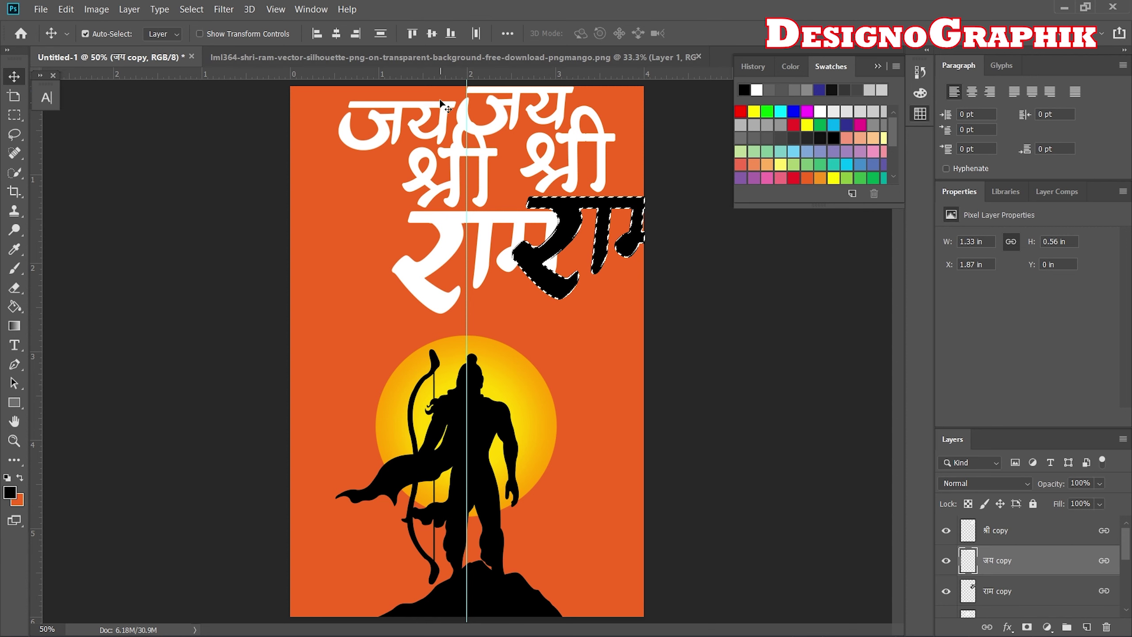
{"action": "left_click", "coordinate": [15, 115]}
{"action": "key", "text": "ctrl+minus"}
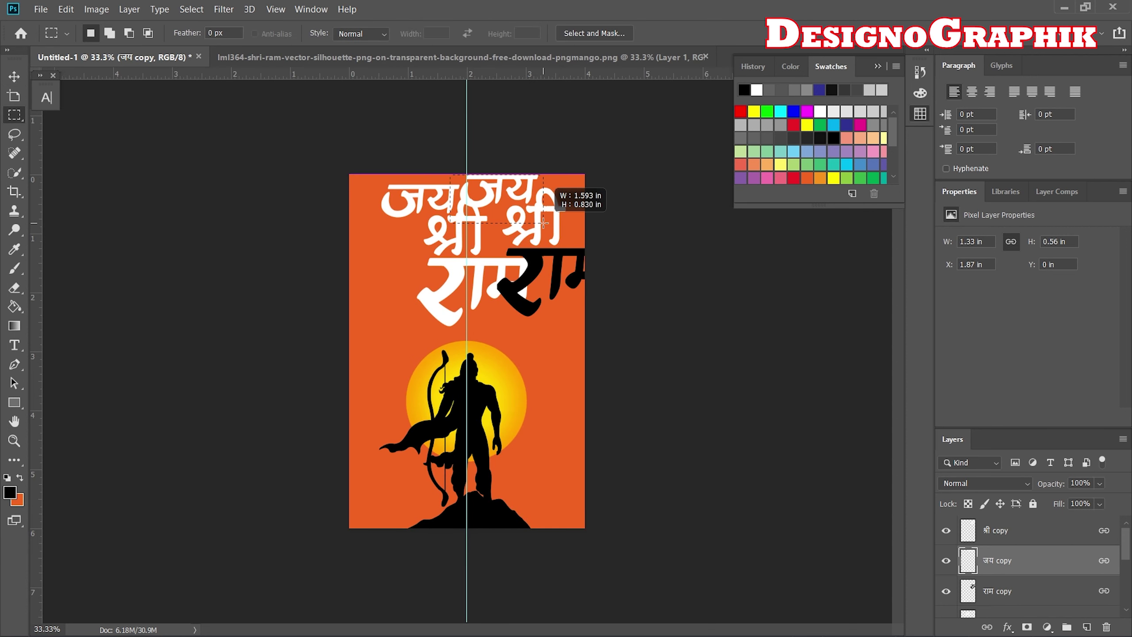
{"action": "left_click_drag", "start_coordinate": [449, 175], "coordinate": [544, 223]}
{"action": "left_click_drag", "start_coordinate": [451, 175], "coordinate": [555, 208]}
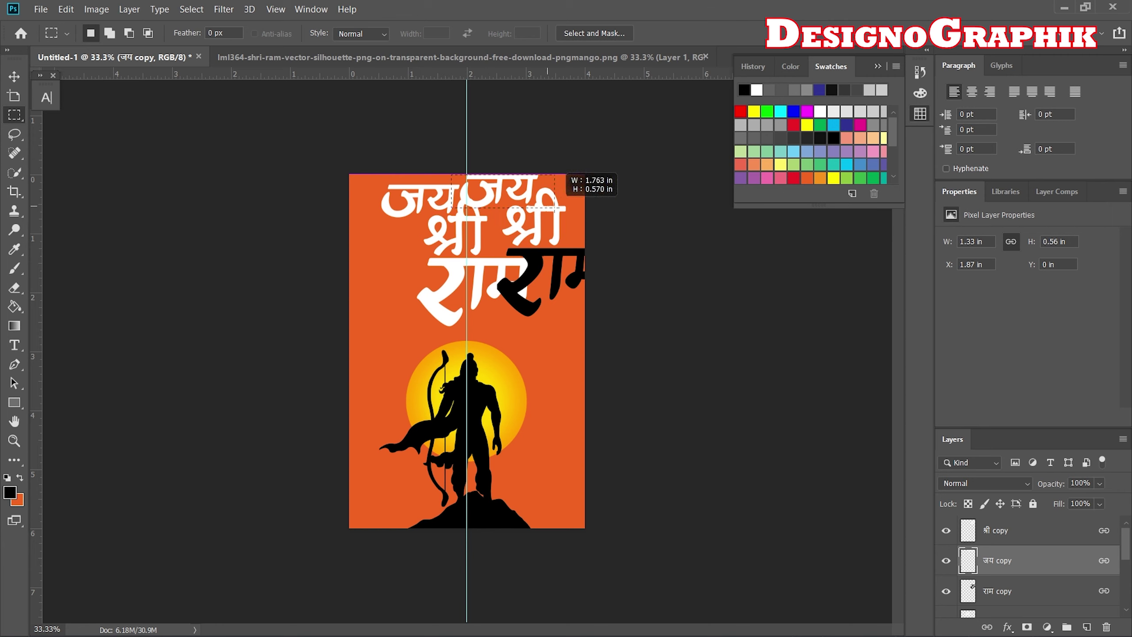
{"action": "key", "text": "v"}
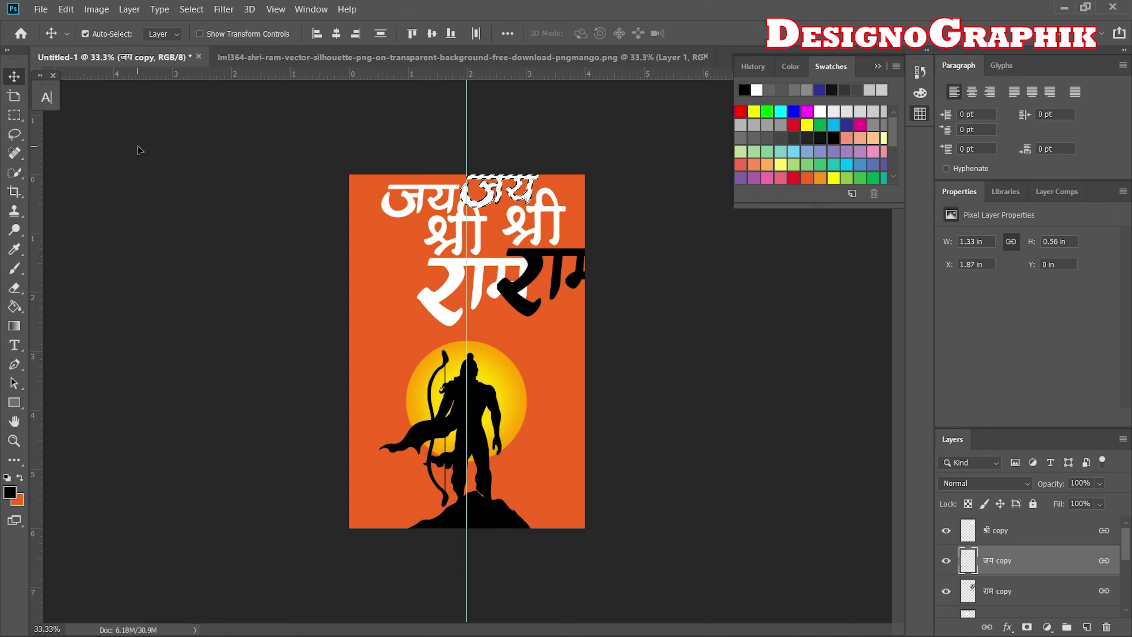
{"action": "left_click", "coordinate": [1007, 534]}
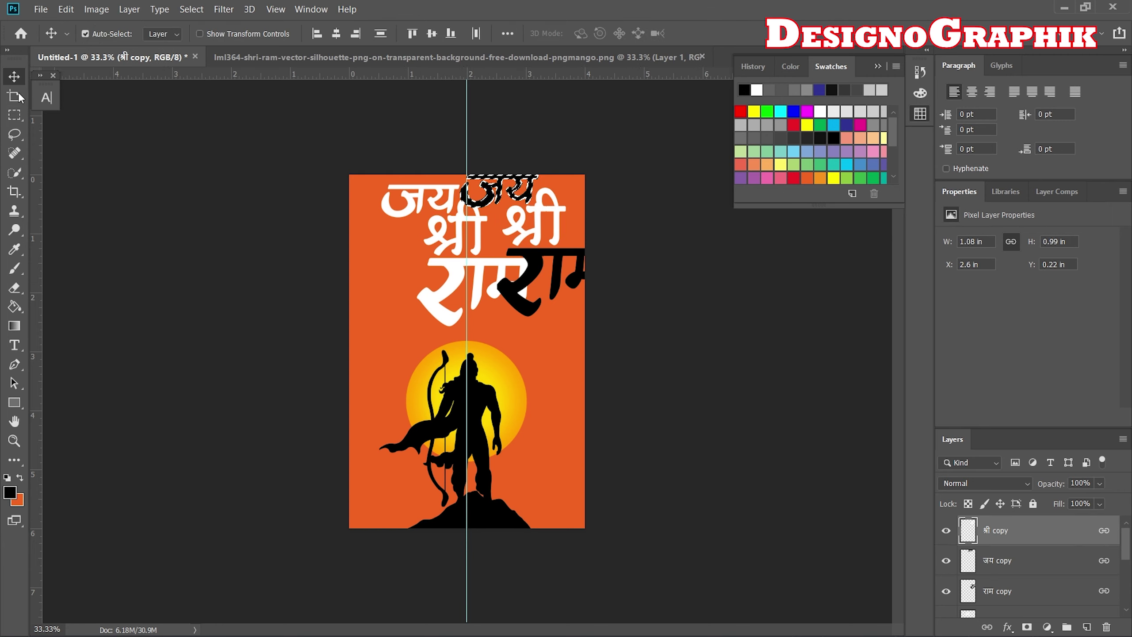
{"action": "key", "text": "m"}
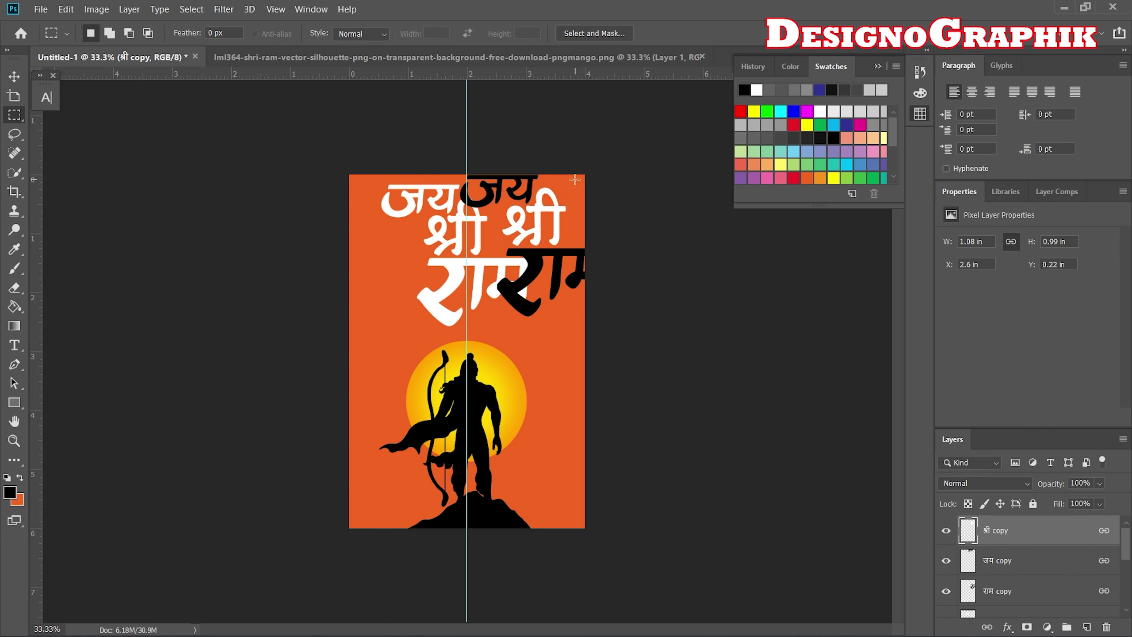
{"action": "left_click_drag", "start_coordinate": [575, 179], "coordinate": [492, 277]}
{"action": "key", "text": "v"}
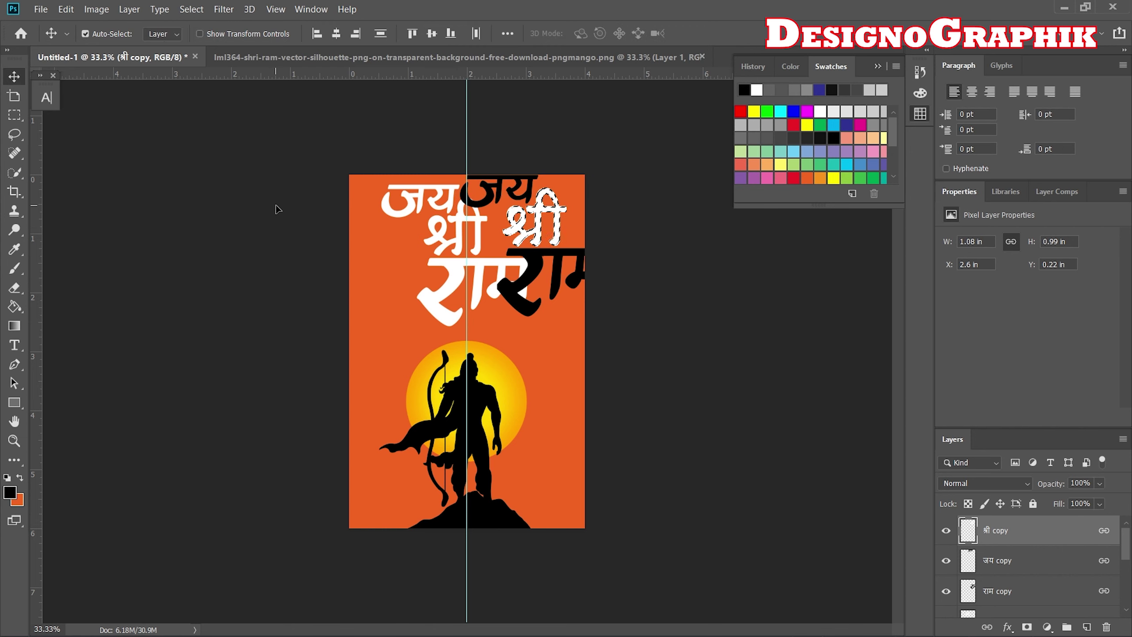
{"action": "key", "text": "alt+BackSpace"}
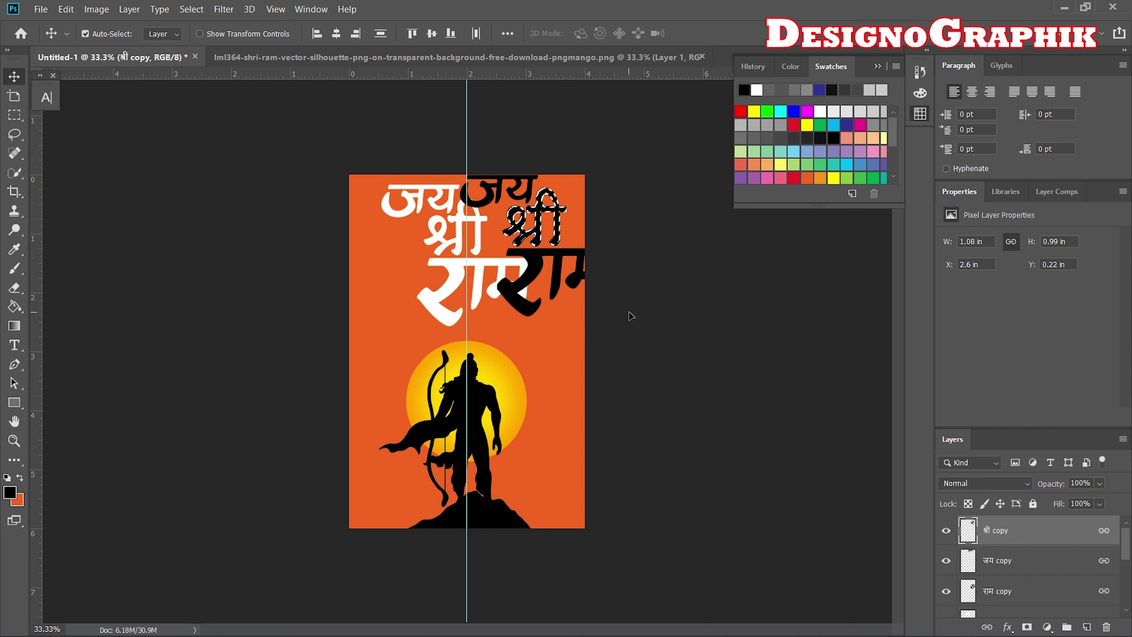
{"action": "key", "text": "ctrl+d"}
{"action": "key", "text": "alt+bracketleft"}
{"action": "key", "text": "alt+bracketleft"}
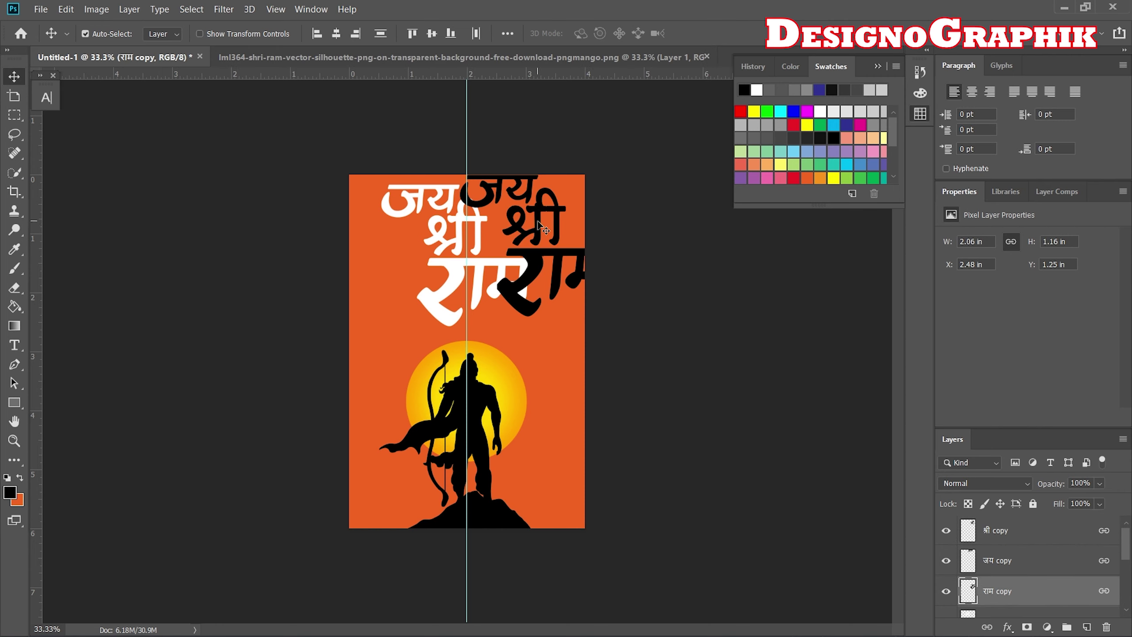
Step: Drag the black copies behind the white words and nudge the black राम down
{"action": "mouse_move", "coordinate": [538, 222]}
{"action": "left_mouse_down"}
{"action": "mouse_move", "coordinate": [539, 239]}
{"action": "mouse_move", "coordinate": [464, 233]}
{"action": "left_mouse_up"}
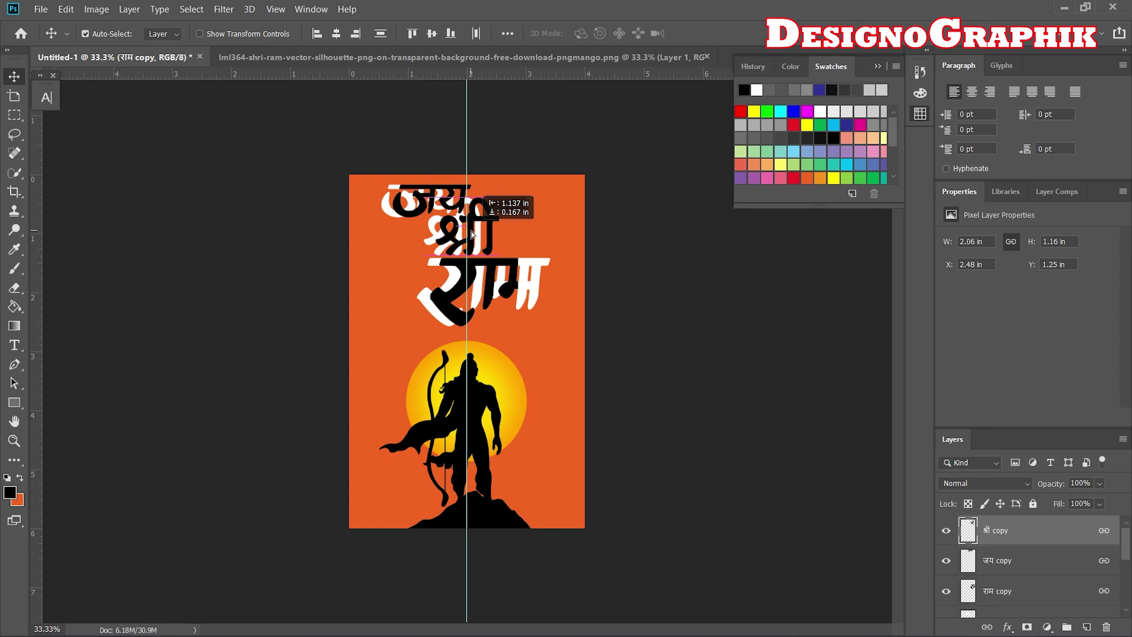
{"action": "left_click_drag", "start_coordinate": [464, 233], "coordinate": [487, 245]}
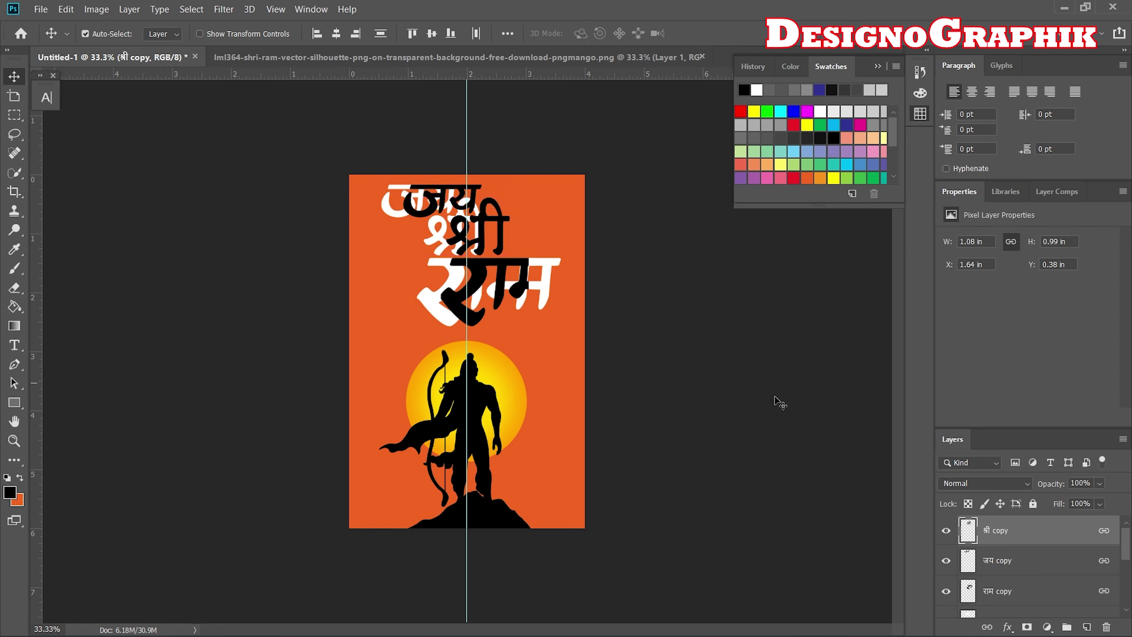
{"action": "left_click", "coordinate": [1011, 592]}
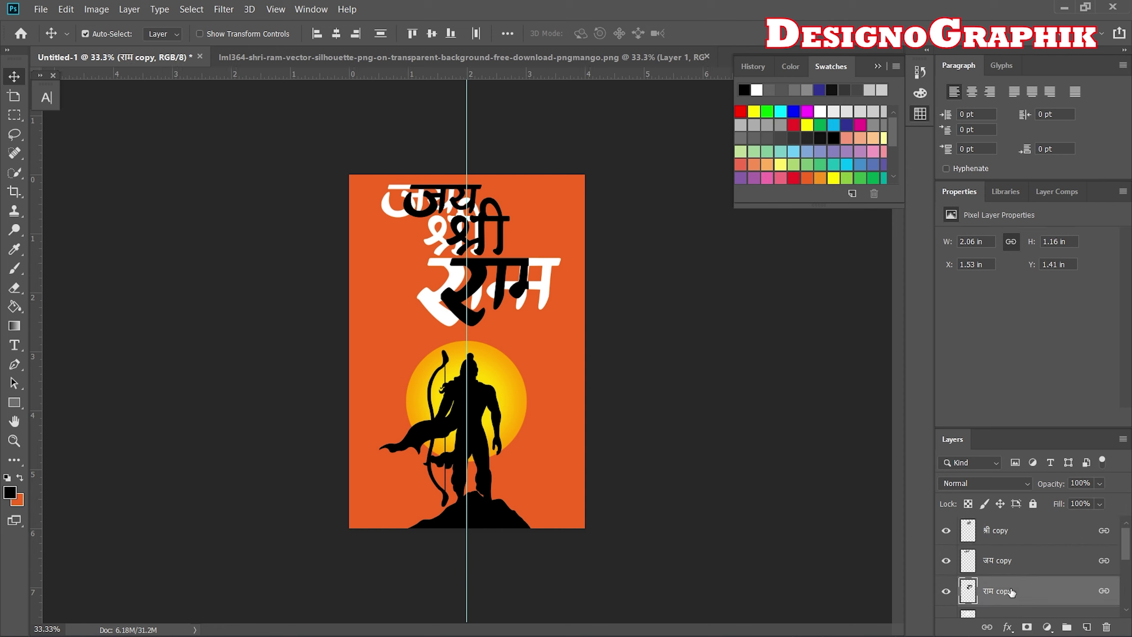
{"action": "left_click", "coordinate": [14, 115]}
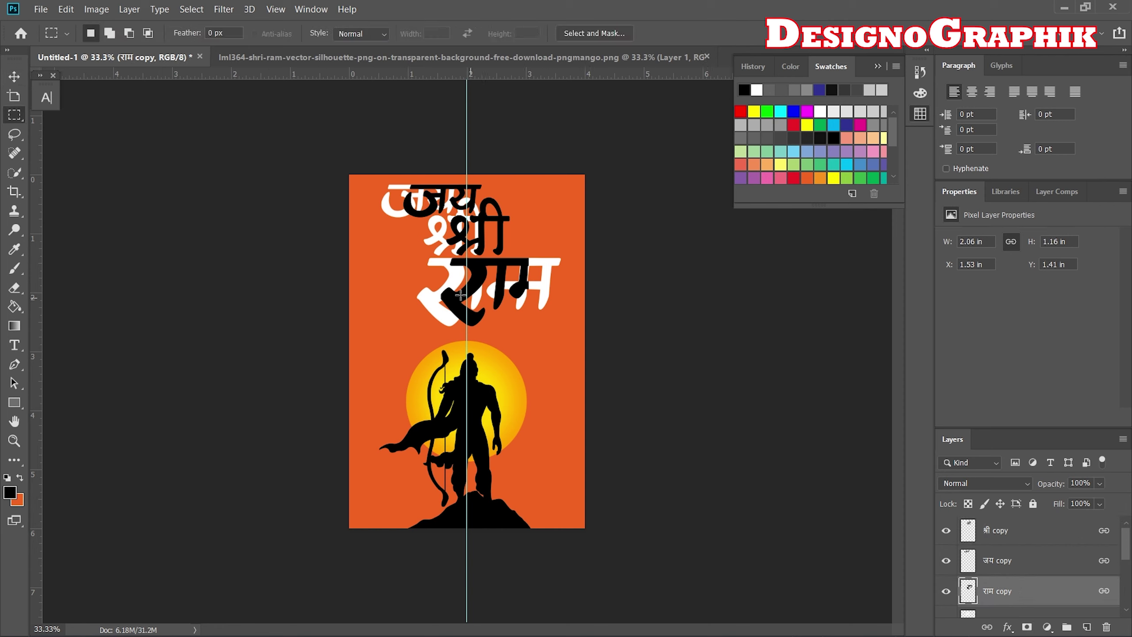
{"action": "left_click_drag", "start_coordinate": [412, 249], "coordinate": [587, 332]}
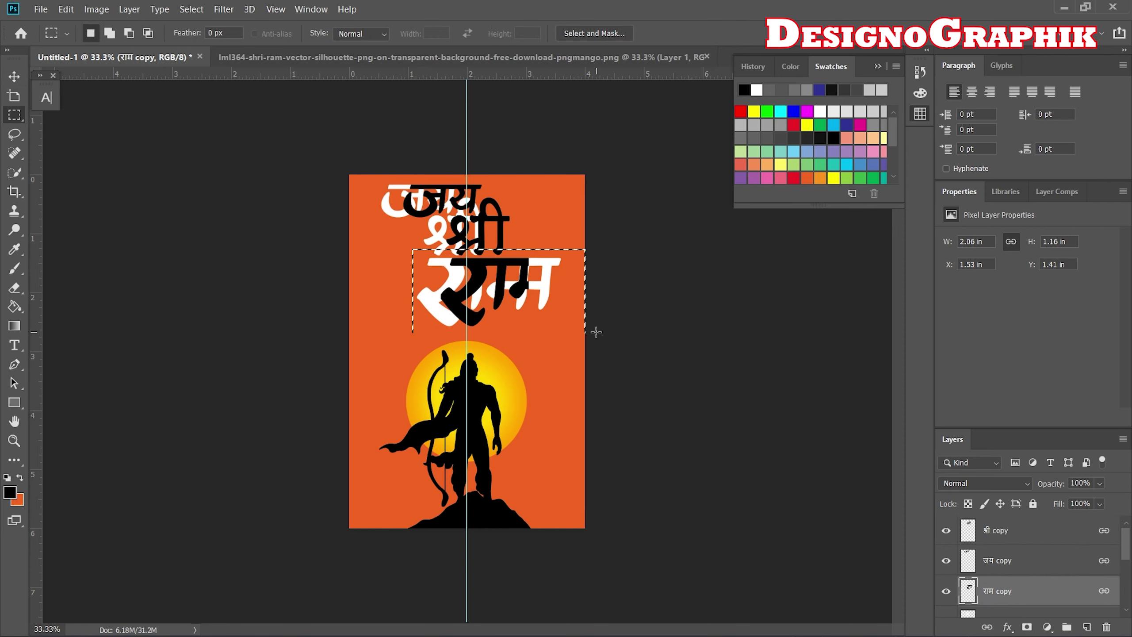
{"action": "left_click", "coordinate": [14, 76]}
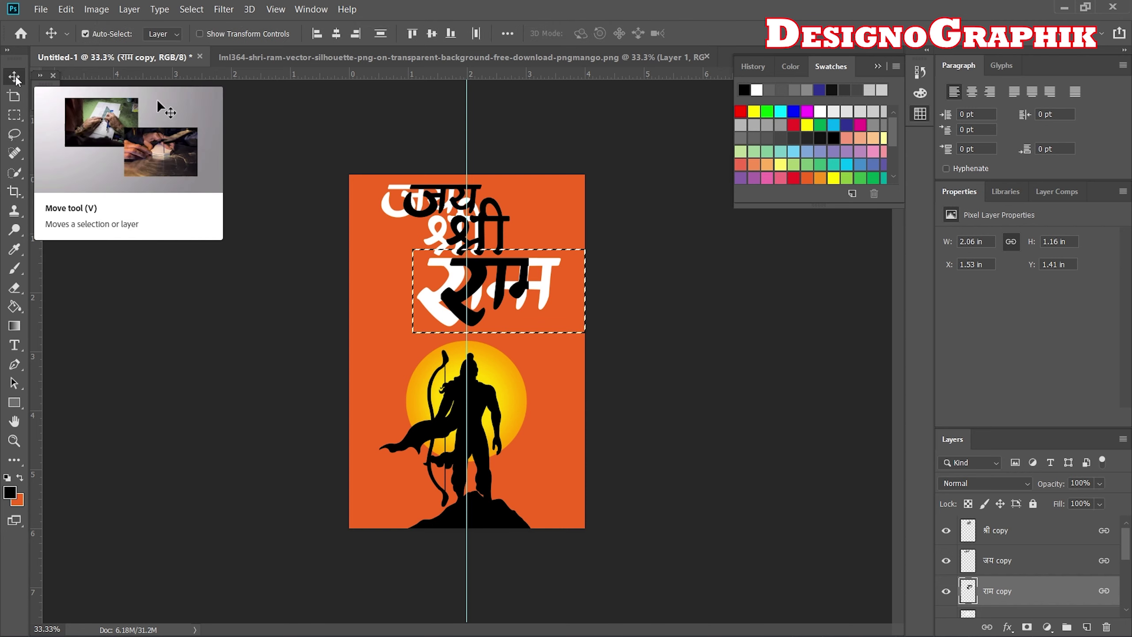
{"action": "key", "text": "Down"}
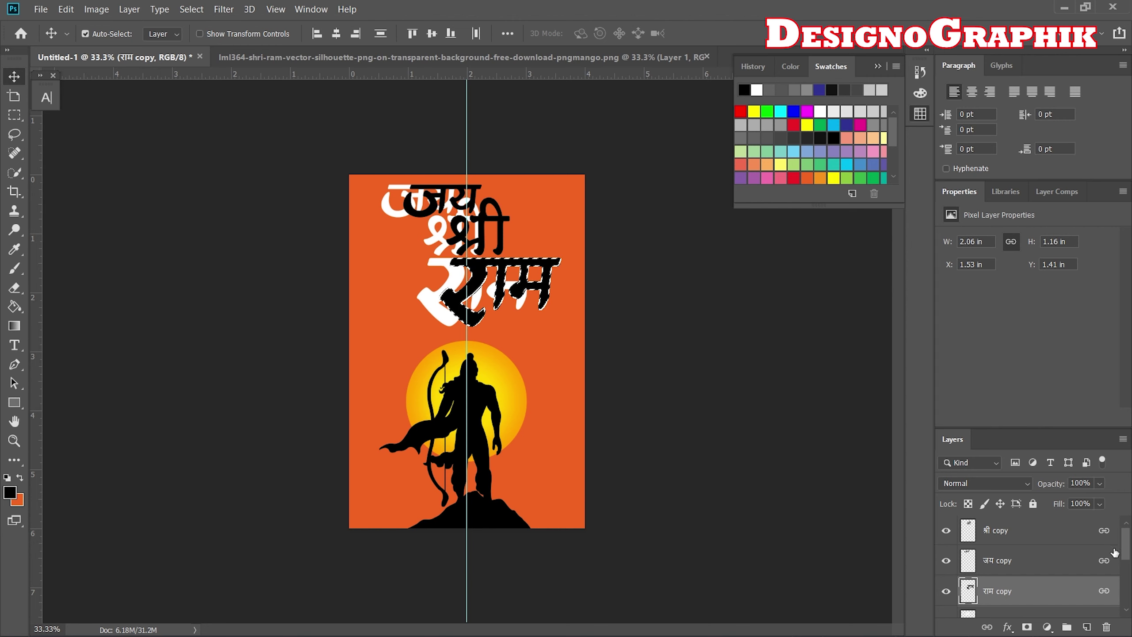
Step: Shift the black copies slightly left to fine-tune the shadow offset
{"action": "left_click", "coordinate": [1028, 561]}
{"action": "key", "text": "ctrl+d"}
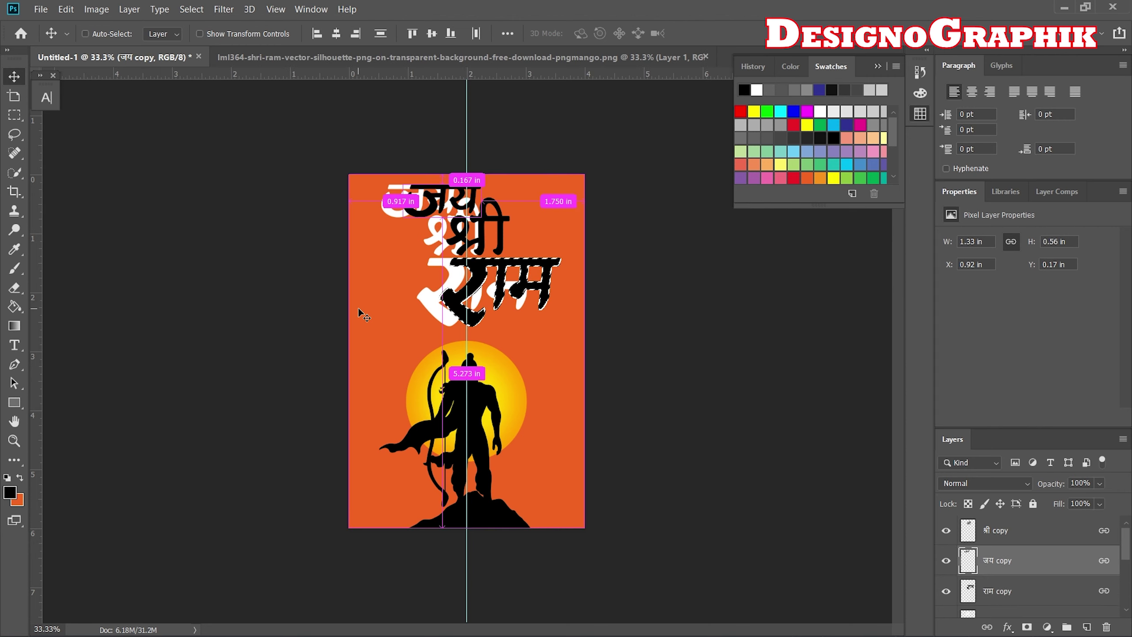
{"action": "left_click_drag", "start_coordinate": [466, 235], "coordinate": [445, 233]}
{"action": "key", "text": "ctrl+z"}
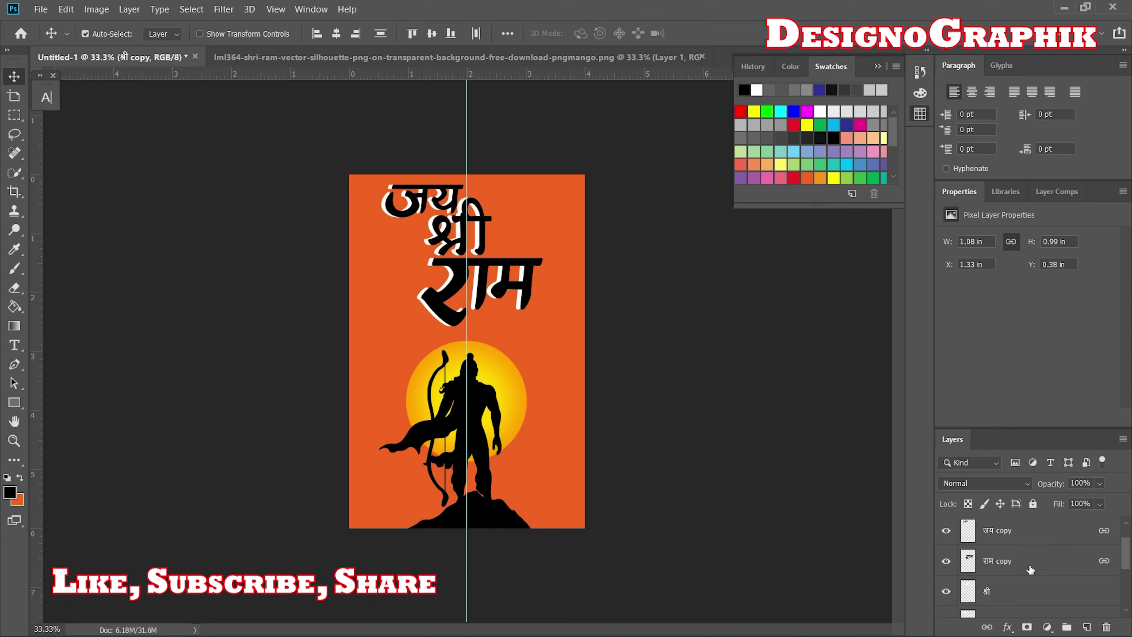
{"action": "mouse_move", "coordinate": [1010, 530]}
{"action": "left_mouse_down"}
{"action": "mouse_move", "coordinate": [1007, 593]}
{"action": "mouse_move", "coordinate": [998, 584]}
{"action": "left_mouse_up"}
{"action": "scroll", "coordinate": [1011, 562], "scroll_direction": "up", "scroll_amount": 2}
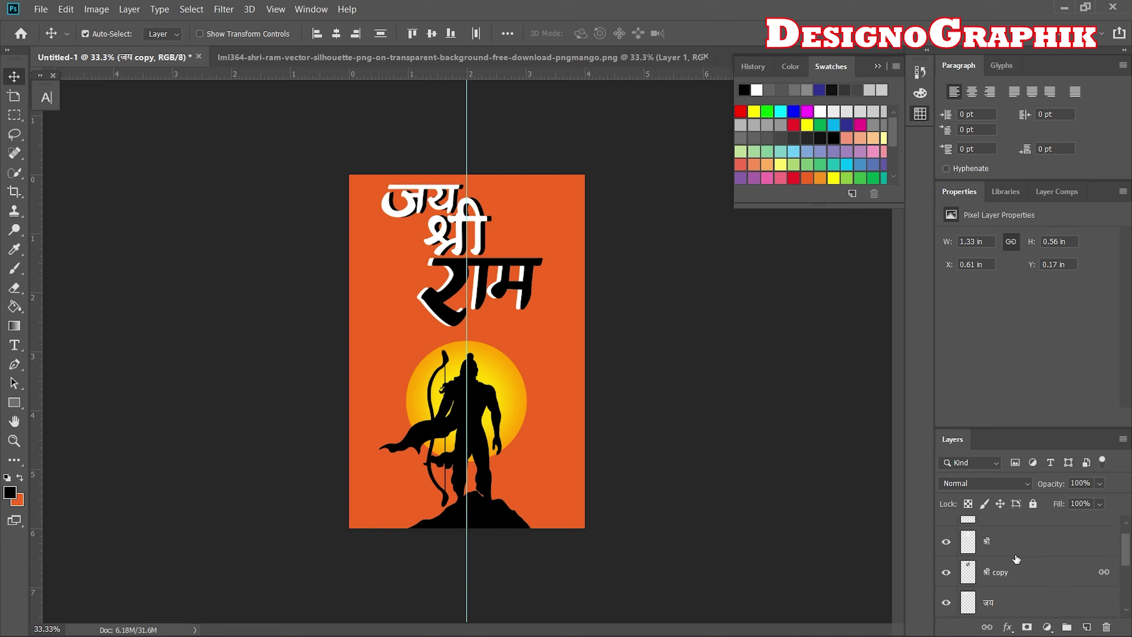
{"action": "left_click_drag", "start_coordinate": [998, 532], "coordinate": [1002, 605]}
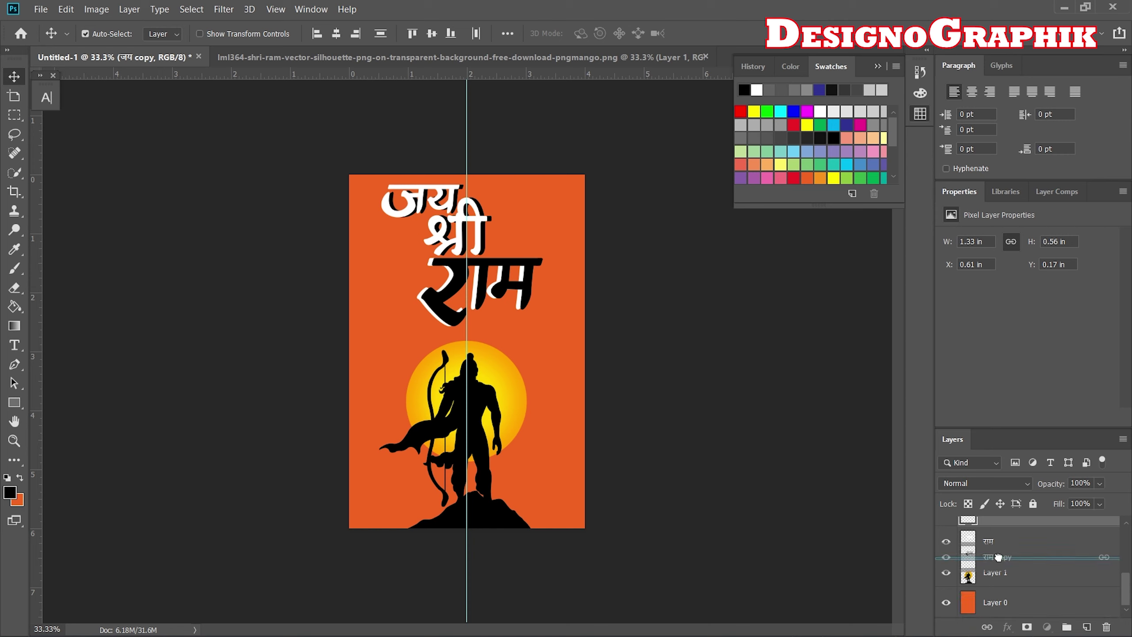
{"action": "left_click_drag", "start_coordinate": [1002, 605], "coordinate": [1000, 562]}
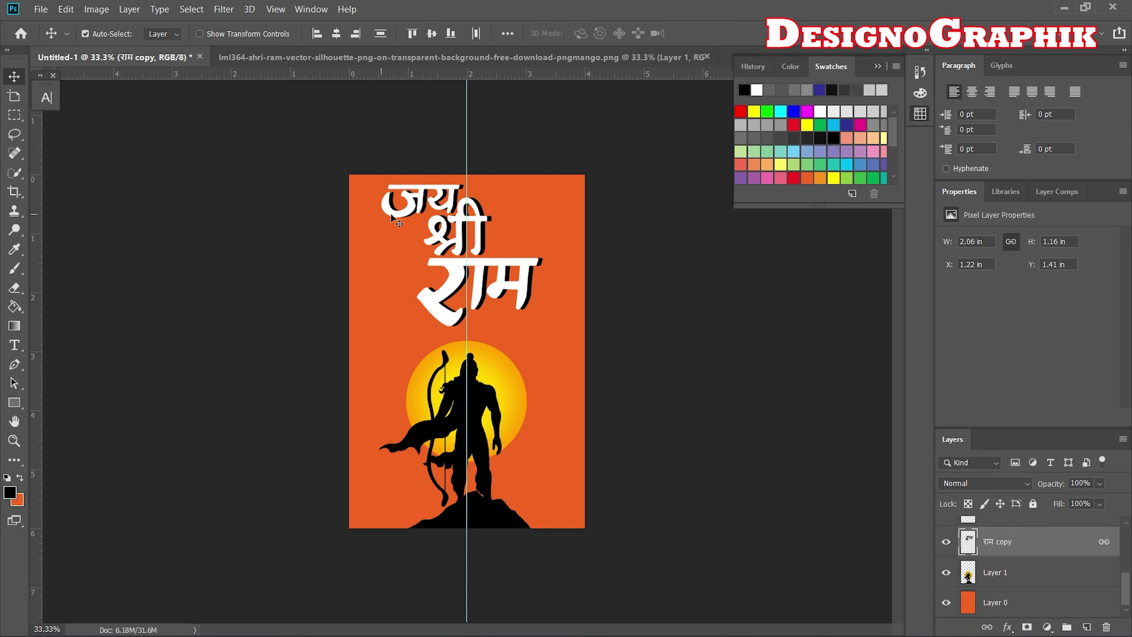
{"action": "scroll", "coordinate": [994, 568], "scroll_direction": "up", "scroll_amount": 2}
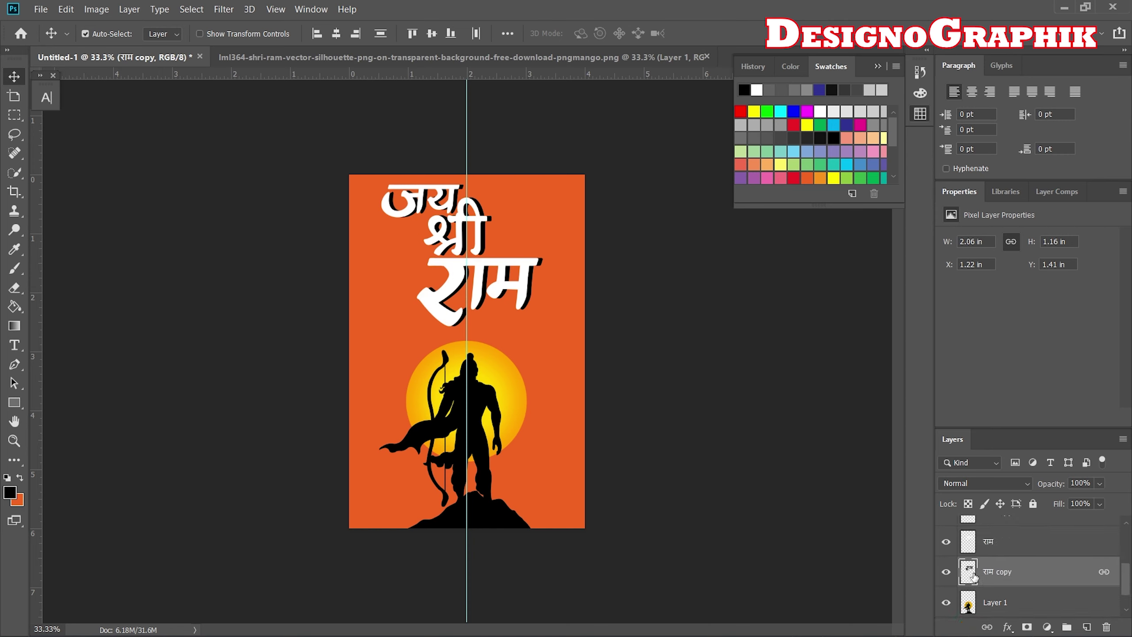
{"action": "scroll", "coordinate": [976, 575], "scroll_direction": "up", "scroll_amount": 3}
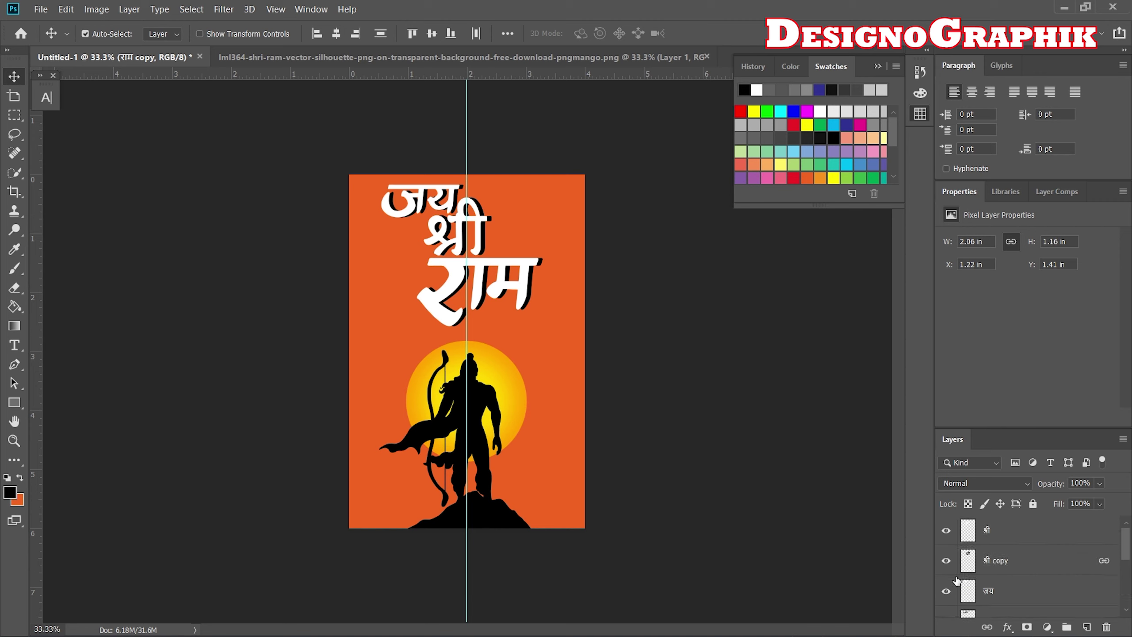
{"action": "scroll", "coordinate": [957, 580], "scroll_direction": "down", "scroll_amount": 2}
{"action": "scroll", "coordinate": [1031, 564], "scroll_direction": "down", "scroll_amount": 1}
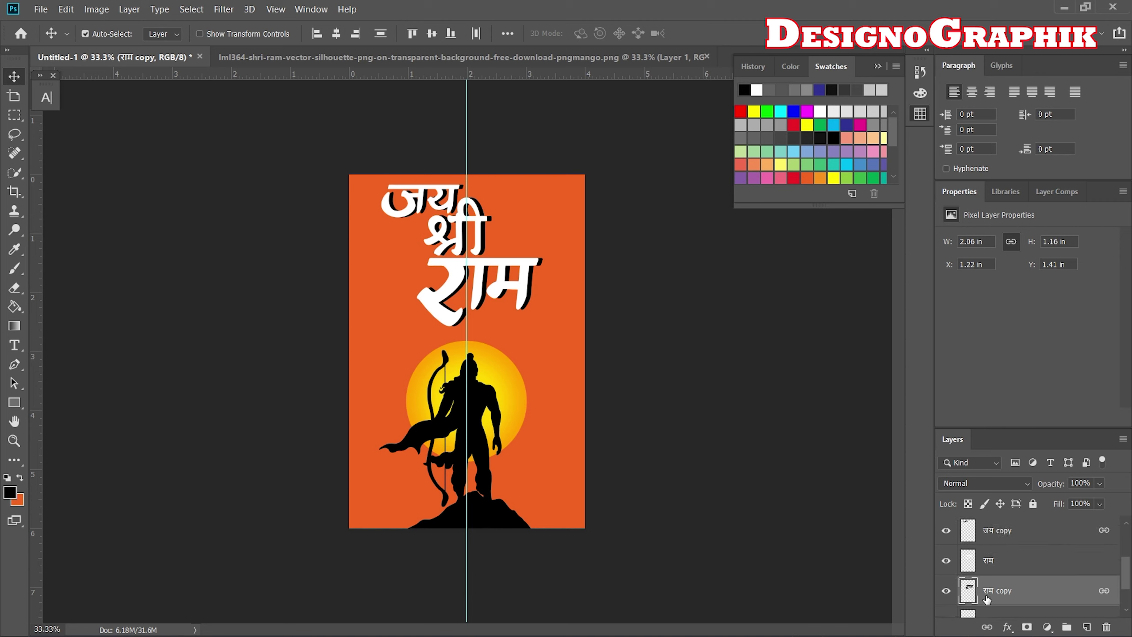
{"action": "key", "text": "ctrl"}
{"action": "left_click", "coordinate": [1026, 540], "text": "ctrl"}
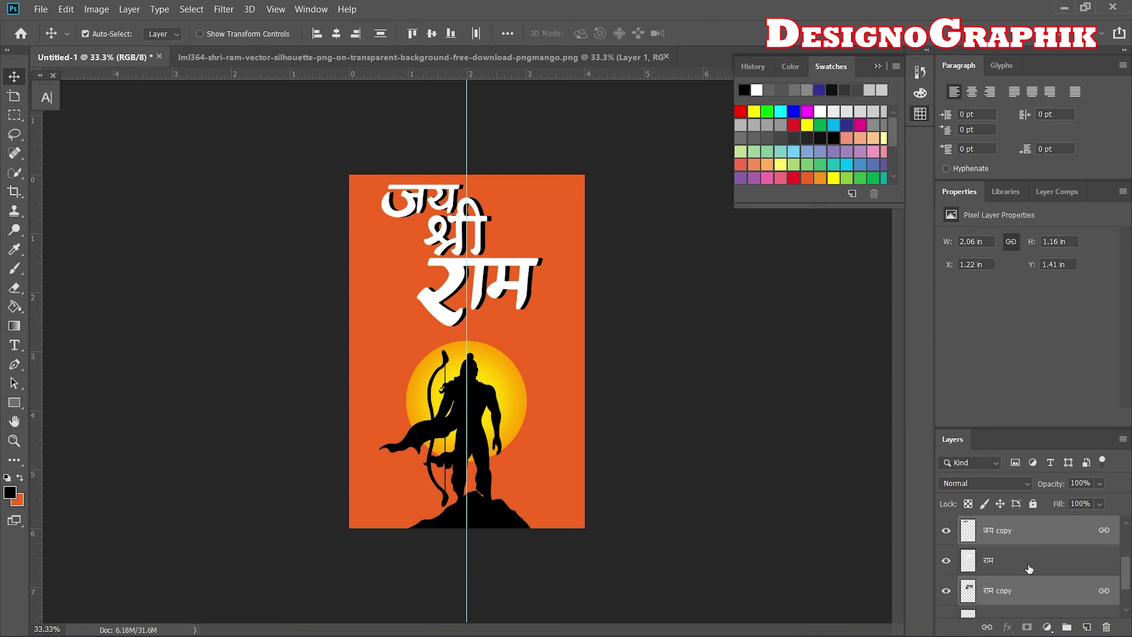
{"action": "scroll", "coordinate": [1027, 562], "scroll_direction": "up", "scroll_amount": 3}
{"action": "left_click", "coordinate": [1026, 571], "text": "ctrl"}
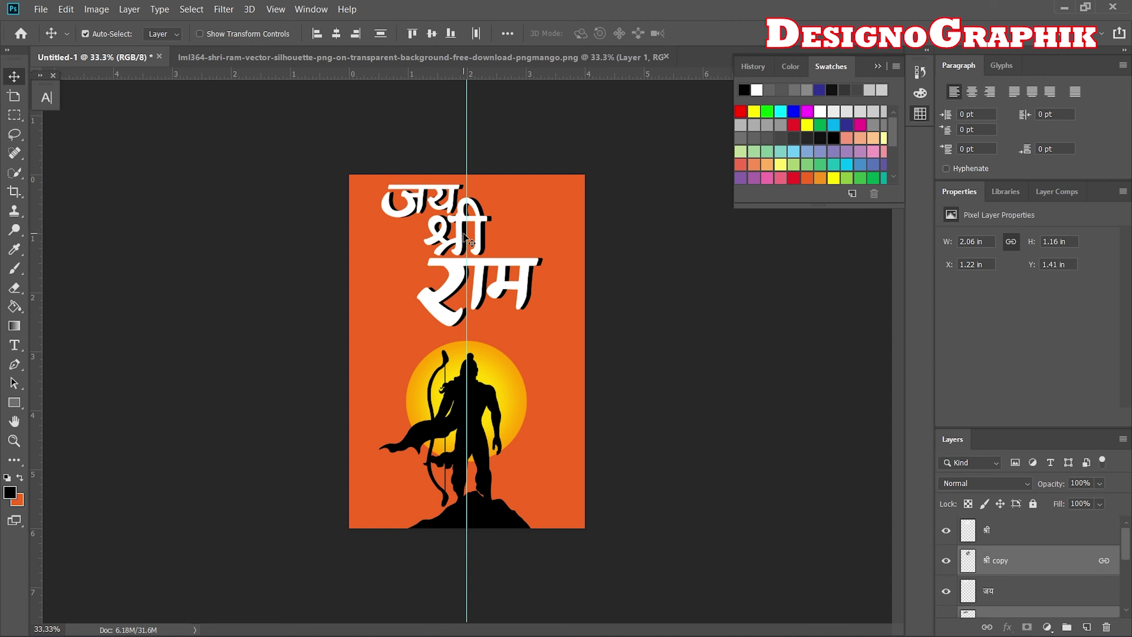
{"action": "left_click_drag", "start_coordinate": [467, 237], "coordinate": [465, 237]}
{"action": "left_click", "coordinate": [558, 370]}
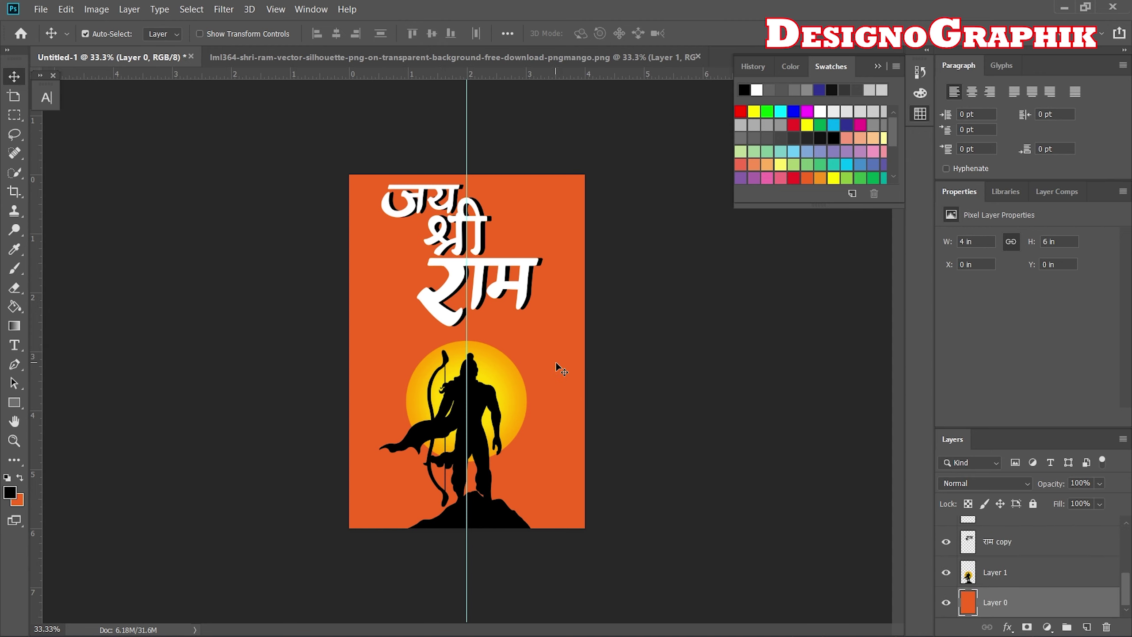
Step: Zoom the poster to 50% and preview the downloaded magnolia-branch PNG
{"action": "key", "text": "ctrl+plus"}
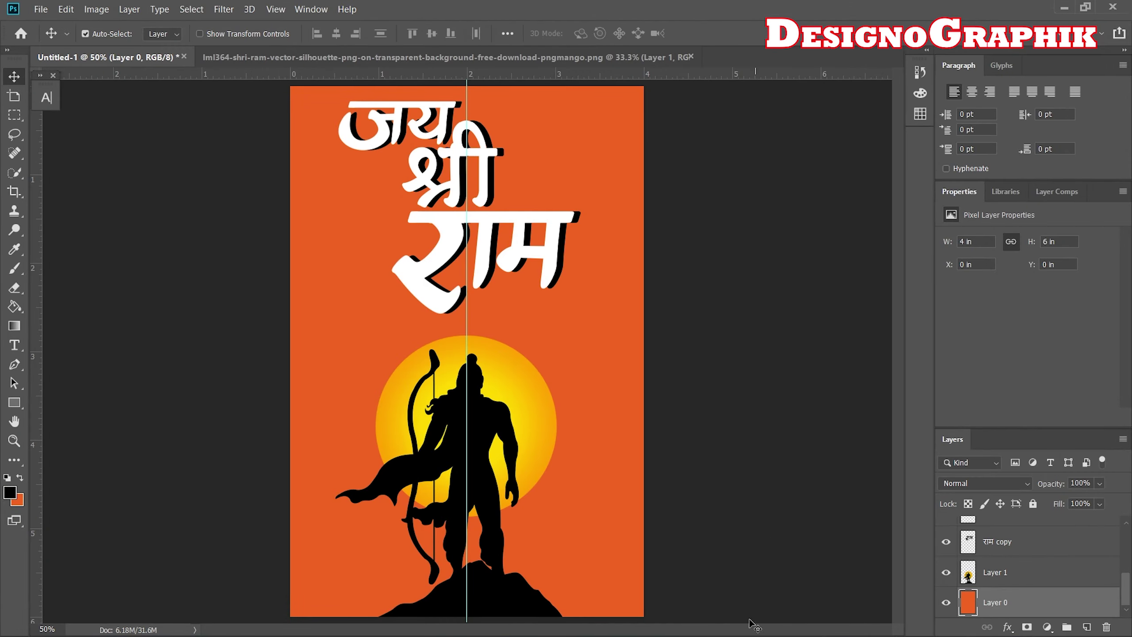
{"action": "left_click", "coordinate": [697, 620]}
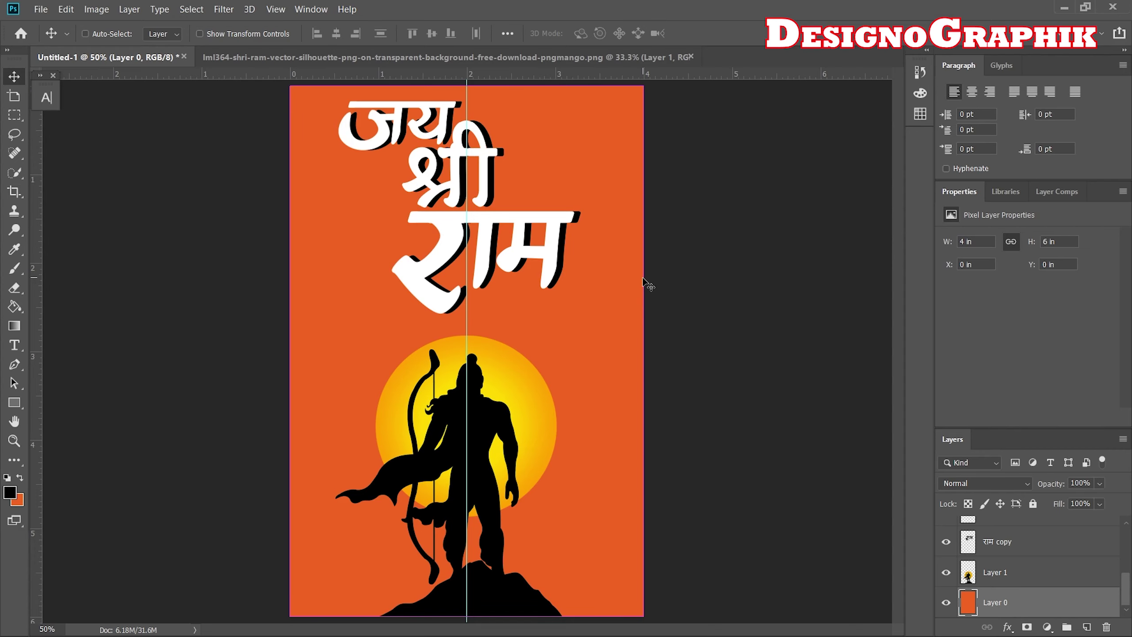
Step: Open the magnolia branch image pngegg.png as its own document
{"action": "key", "text": "ctrl+o"}
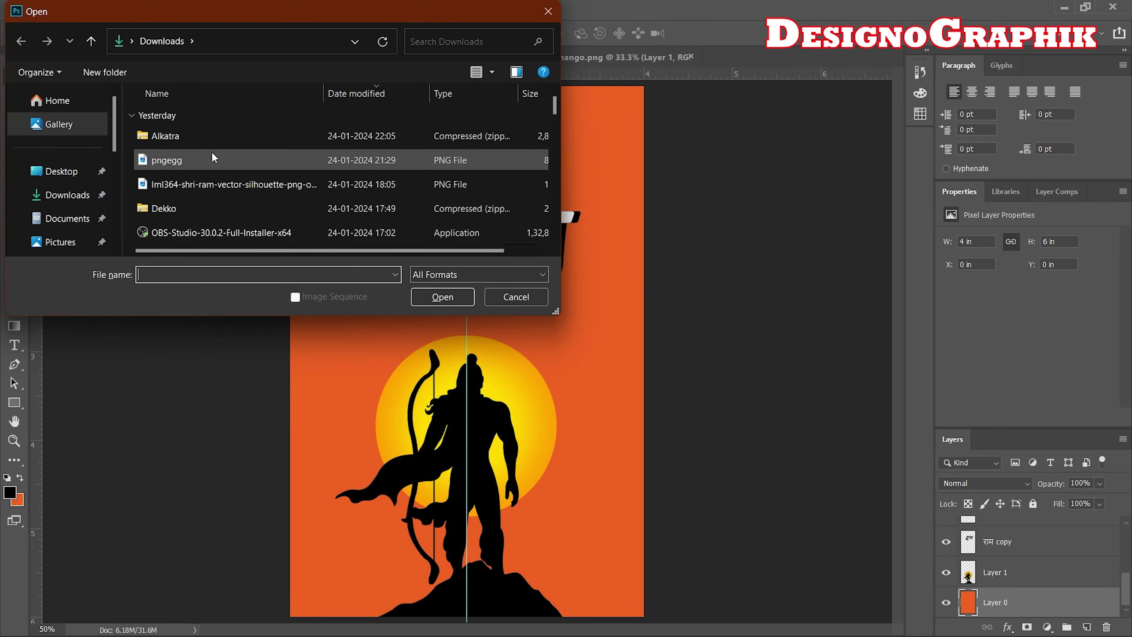
{"action": "left_click", "coordinate": [180, 159]}
{"action": "left_click", "coordinate": [442, 297]}
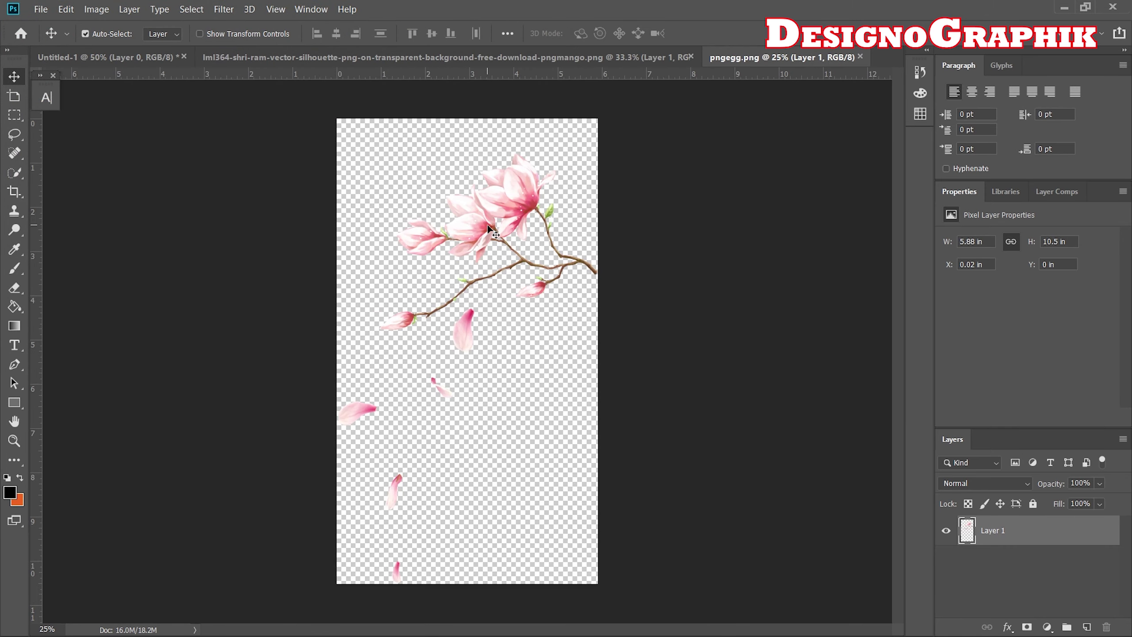
Step: Move the magnolia branch layer into the Untitled-1 poster and begin scaling it to about 60%
{"action": "left_click_drag", "start_coordinate": [490, 228], "coordinate": [77, 59]}
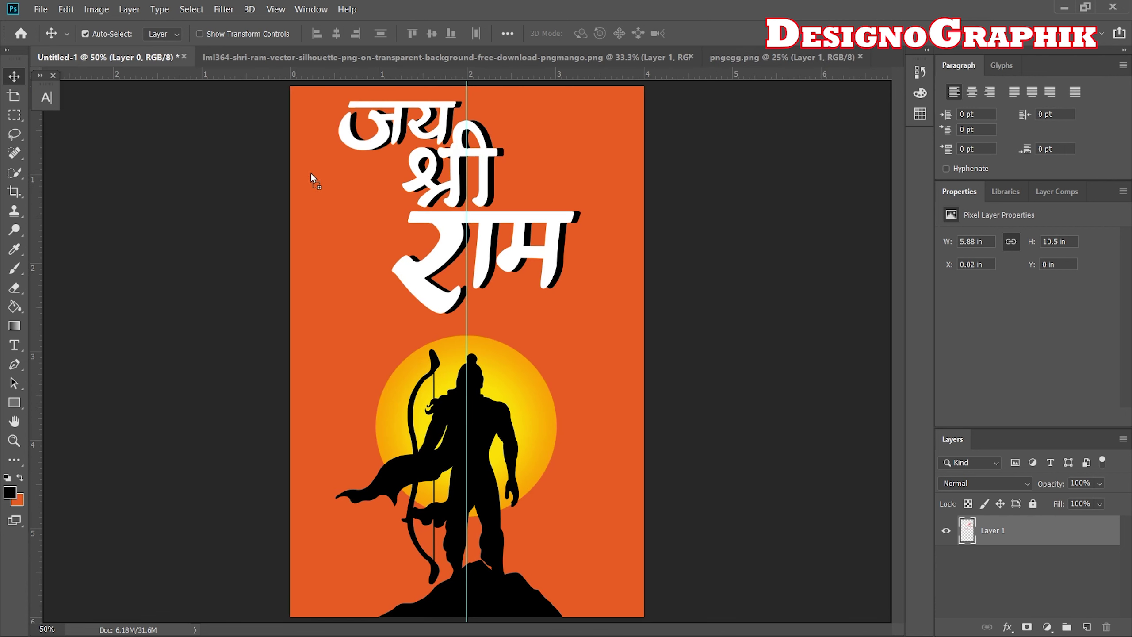
{"action": "left_click_drag", "start_coordinate": [339, 203], "coordinate": [338, 203]}
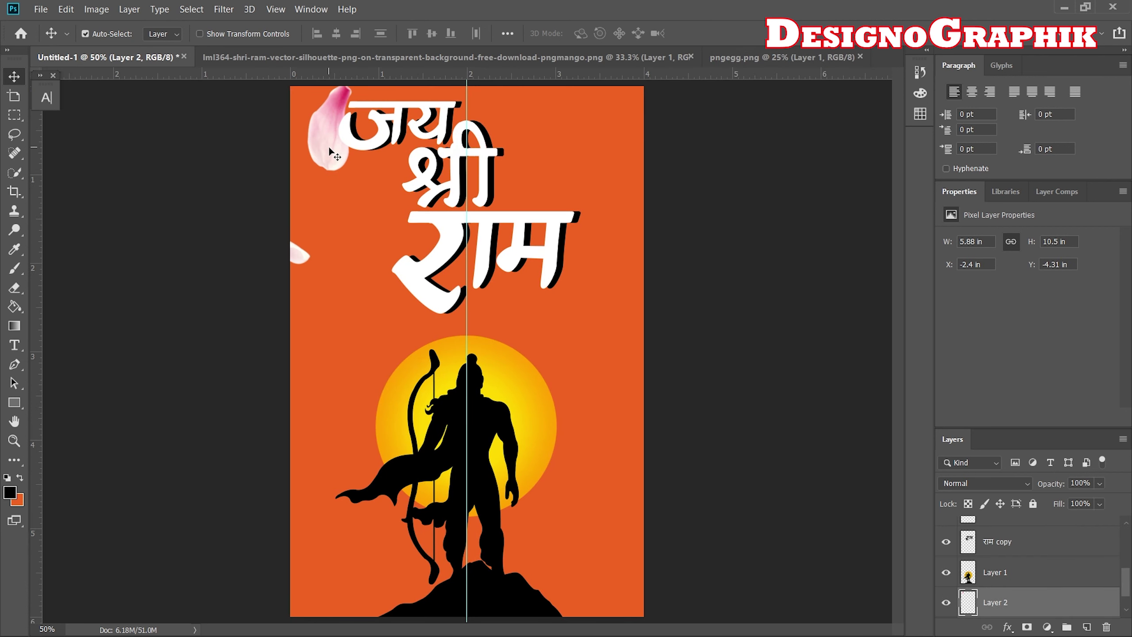
{"action": "mouse_move", "coordinate": [330, 149]}
{"action": "left_mouse_down"}
{"action": "mouse_move", "coordinate": [366, 253]}
{"action": "mouse_move", "coordinate": [599, 150]}
{"action": "mouse_move", "coordinate": [613, 173]}
{"action": "left_mouse_up"}
{"action": "key", "text": "ctrl+t"}
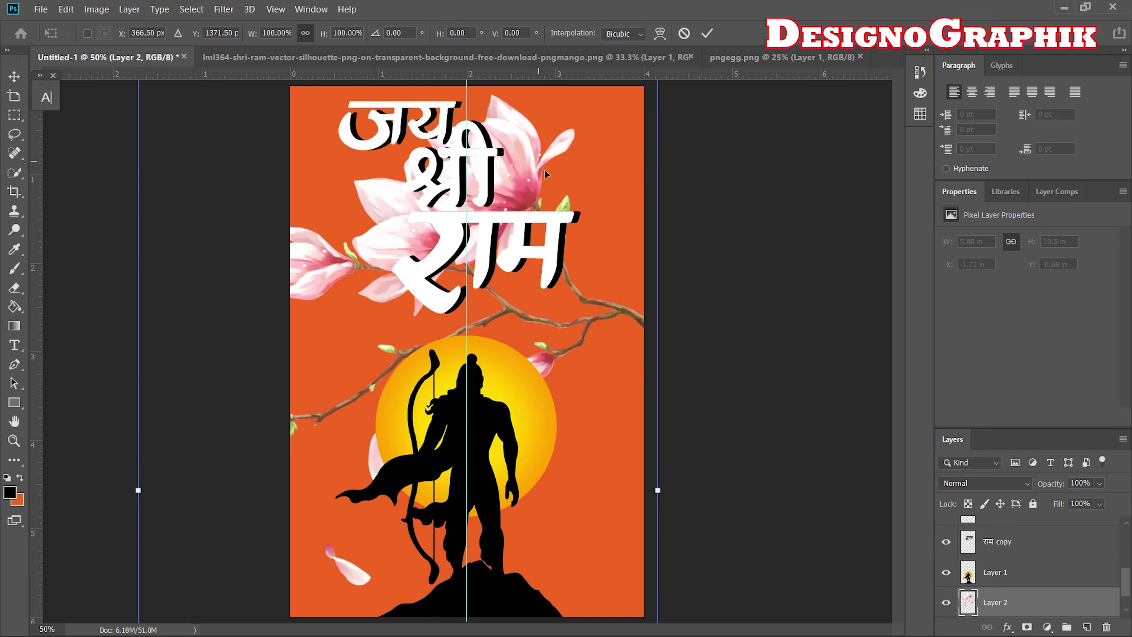
{"action": "mouse_move", "coordinate": [659, 490]}
{"action": "left_mouse_down"}
{"action": "mouse_move", "coordinate": [617, 463]}
{"action": "mouse_move", "coordinate": [455, 203]}
{"action": "mouse_move", "coordinate": [532, 133]}
{"action": "left_mouse_up"}
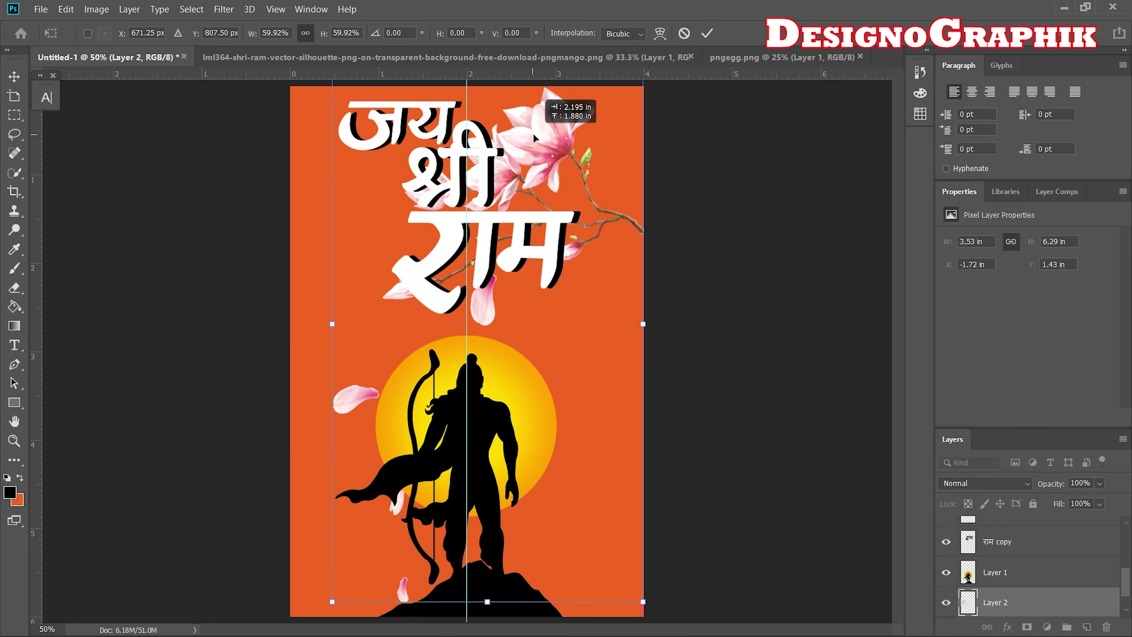
Step: Try several sizes and positions for the magnolia branch near the top of the poster
{"action": "left_click_drag", "start_coordinate": [333, 602], "coordinate": [391, 510]}
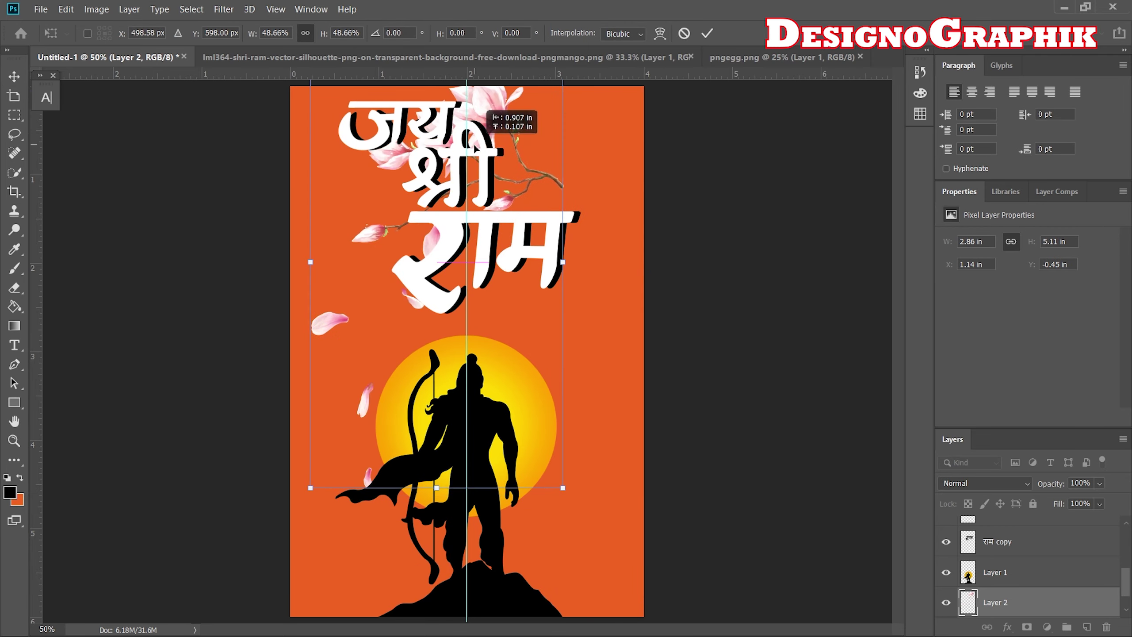
{"action": "left_click_drag", "start_coordinate": [552, 158], "coordinate": [554, 167]}
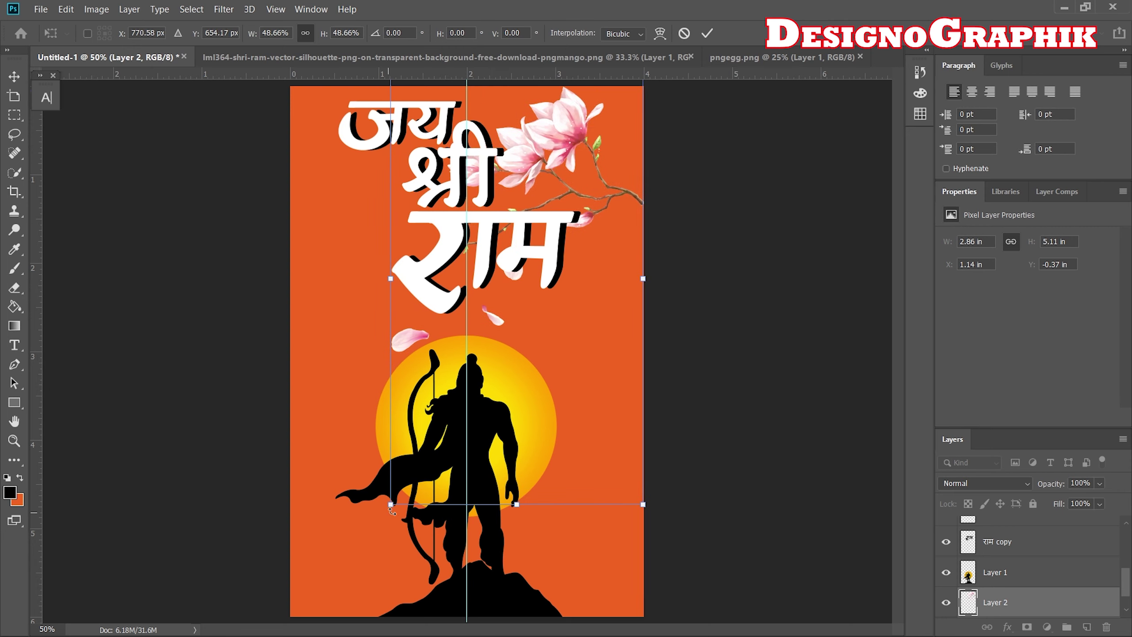
{"action": "left_click_drag", "start_coordinate": [391, 505], "coordinate": [340, 583]}
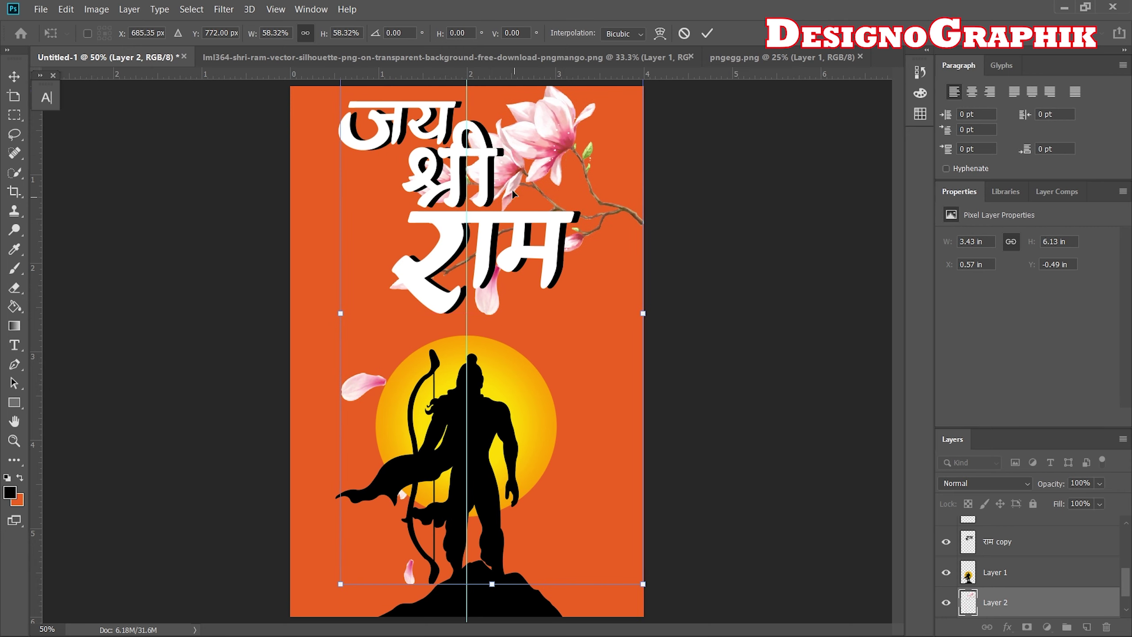
{"action": "left_click_drag", "start_coordinate": [512, 193], "coordinate": [514, 200]}
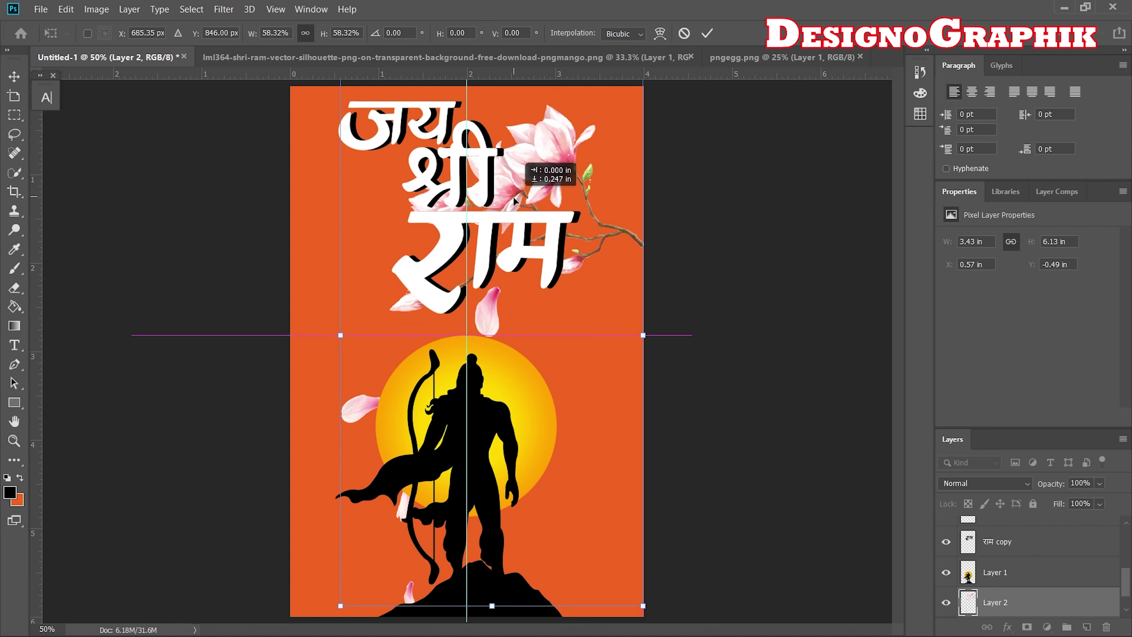
{"action": "left_click_drag", "start_coordinate": [340, 606], "coordinate": [316, 593]}
{"action": "left_click_drag", "start_coordinate": [537, 147], "coordinate": [533, 134]}
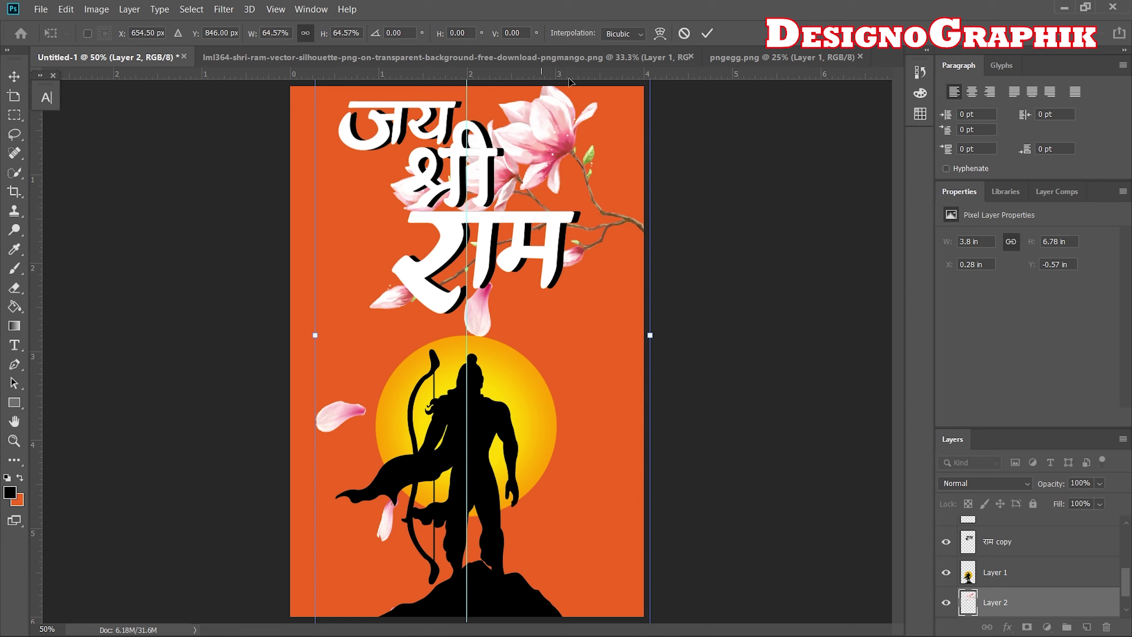
Step: Scale the branch to about 32% in the top-right corner and raise its layer in the stack
{"action": "left_click_drag", "start_coordinate": [556, 149], "coordinate": [545, 227]}
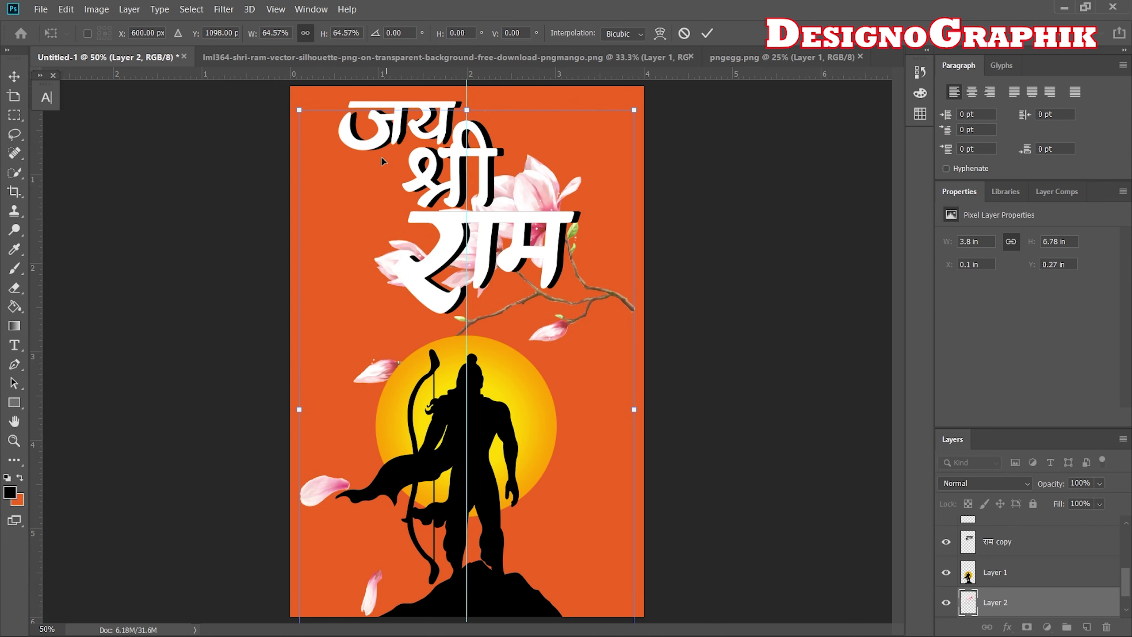
{"action": "left_click_drag", "start_coordinate": [299, 110], "coordinate": [435, 352]}
{"action": "mouse_move", "coordinate": [575, 425]}
{"action": "left_mouse_down"}
{"action": "mouse_move", "coordinate": [591, 111]}
{"action": "mouse_move", "coordinate": [590, 209]}
{"action": "left_mouse_up"}
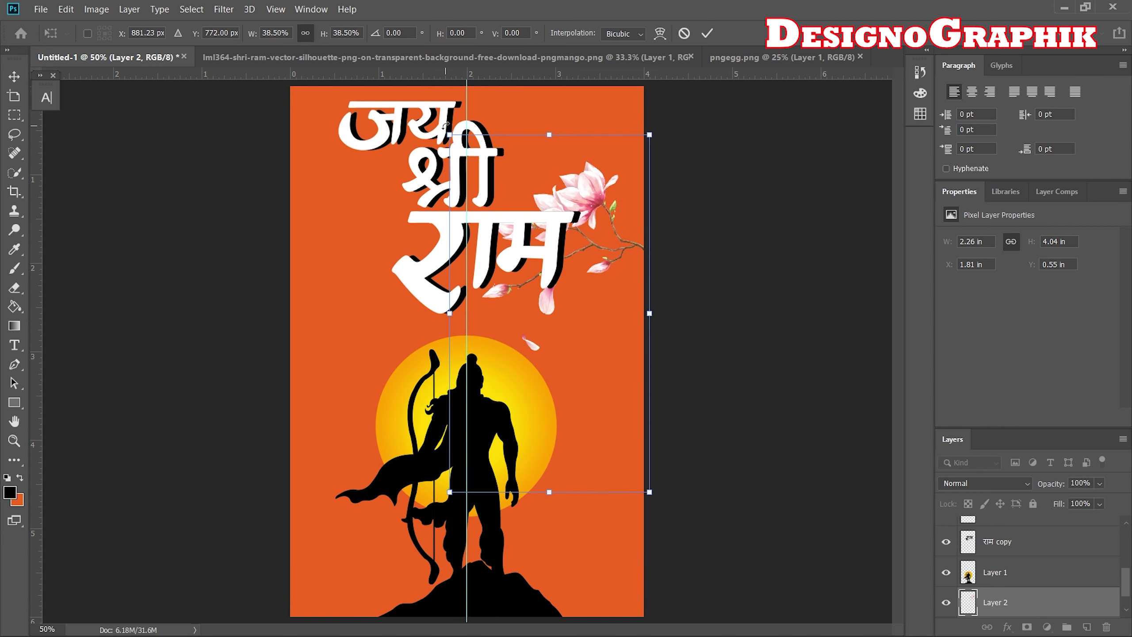
{"action": "left_click_drag", "start_coordinate": [450, 130], "coordinate": [499, 173]}
{"action": "left_click_drag", "start_coordinate": [616, 306], "coordinate": [617, 181]}
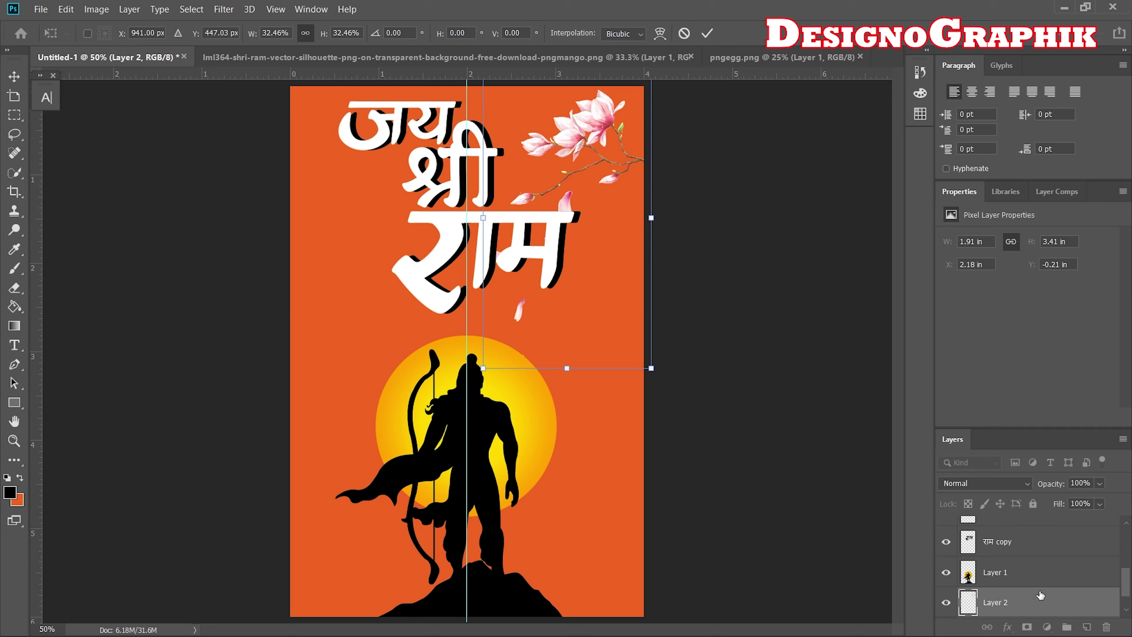
{"action": "mouse_move", "coordinate": [987, 608]}
{"action": "left_mouse_down"}
{"action": "mouse_move", "coordinate": [985, 524]}
{"action": "mouse_move", "coordinate": [1111, 579]}
{"action": "mouse_move", "coordinate": [1124, 554]}
{"action": "left_mouse_up"}
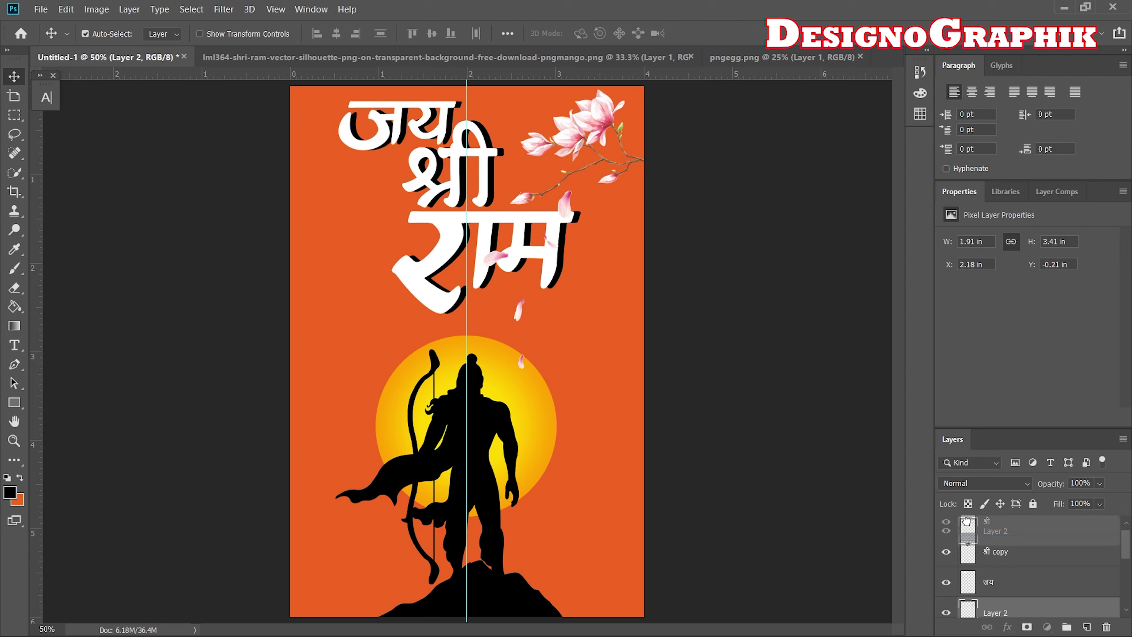
Step: Place Layer 2 above the text layers and enlarge the top-right branch to about 107%
{"action": "left_click_drag", "start_coordinate": [966, 611], "coordinate": [1095, 570]}
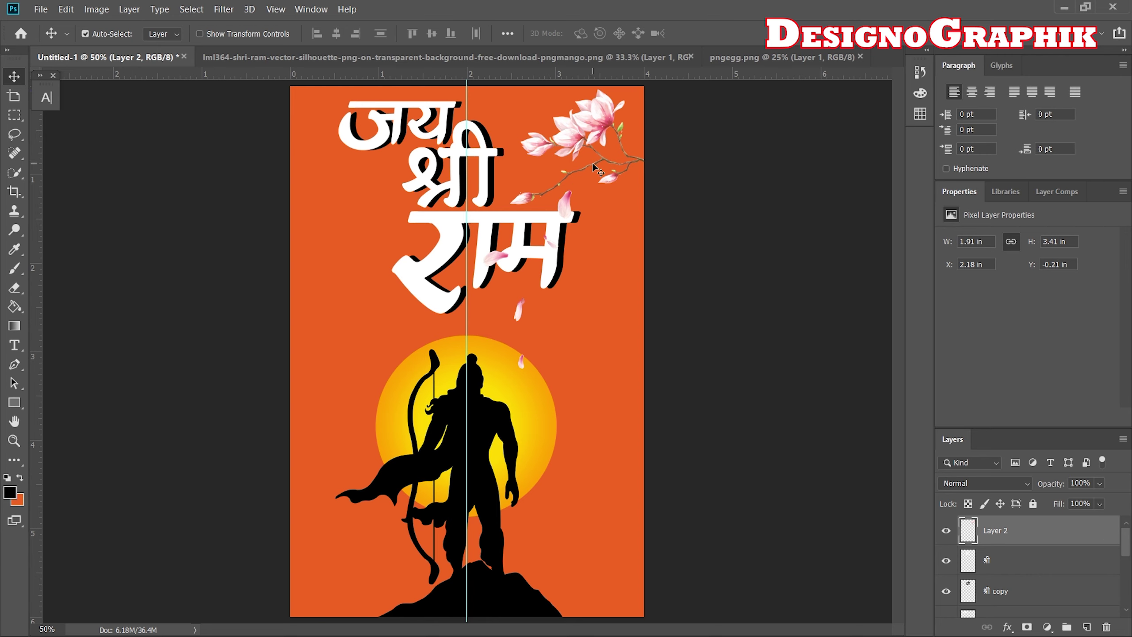
{"action": "key", "text": "ctrl+t"}
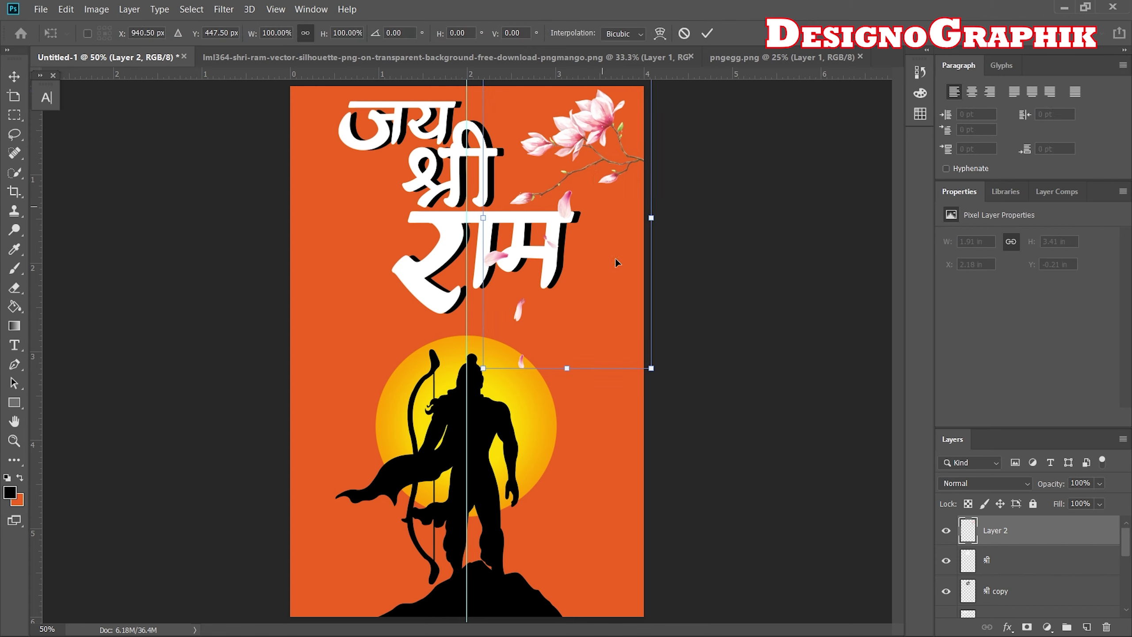
{"action": "left_click_drag", "start_coordinate": [484, 368], "coordinate": [469, 390]}
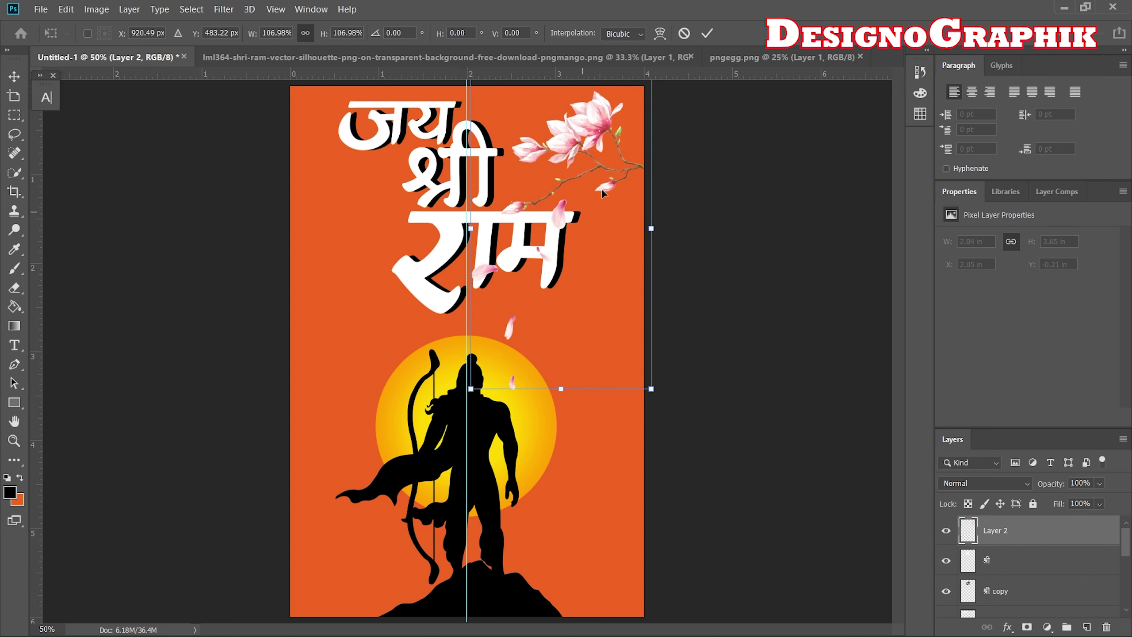
{"action": "left_click_drag", "start_coordinate": [601, 188], "coordinate": [613, 168]}
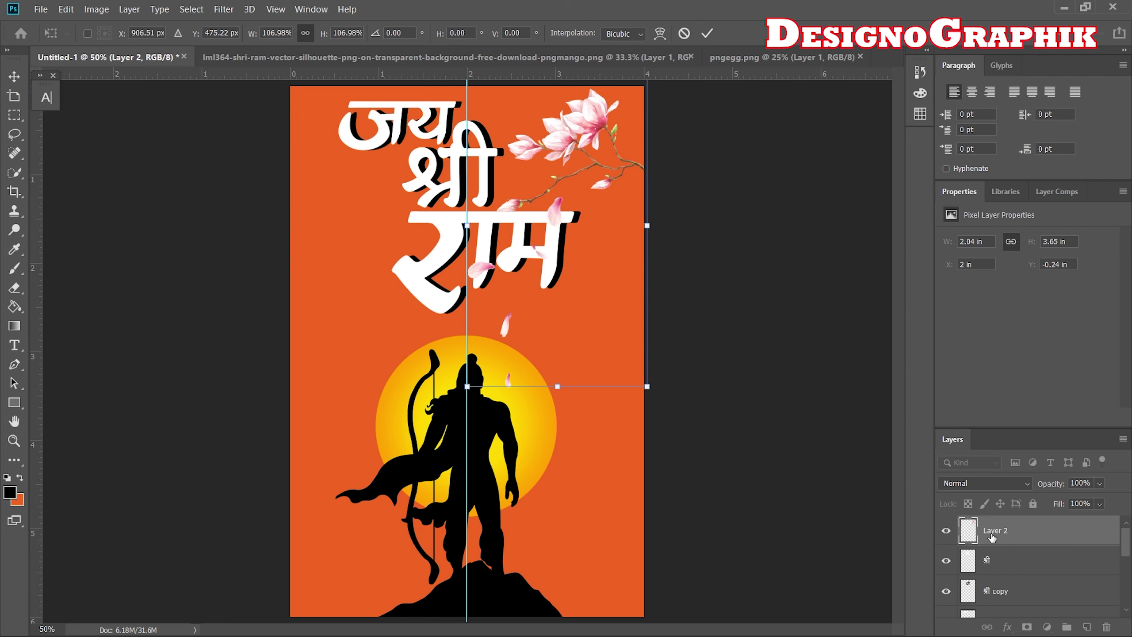
Step: Commit the branch transform and duplicate the magnolia layer as Layer 2 copy
{"action": "key", "text": "Return"}
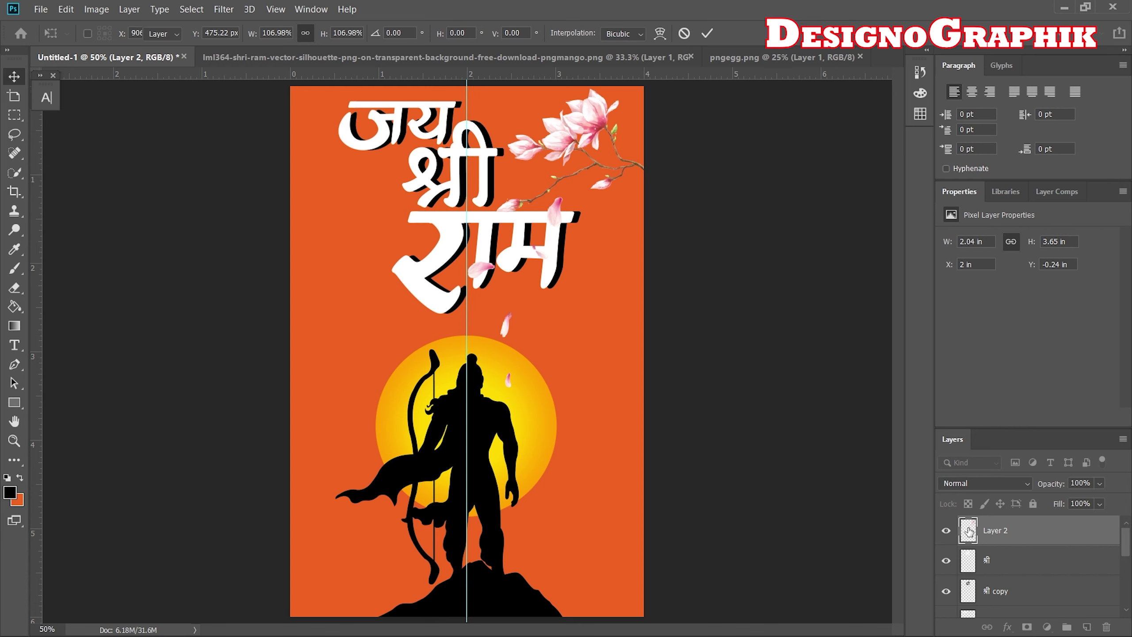
{"action": "right_click", "coordinate": [1015, 531]}
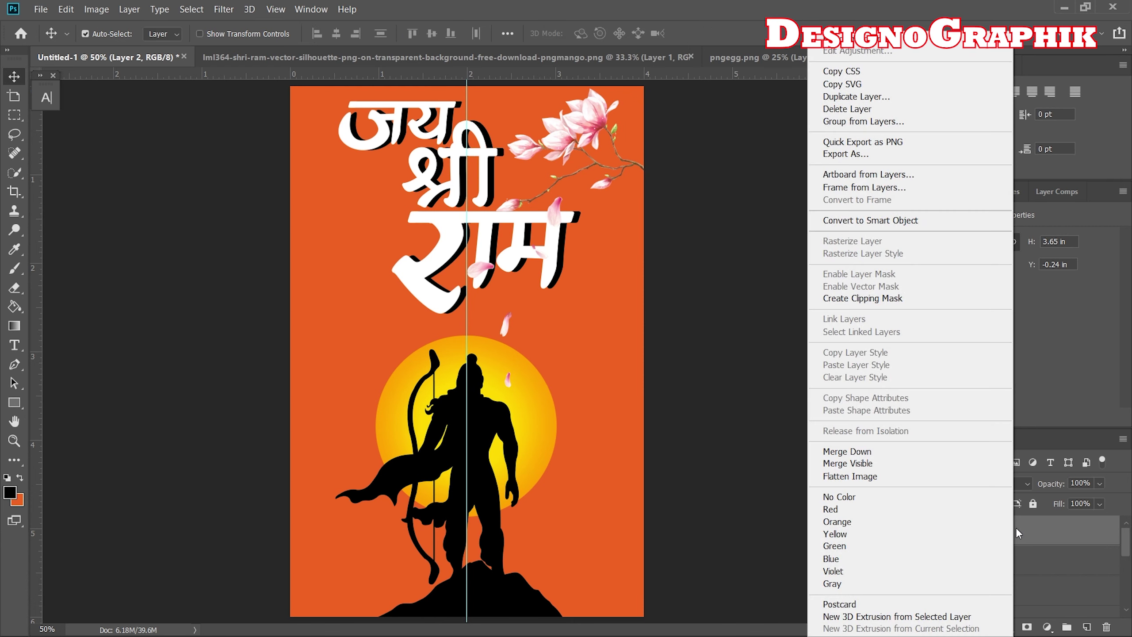
{"action": "left_click", "coordinate": [856, 96]}
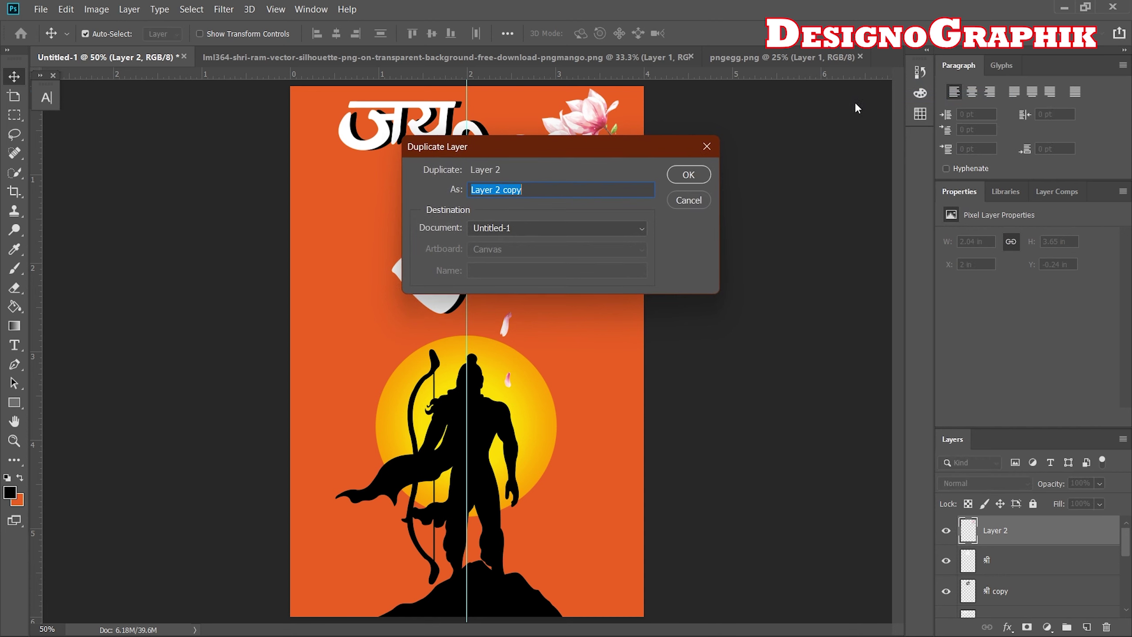
{"action": "left_click", "coordinate": [688, 175]}
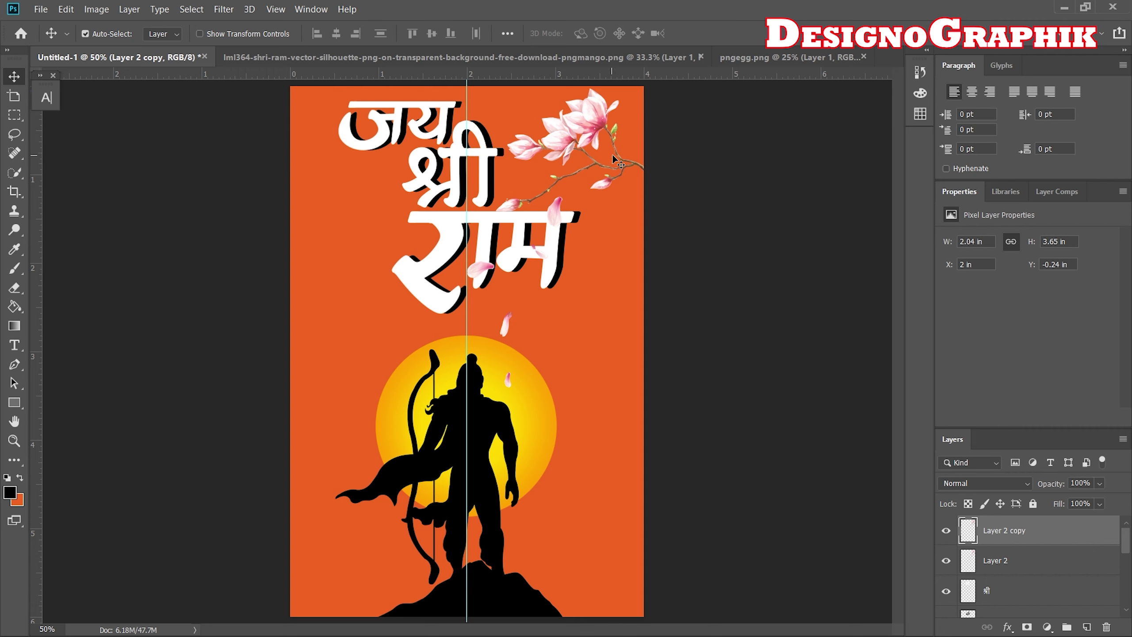
Step: Move Layer 2 copy to the poster's left side beside राम and begin transforming it
{"action": "left_click_drag", "start_coordinate": [580, 130], "coordinate": [359, 248]}
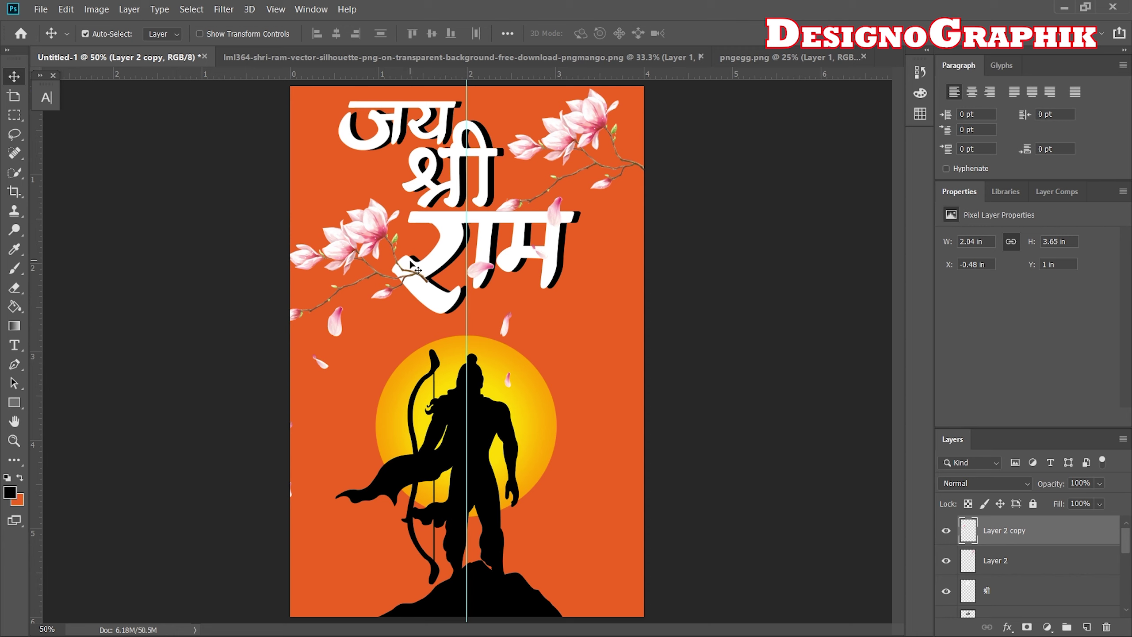
{"action": "right_click", "coordinate": [360, 226]}
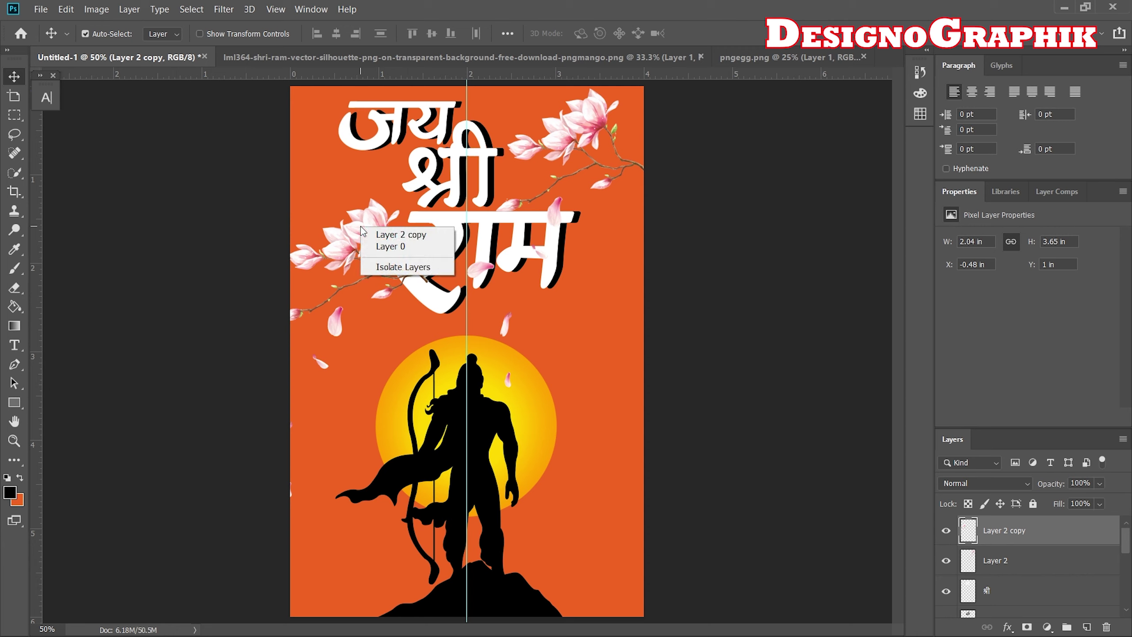
{"action": "left_click", "coordinate": [359, 256]}
{"action": "left_click_drag", "start_coordinate": [373, 243], "coordinate": [379, 254]}
{"action": "right_click", "coordinate": [379, 254]}
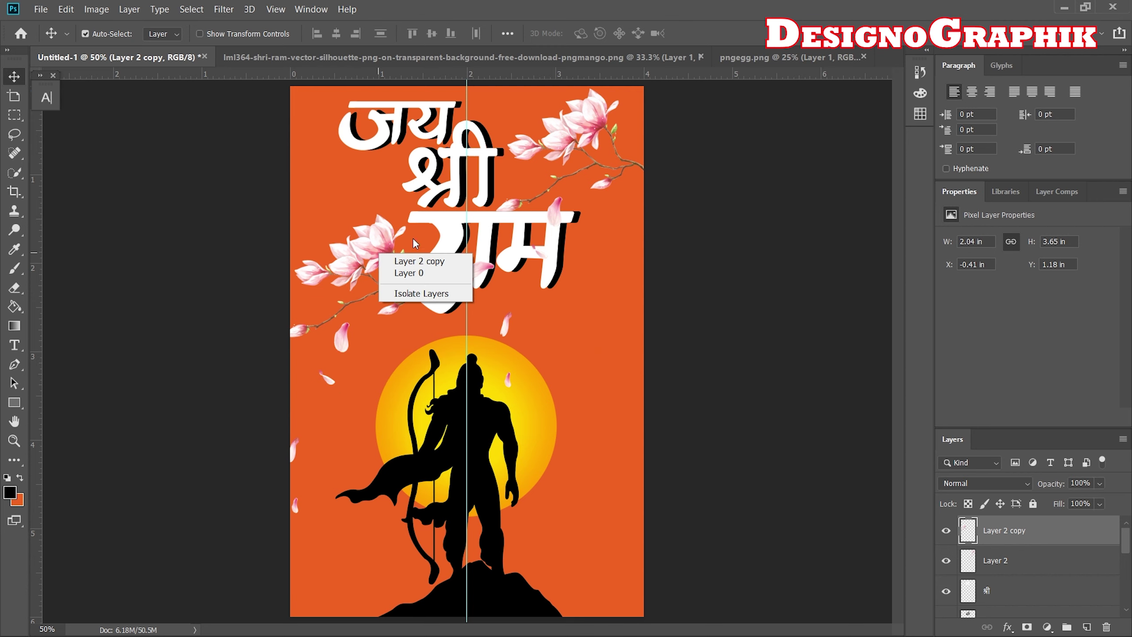
{"action": "left_click", "coordinate": [398, 248]}
{"action": "key", "text": "ctrl+t"}
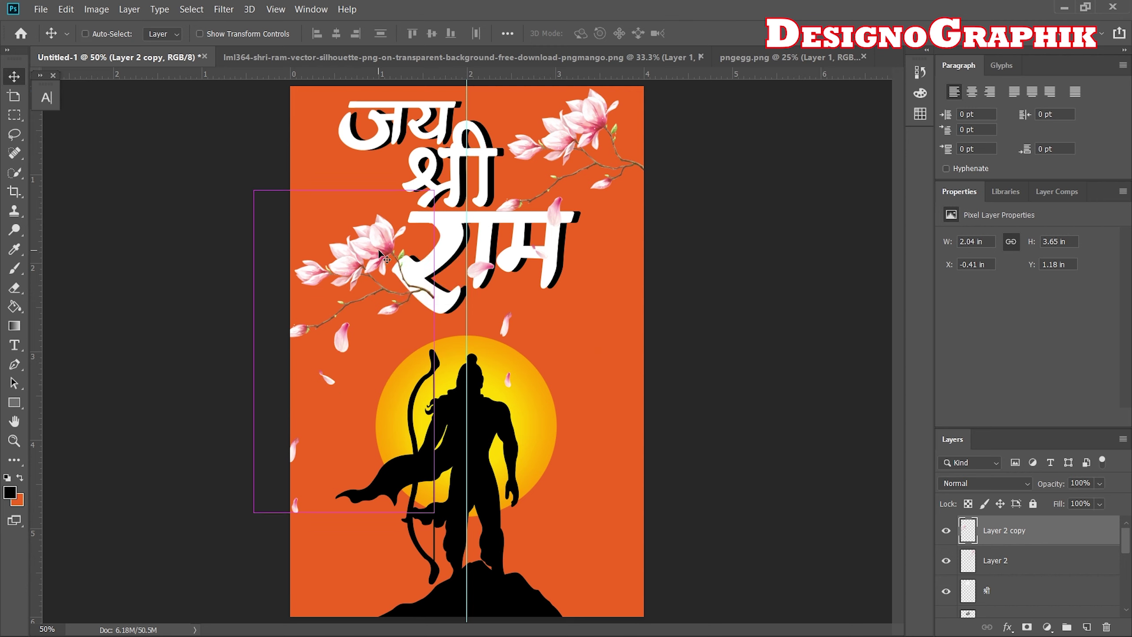
{"action": "right_click", "coordinate": [374, 253]}
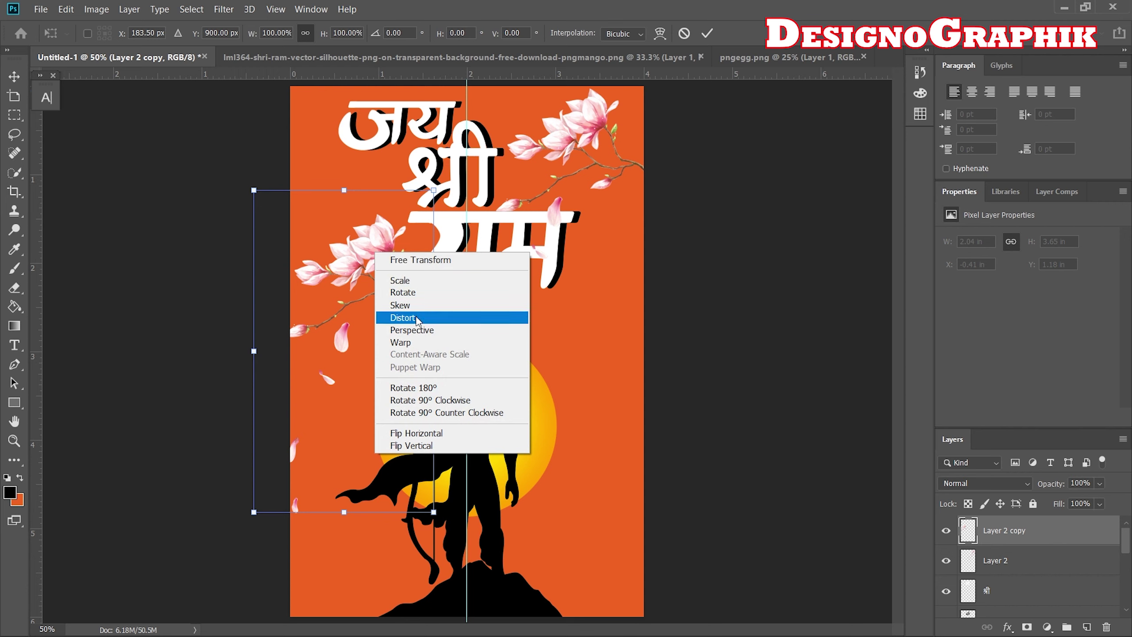
Step: Flip the copied branch horizontally and scale it to about 77%
{"action": "left_click", "coordinate": [424, 439]}
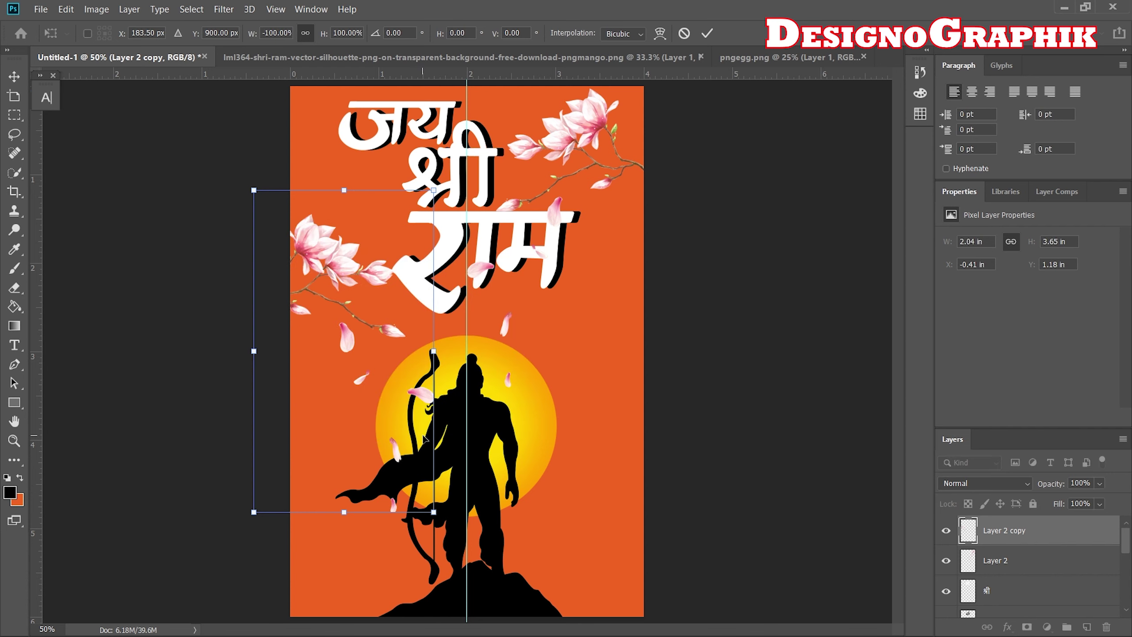
{"action": "mouse_move", "coordinate": [317, 246]}
{"action": "left_mouse_down"}
{"action": "mouse_move", "coordinate": [349, 197]}
{"action": "mouse_move", "coordinate": [346, 308]}
{"action": "mouse_move", "coordinate": [347, 266]}
{"action": "left_mouse_up"}
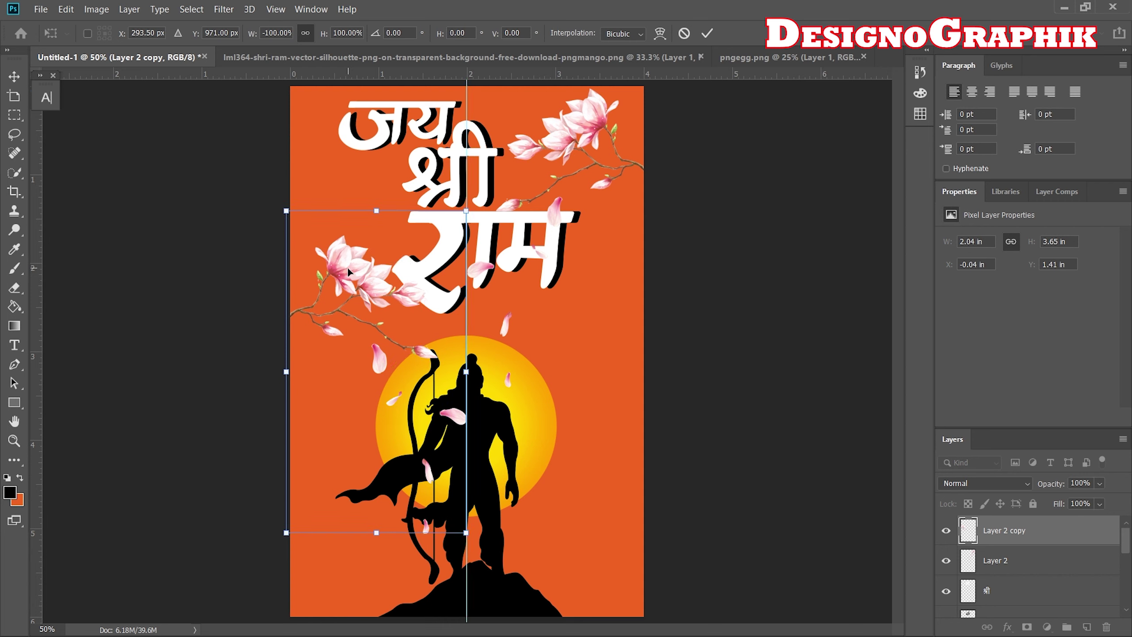
{"action": "left_click_drag", "start_coordinate": [332, 314], "coordinate": [334, 204]}
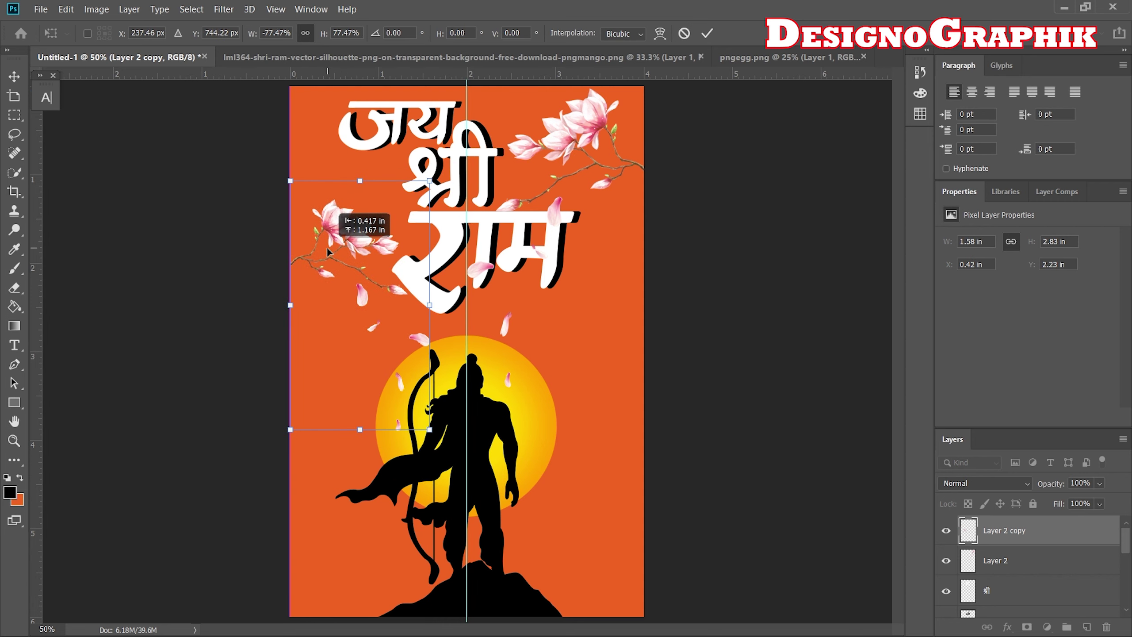
{"action": "left_click_drag", "start_coordinate": [290, 138], "coordinate": [294, 140]}
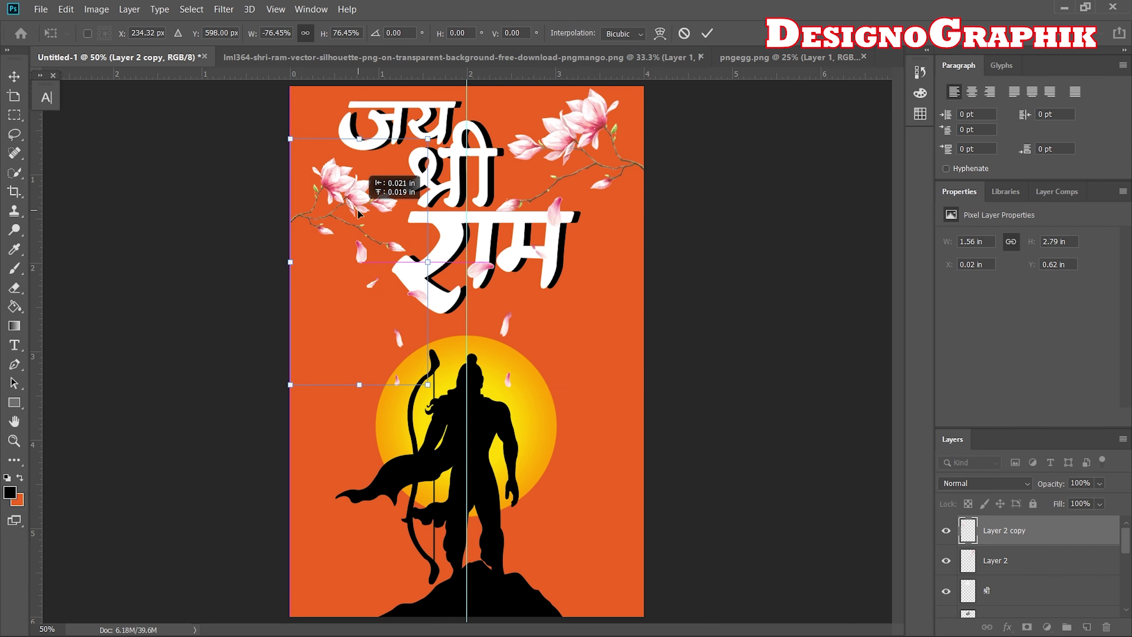
{"action": "key", "text": "ctrl+plus"}
{"action": "scroll", "coordinate": [758, 301], "scroll_direction": "up", "scroll_amount": 3}
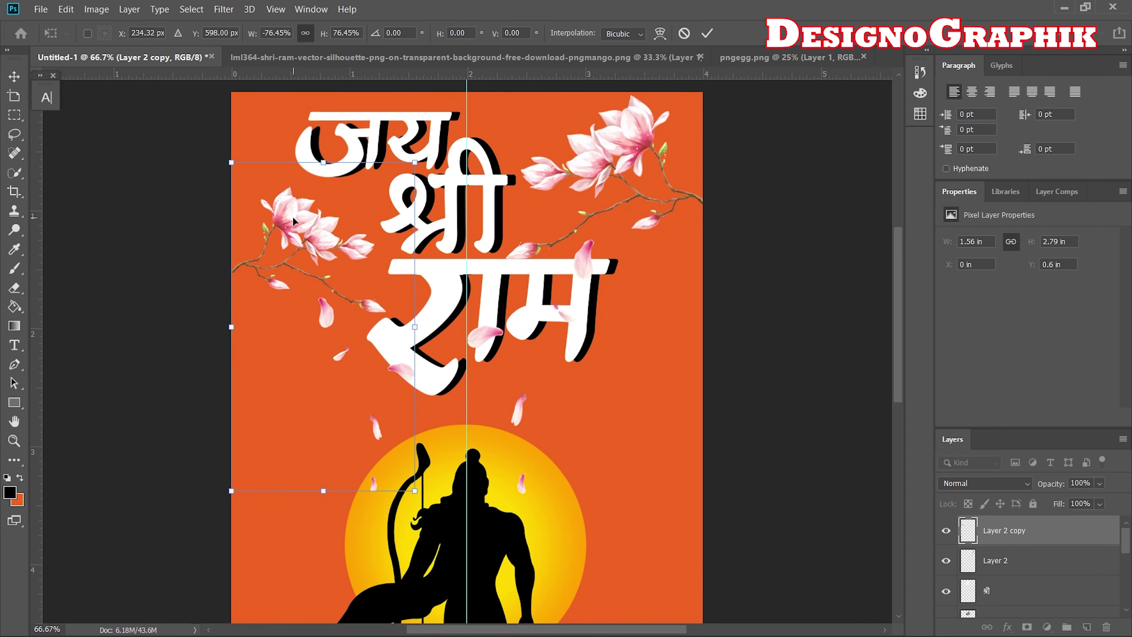
{"action": "left_click_drag", "start_coordinate": [292, 216], "coordinate": [289, 279]}
Step: Fine-tune the mirrored branch into the poster's top-left corner and commit it
{"action": "left_click_drag", "start_coordinate": [231, 223], "coordinate": [230, 224]}
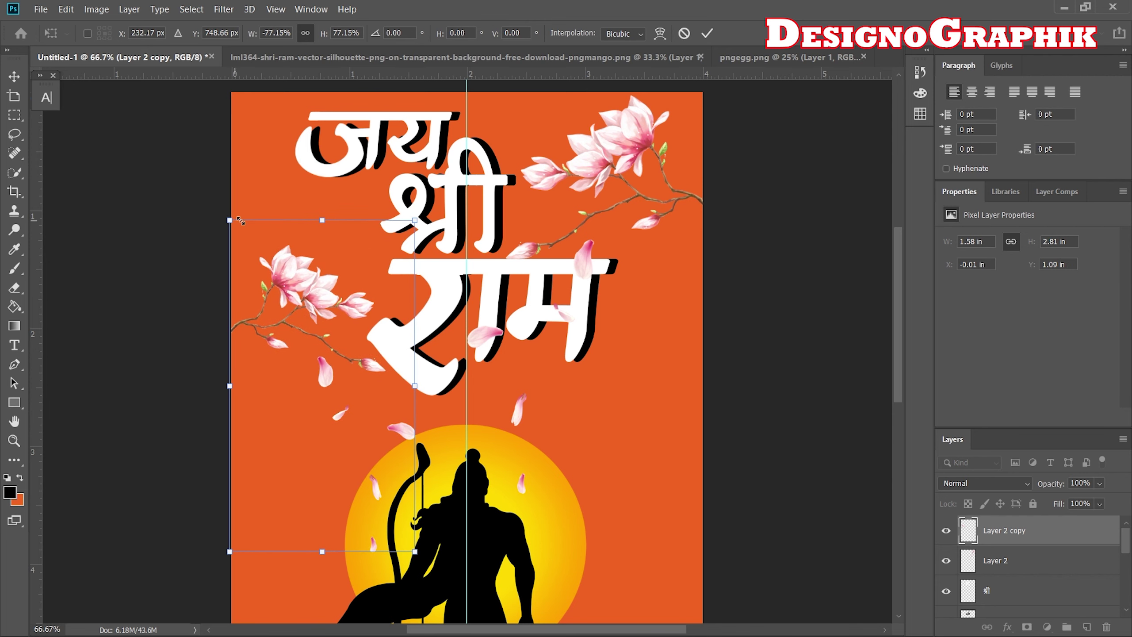
{"action": "scroll", "coordinate": [798, 327], "scroll_direction": "down", "scroll_amount": 5}
{"action": "scroll", "coordinate": [796, 329], "scroll_direction": "up", "scroll_amount": 3}
{"action": "scroll", "coordinate": [795, 330], "scroll_direction": "up", "scroll_amount": 1}
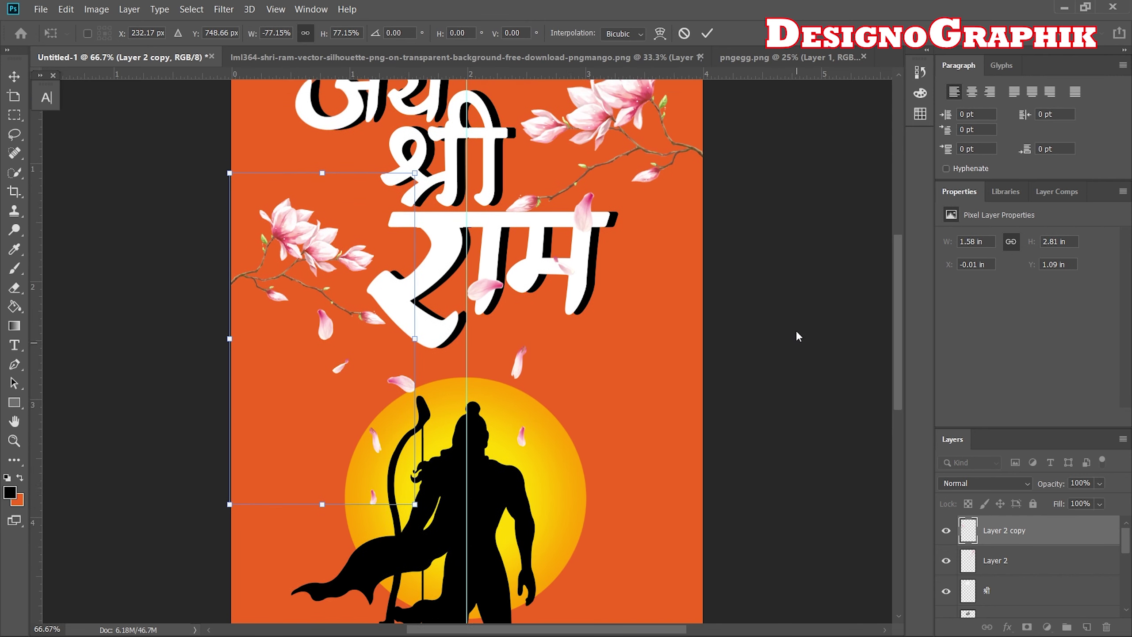
{"action": "scroll", "coordinate": [796, 330], "scroll_direction": "up", "scroll_amount": 1}
{"action": "scroll", "coordinate": [796, 330], "scroll_direction": "down", "scroll_amount": 4}
{"action": "left_click_drag", "start_coordinate": [292, 175], "coordinate": [290, 151]}
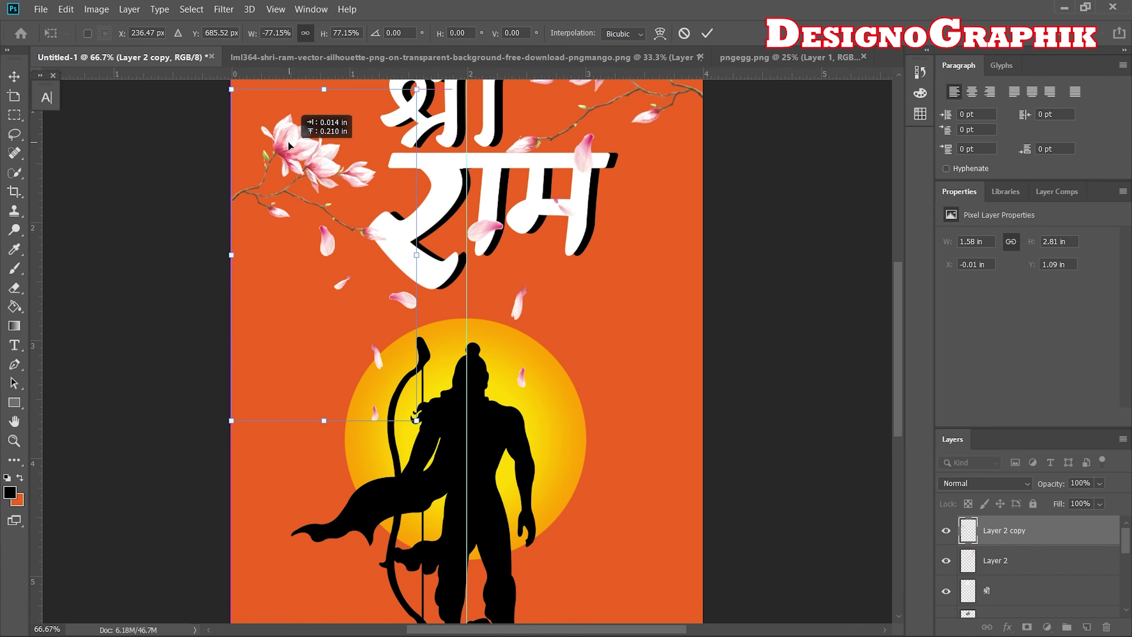
{"action": "key", "text": "Return"}
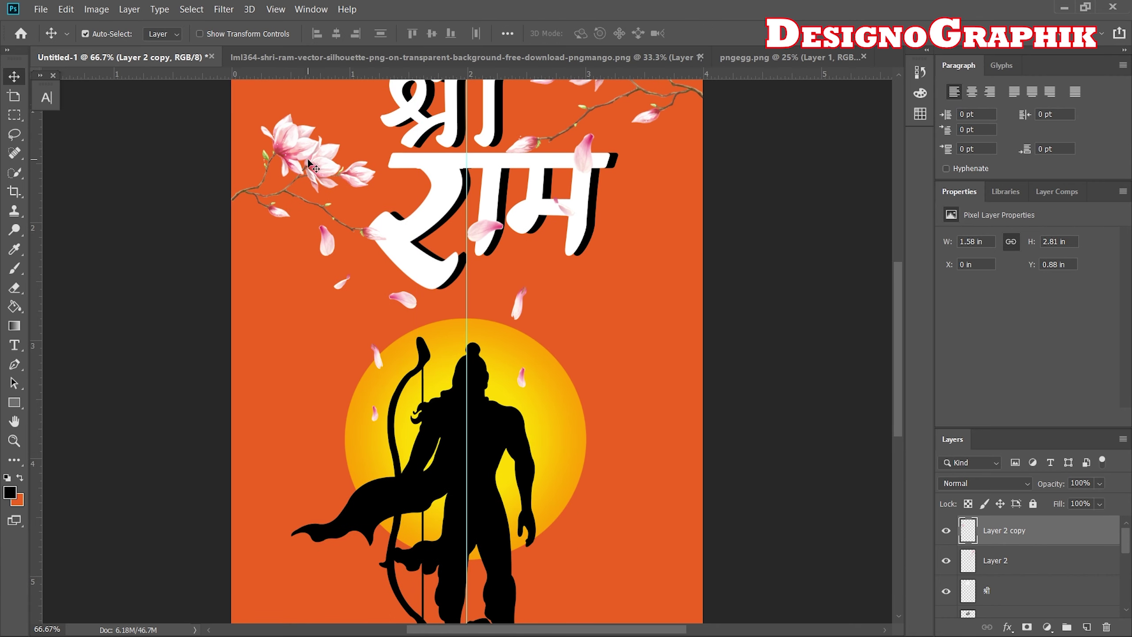
Step: Enlarge the left branch very slightly, shift it left, and commit
{"action": "key", "text": "ctrl+t"}
{"action": "left_click_drag", "start_coordinate": [416, 420], "coordinate": [419, 426]}
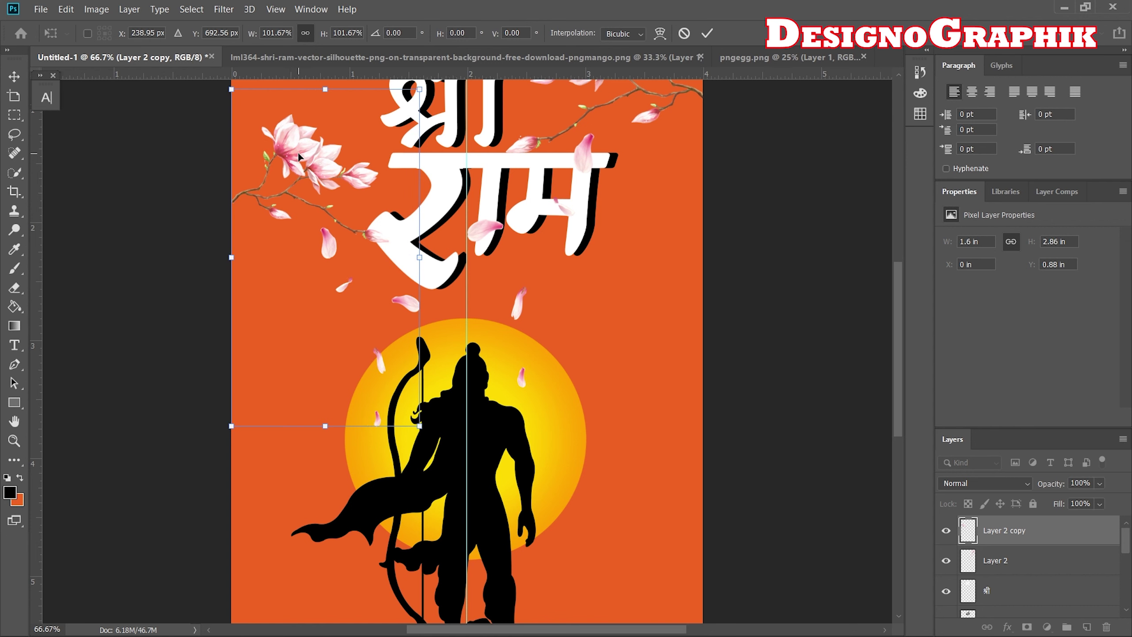
{"action": "left_click_drag", "start_coordinate": [298, 151], "coordinate": [295, 151]}
{"action": "key", "text": "Return"}
{"action": "key", "text": "ctrl+minus"}
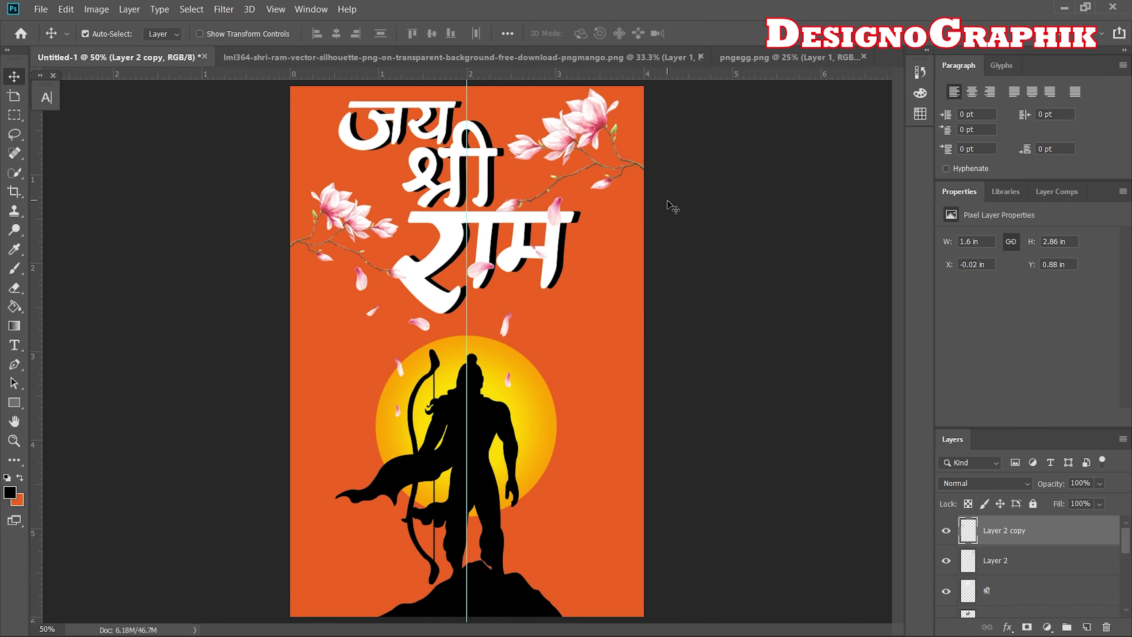
Step: Hide the guides and enlarge the Ram silhouette and sun on Layer 1 about 107%
{"action": "key", "text": "ctrl+semicolon"}
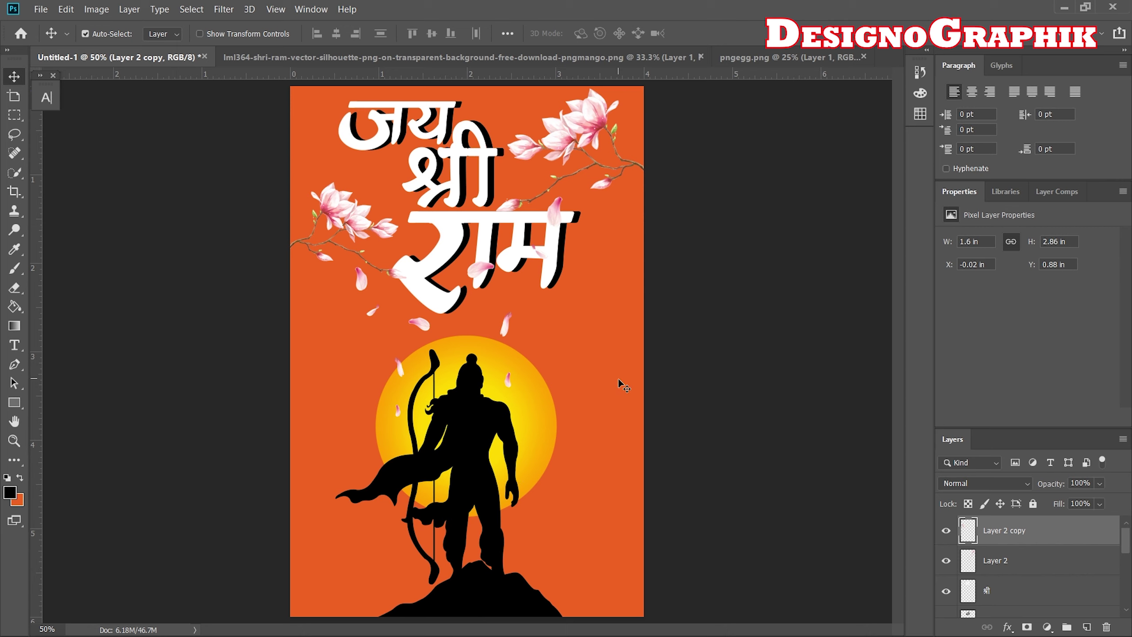
{"action": "left_click", "coordinate": [486, 444]}
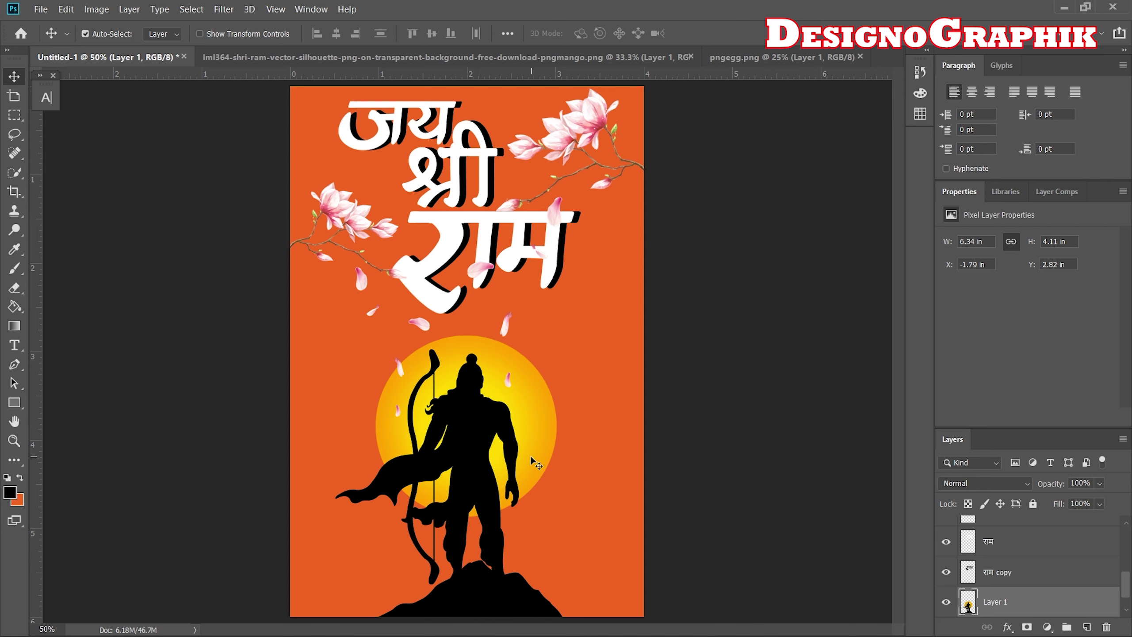
{"action": "key", "text": "ctrl+t"}
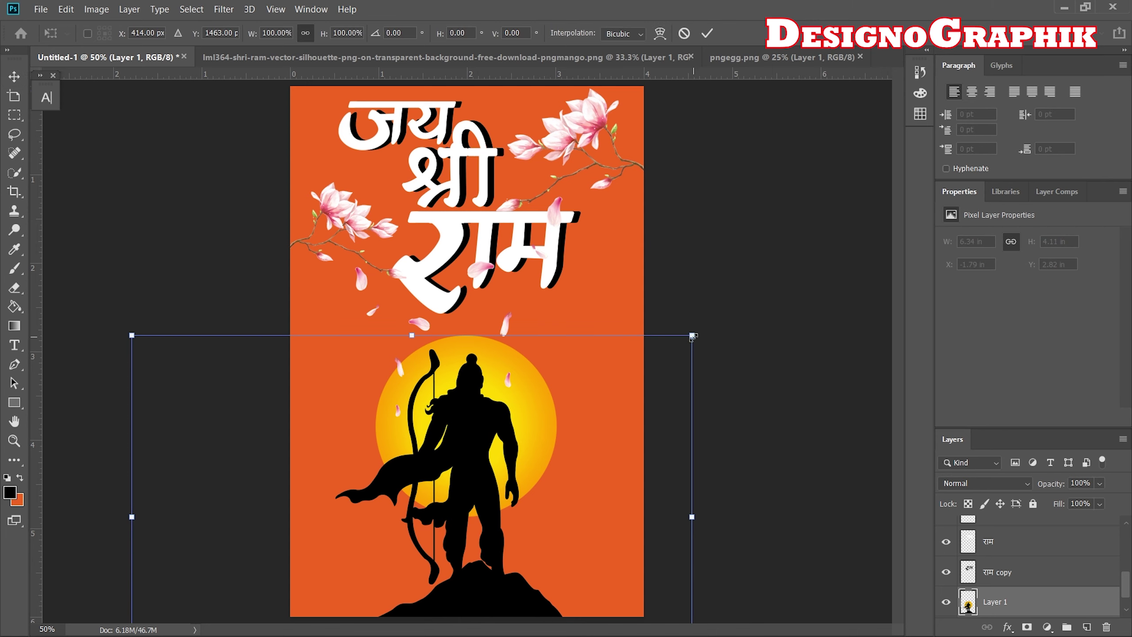
{"action": "left_click_drag", "start_coordinate": [477, 441], "coordinate": [467, 434]}
{"action": "key", "text": "Return"}
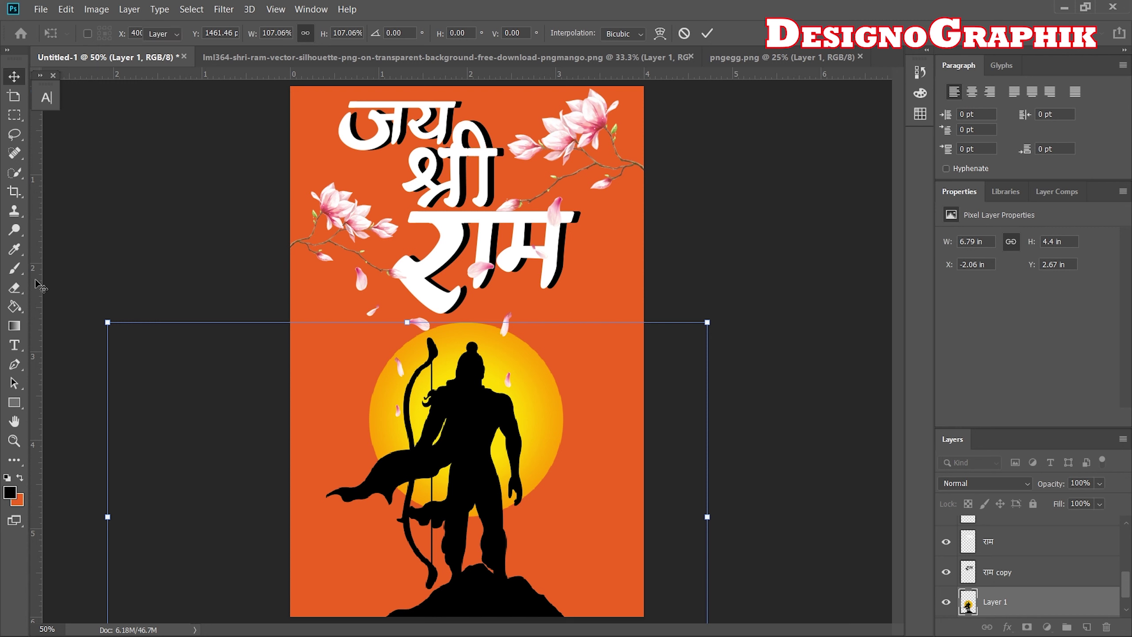
Step: Add a vertical centre guide, then enlarge the silhouette about 102% more and raise it slightly
{"action": "left_click_drag", "start_coordinate": [37, 278], "coordinate": [467, 274]}
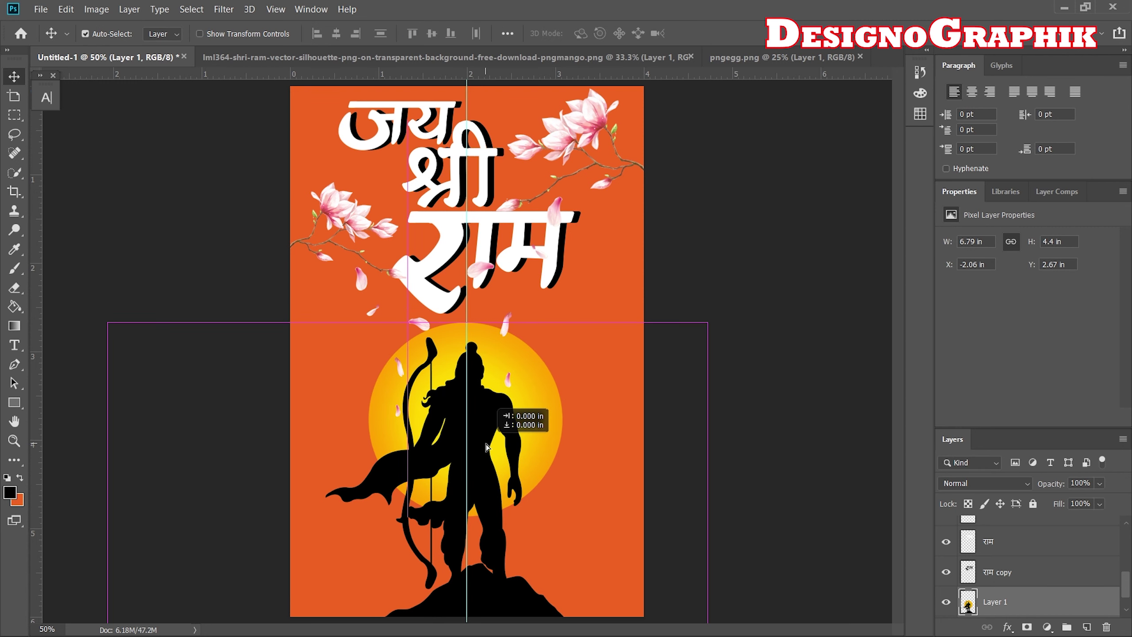
{"action": "key", "text": "ctrl+t"}
{"action": "left_click_drag", "start_coordinate": [712, 325], "coordinate": [719, 316]}
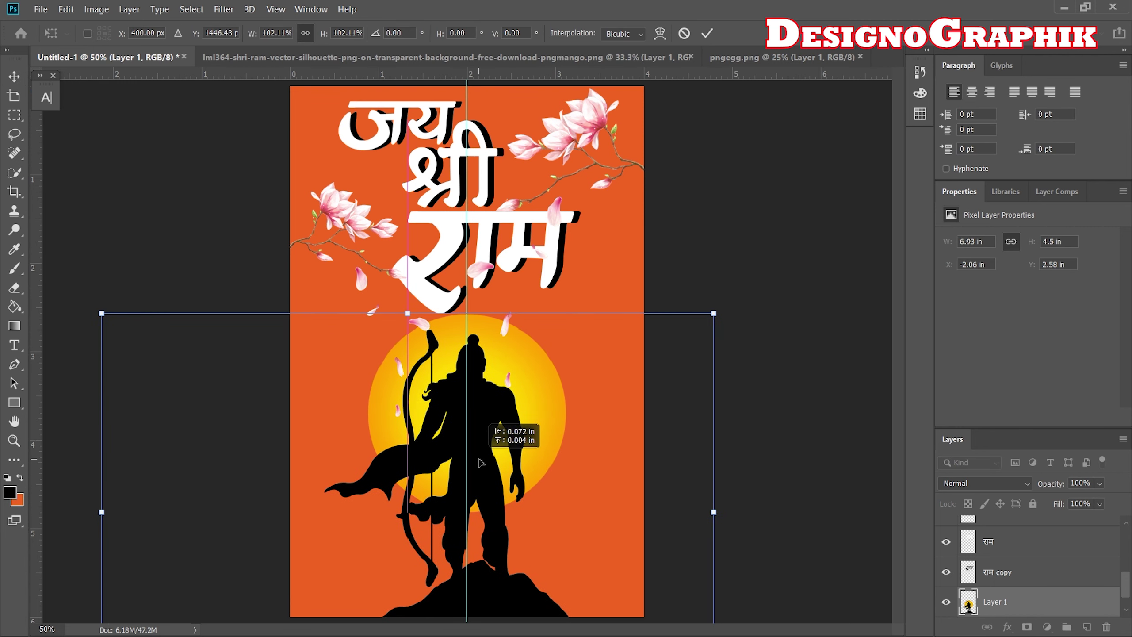
{"action": "left_click_drag", "start_coordinate": [495, 436], "coordinate": [494, 429]}
{"action": "key", "text": "Return"}
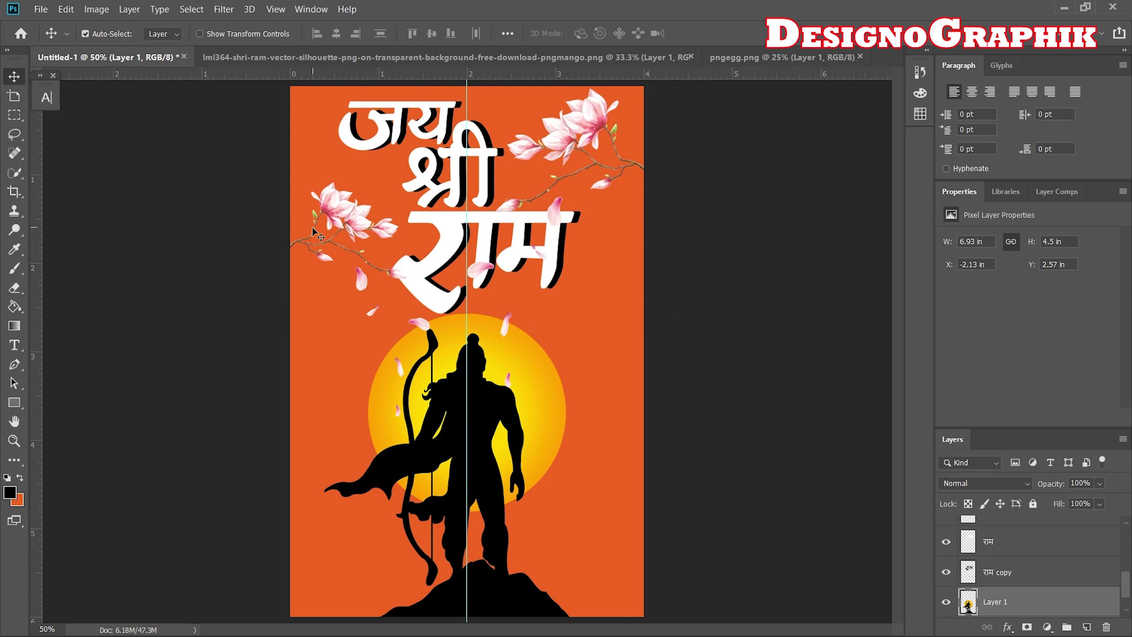
Step: Push the Layer 2 copy branch against the left edge and scale it to about 97%
{"action": "left_click", "coordinate": [355, 264]}
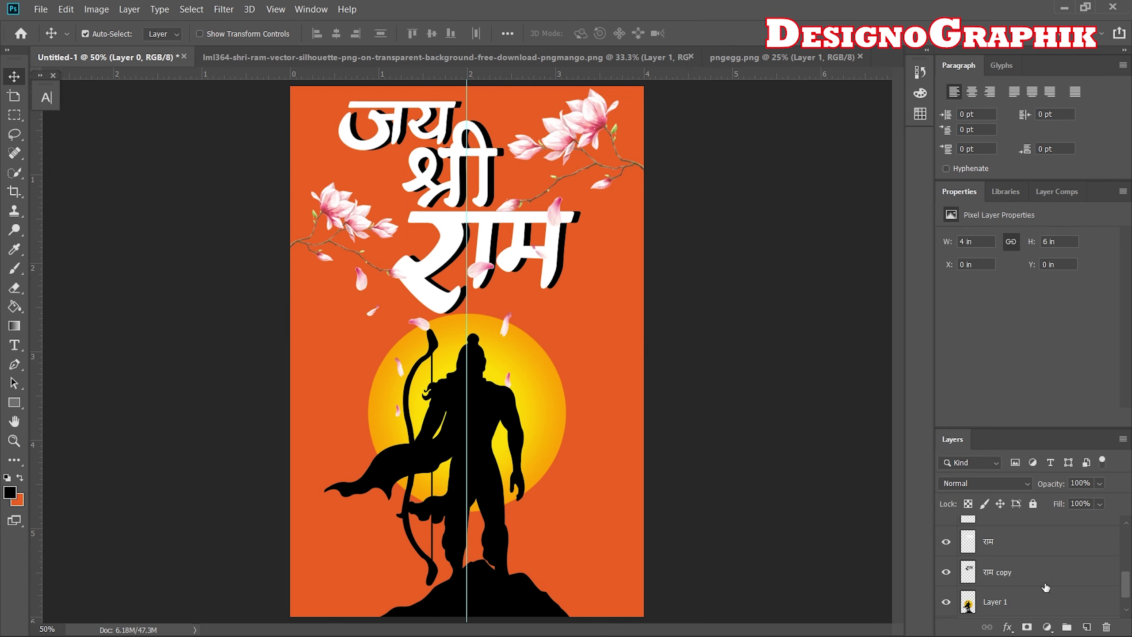
{"action": "key", "text": "ctrl+t"}
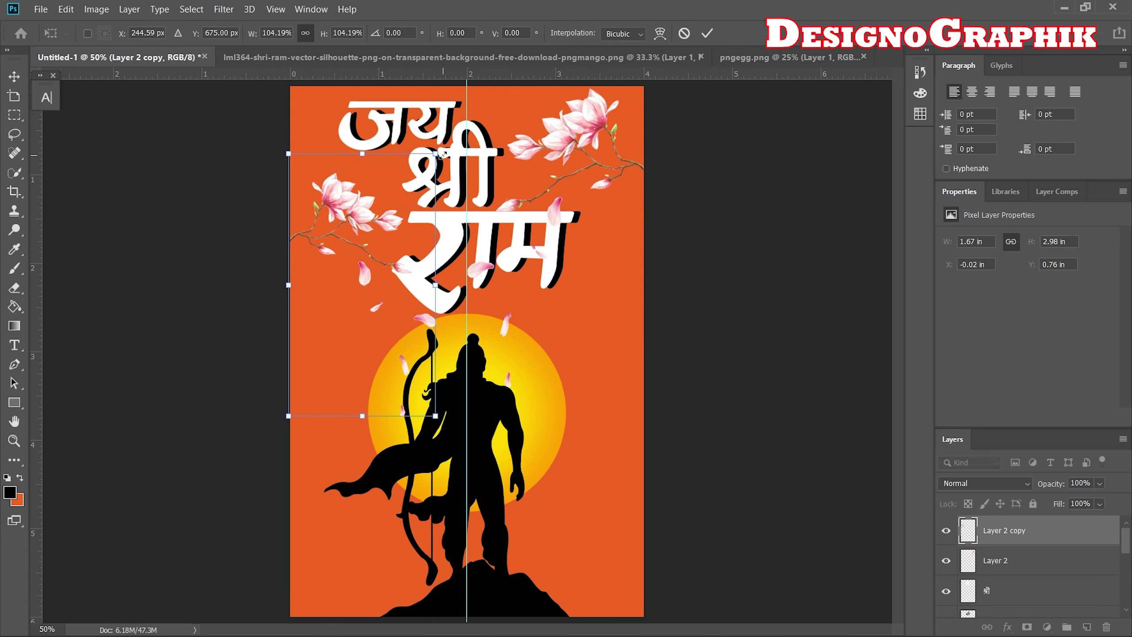
{"action": "left_click_drag", "start_coordinate": [341, 225], "coordinate": [343, 229]}
{"action": "left_click_drag", "start_coordinate": [432, 166], "coordinate": [427, 163]}
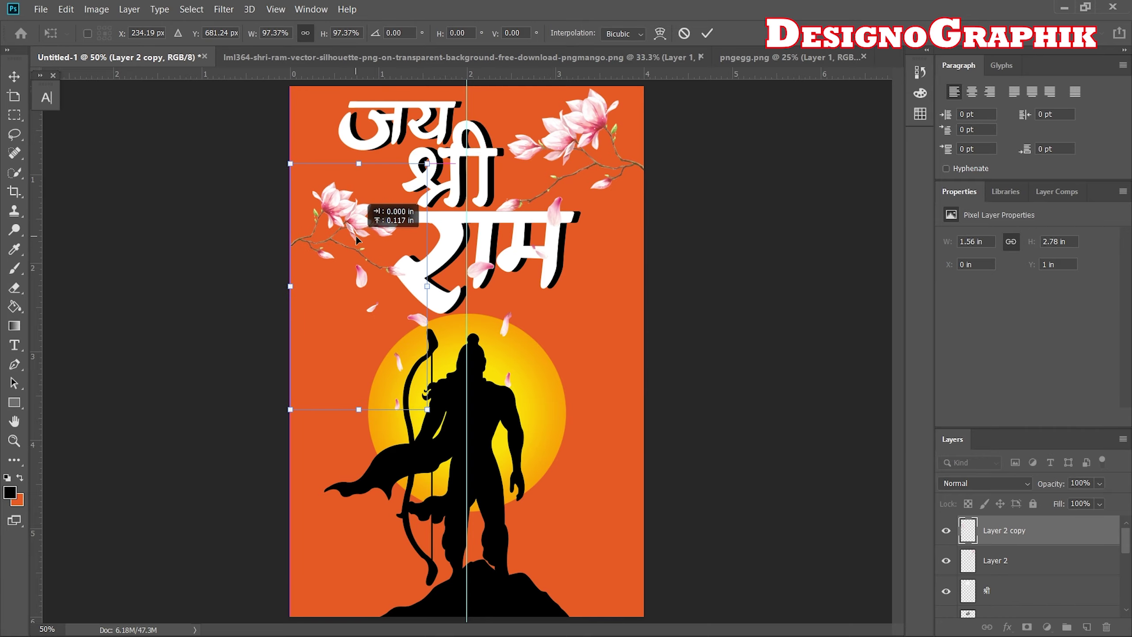
{"action": "left_click_drag", "start_coordinate": [356, 236], "coordinate": [355, 228]}
{"action": "key", "text": "Return"}
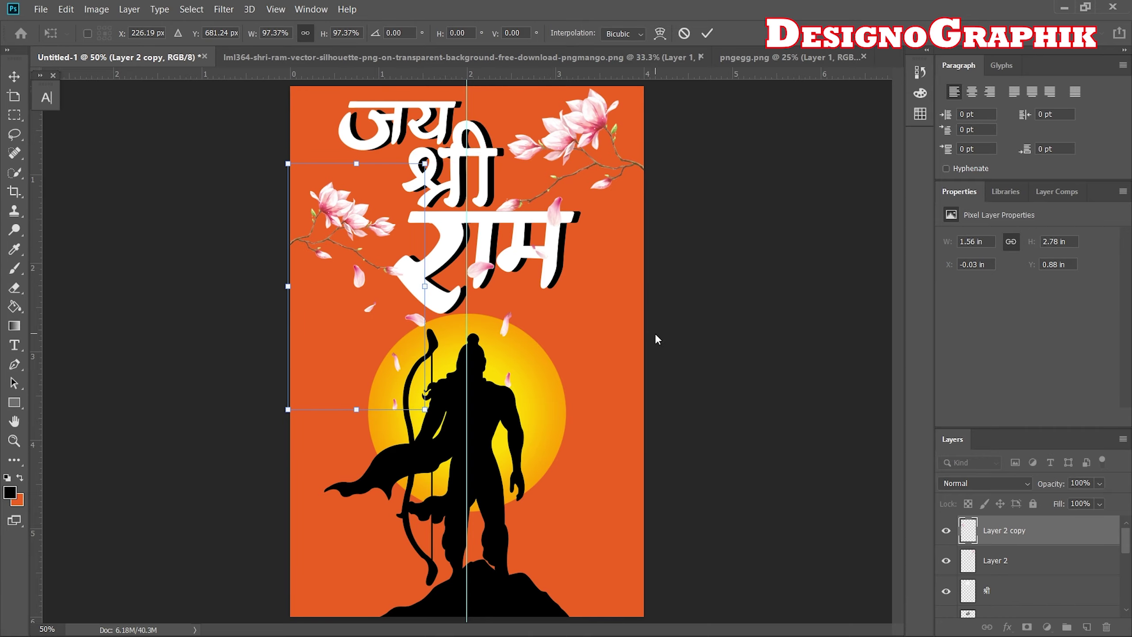